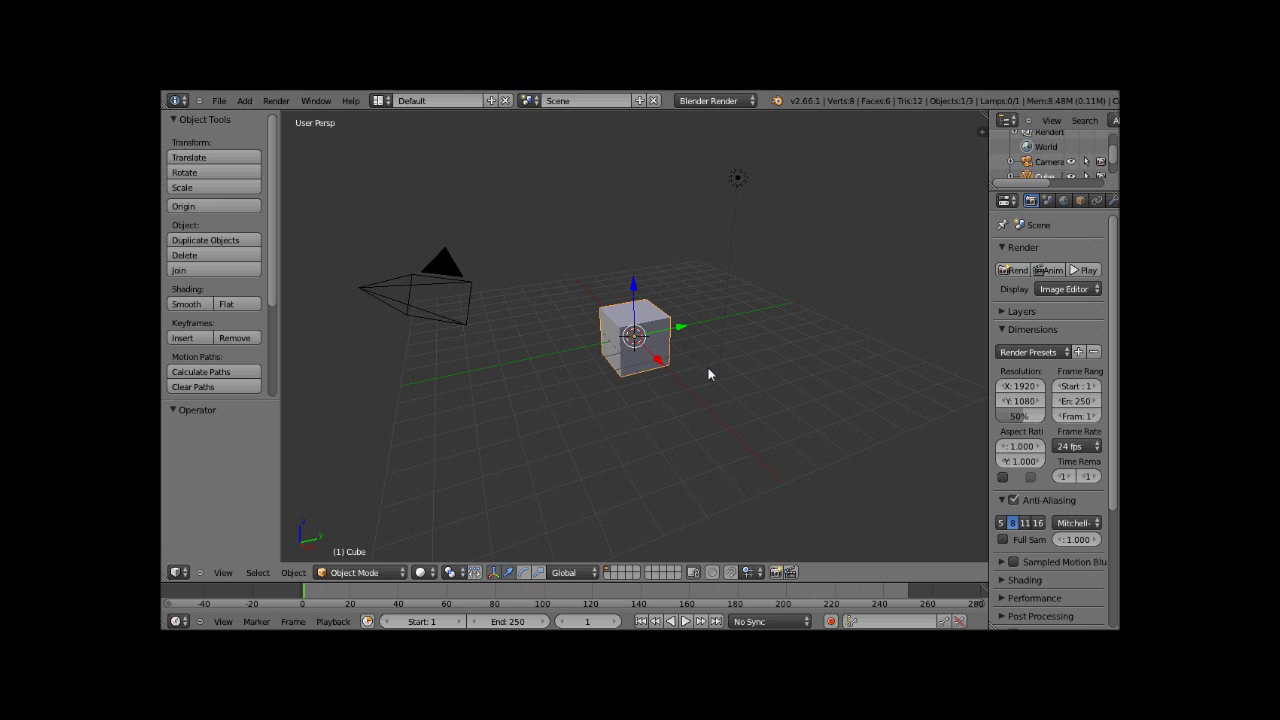
# Zoom the 3D view in and out repeatedly and orbit to look down on the cube.
pyautogui.scroll(3, 708, 374)
pyautogui.scroll(3, 708, 374)
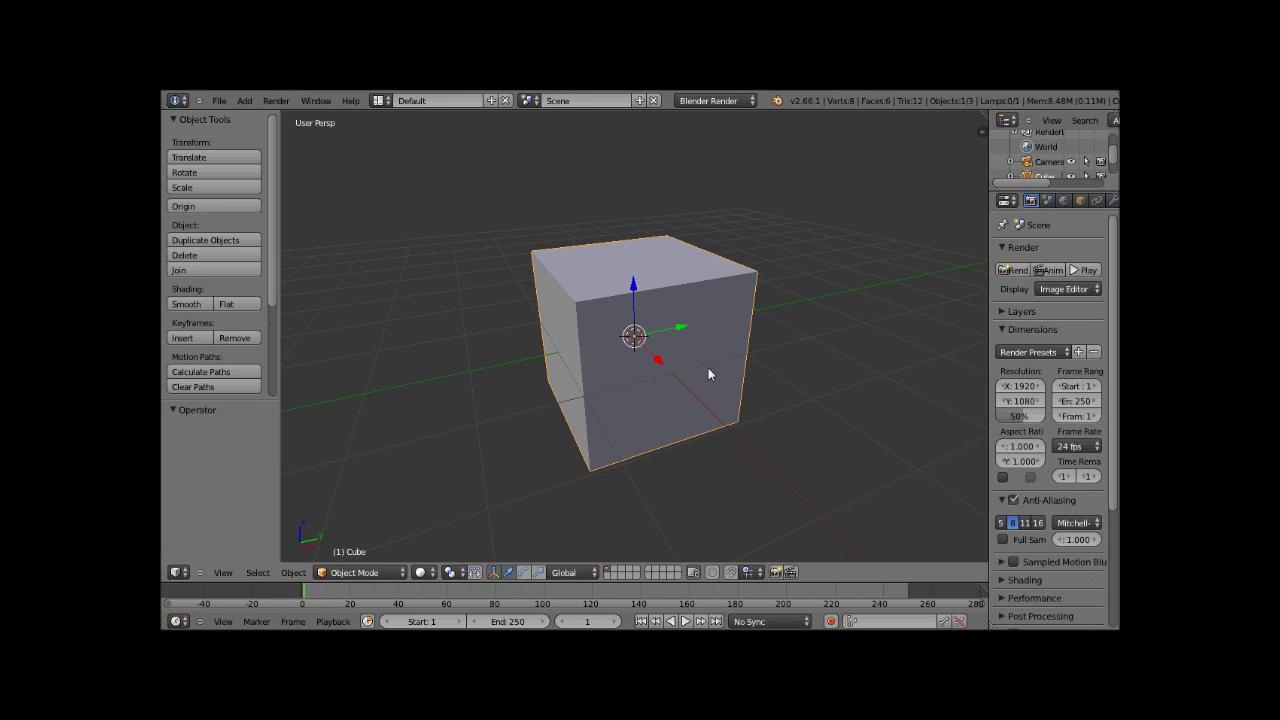
pyautogui.scroll(-3, 708, 368)
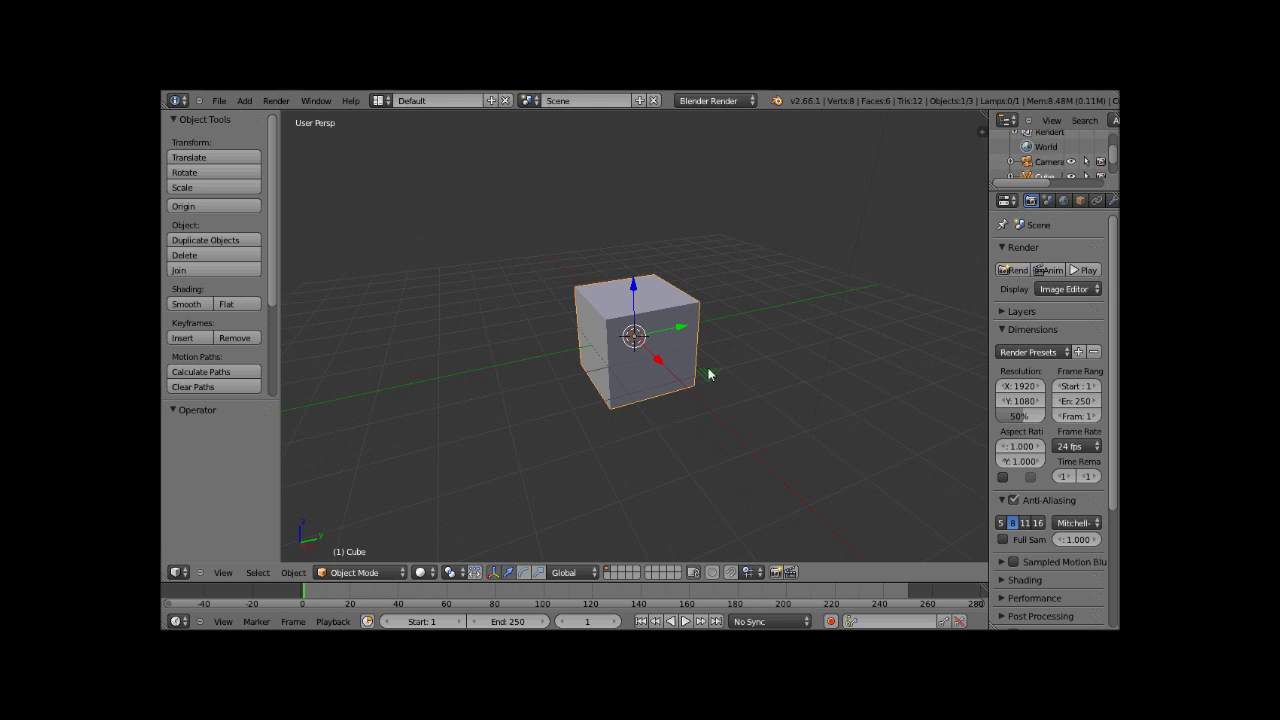
pyautogui.scroll(-1, 708, 374)
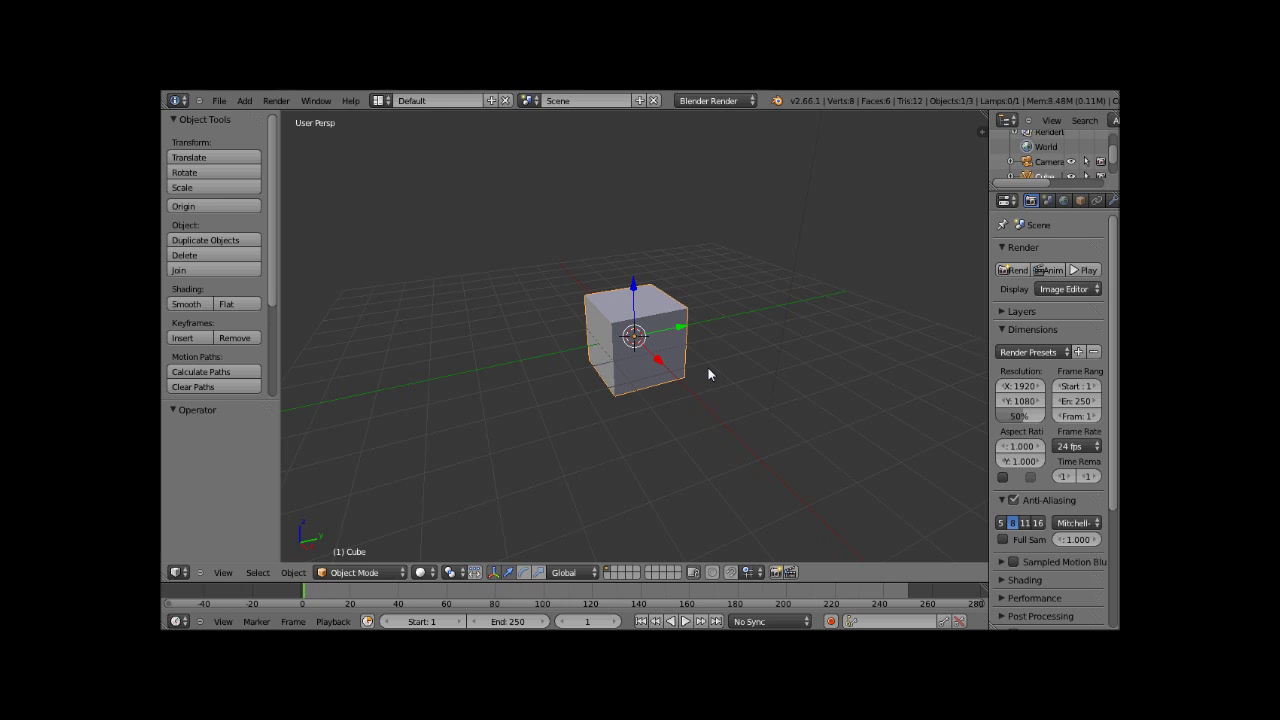
pyautogui.keyDown('shift'); pyautogui.scroll(3, 708, 374); pyautogui.keyUp('shift')
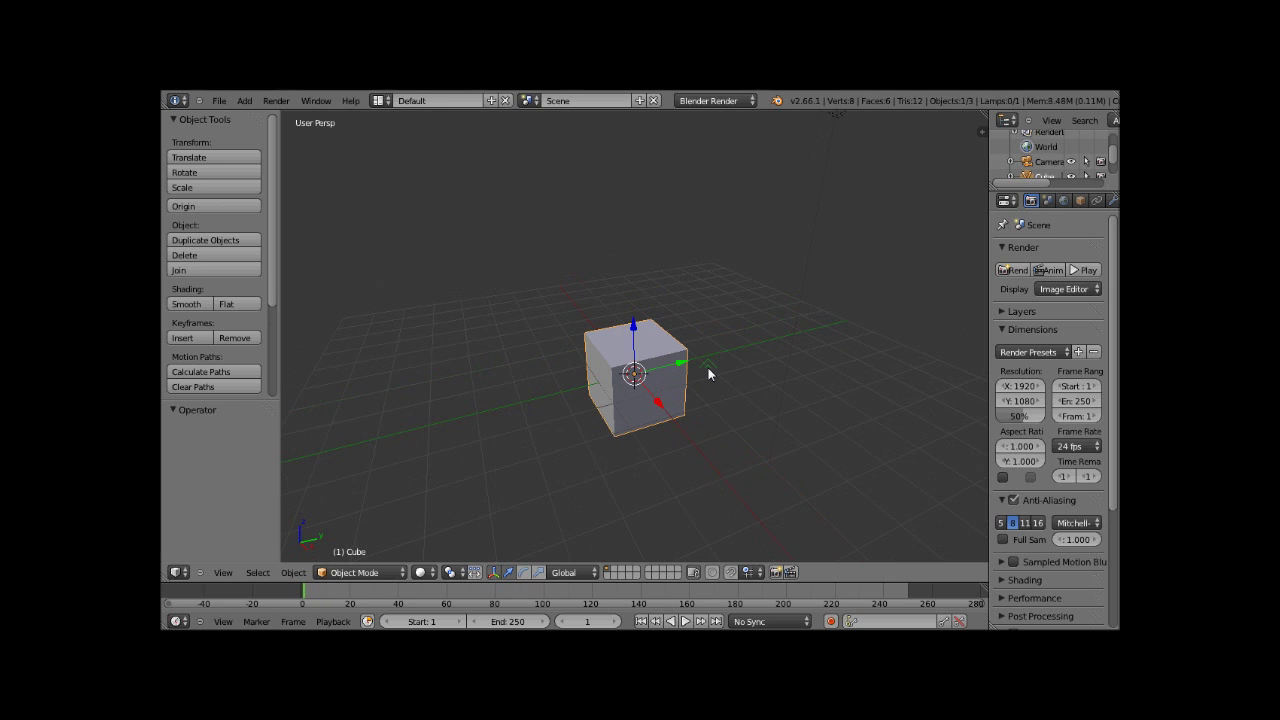
pyautogui.keyDown('shift'); pyautogui.scroll(-5, 708, 374); pyautogui.keyUp('shift')
pyautogui.keyDown('shift'); pyautogui.scroll(4, 708, 374); pyautogui.keyUp('shift')
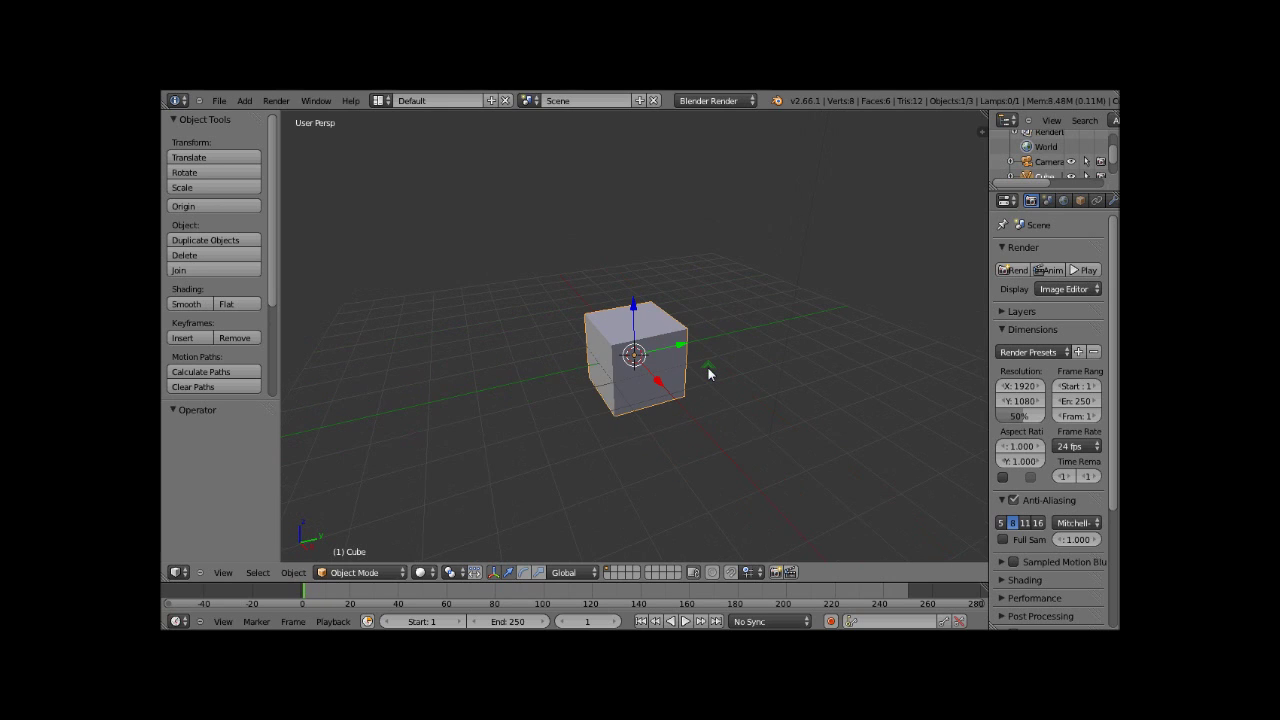
pyautogui.keyDown('shift'); pyautogui.scroll(-4, 708, 374); pyautogui.keyUp('shift')
pyautogui.keyDown('shift'); pyautogui.scroll(1, 708, 374); pyautogui.keyUp('shift')
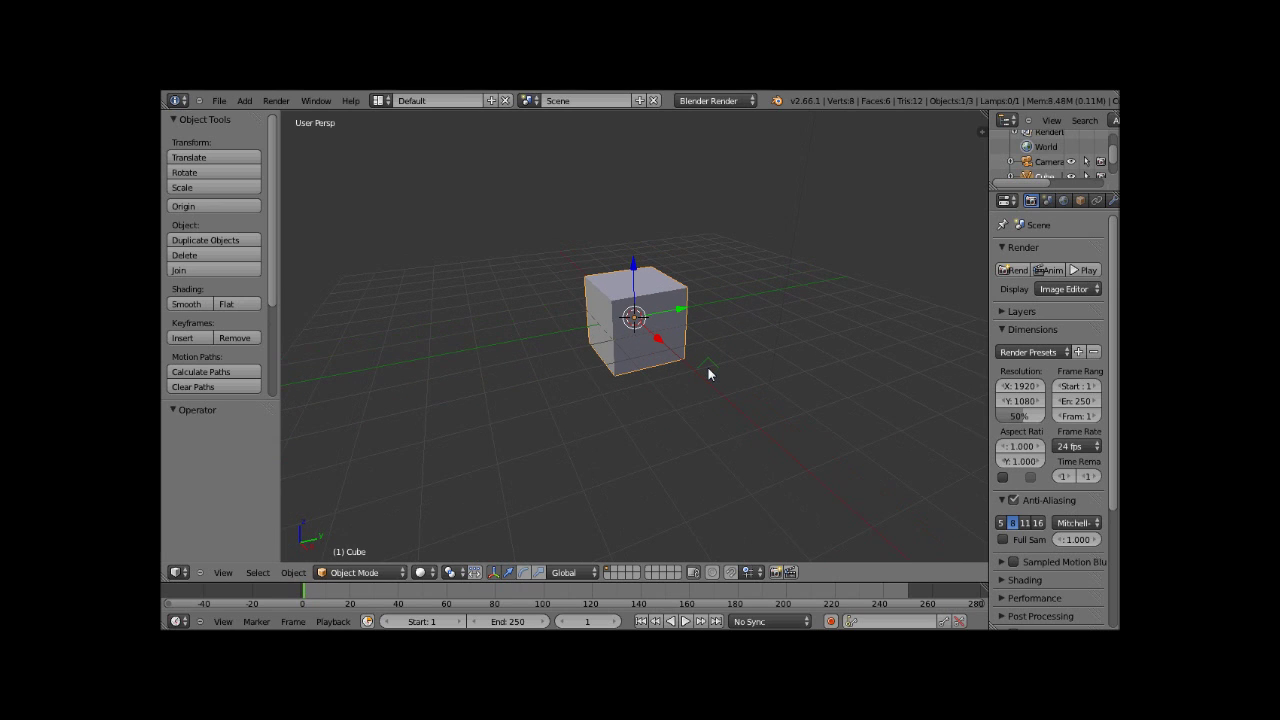
pyautogui.keyDown('ctrl'); pyautogui.scroll(-5, 708, 374); pyautogui.keyUp('ctrl')
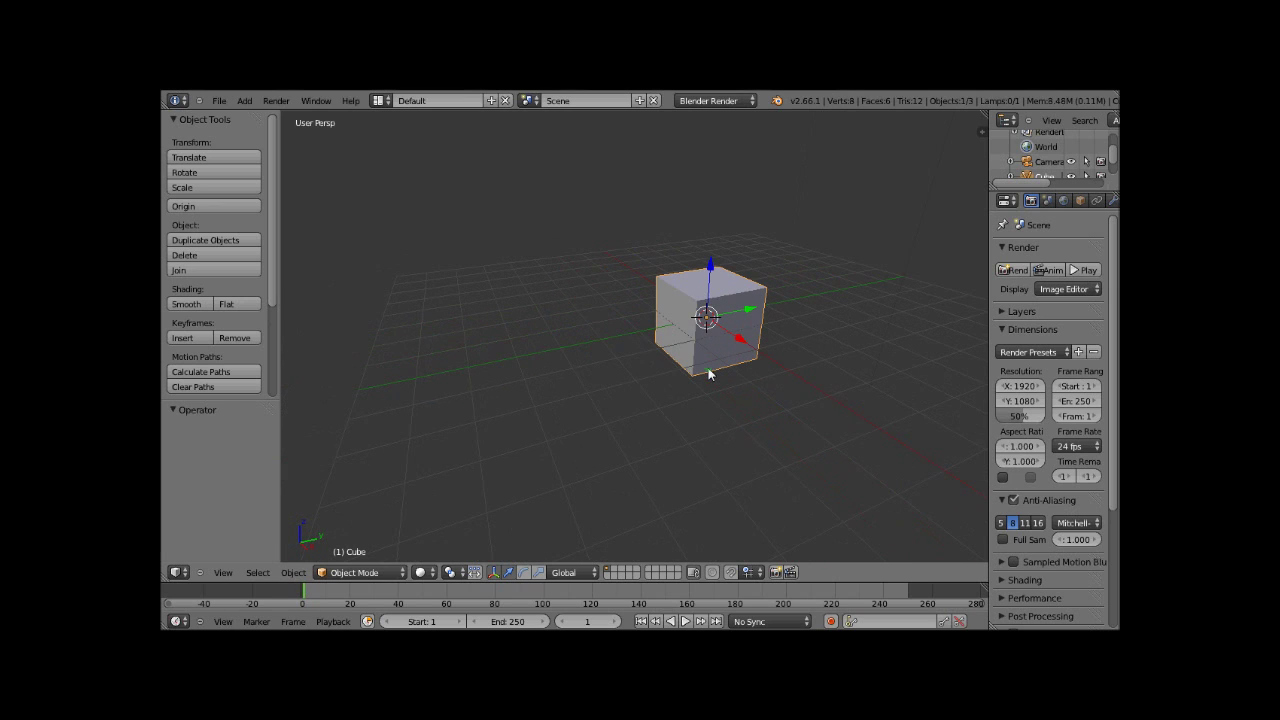
pyautogui.keyDown('ctrl'); pyautogui.scroll(5, 708, 374); pyautogui.keyUp('ctrl')
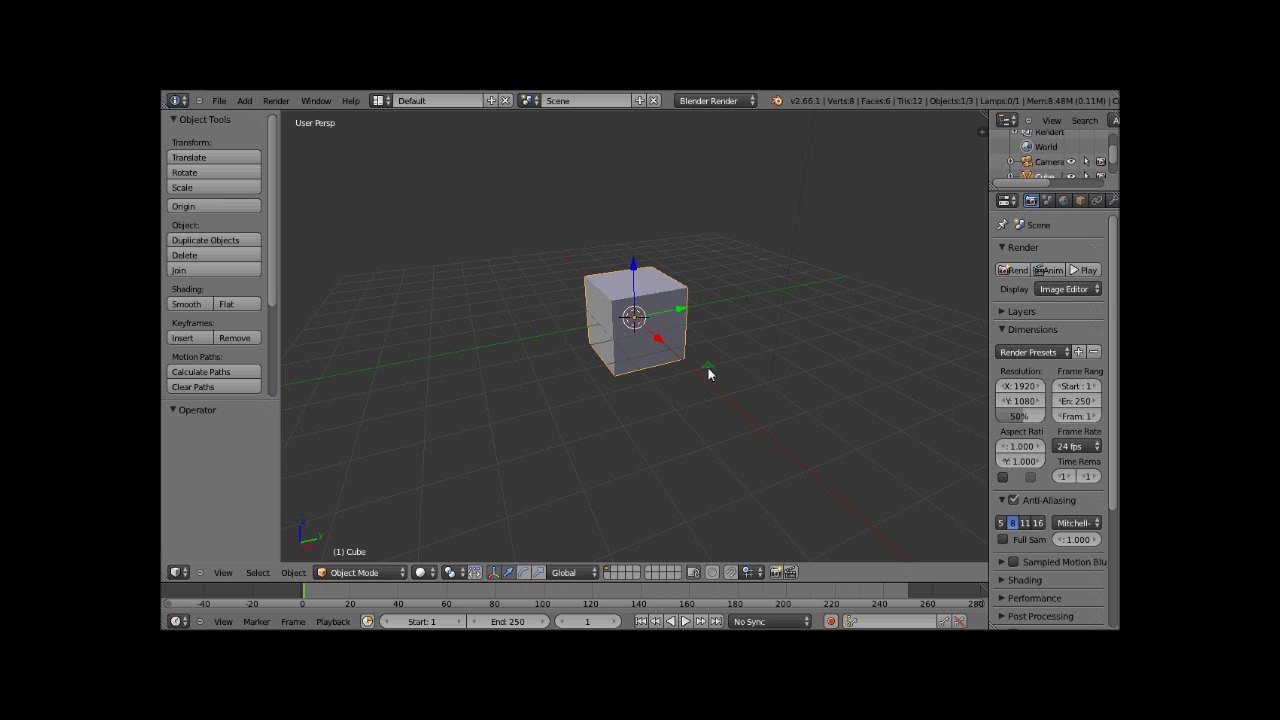
pyautogui.keyDown('ctrl'); pyautogui.scroll(5, 708, 374); pyautogui.keyUp('ctrl')
pyautogui.keyDown('ctrl'); pyautogui.scroll(-5, 708, 374); pyautogui.keyUp('ctrl')
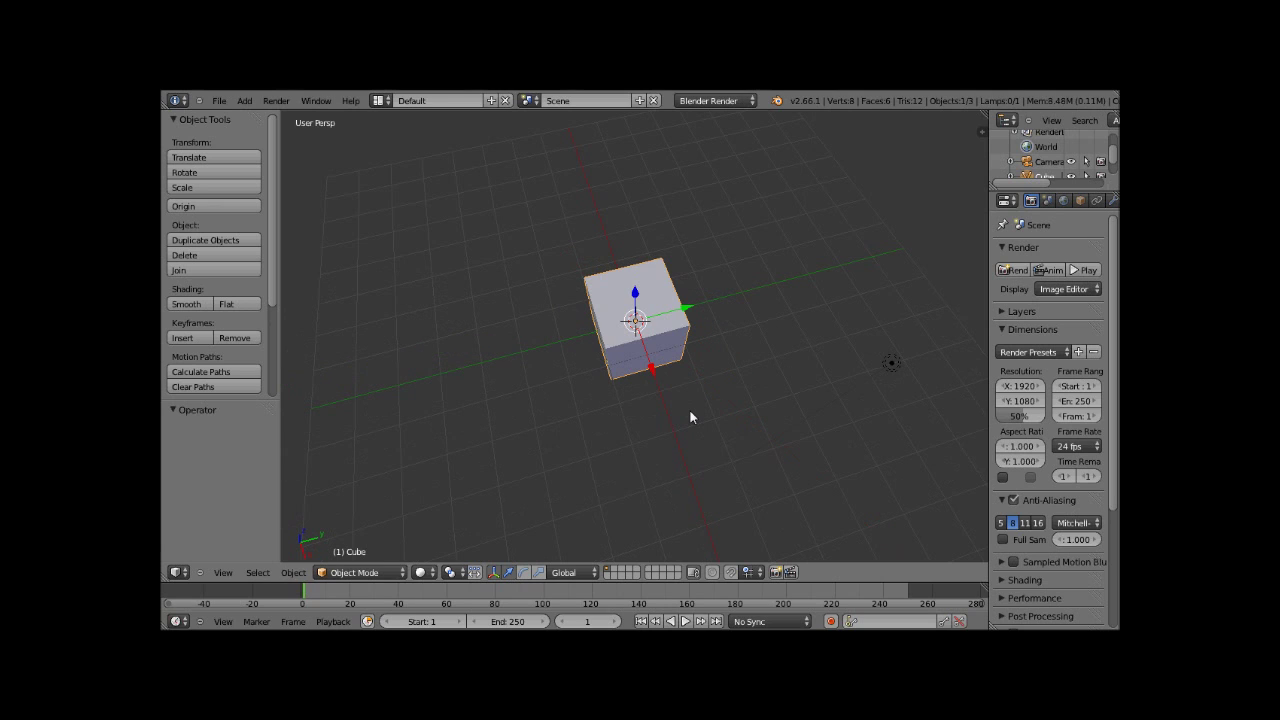
pyautogui.moveTo(690, 417)
pyautogui.mouseDown(button='middle')
pyautogui.moveTo(617, 454)
pyautogui.moveTo(575, 385)
pyautogui.moveTo(677, 352)
pyautogui.moveTo(791, 343)
pyautogui.moveTo(775, 355)
pyautogui.mouseUp(button='middle')
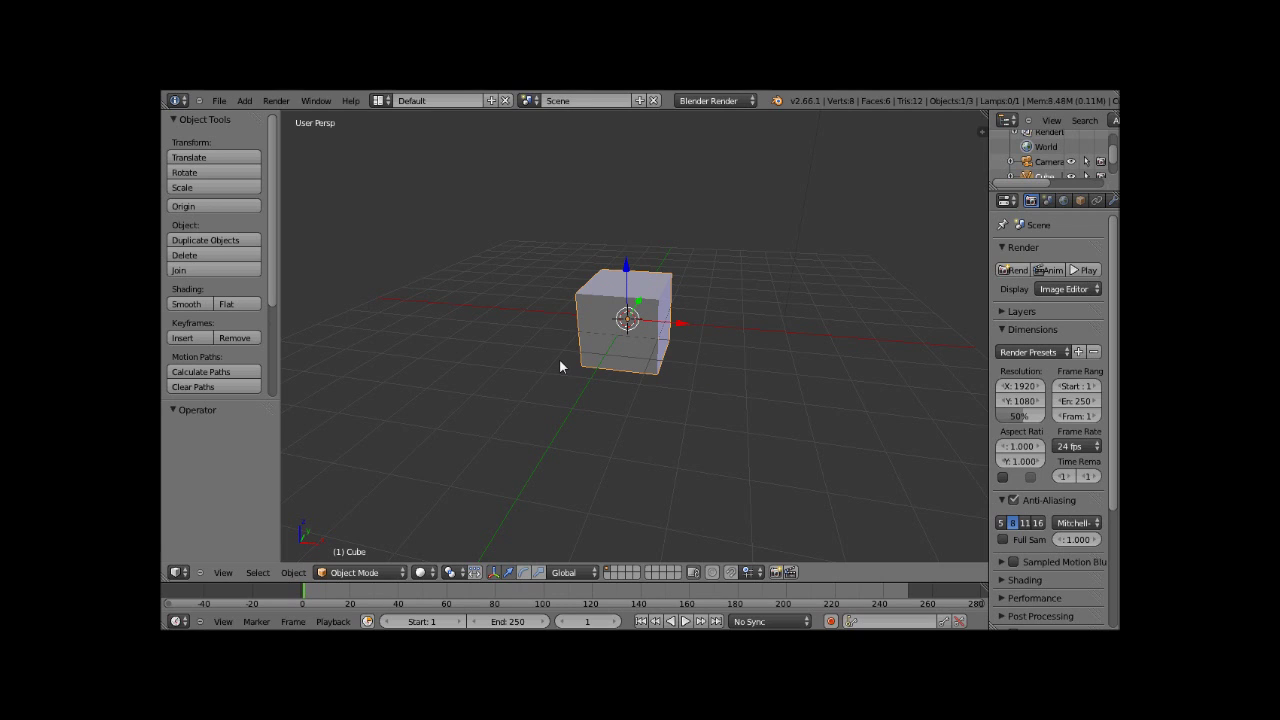
pyautogui.scroll(2, 560, 364)
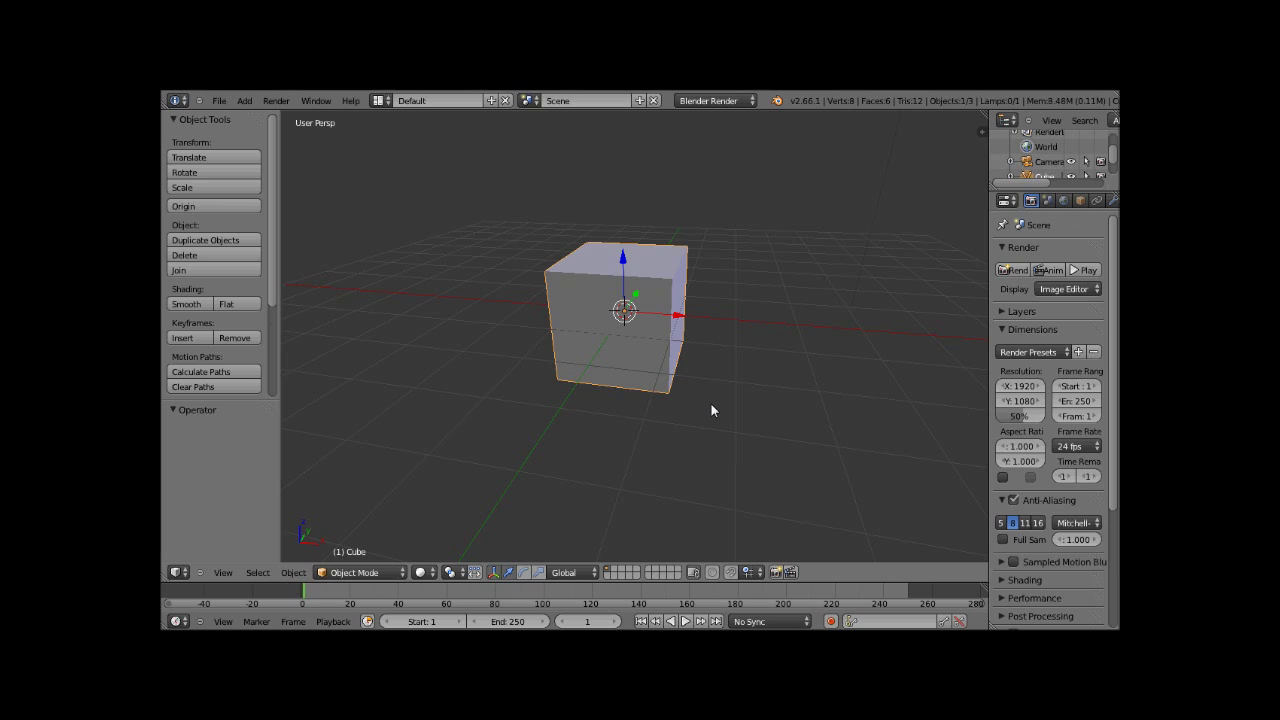
# Toggle select-all with A, right-click select the cube, deselect it, and show the interaction mode list.
pyautogui.press('a')
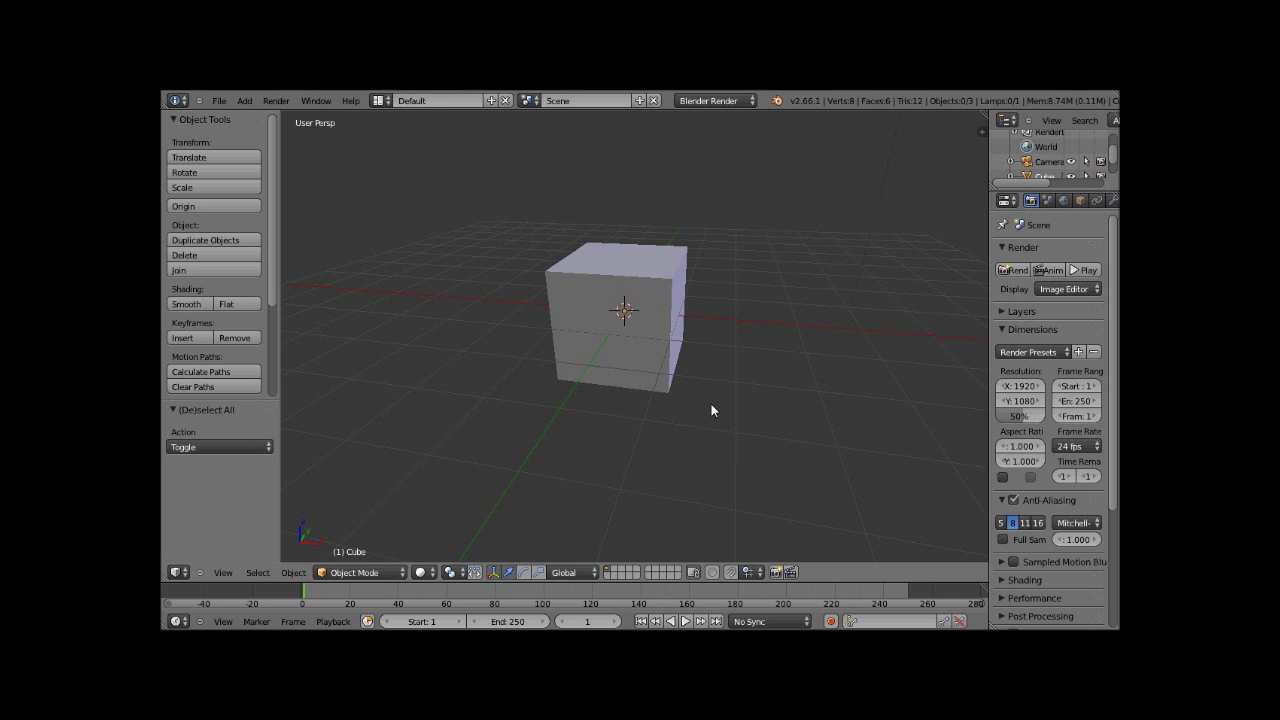
pyautogui.press('a')
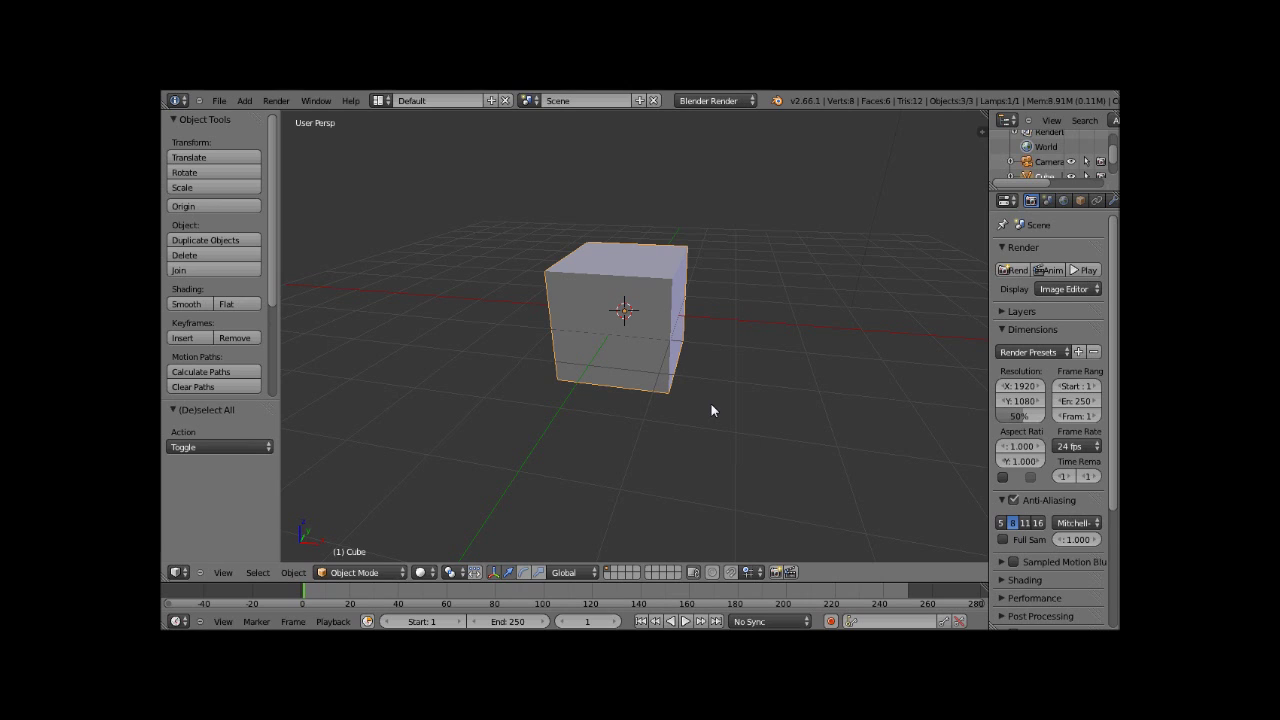
pyautogui.press('a')
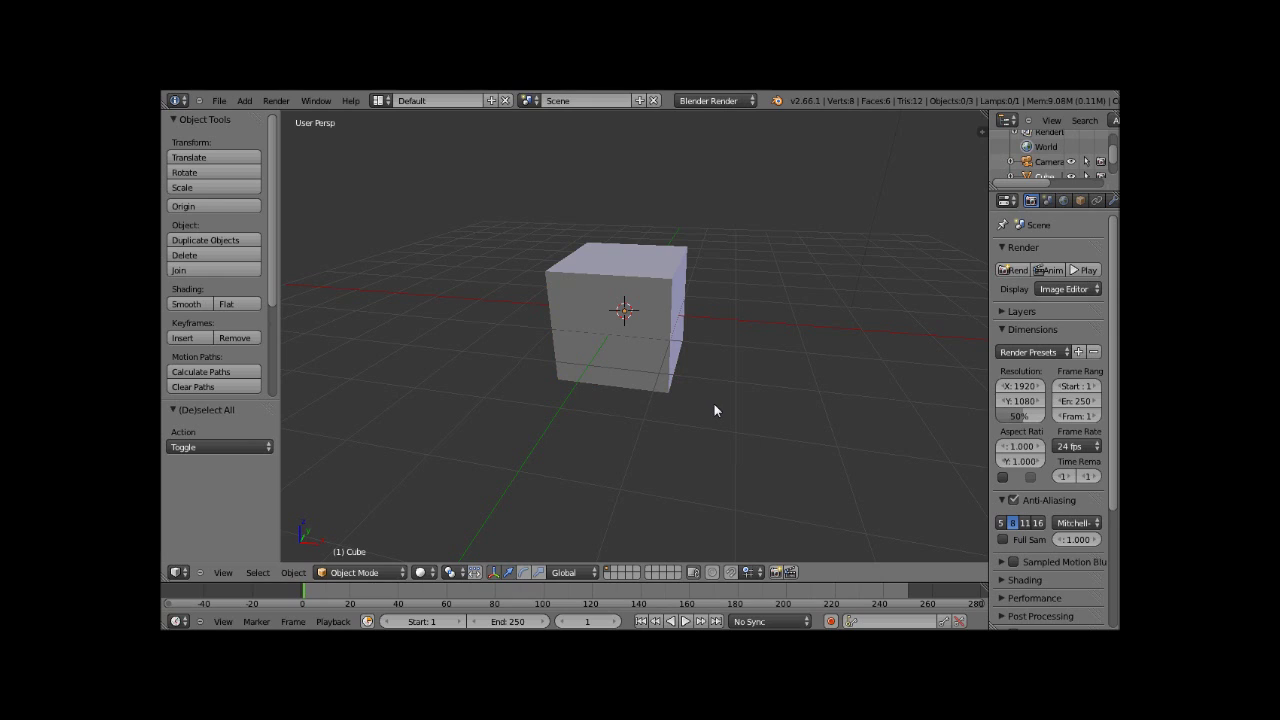
pyautogui.rightClick(598, 297)
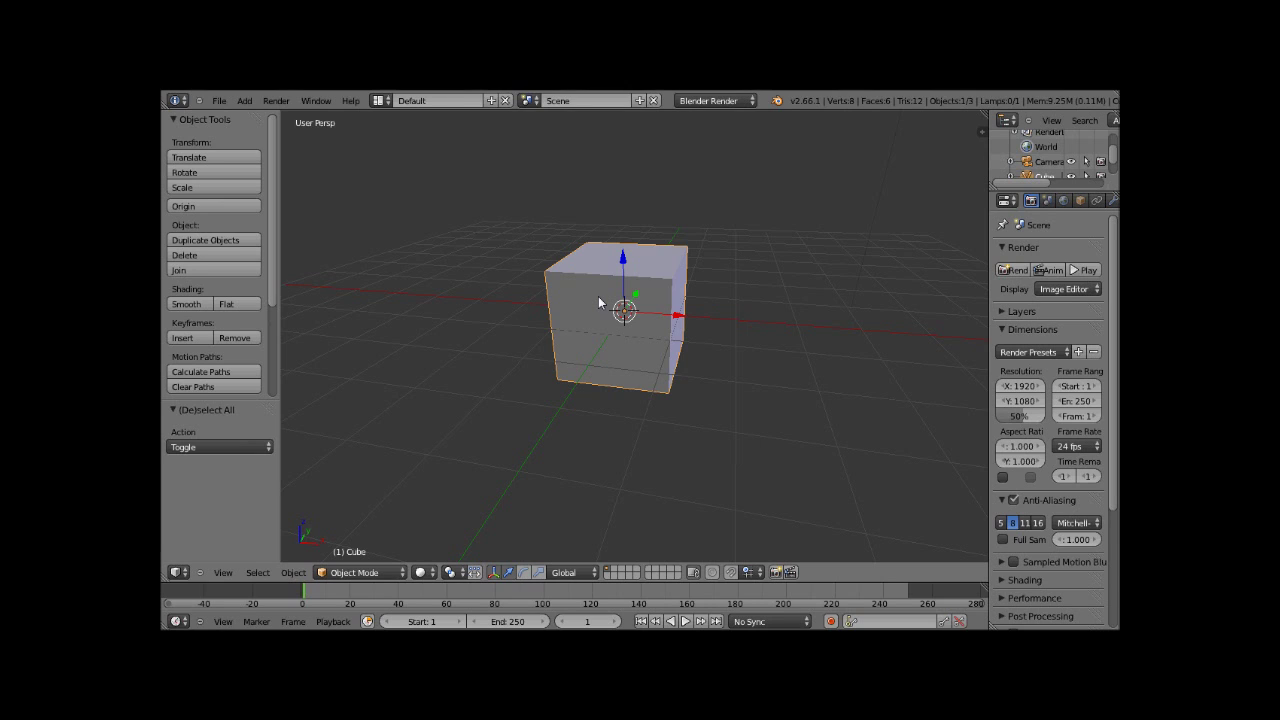
pyautogui.press('a')
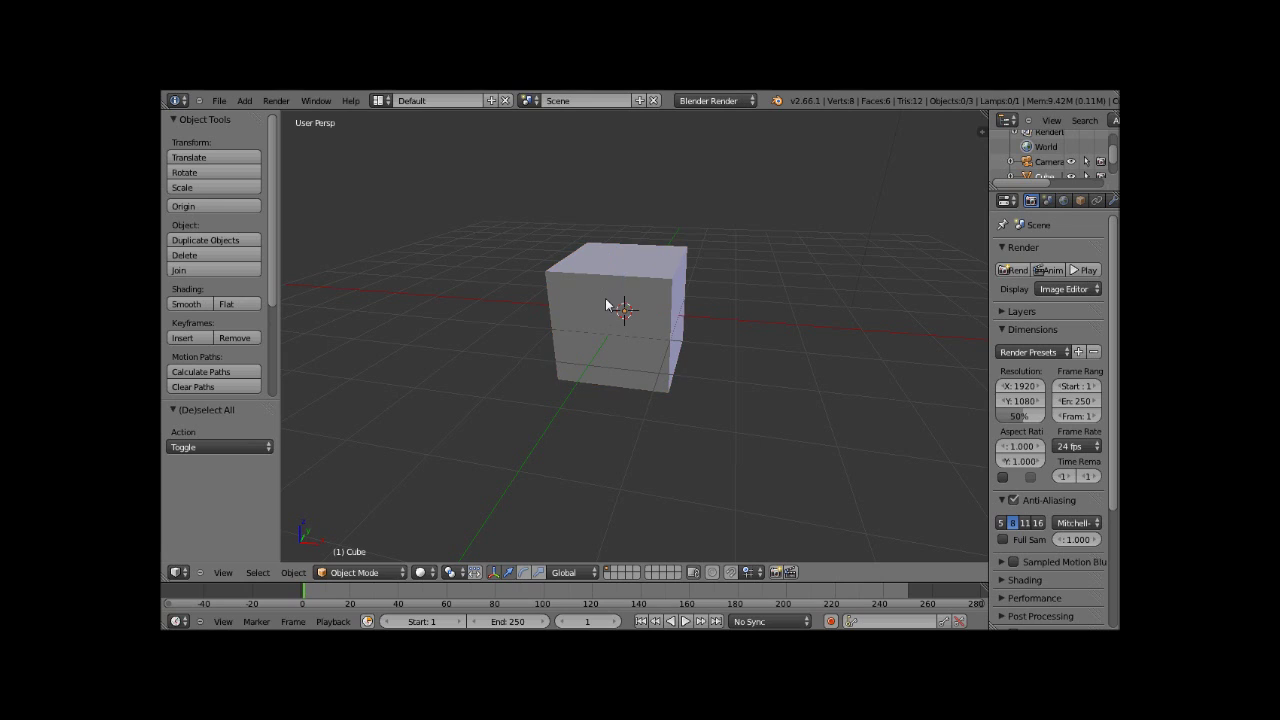
pyautogui.click(370, 572)
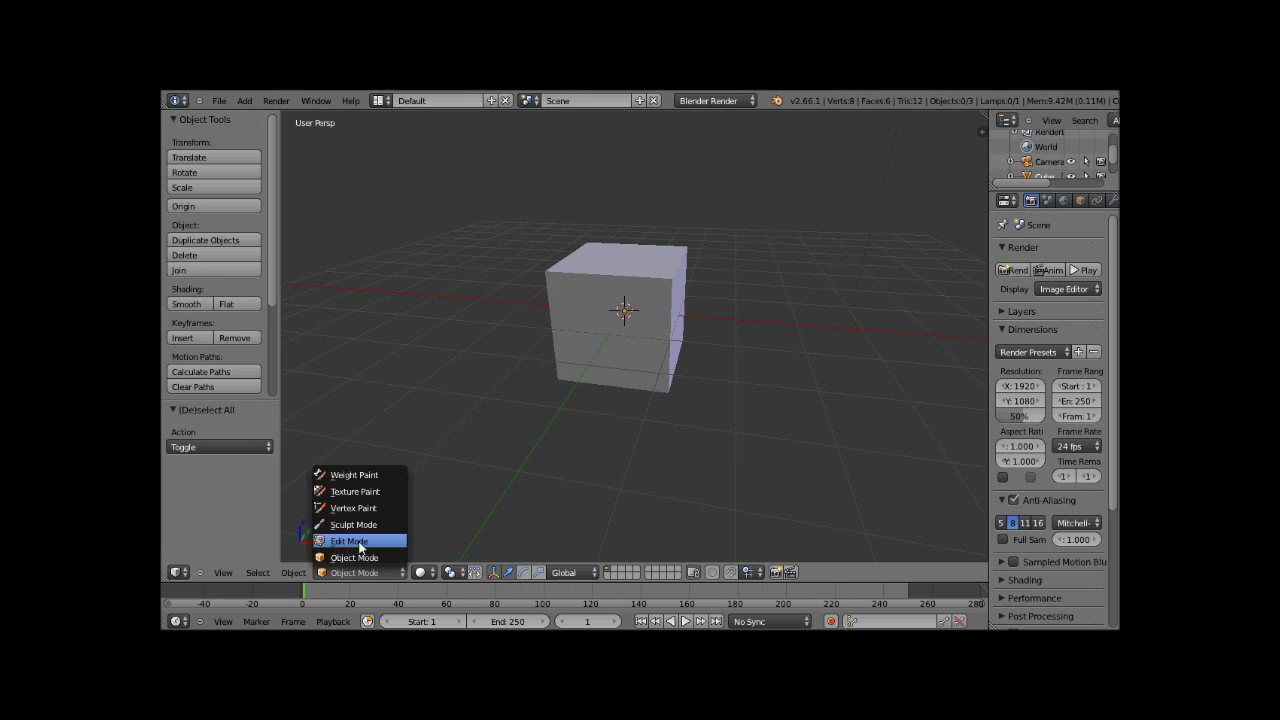
# Enter Edit Mode and scale the cube mesh by 1.2, then enlarge it three more times.
pyautogui.click(360, 541)
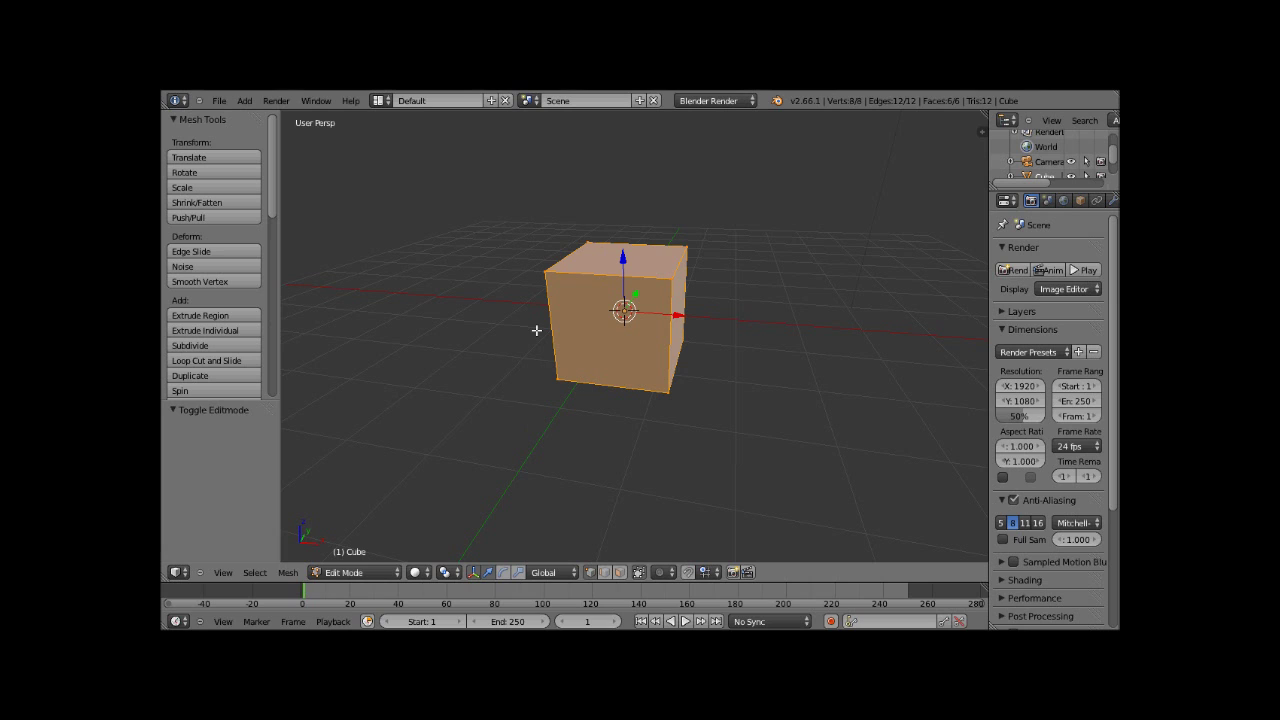
pyautogui.write('s1.2')
pyautogui.press('Return')
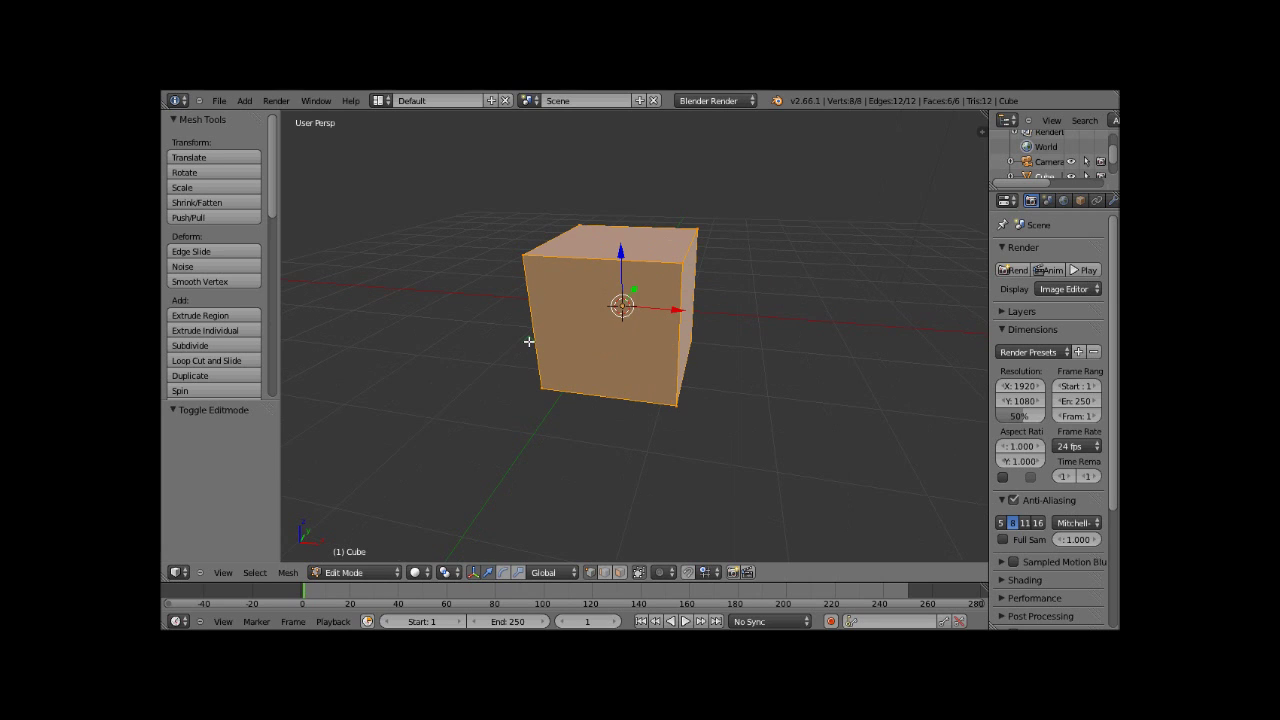
pyautogui.press('s')
pyautogui.click(509, 256)
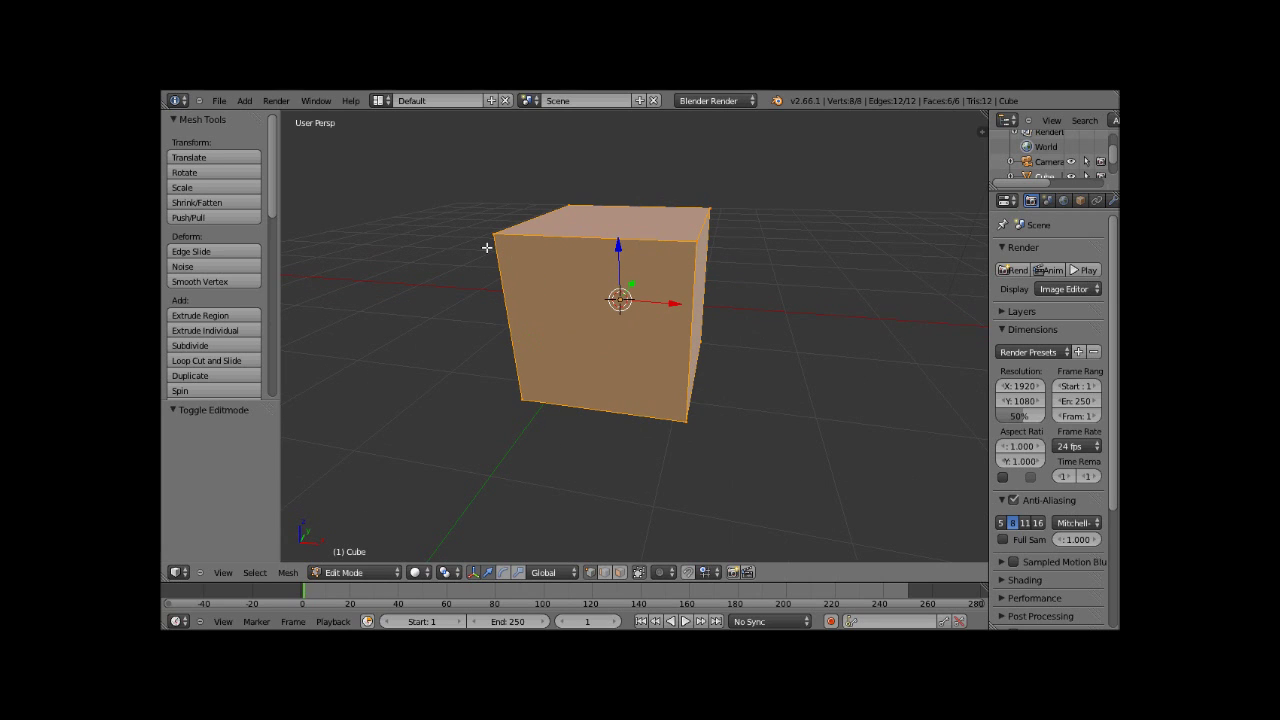
pyautogui.press('s')
pyautogui.click(724, 267)
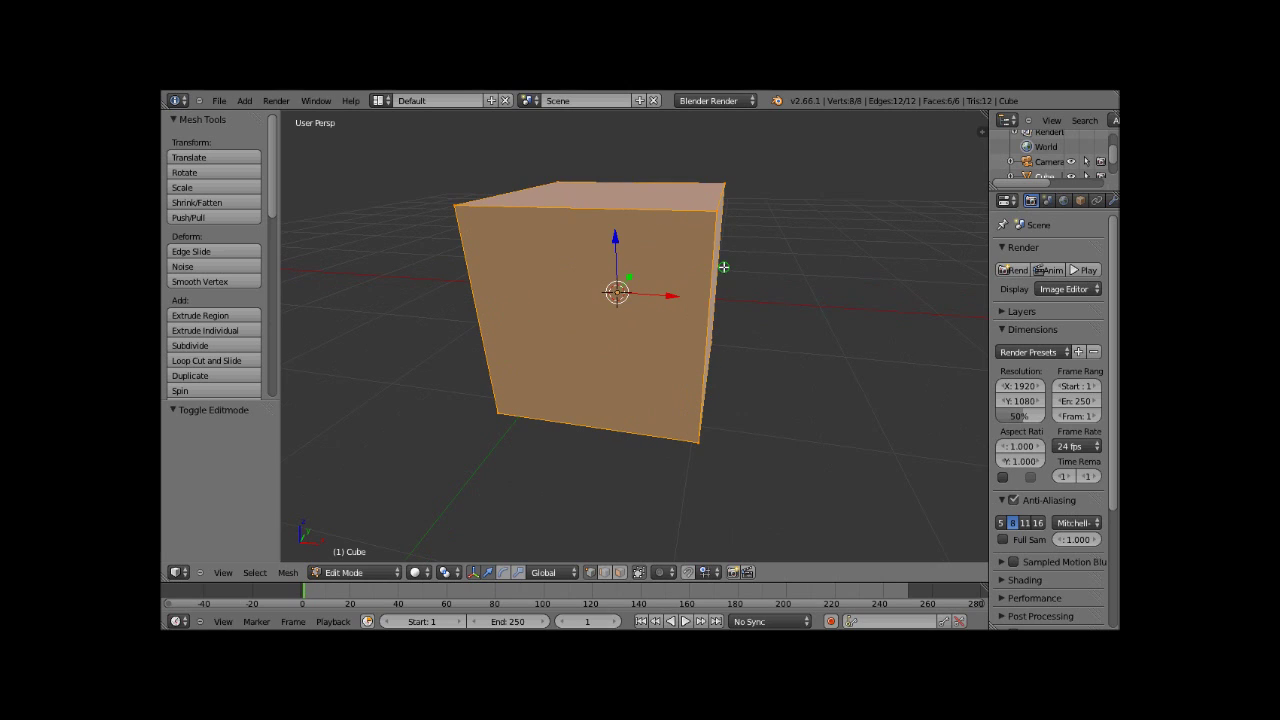
pyautogui.press('s')
pyautogui.click(724, 267)
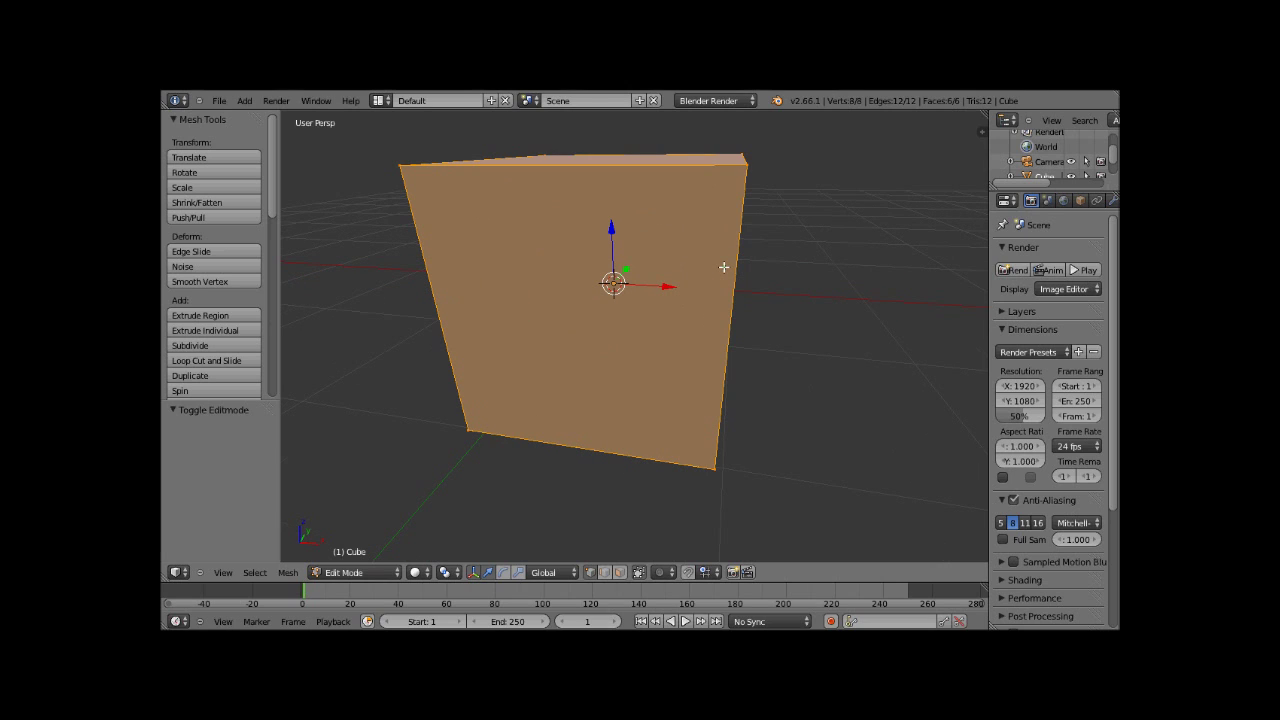
# Orbit around the cube with numpad 2, 4, 6 and a drag to show its right face.
pyautogui.press('KP_2')
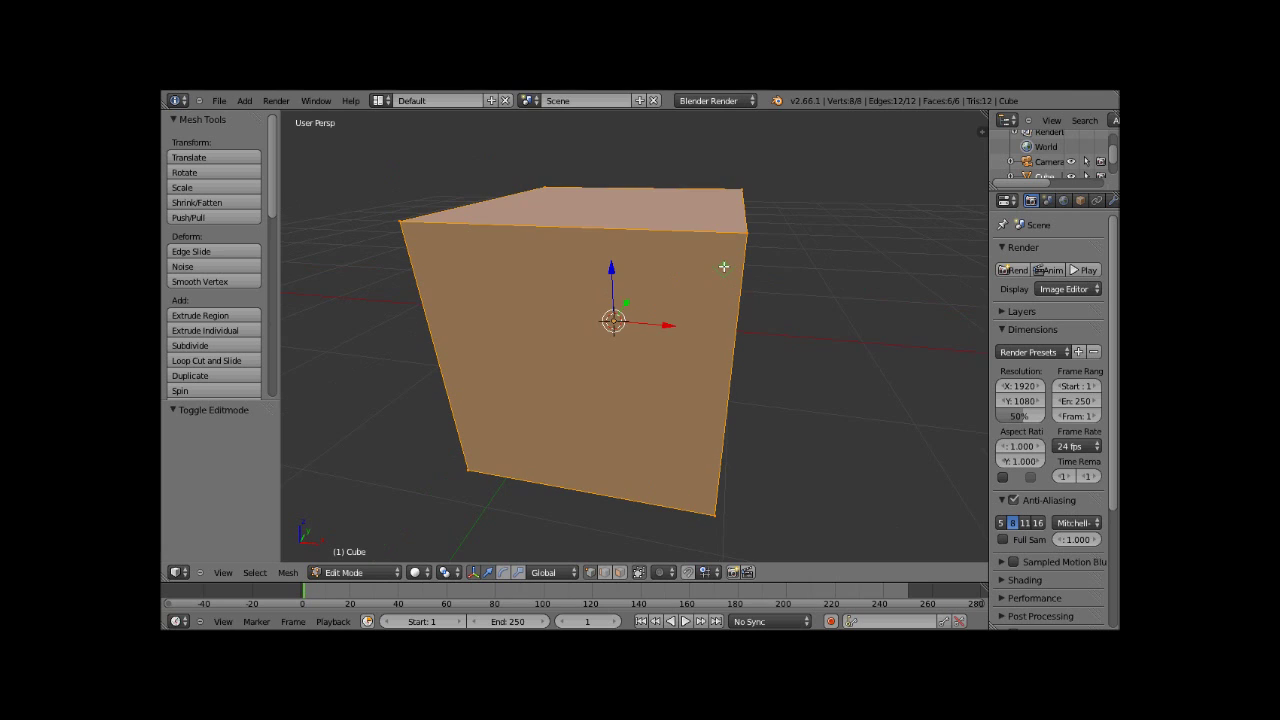
pyautogui.press('KP_2')
pyautogui.press('KP_4')
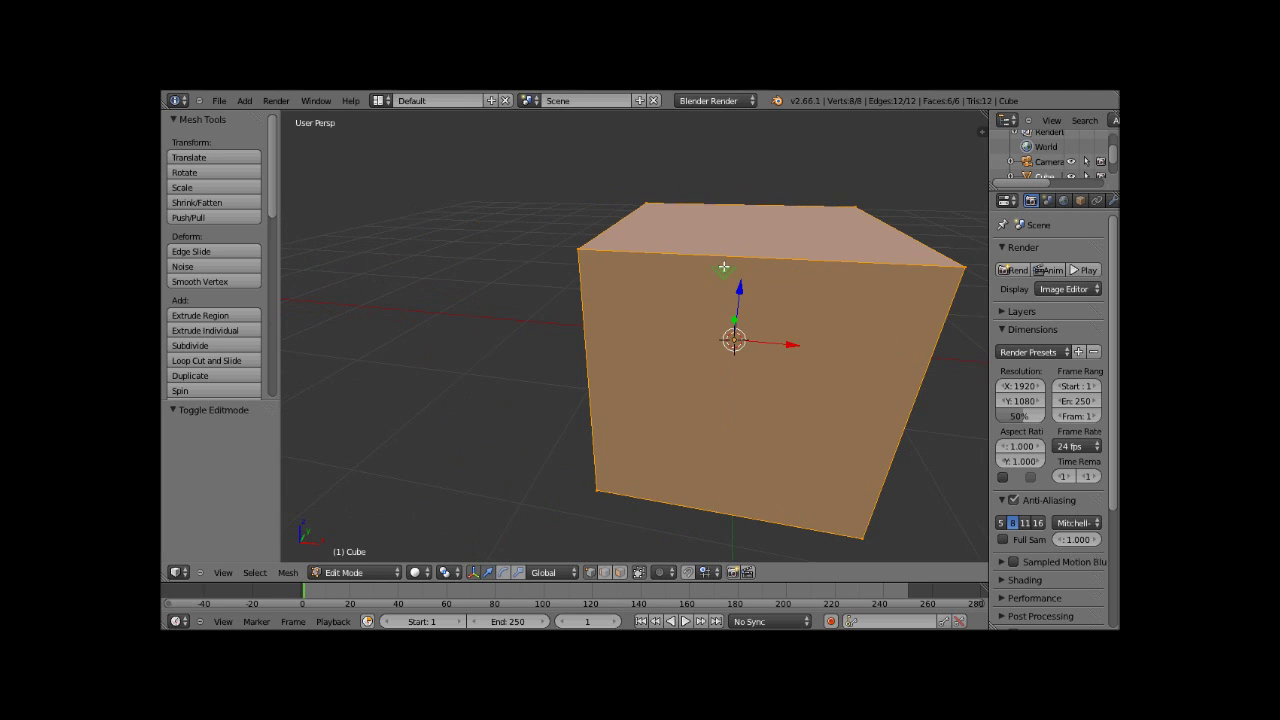
pyautogui.press('KP_6')
pyautogui.moveTo(688, 270)
pyautogui.mouseDown(button='middle')
pyautogui.moveTo(448, 281)
pyautogui.moveTo(442, 251)
pyautogui.moveTo(487, 264)
pyautogui.mouseUp(button='middle')
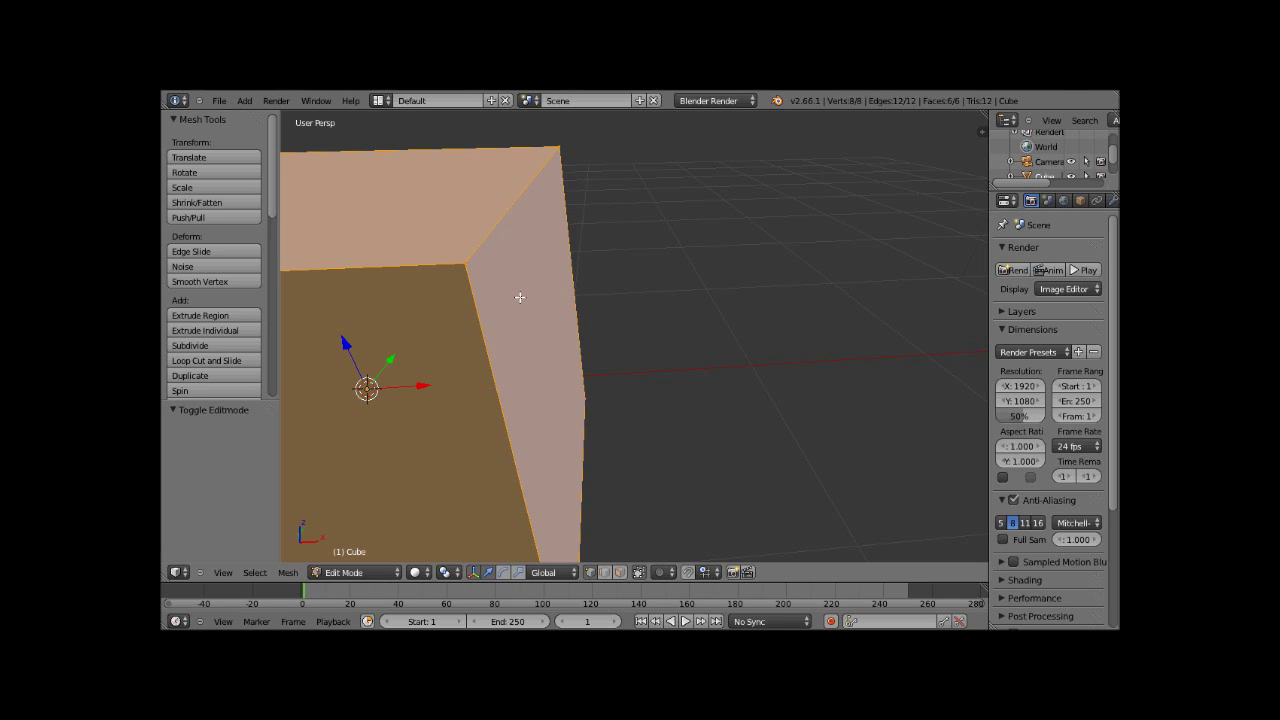
# Deselect all, pick one corner vertex, then switch to edge mode and select three edges.
pyautogui.press('a')
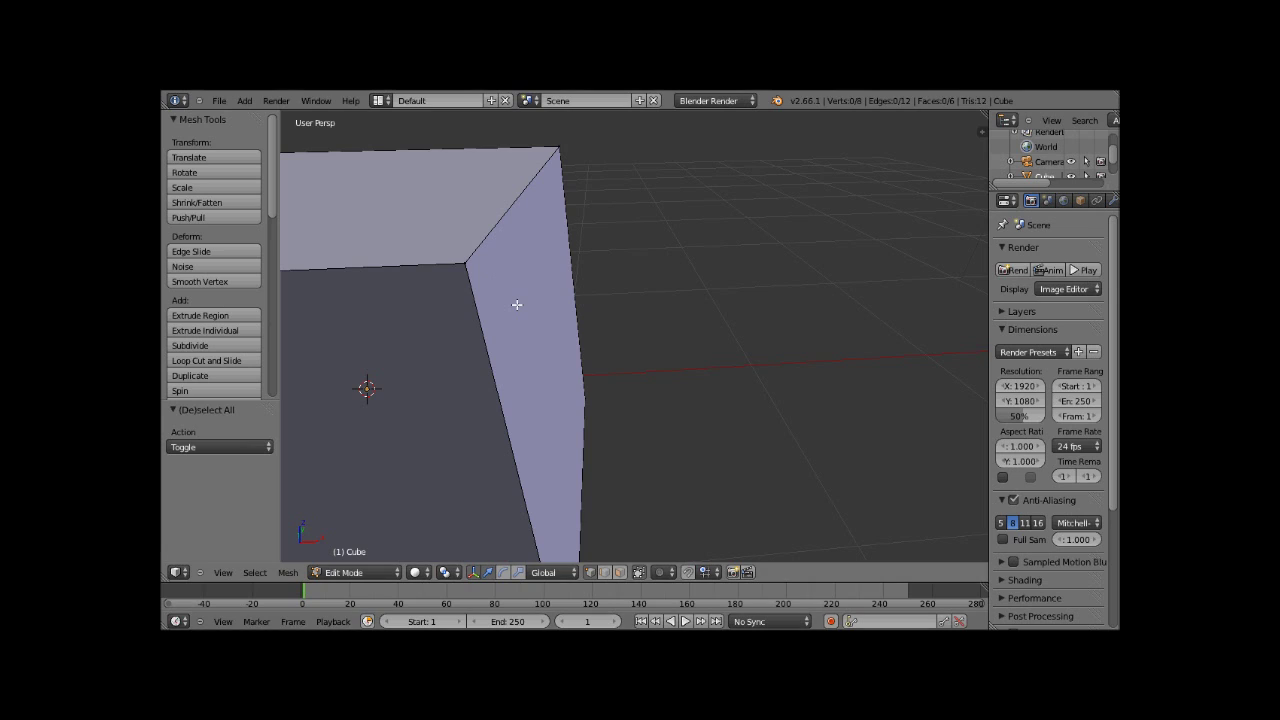
pyautogui.rightClick(467, 264)
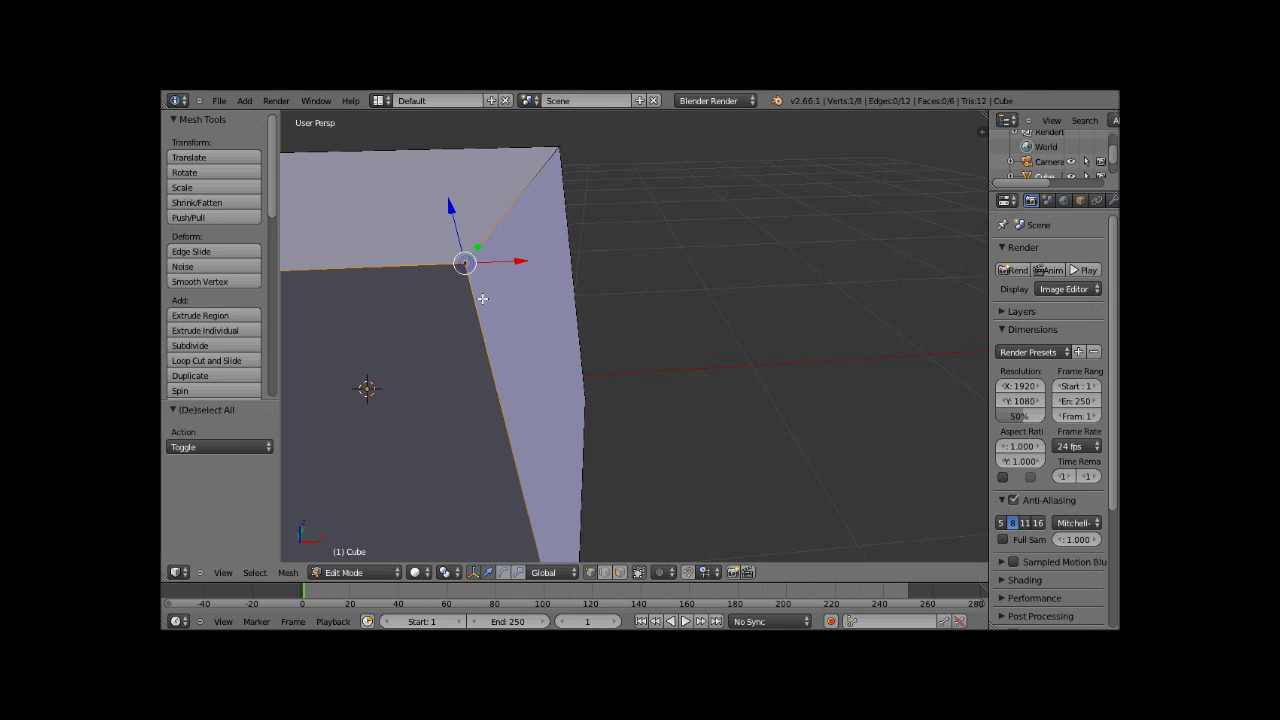
pyautogui.click(603, 572)
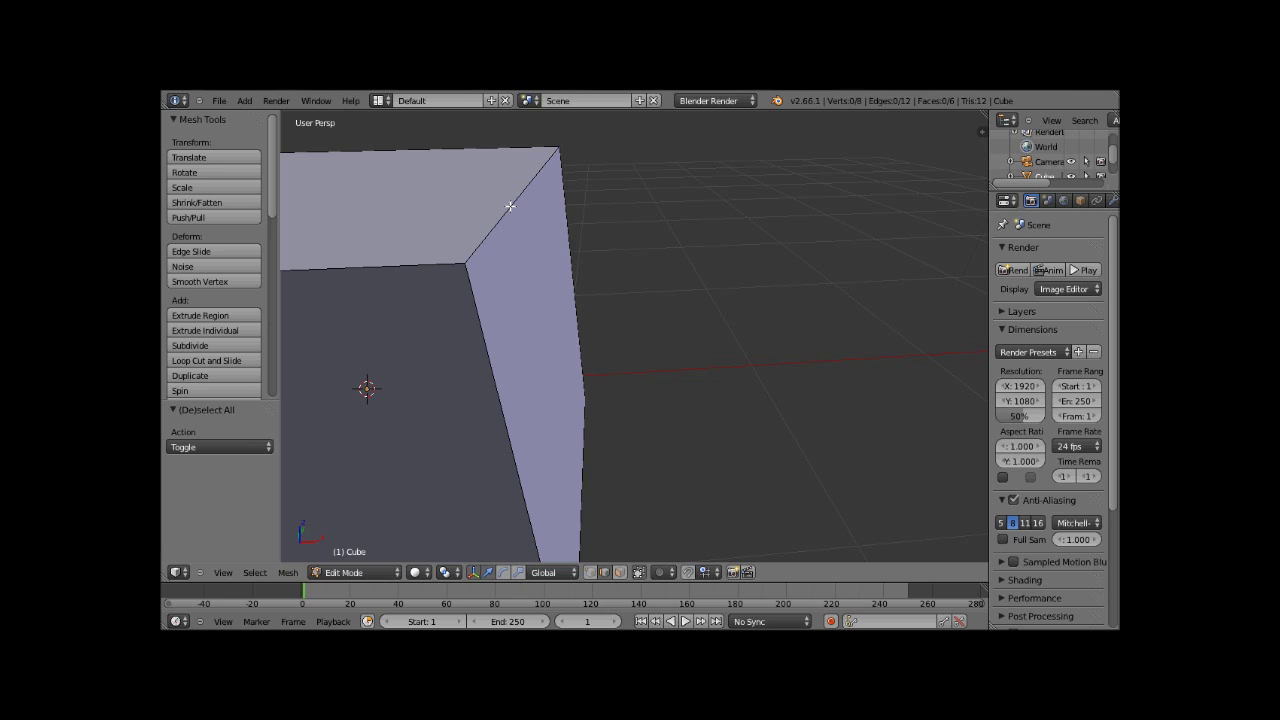
pyautogui.rightClick(510, 206)
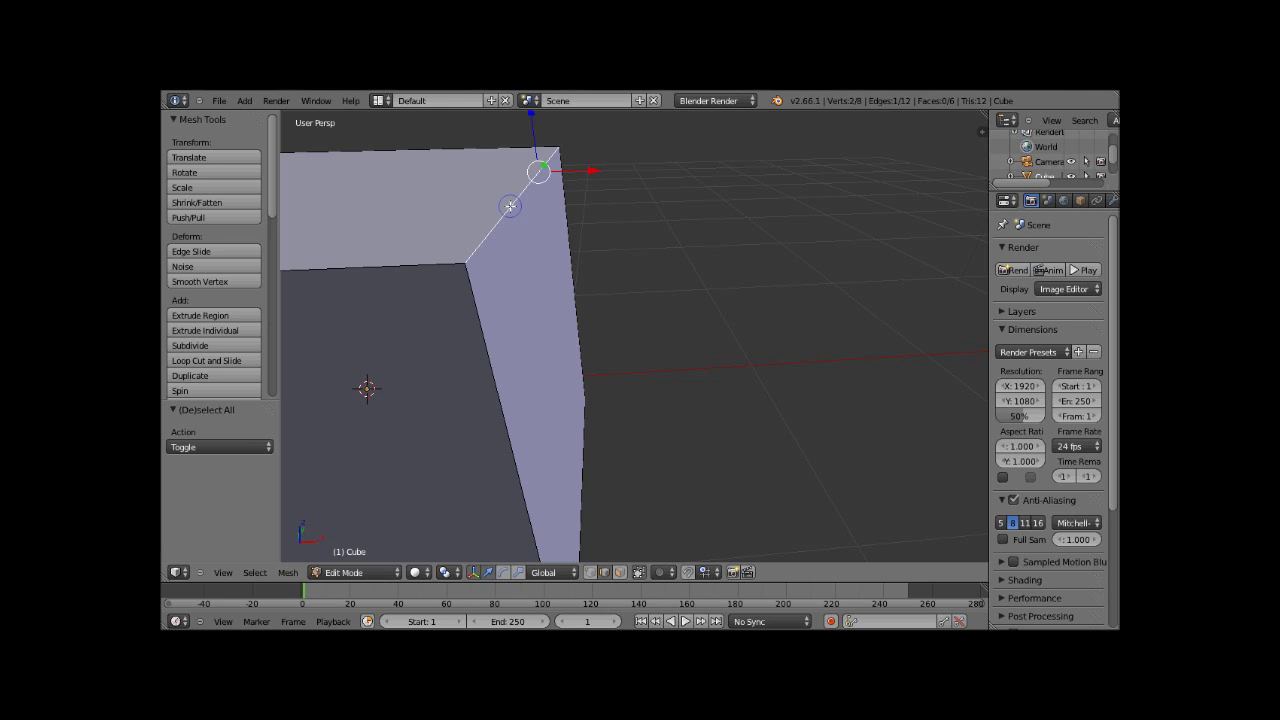
pyautogui.keyDown('shift'); pyautogui.rightClick(480, 315); pyautogui.keyUp('shift')
pyautogui.keyDown('shift'); pyautogui.rightClick(434, 265); pyautogui.keyUp('shift')
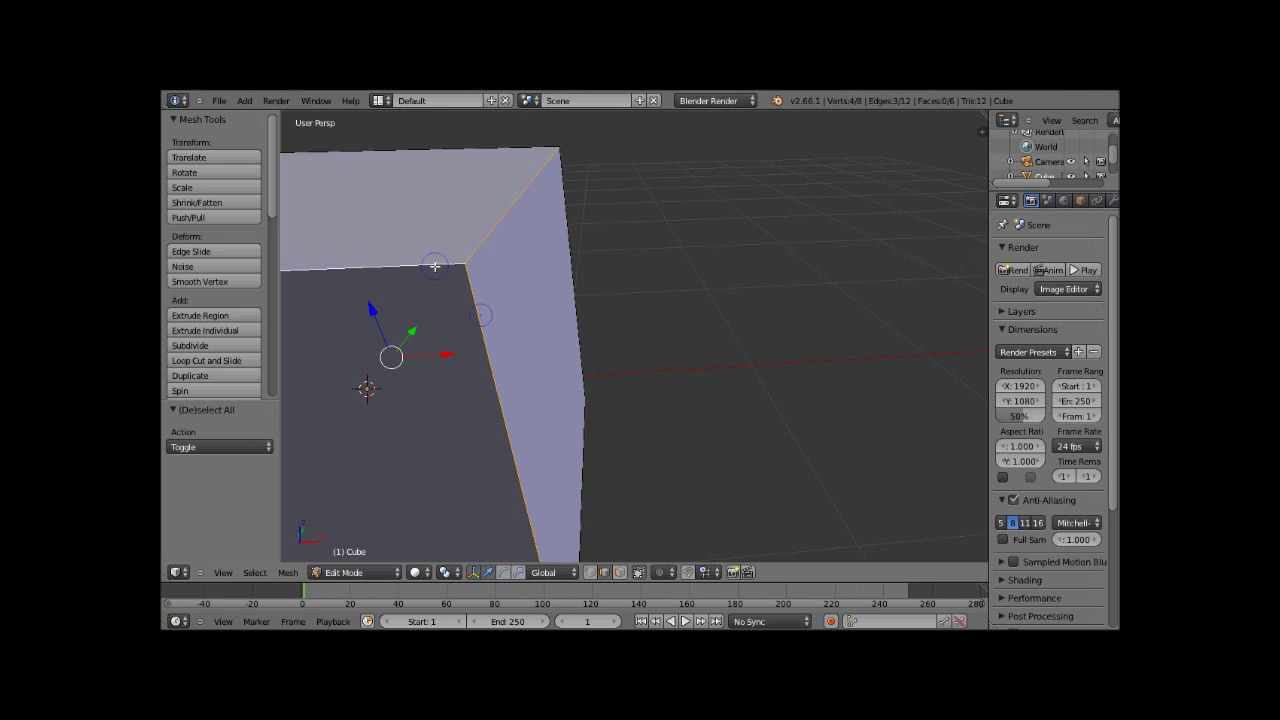
# In face mode, clear the selection, select the top face, then zoom out and orbit.
pyautogui.click(621, 573)
pyautogui.press('a')
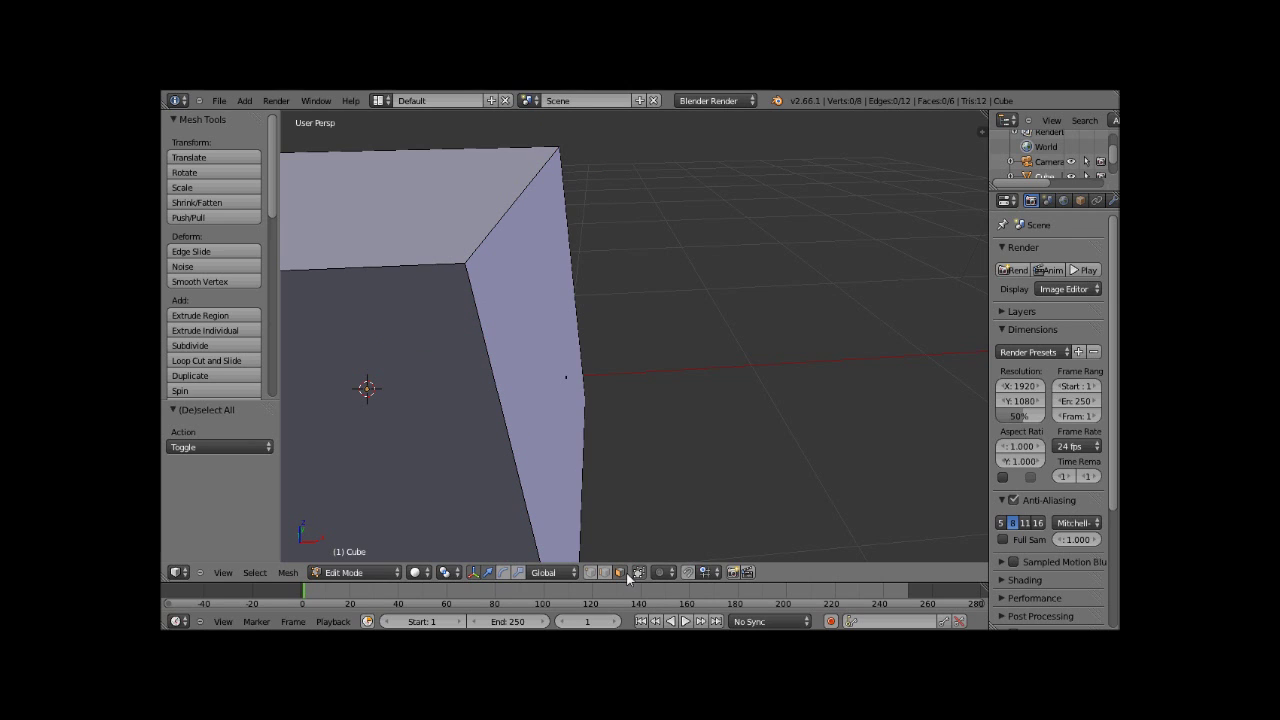
pyautogui.rightClick(528, 331)
pyautogui.rightClick(392, 224)
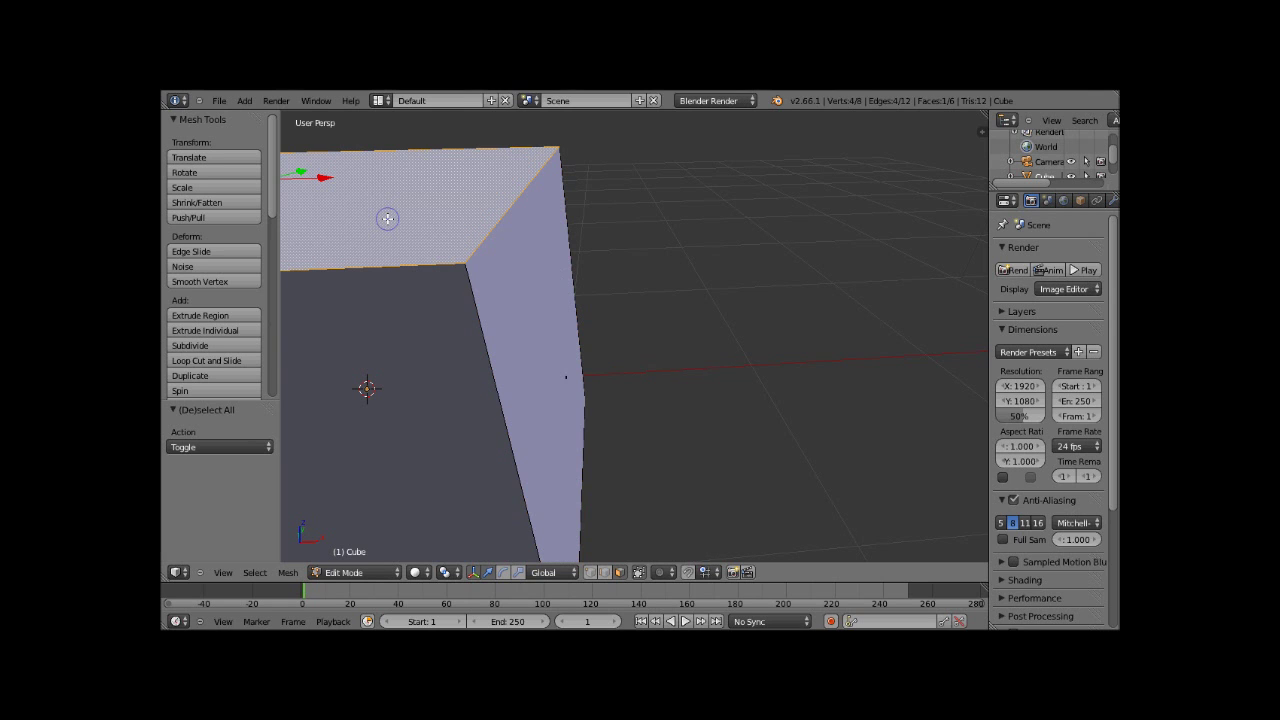
pyautogui.scroll(-5, 388, 239)
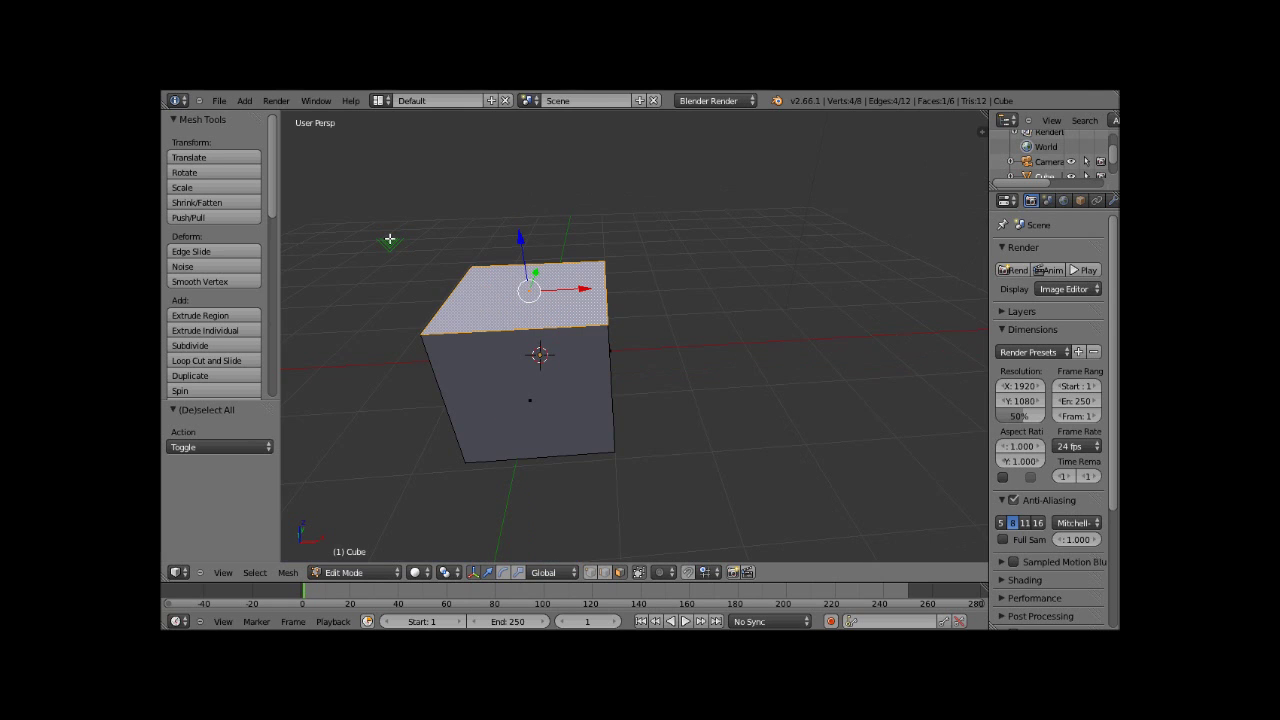
pyautogui.moveTo(605, 286)
pyautogui.mouseDown(button='middle')
pyautogui.moveTo(637, 274)
pyautogui.moveTo(575, 370)
pyautogui.mouseUp(button='middle')
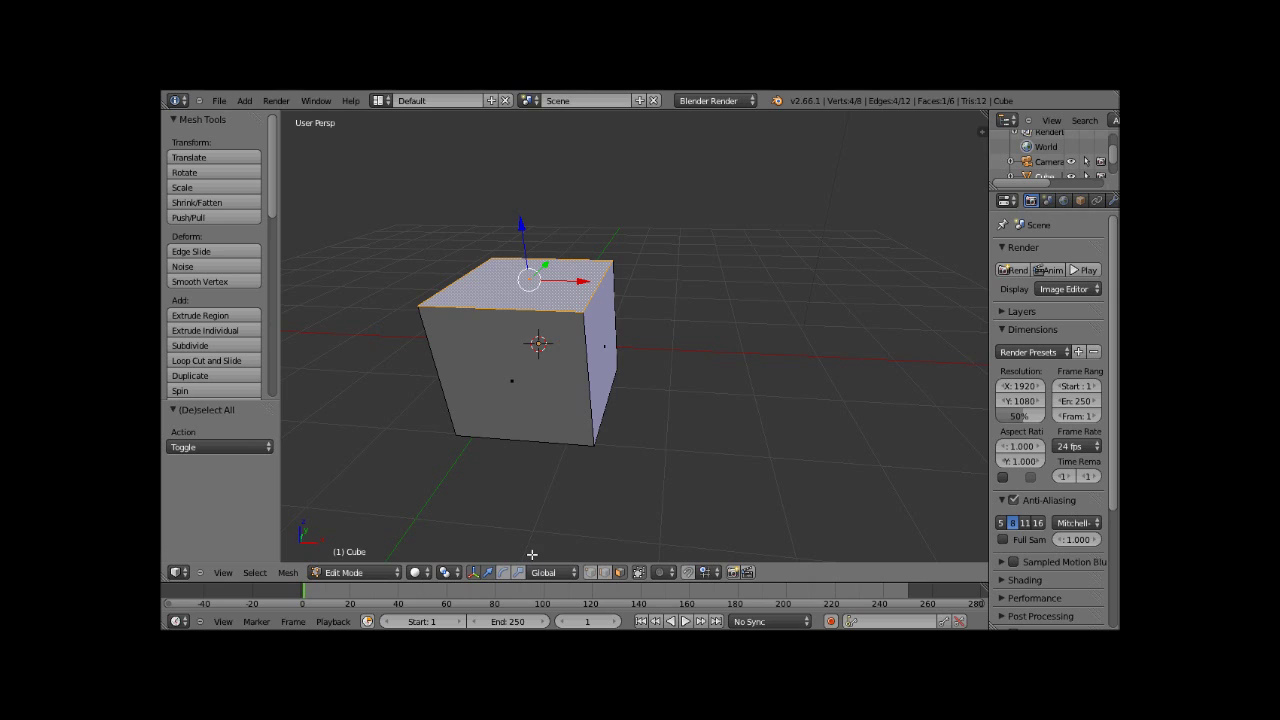
# Switch the cube back to Object Mode and drag the outliner border down to enlarge it.
pyautogui.click(376, 575)
pyautogui.click(356, 558)
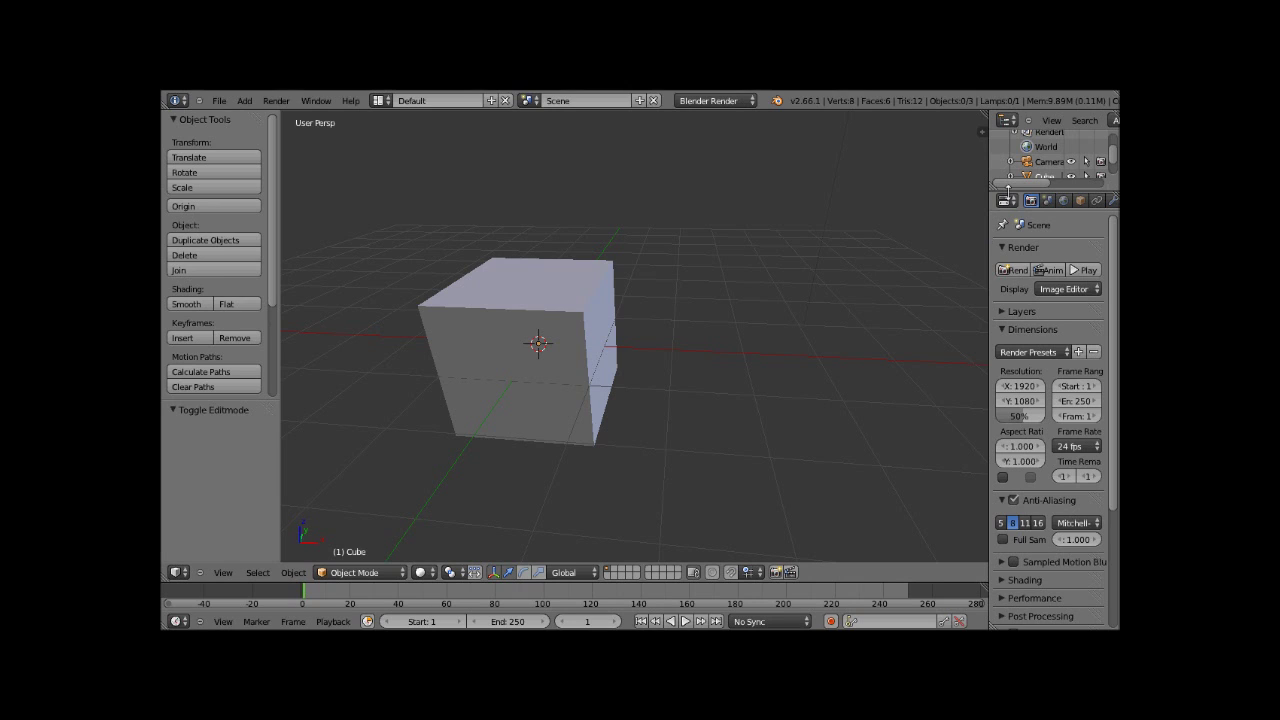
pyautogui.moveTo(1008, 188); pyautogui.dragTo(1020, 228)
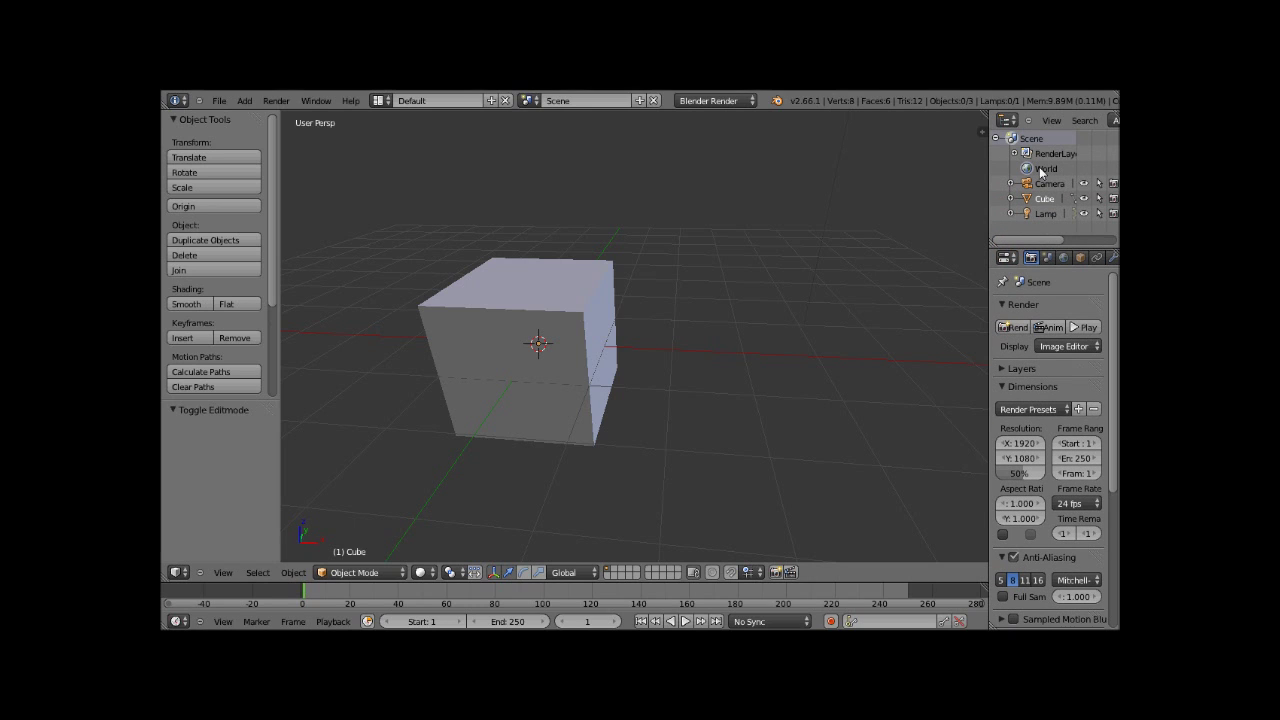
# Select Cube, then Camera, then Cube again in the Outliner, zooming the view out.
pyautogui.click(1045, 199)
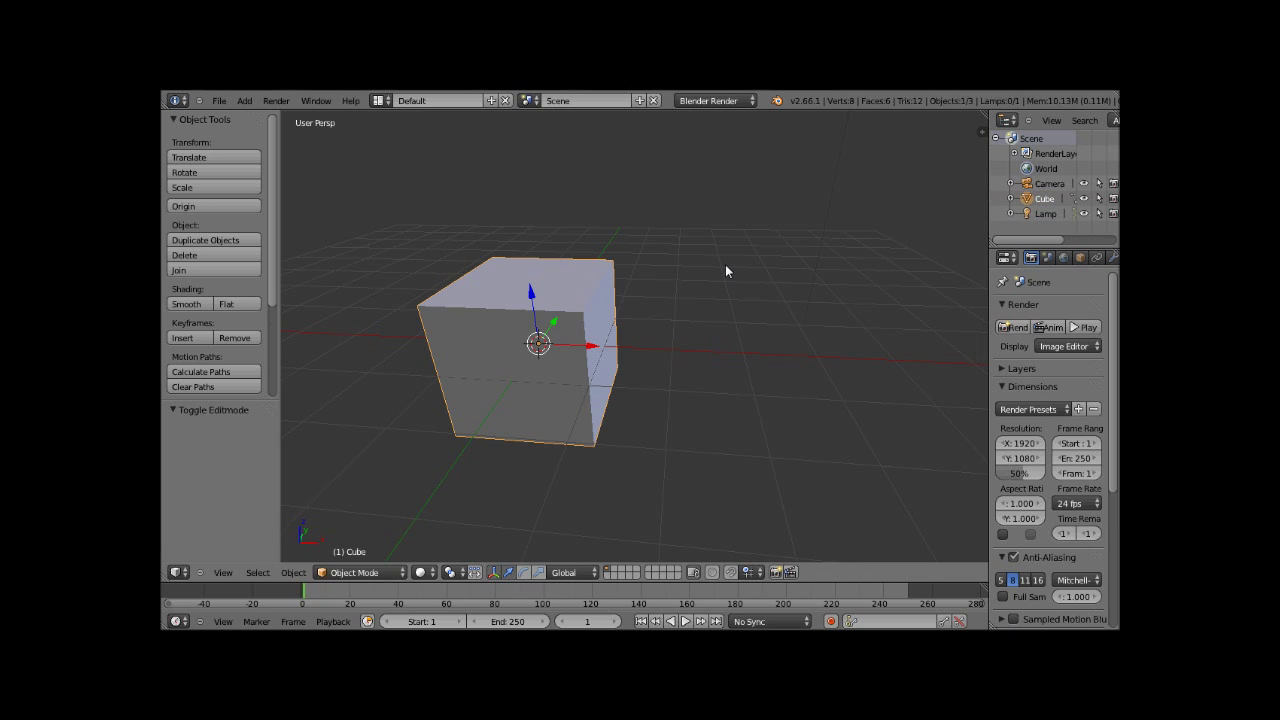
pyautogui.scroll(-5, 726, 266)
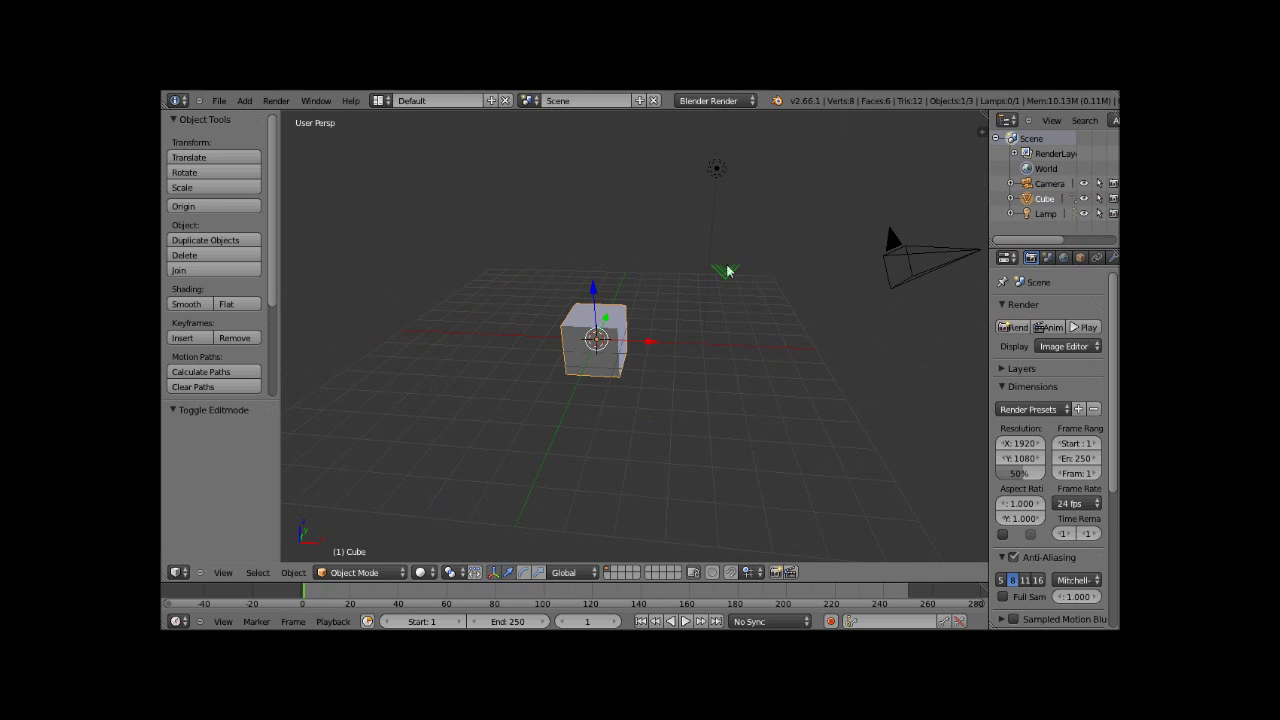
pyautogui.click(1047, 185)
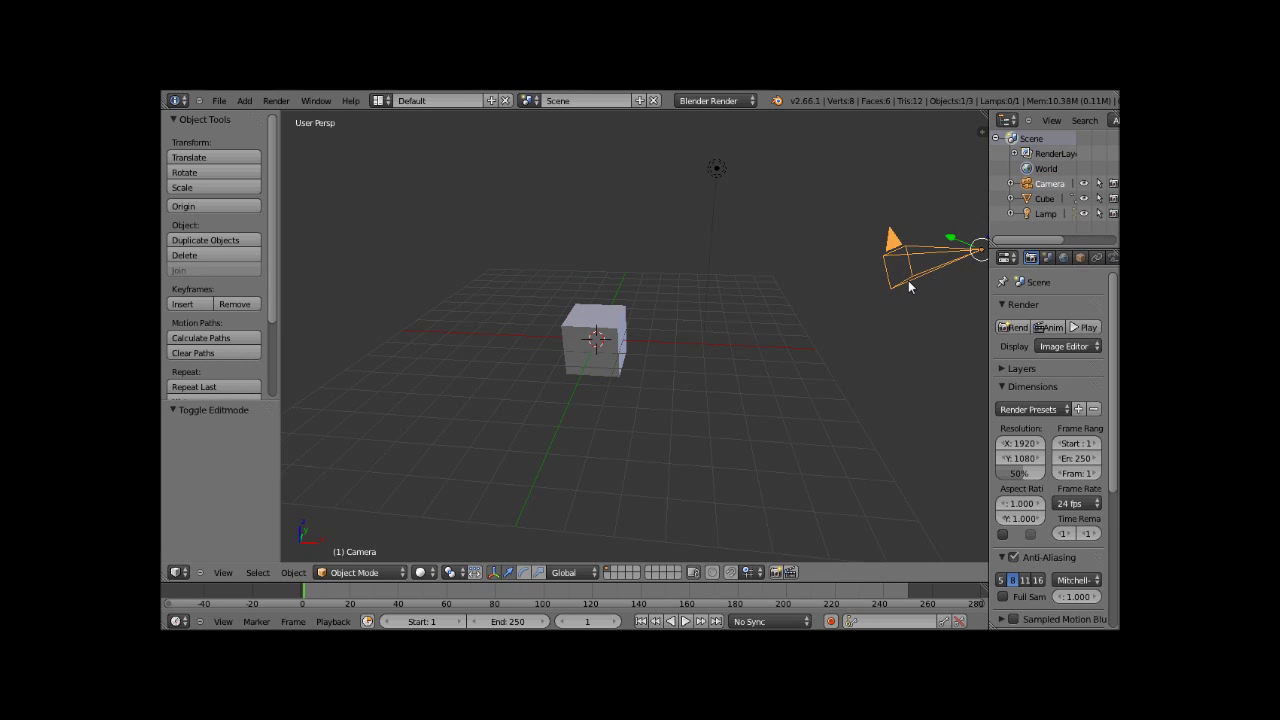
pyautogui.click(1050, 200)
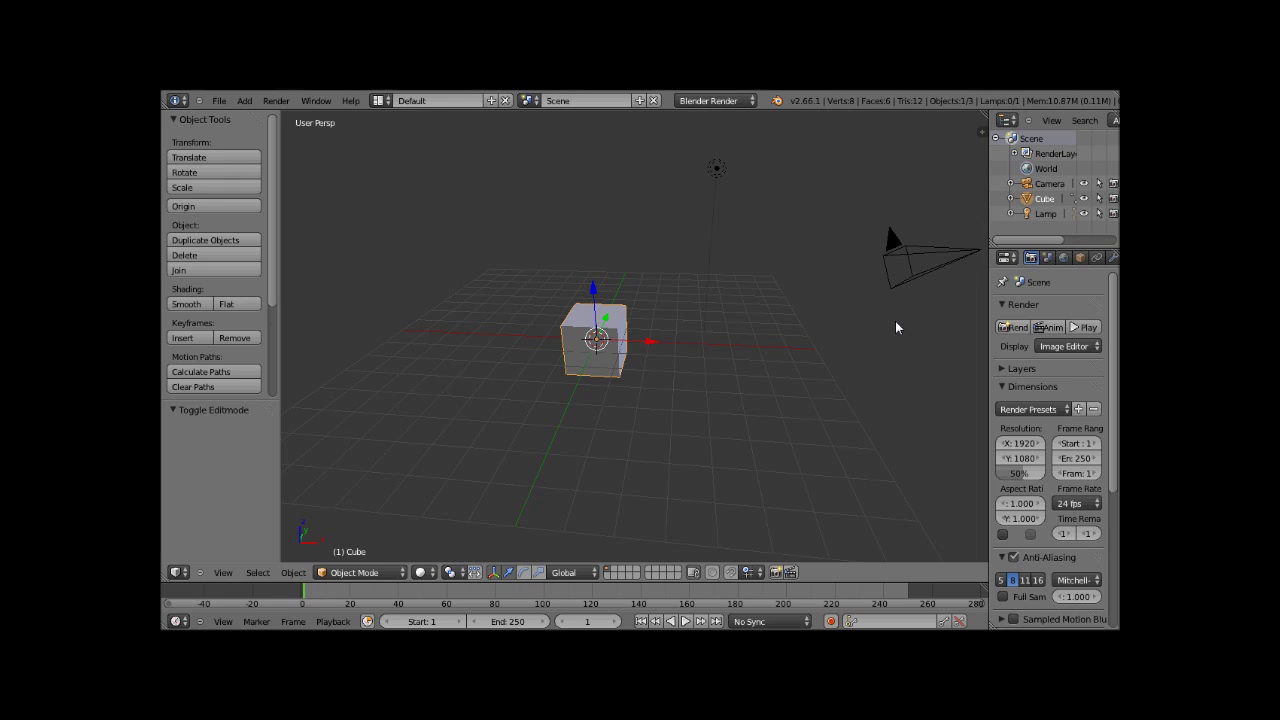
# Delete the Cube using Delete from its Outliner right-click menu.
pyautogui.rightClick(1041, 205)
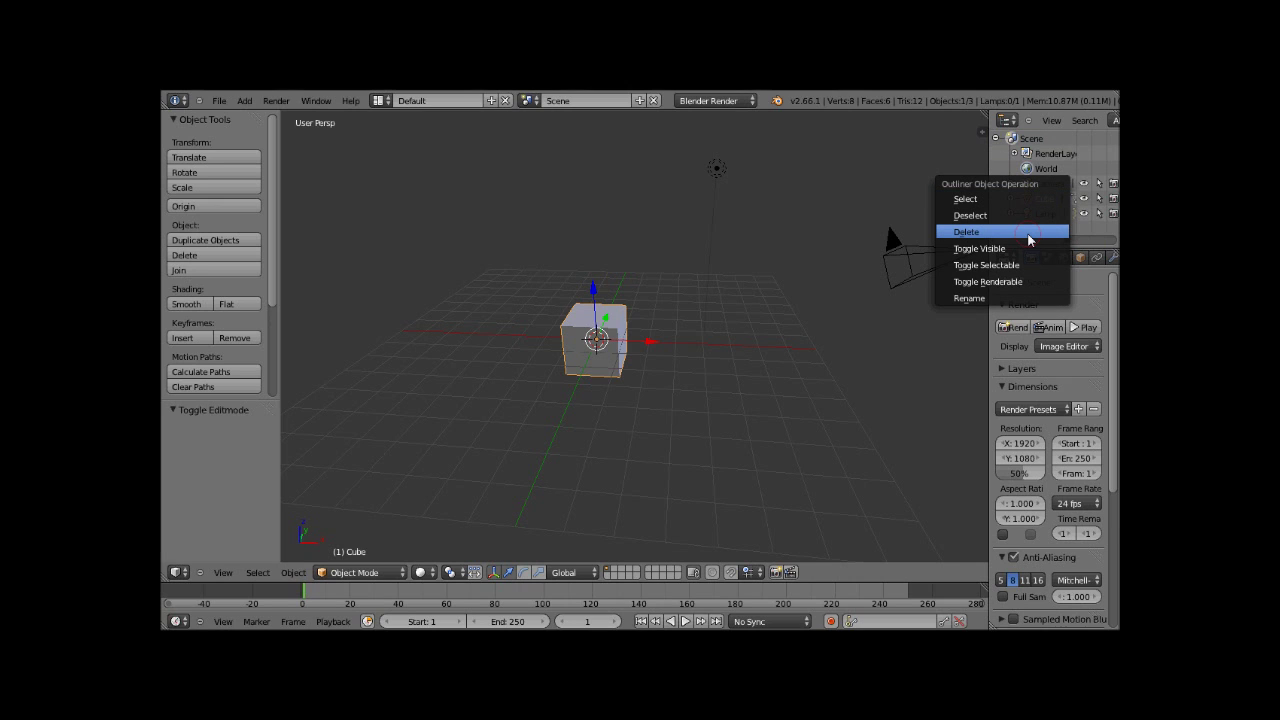
pyautogui.click(1030, 233)
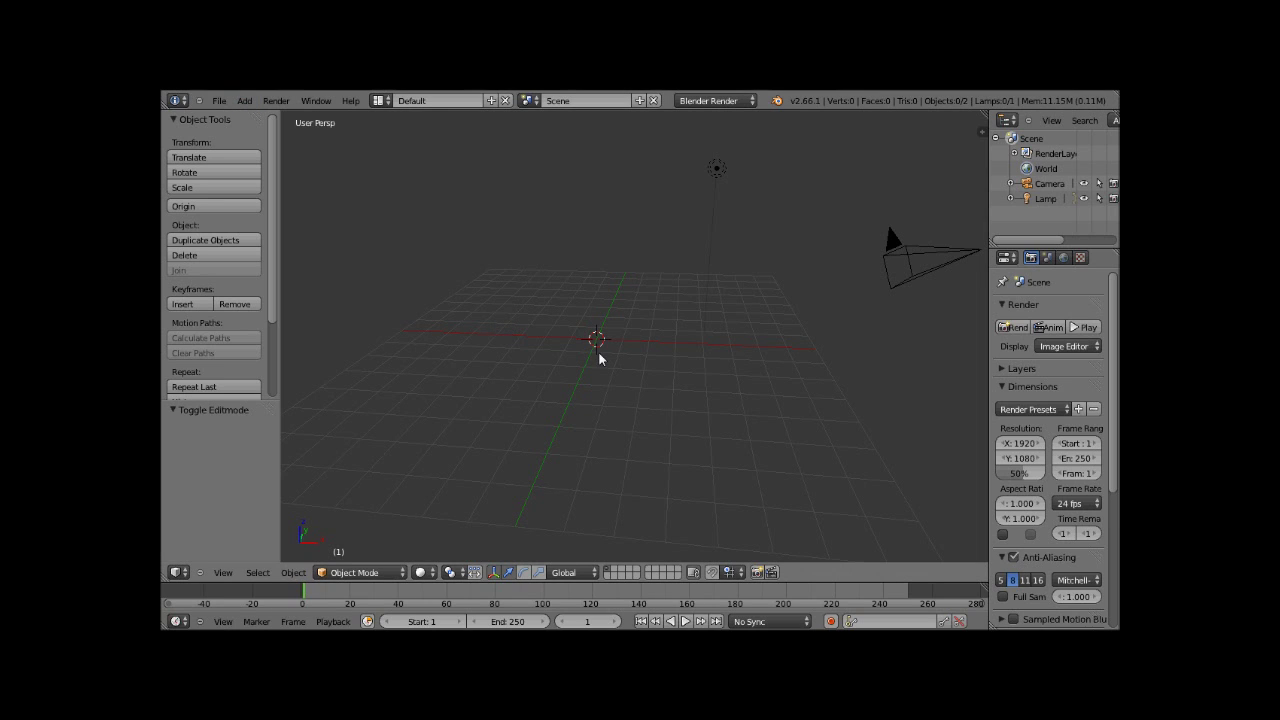
# Zoom and orbit over the empty grid, then click to place the 3D cursor off-origin.
pyautogui.scroll(3, 600, 357)
pyautogui.moveTo(606, 352)
pyautogui.mouseDown(button='middle')
pyautogui.moveTo(547, 353)
pyautogui.moveTo(701, 376)
pyautogui.mouseUp(button='middle')
pyautogui.moveTo(642, 424)
pyautogui.mouseDown(button='middle')
pyautogui.moveTo(681, 332)
pyautogui.moveTo(605, 239)
pyautogui.moveTo(661, 437)
pyautogui.moveTo(688, 397)
pyautogui.mouseUp(button='middle')
pyautogui.click(424, 208)
# Snap the 3D cursor back to the world origin with Shift+C, orbiting around the scene.
pyautogui.moveTo(424, 210)
pyautogui.mouseDown(button='middle')
pyautogui.moveTo(465, 308)
pyautogui.moveTo(487, 322)
pyautogui.moveTo(452, 271)
pyautogui.moveTo(424, 170)
pyautogui.mouseUp(button='middle')
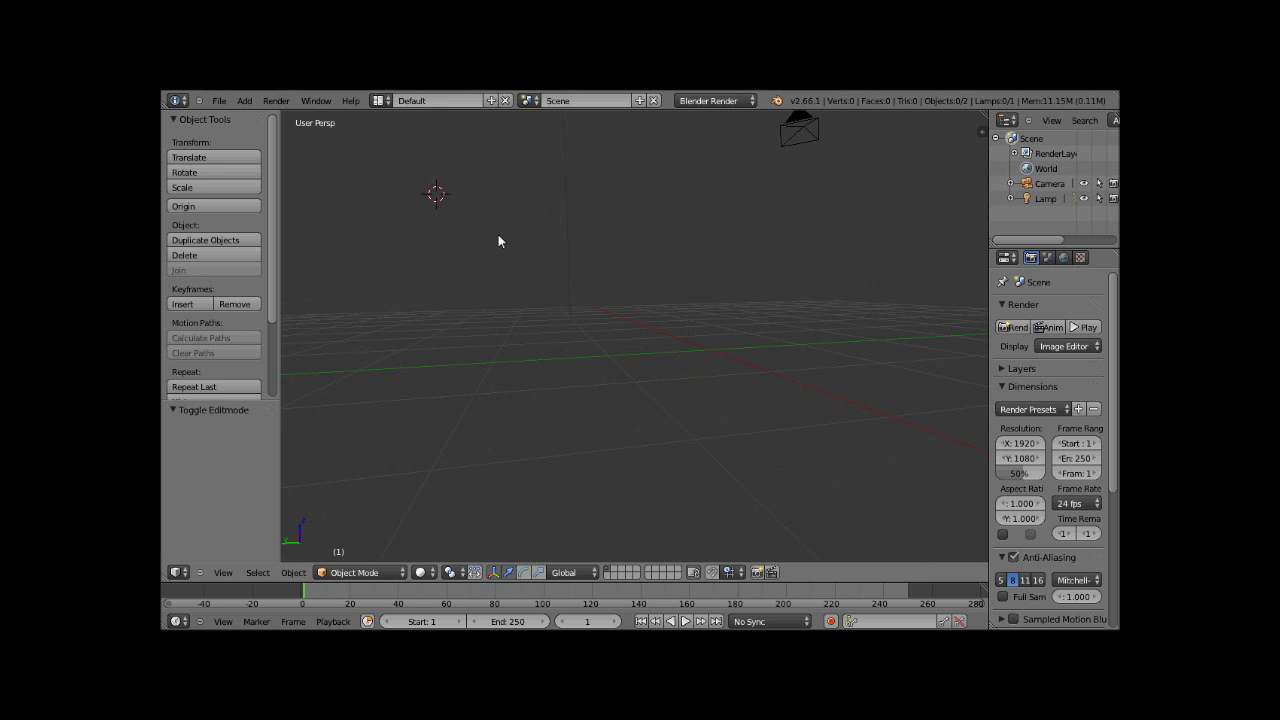
pyautogui.moveTo(498, 241)
pyautogui.mouseDown(button='middle')
pyautogui.moveTo(600, 336)
pyautogui.moveTo(674, 391)
pyautogui.moveTo(703, 395)
pyautogui.mouseUp(button='middle')
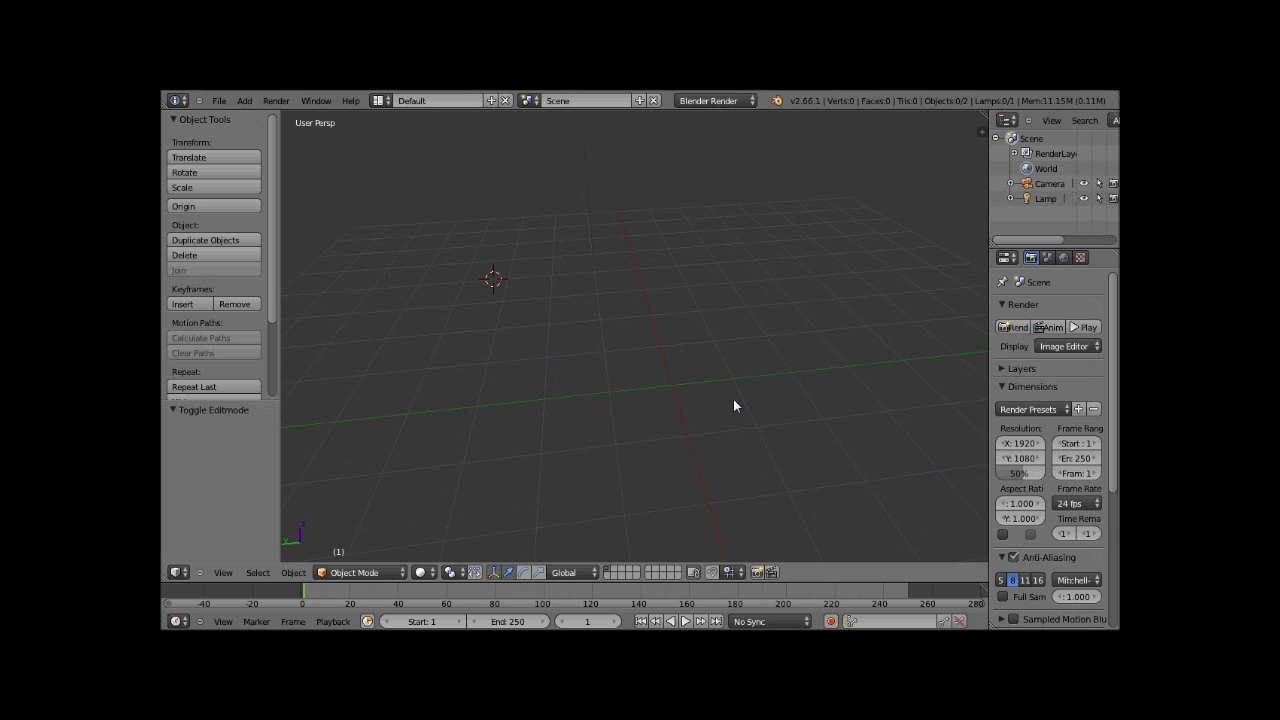
pyautogui.hotkey('shift', 'c')
pyautogui.moveTo(747, 404)
pyautogui.mouseDown(button='middle')
pyautogui.moveTo(614, 453)
pyautogui.moveTo(531, 441)
pyautogui.mouseUp(button='middle')
pyautogui.keyDown('shift'); pyautogui.scroll(-3, 562, 468); pyautogui.keyUp('shift')
pyautogui.scroll(3, 565, 465)
pyautogui.moveTo(519, 446)
pyautogui.mouseDown(button='middle')
pyautogui.moveTo(471, 378)
pyautogui.moveTo(486, 390)
pyautogui.mouseUp(button='middle')
# Add a Mesh > Circle at the origin and set its Vertices to 16 in the Add Circle panel.
pyautogui.click(244, 101)
pyautogui.moveTo(262, 116)
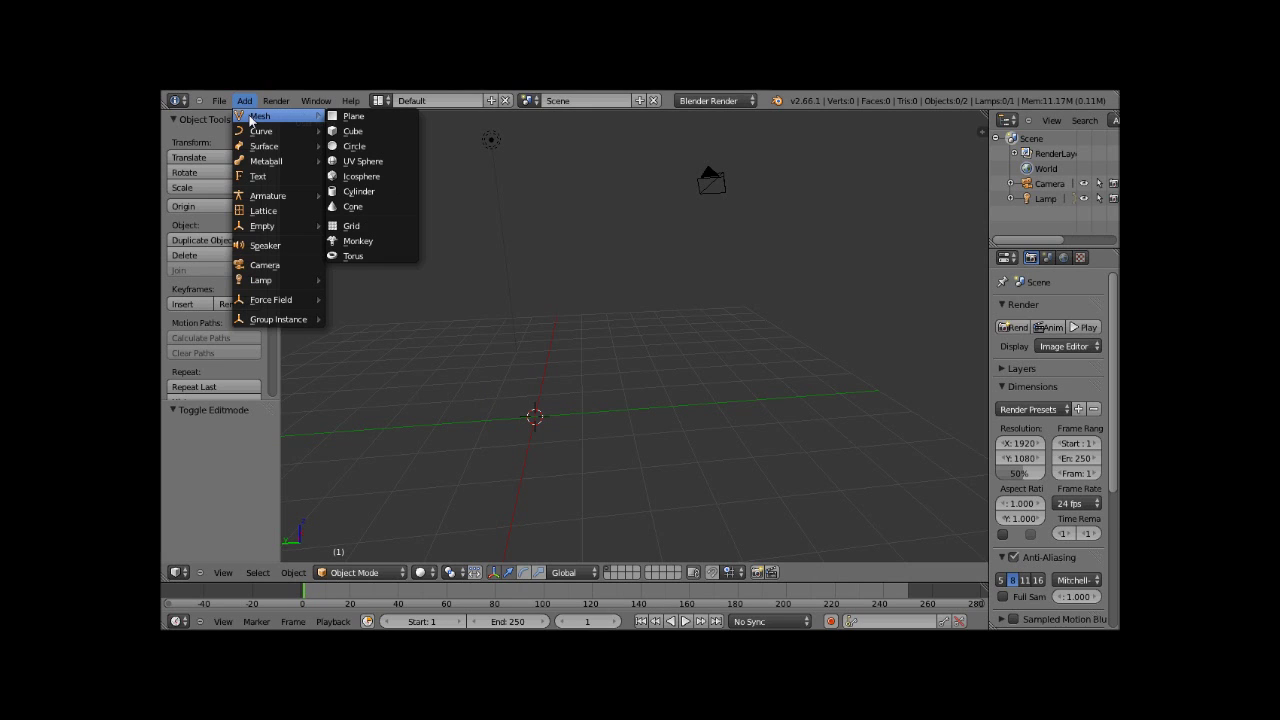
pyautogui.click(363, 153)
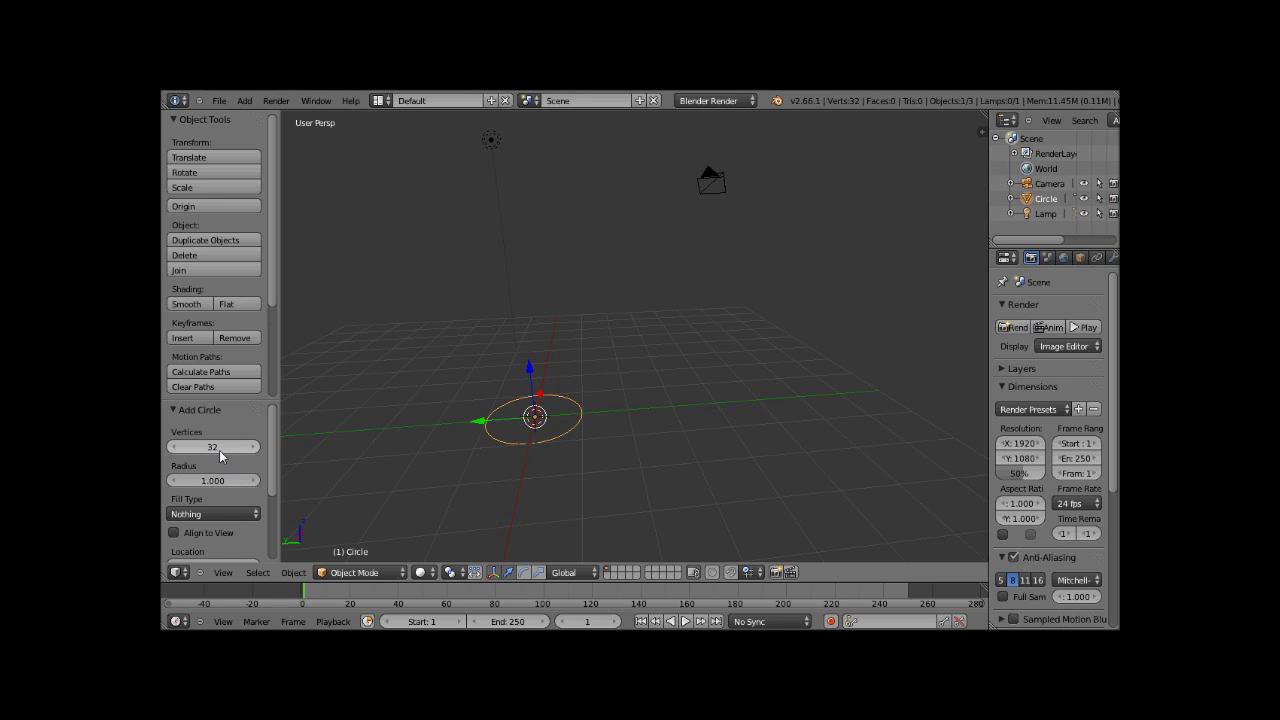
pyautogui.click(219, 452)
pyautogui.write('1')
pyautogui.write('6')
pyautogui.press('Return')
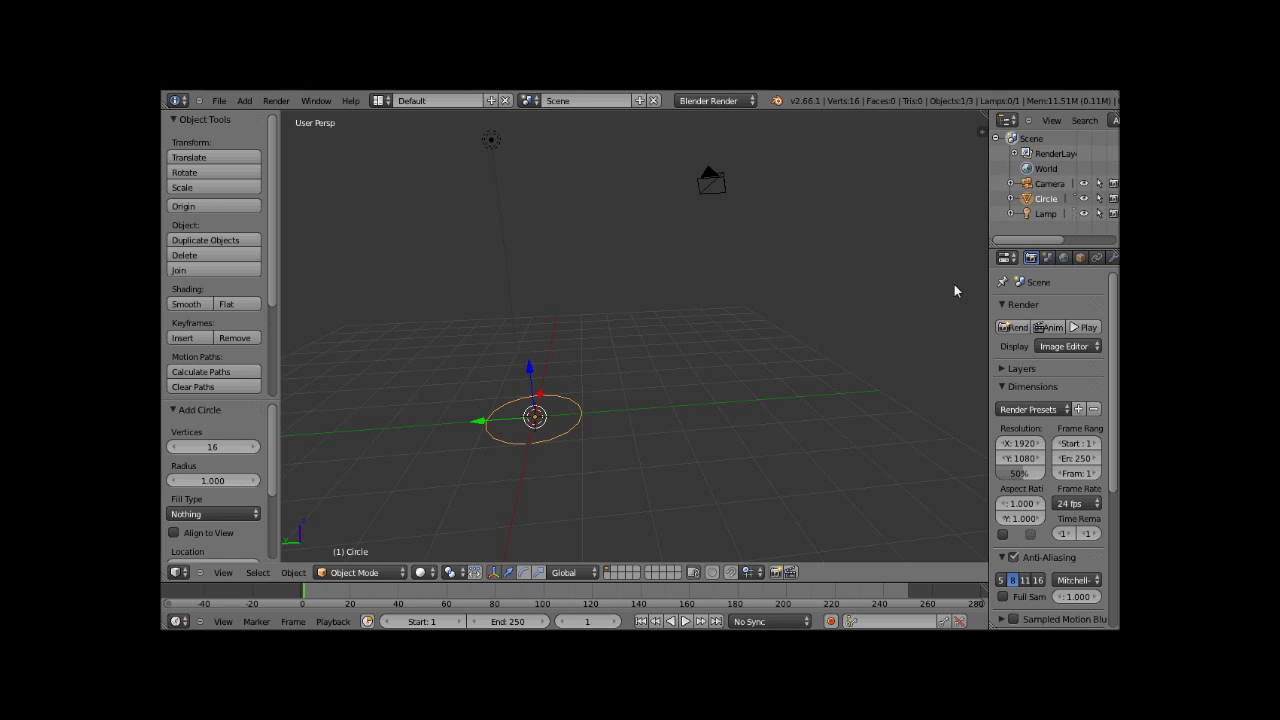
# Rename the selected Circle object to 'Rumpf' in its Object properties.
pyautogui.click(1049, 206)
pyautogui.click(1082, 261)
pyautogui.click(1042, 309)
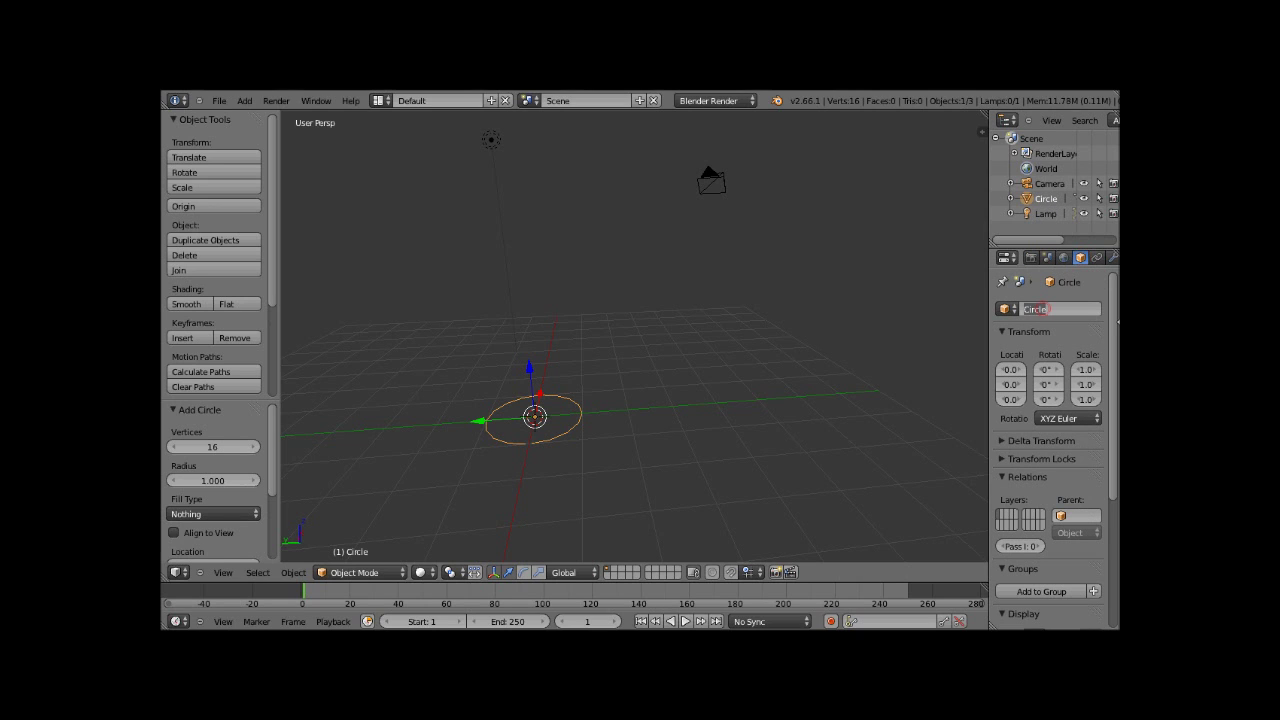
pyautogui.write('Rum')
pyautogui.write('pf')
pyautogui.press('Return')
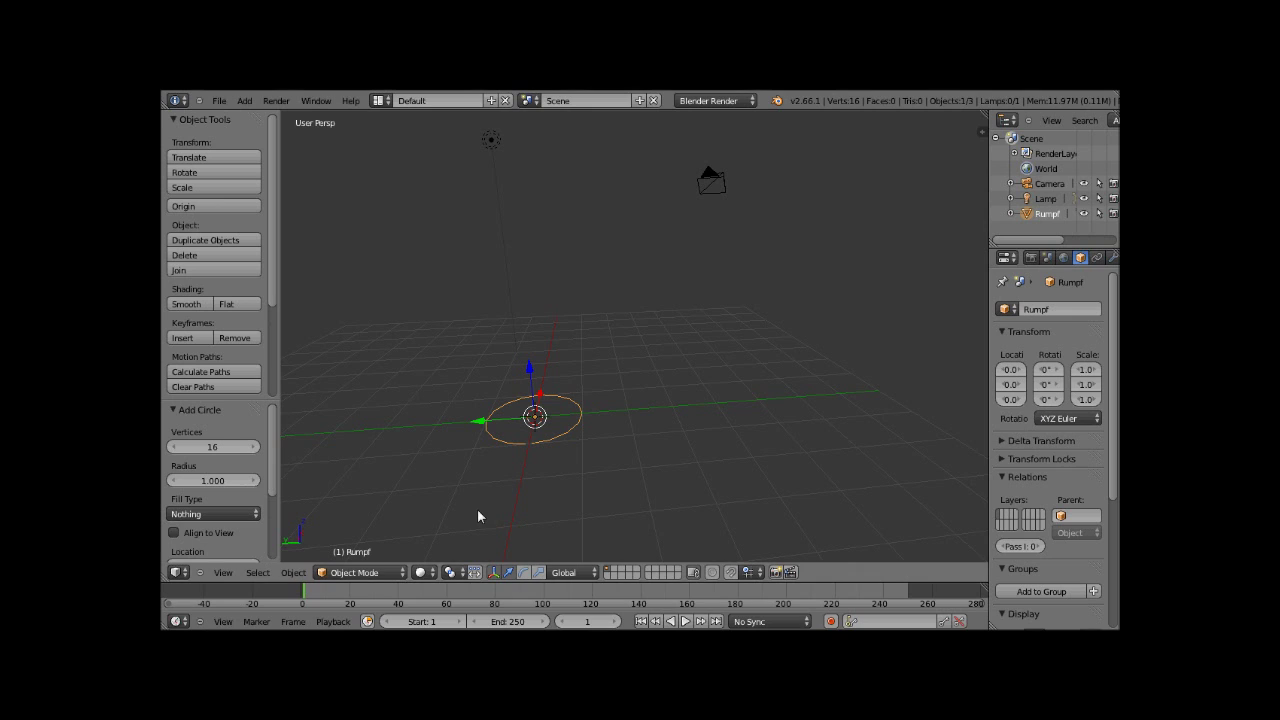
# Switch Rumpf into Edit Mode with vertex select, orbiting the view around the ring.
pyautogui.click(398, 578)
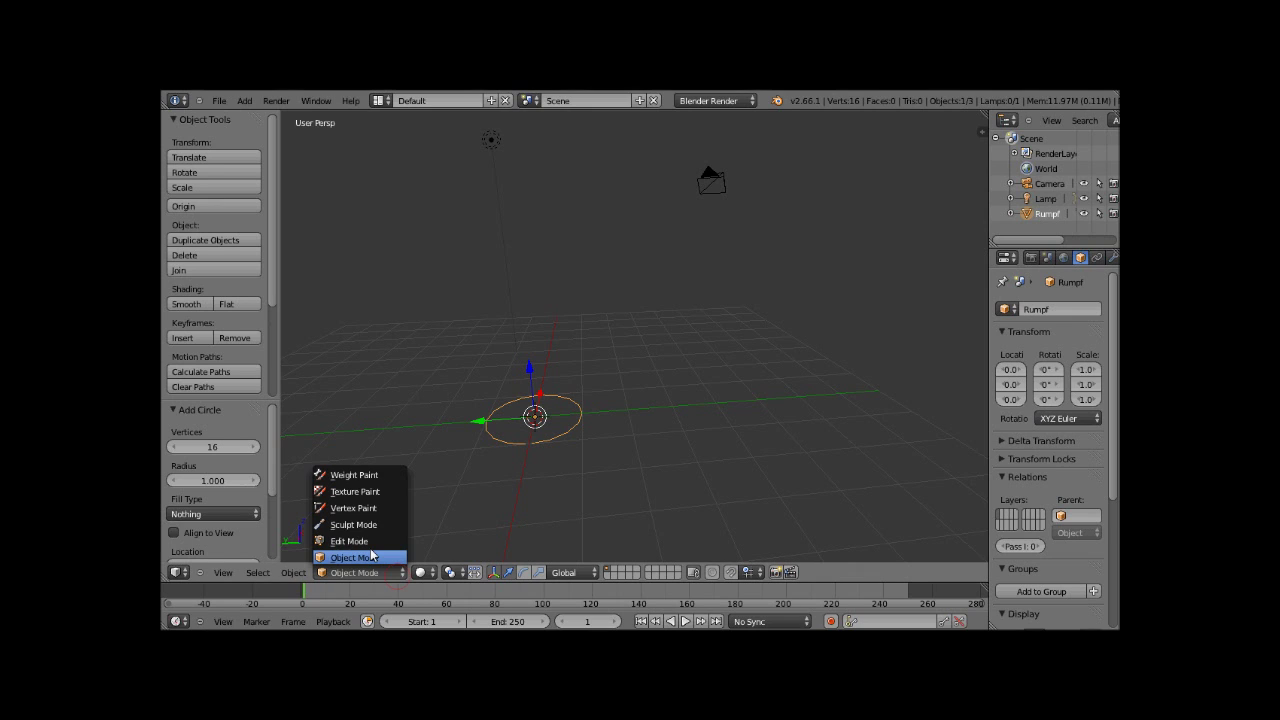
pyautogui.click(367, 547)
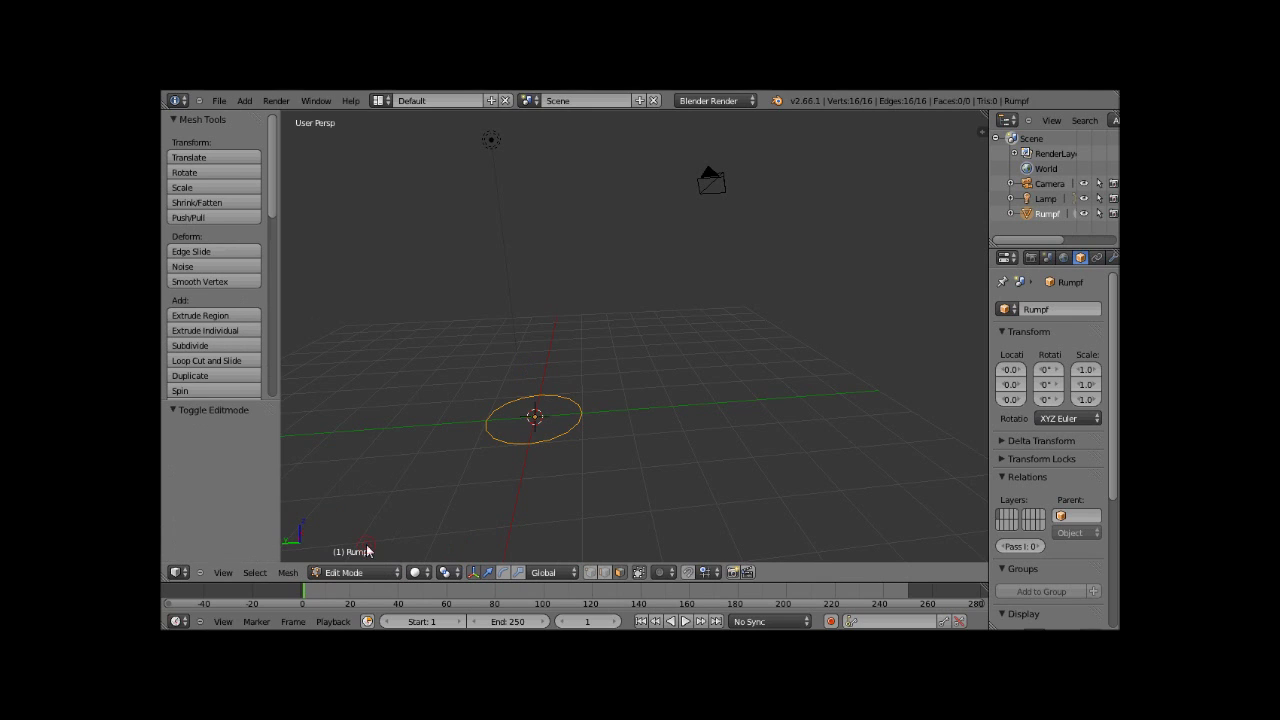
pyautogui.click(590, 573)
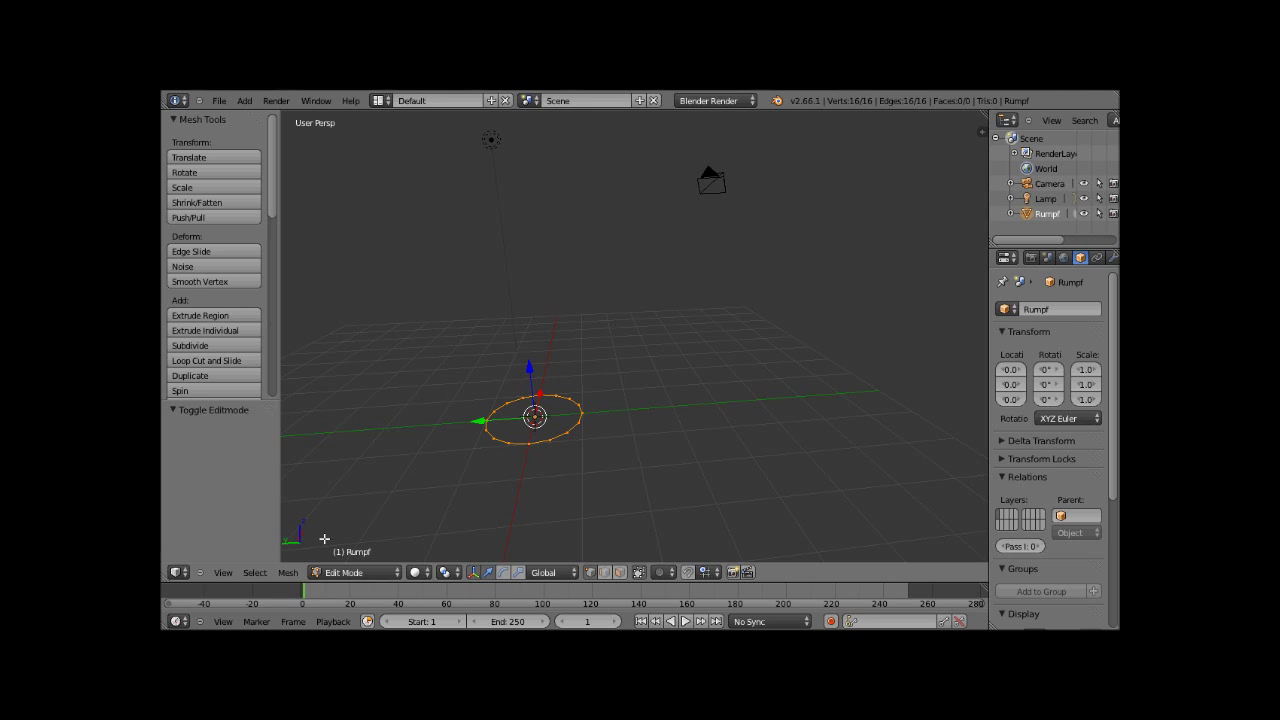
pyautogui.moveTo(324, 539)
pyautogui.mouseDown(button='middle')
pyautogui.moveTo(335, 501)
pyautogui.moveTo(296, 513)
pyautogui.moveTo(281, 485)
pyautogui.mouseUp(button='middle')
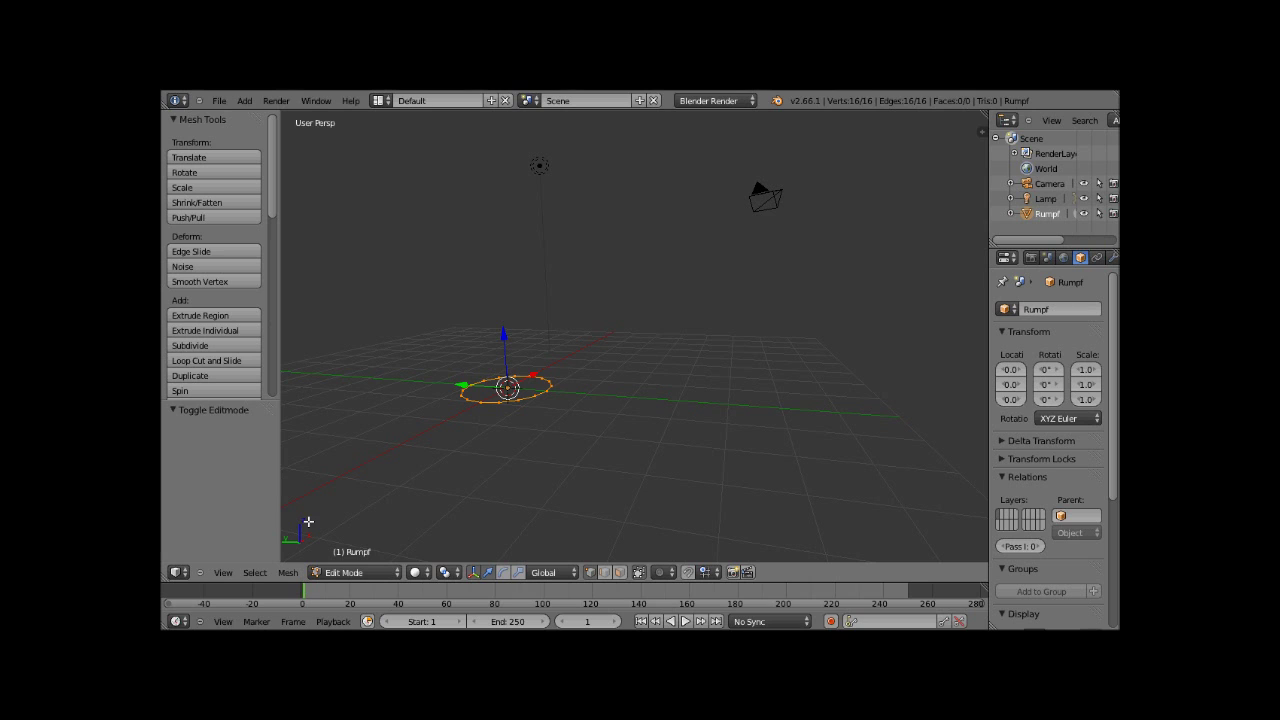
pyautogui.middleClick(356, 471)
pyautogui.moveTo(356, 471)
pyautogui.mouseDown(button='middle')
pyautogui.moveTo(418, 484)
pyautogui.moveTo(405, 481)
pyautogui.moveTo(583, 428)
pyautogui.mouseUp(button='middle')
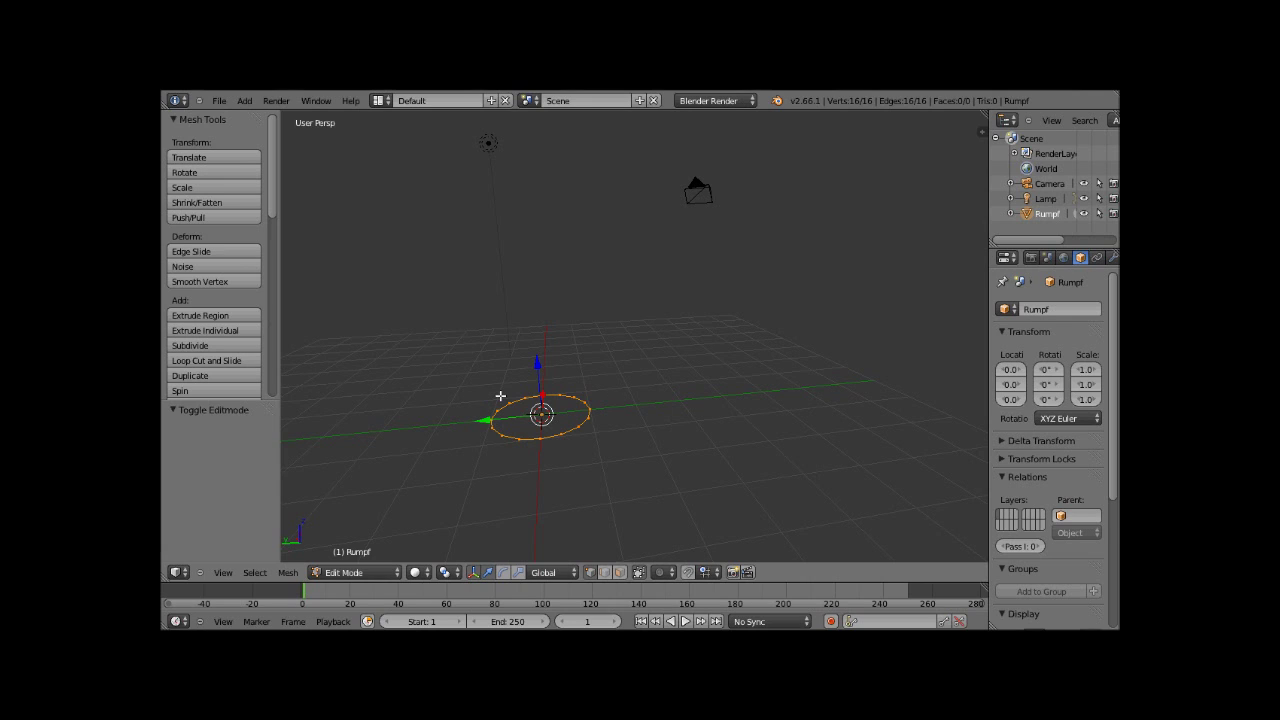
pyautogui.click(201, 172)
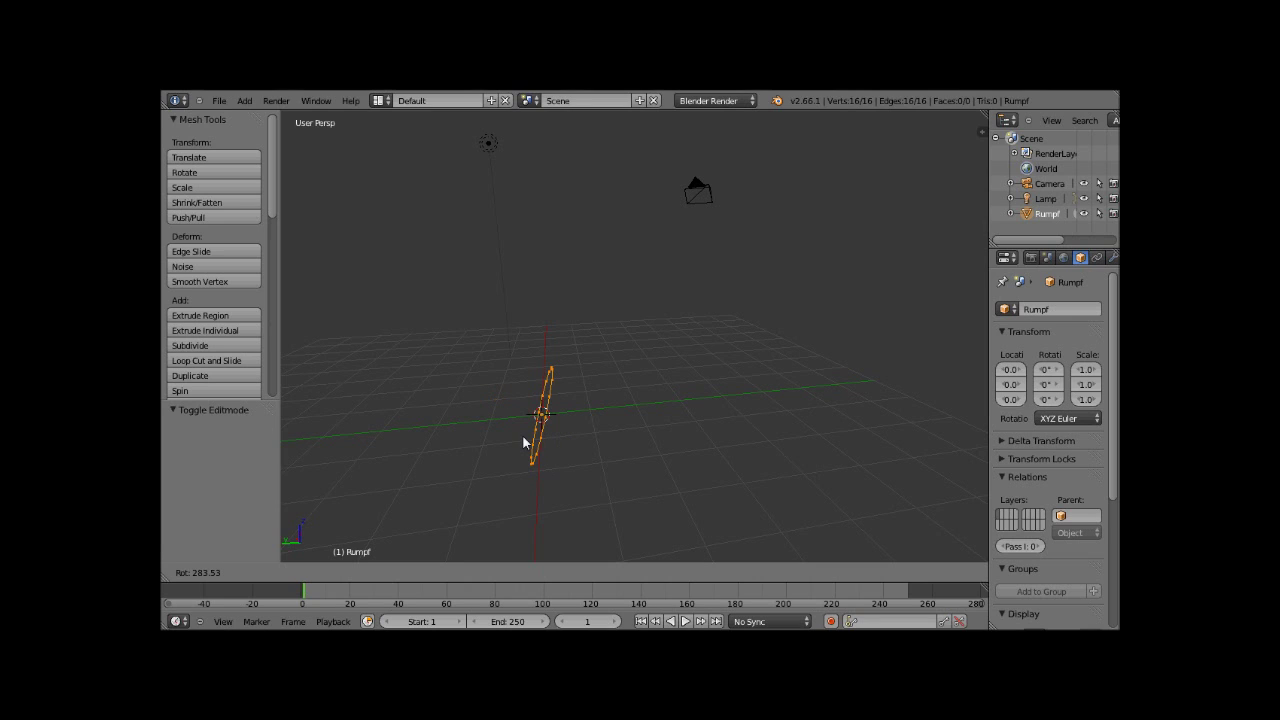
pyautogui.press('y')
pyautogui.press('y')
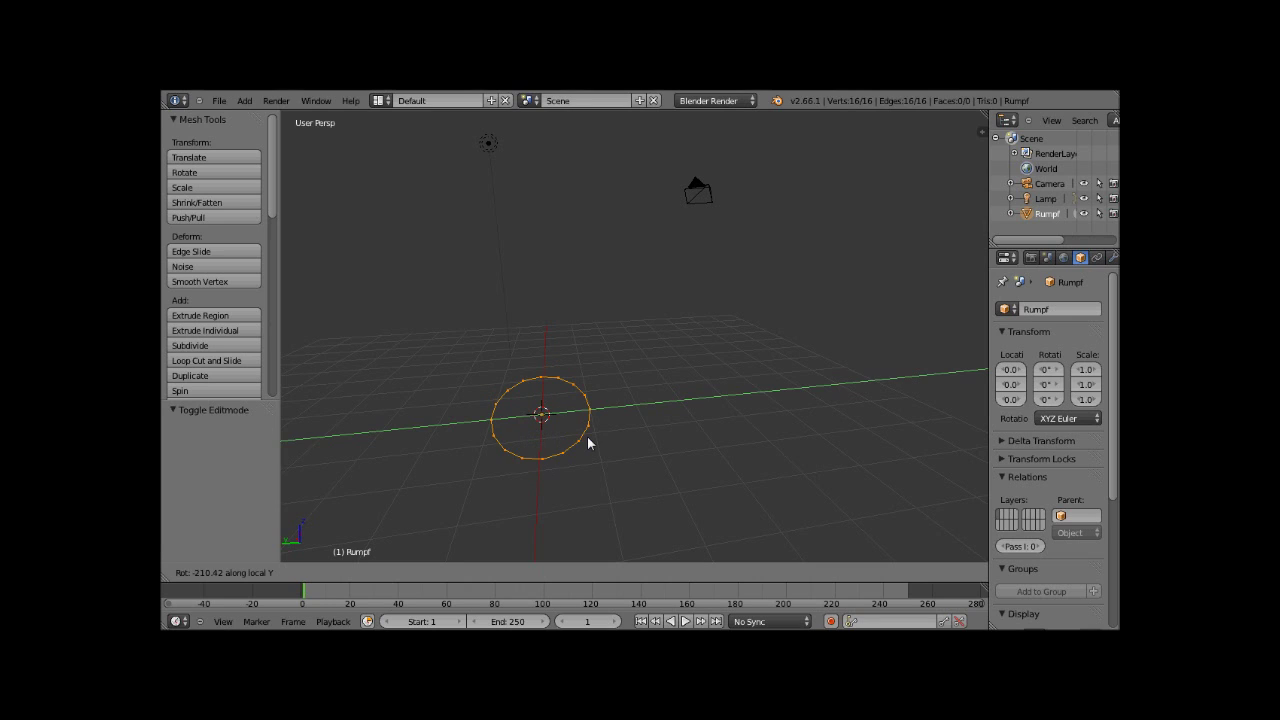
pyautogui.press('y')
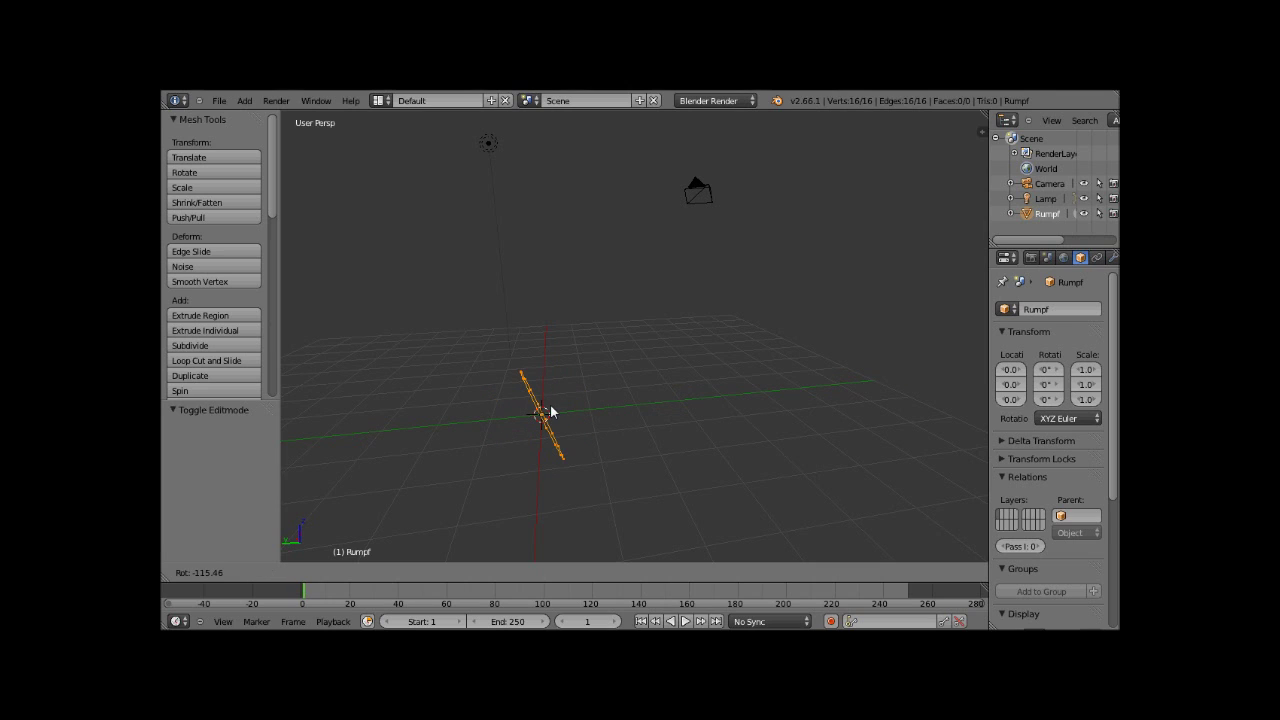
pyautogui.press('y')
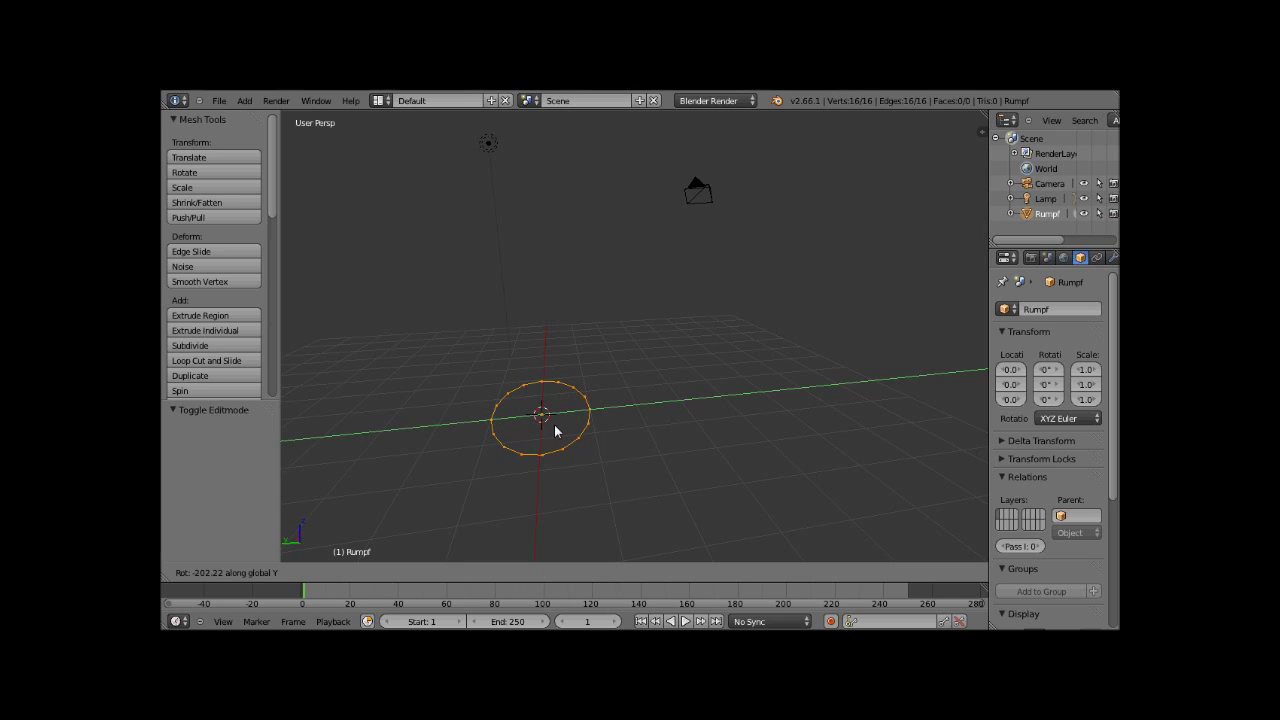
pyautogui.press('x')
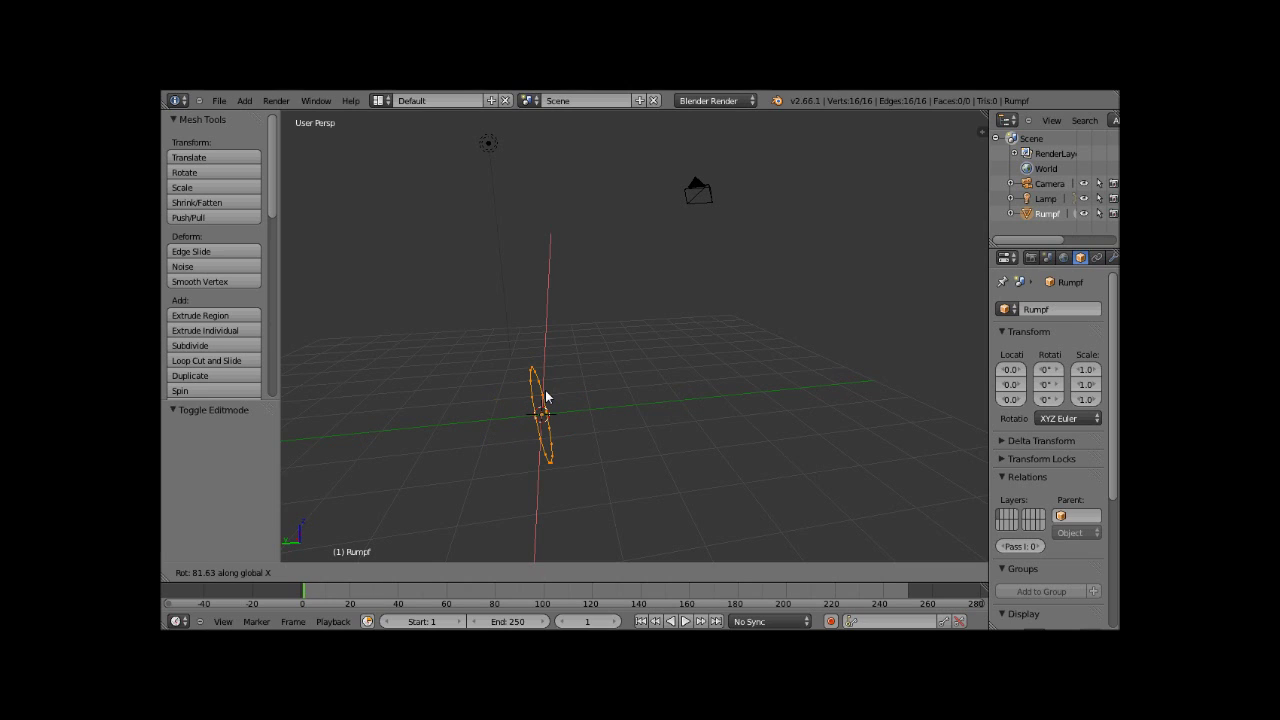
pyautogui.press('Escape')
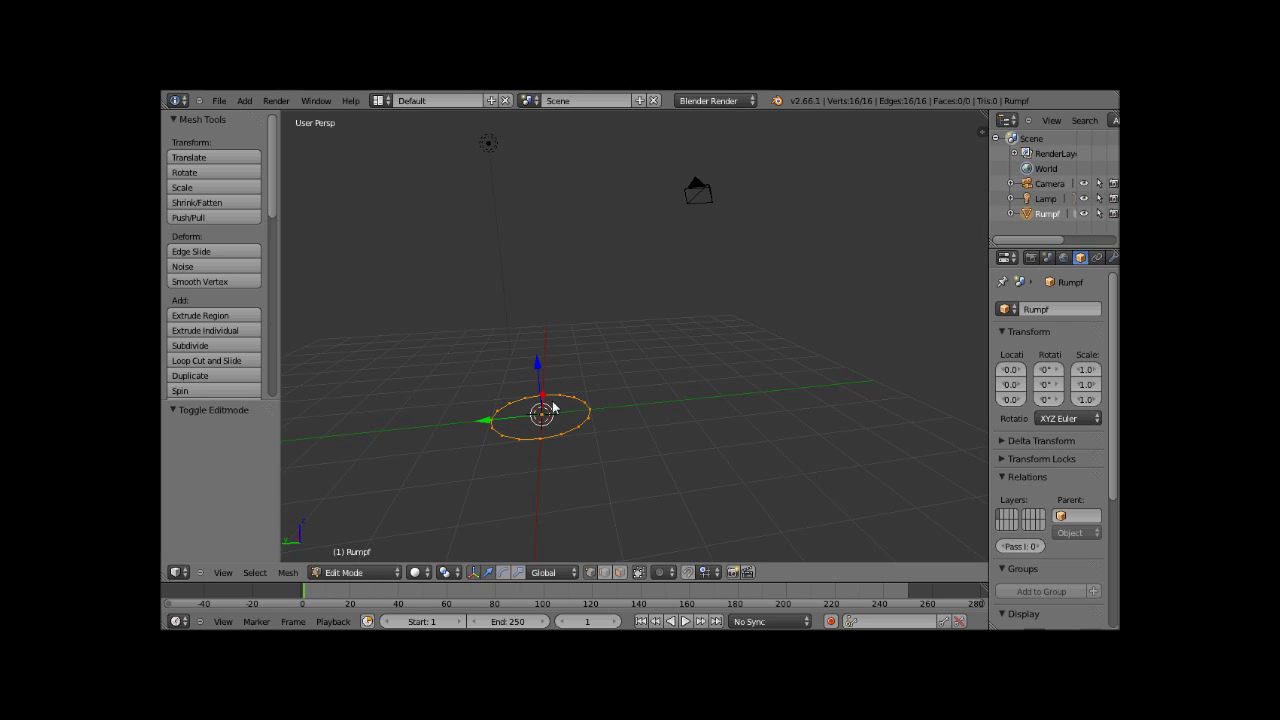
# Rotate the ring's 16 vertices by 90° constrained to the X axis.
pyautogui.click(200, 173)
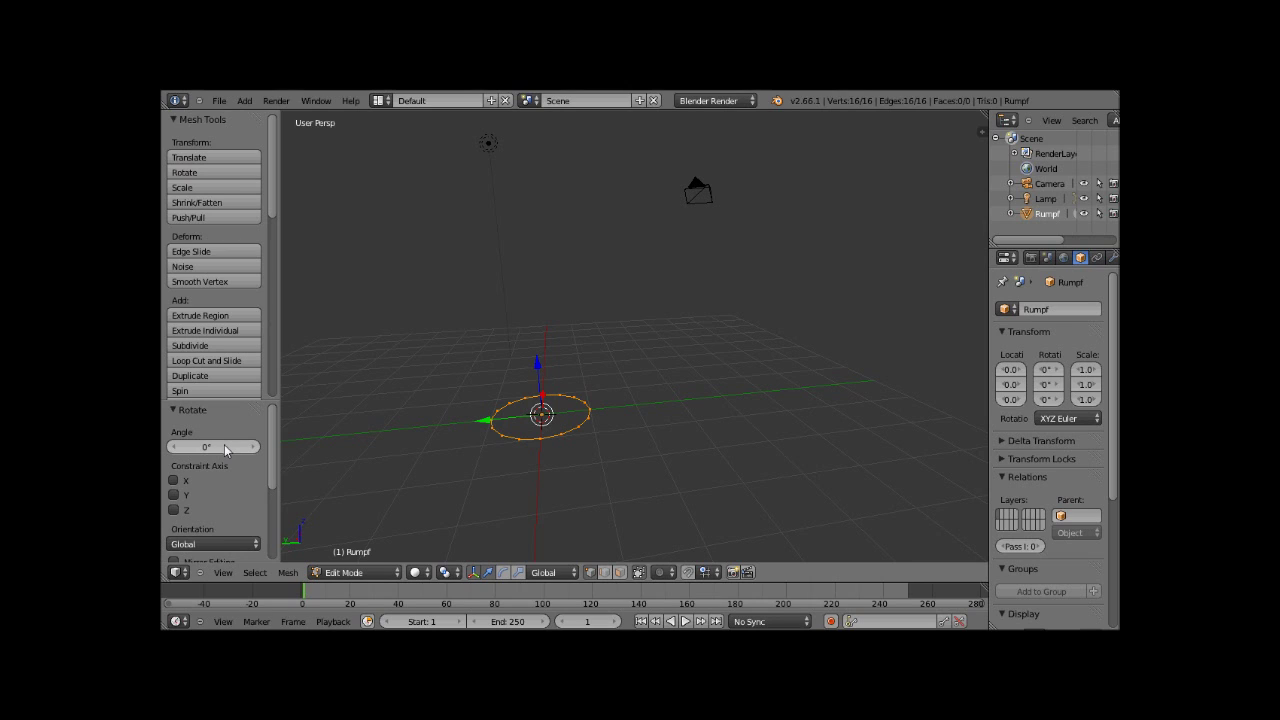
pyautogui.click(174, 482)
pyautogui.click(212, 446)
pyautogui.write('9')
pyautogui.write('0')
pyautogui.press('Return')
pyautogui.moveTo(438, 435)
pyautogui.mouseDown(button='middle')
pyautogui.moveTo(505, 435)
pyautogui.moveTo(498, 399)
pyautogui.moveTo(438, 412)
pyautogui.moveTo(438, 435)
pyautogui.mouseUp(button='middle')
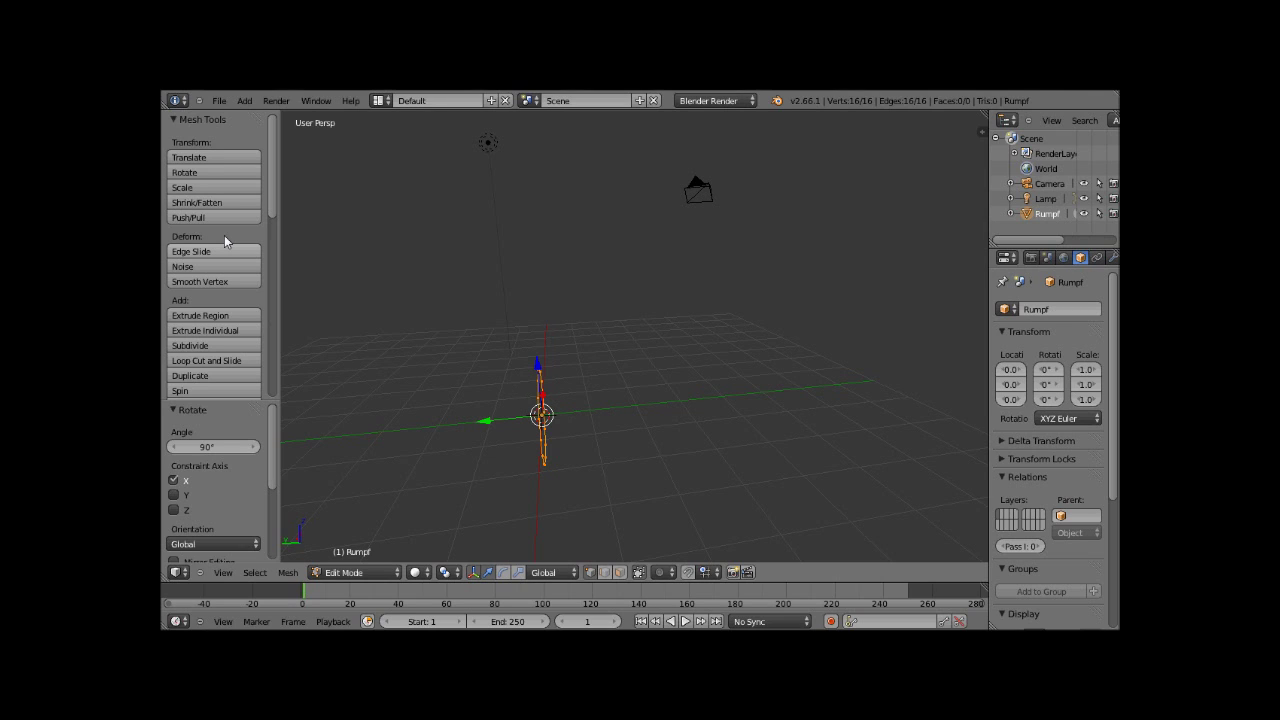
# Move the ring's vertices, entering 1 as the Y offset.
pyautogui.click(213, 158)
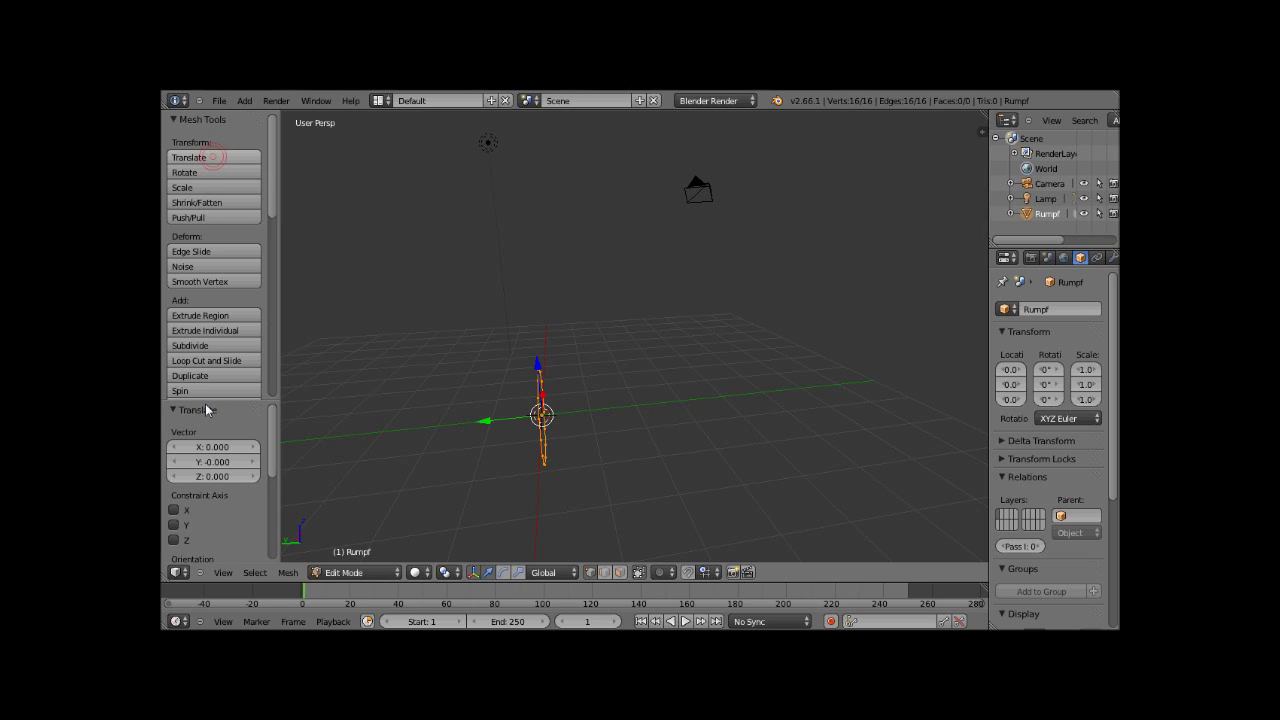
pyautogui.click(221, 461)
pyautogui.write('1')
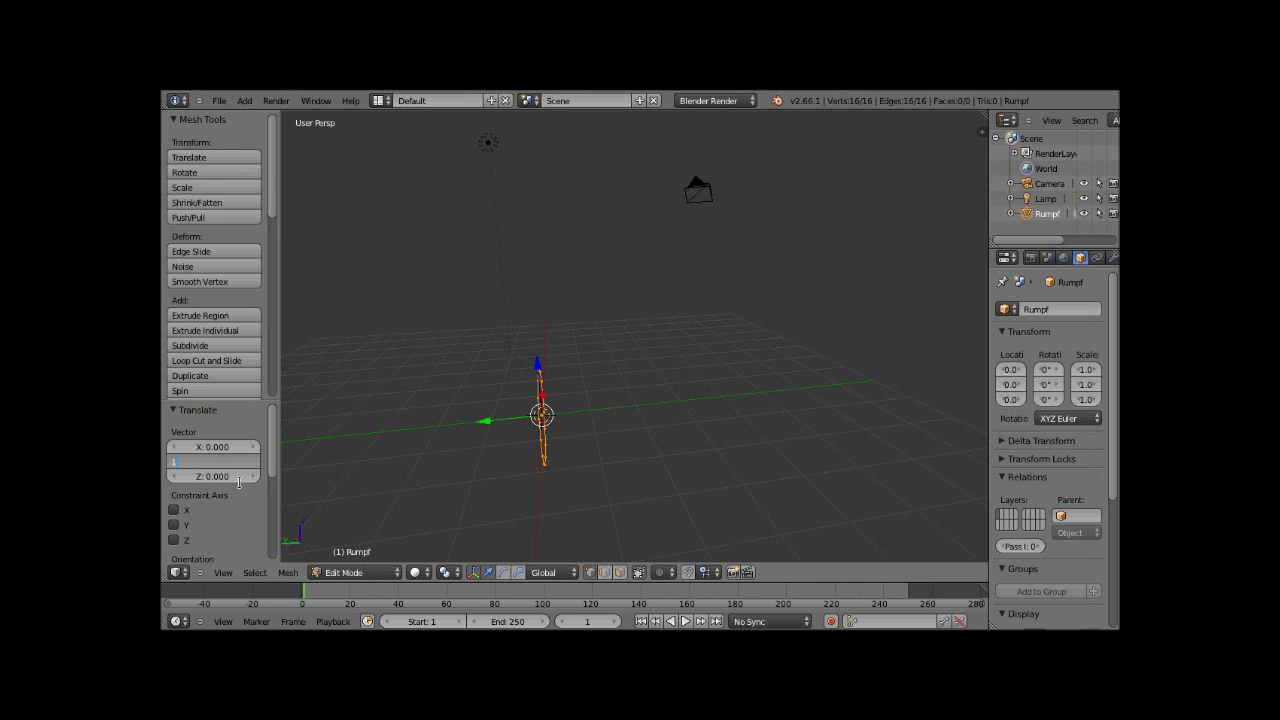
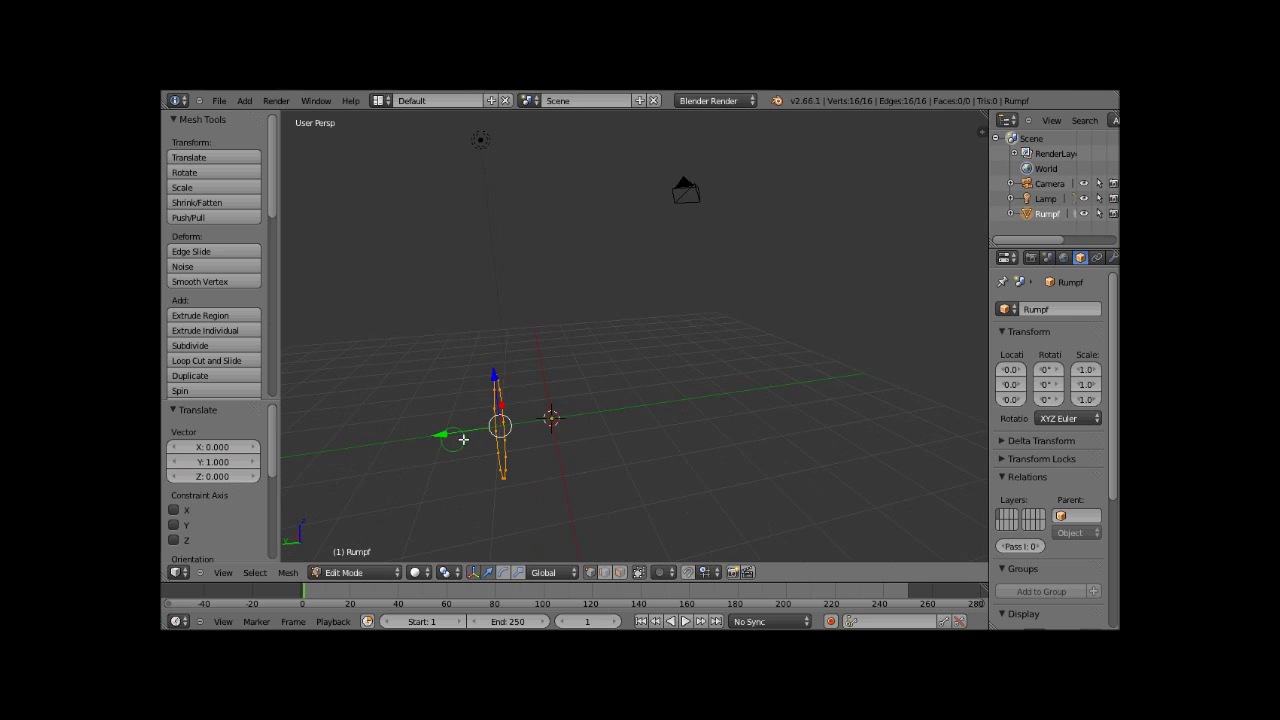
# Extrude the Rumpf vertex ring with Y set to -2, forming a 2-unit open cylinder.
pyautogui.moveTo(463, 438); pyautogui.dragTo(453, 425, button='middle')
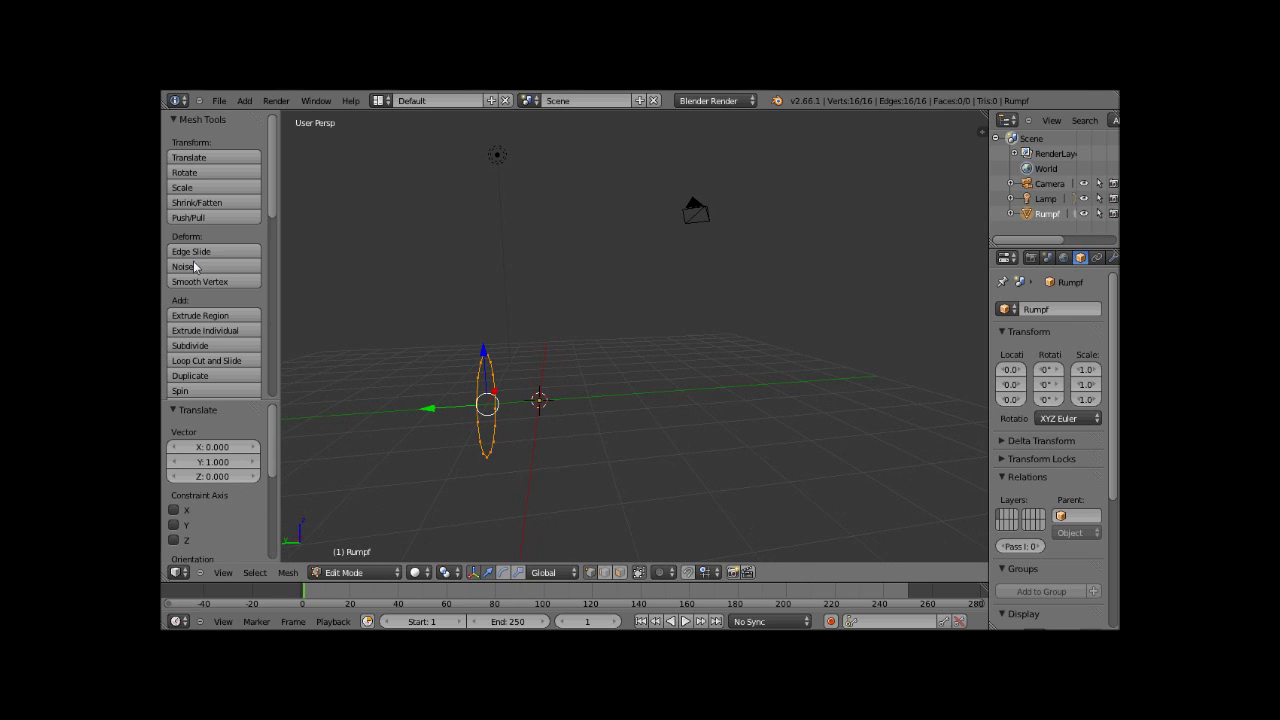
pyautogui.click(212, 318)
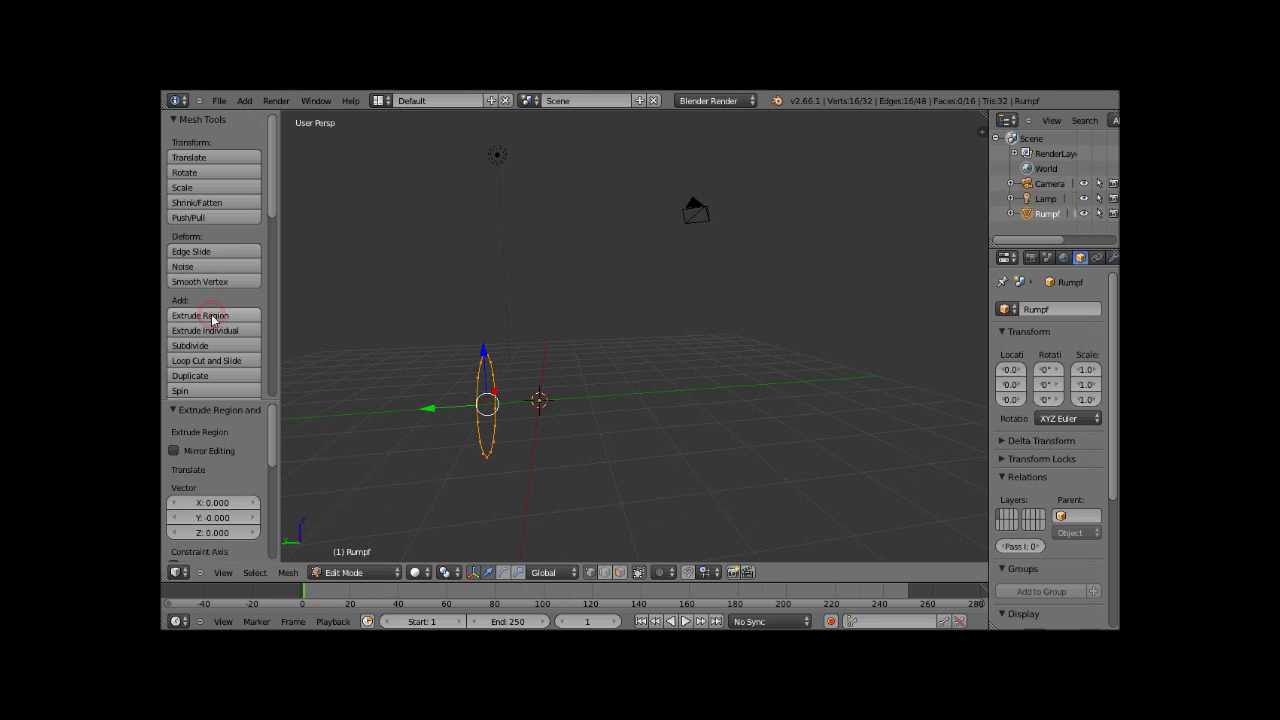
pyautogui.click(218, 518)
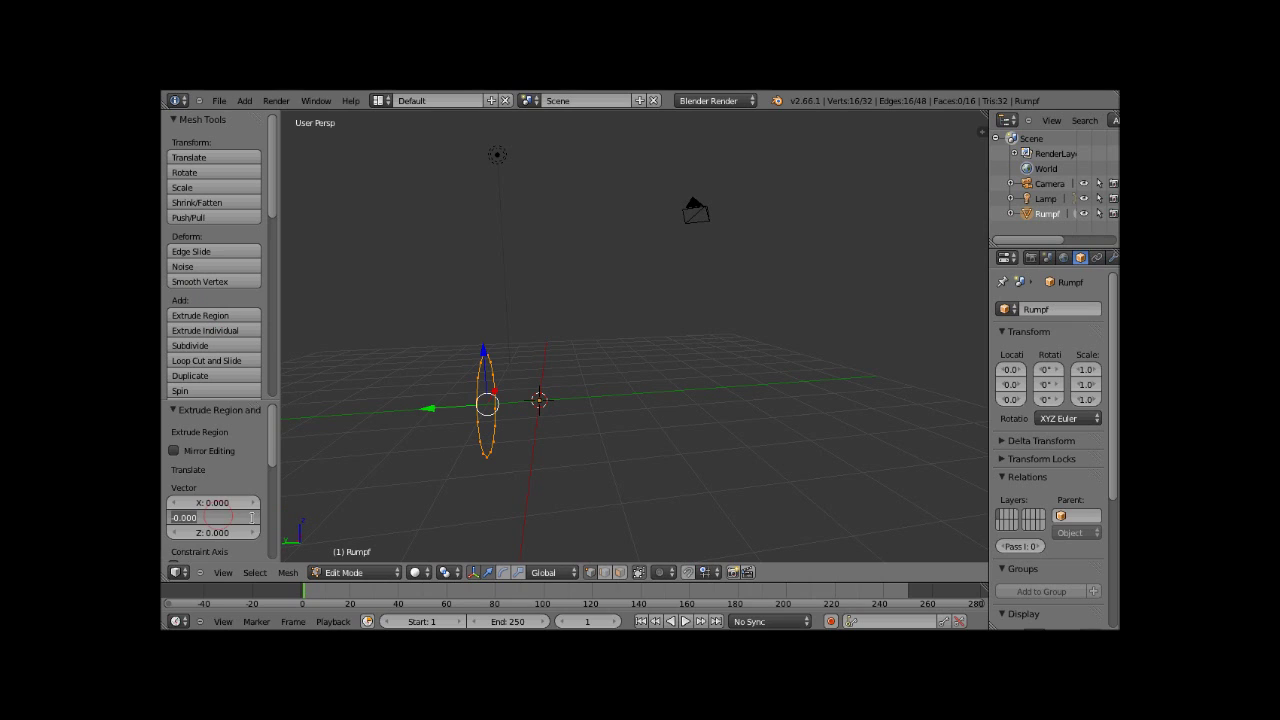
pyautogui.write('-2')
pyautogui.press('Return')
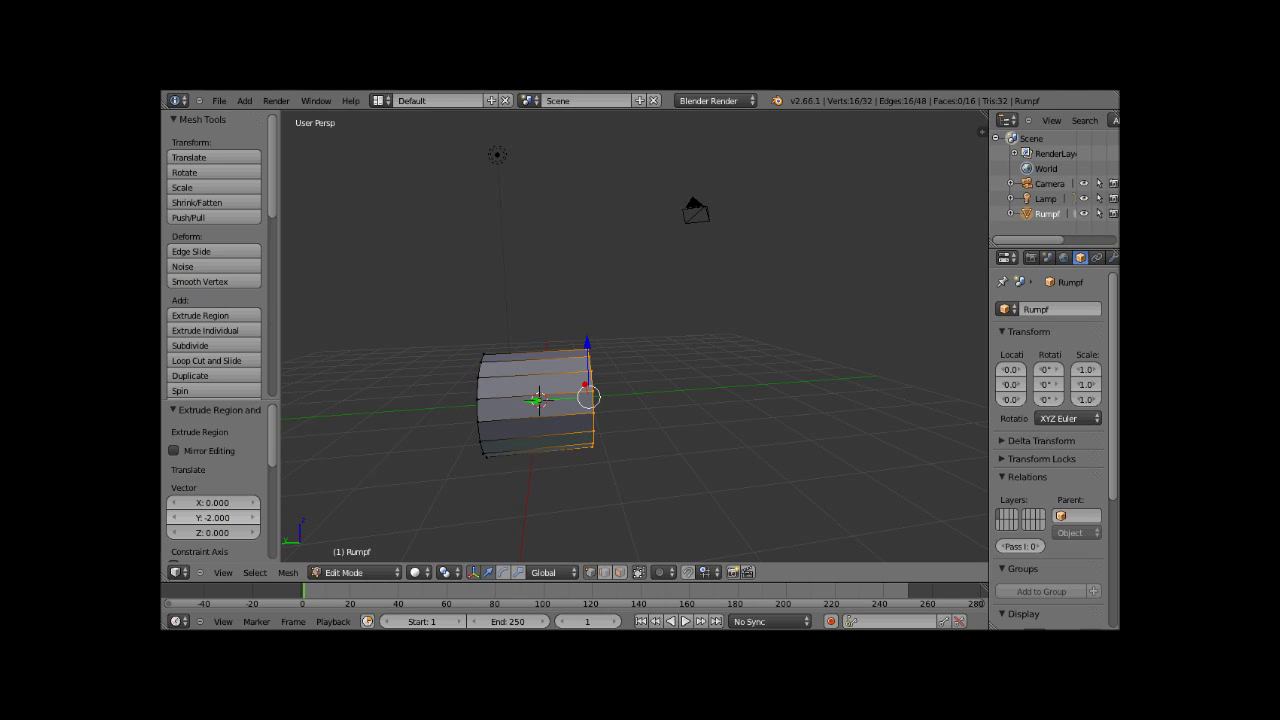
pyautogui.moveTo(591, 477)
pyautogui.mouseDown(button='middle')
pyautogui.moveTo(497, 487)
pyautogui.moveTo(522, 494)
pyautogui.moveTo(593, 465)
pyautogui.moveTo(566, 451)
pyautogui.mouseUp(button='middle')
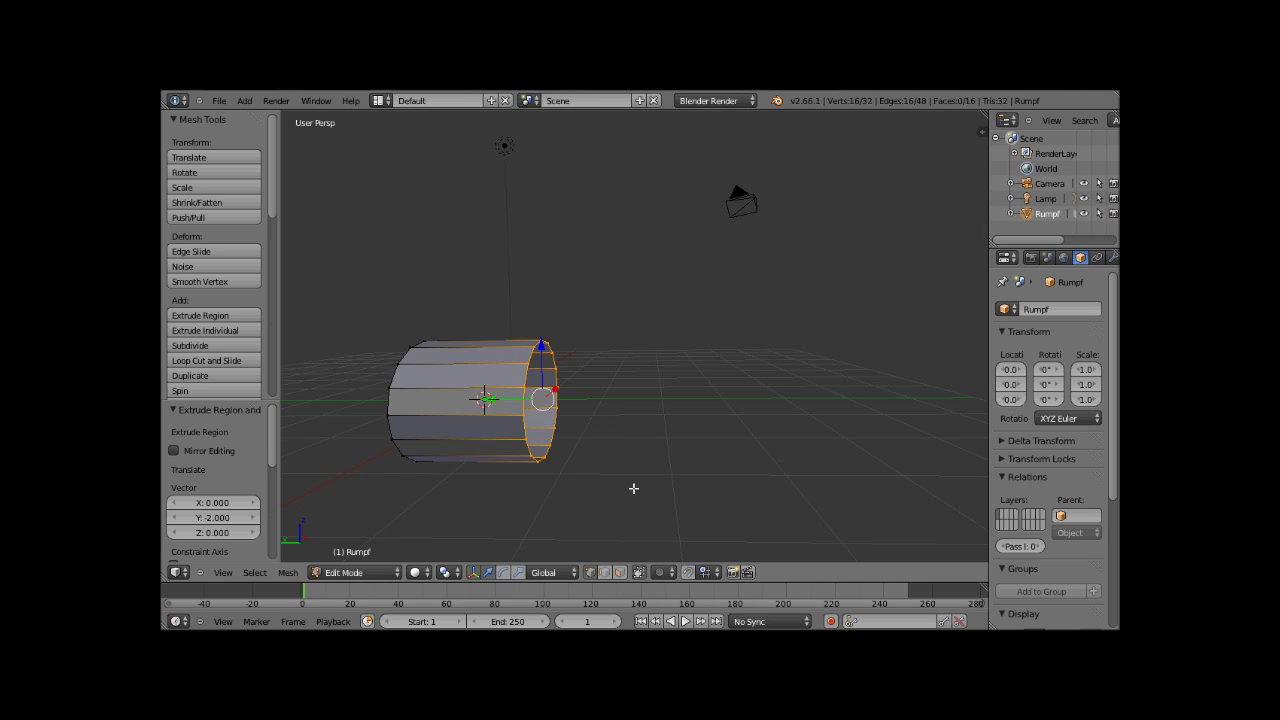
pyautogui.press('a')
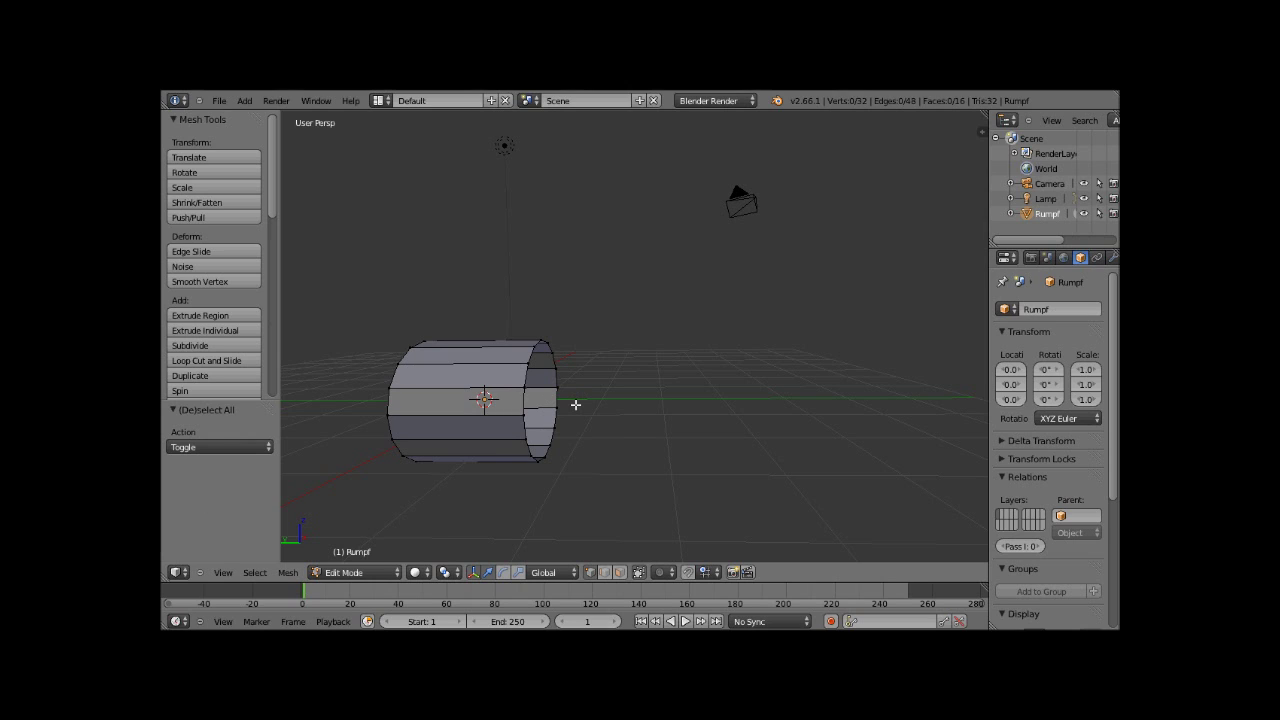
pyautogui.press('a')
pyautogui.press('a')
pyautogui.moveTo(513, 462)
pyautogui.mouseDown(button='middle')
pyautogui.moveTo(582, 462)
pyautogui.moveTo(563, 446)
pyautogui.moveTo(477, 446)
pyautogui.moveTo(479, 467)
pyautogui.moveTo(465, 426)
pyautogui.mouseUp(button='middle')
pyautogui.middleClick(465, 426)
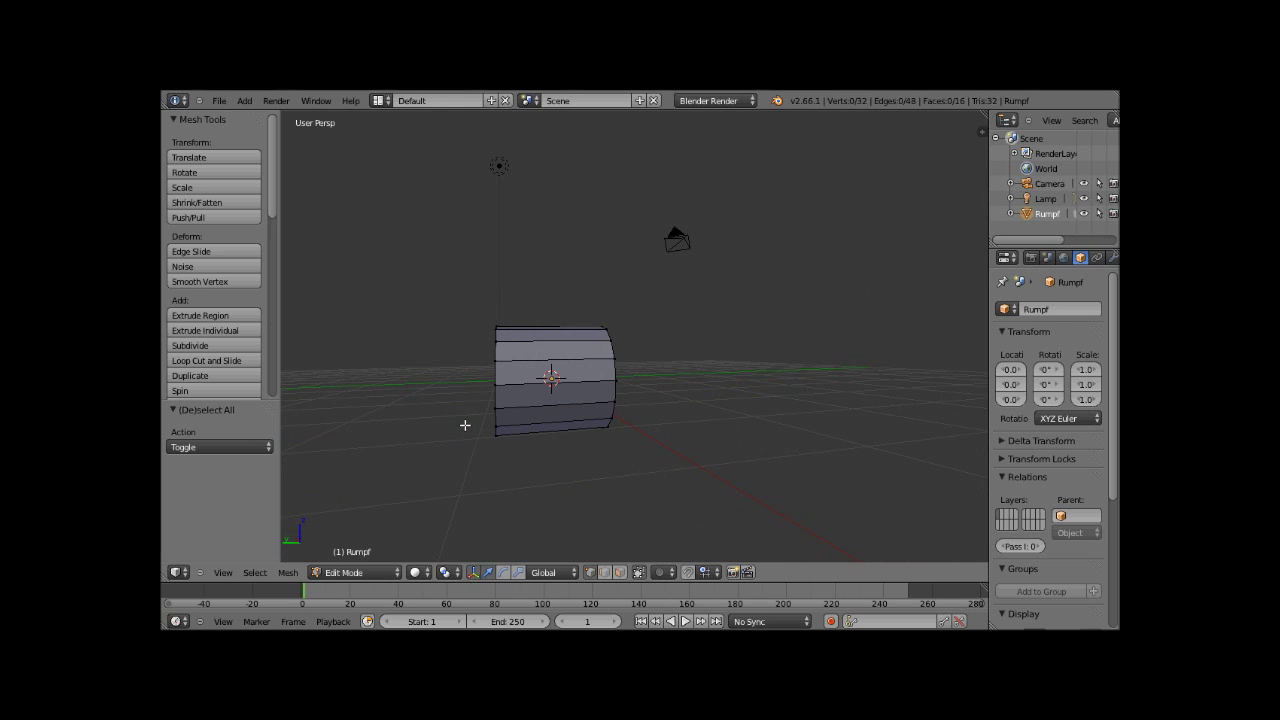
pyautogui.press('KP_4')
pyautogui.press('KP_4')
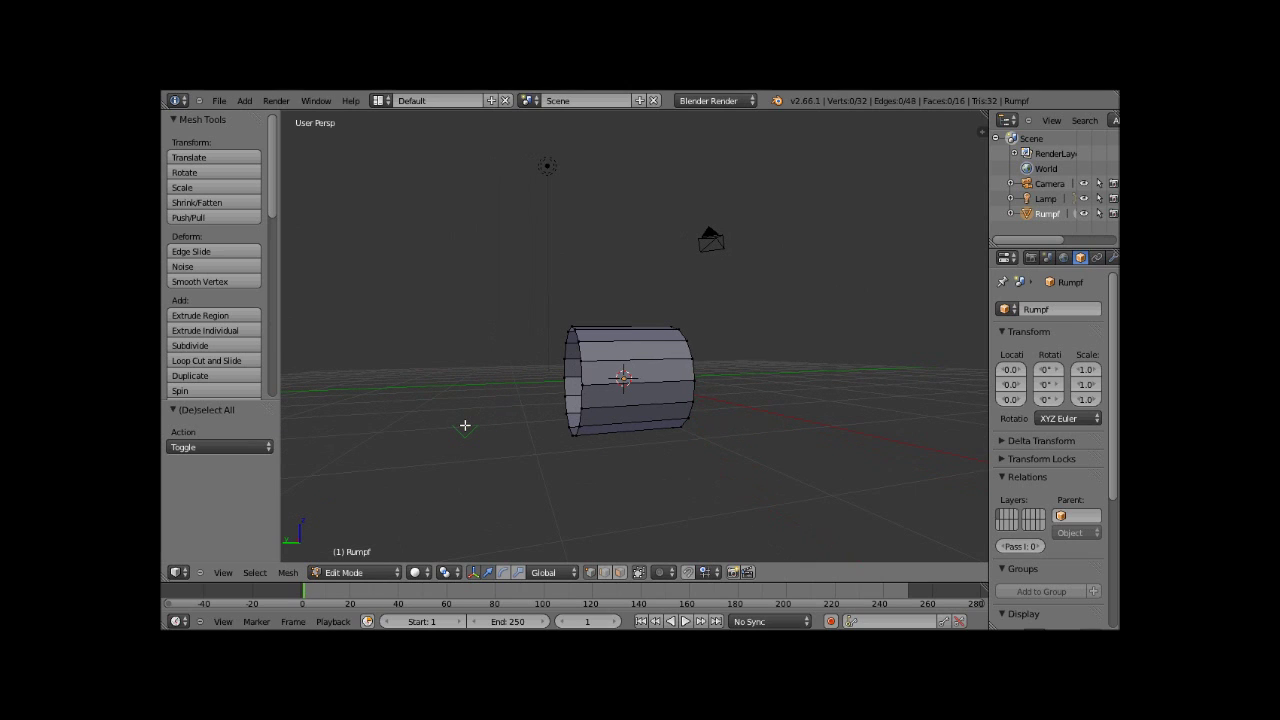
pyautogui.rightClick(510, 447)
pyautogui.moveTo(530, 328); pyautogui.dragTo(557, 332, button='middle')
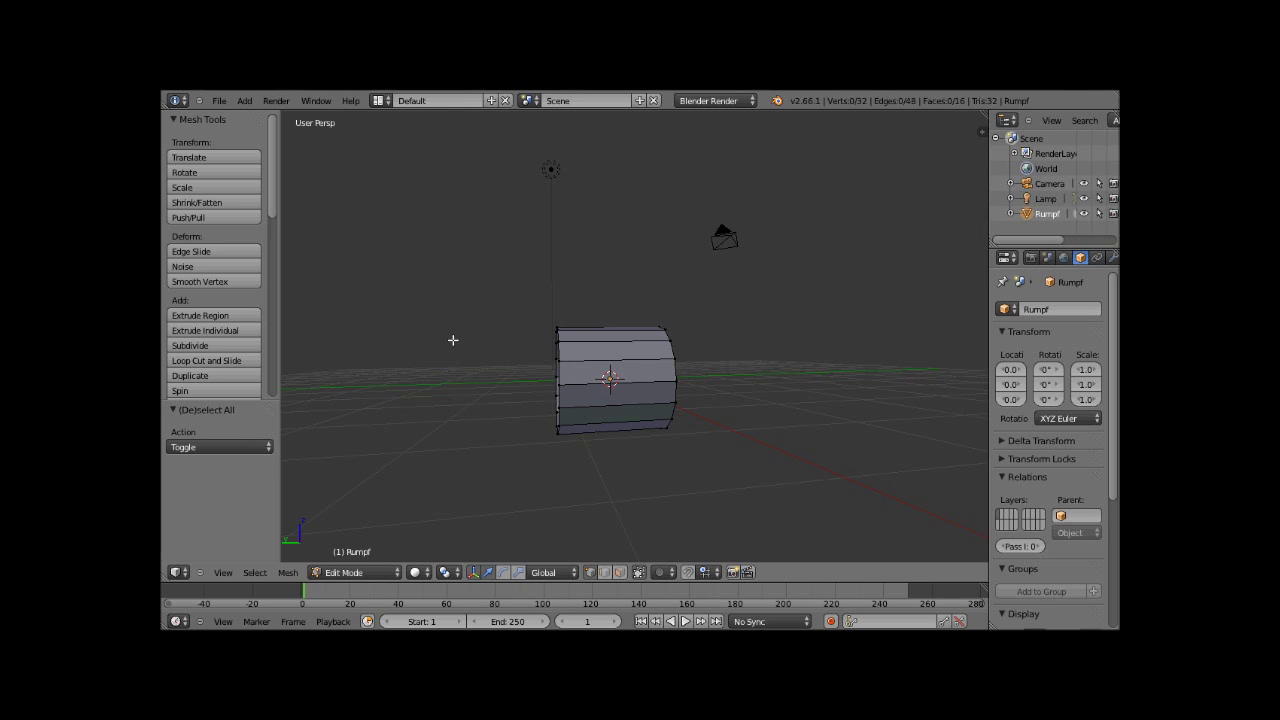
# Switch to edge select mode and attempt box-selecting the cylinder's left end ring.
pyautogui.click(605, 577)
pyautogui.moveTo(524, 322)
pyautogui.mouseDown(button='middle')
pyautogui.moveTo(545, 355)
pyautogui.moveTo(563, 340)
pyautogui.mouseUp(button='middle')
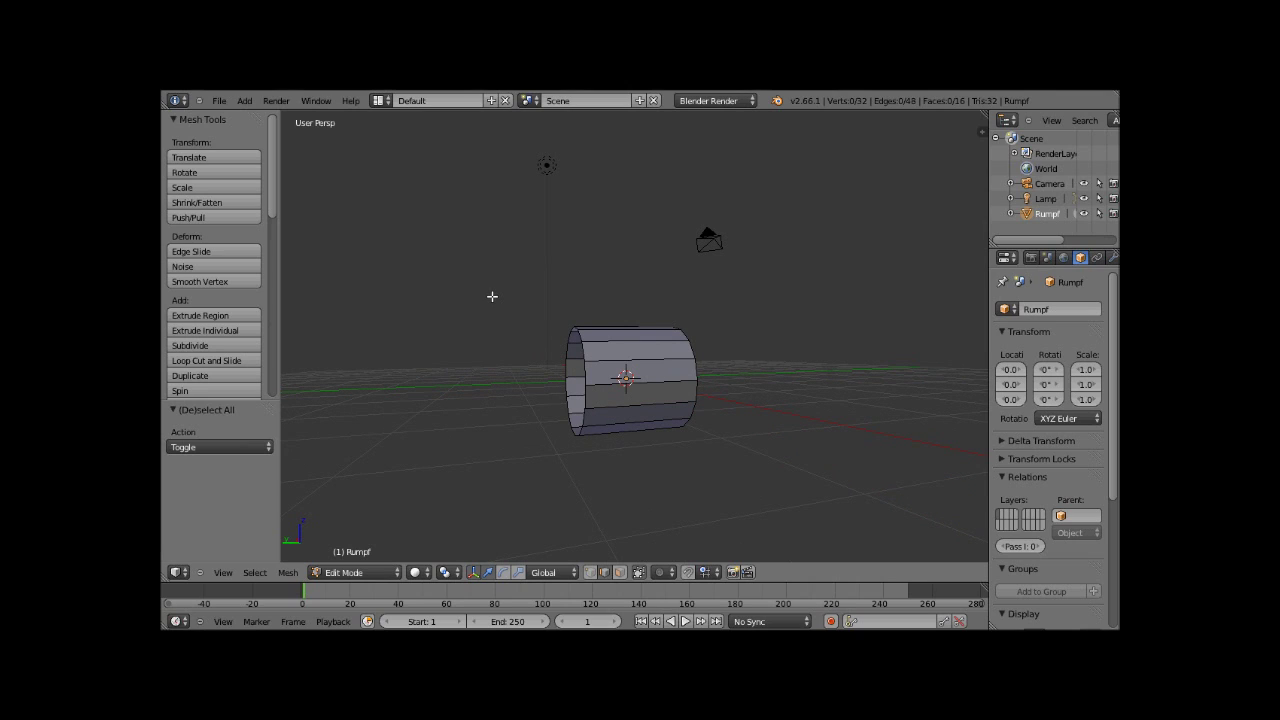
pyautogui.press('b')
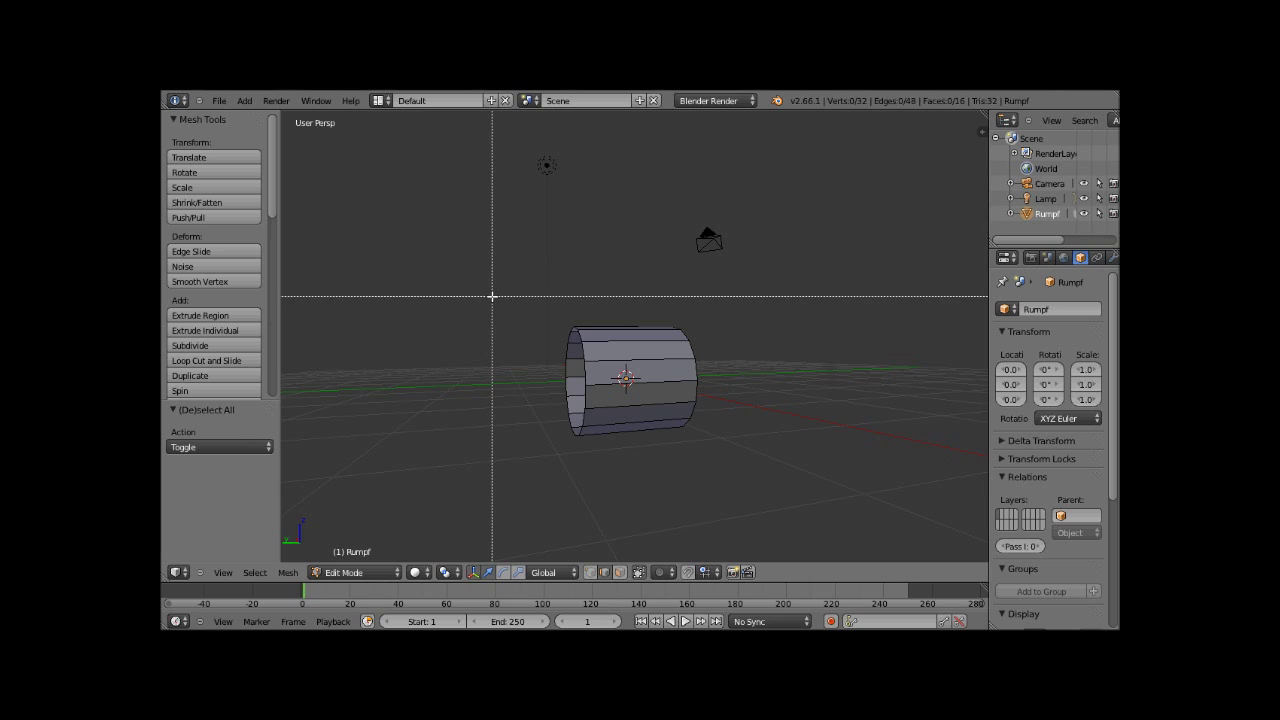
pyautogui.press('c')
pyautogui.moveTo(493, 295); pyautogui.dragTo(602, 470)
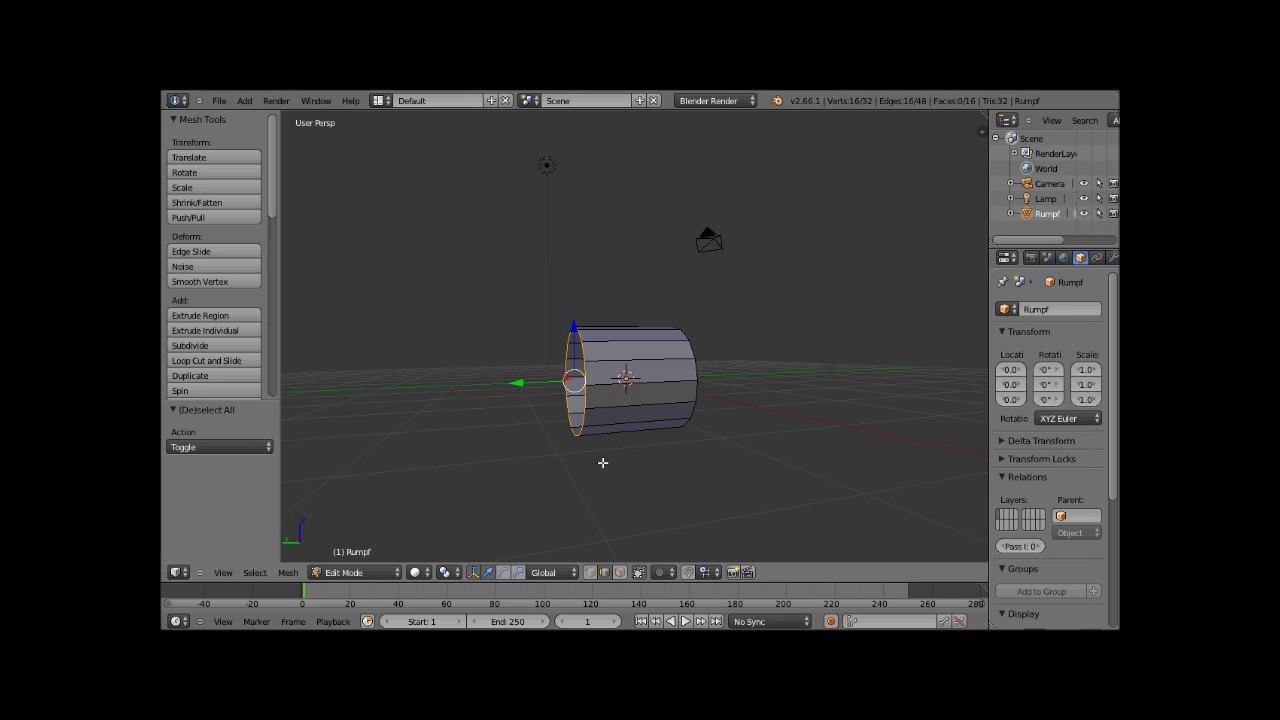
pyautogui.press('a')
pyautogui.moveTo(600, 463); pyautogui.dragTo(575, 459, button='middle')
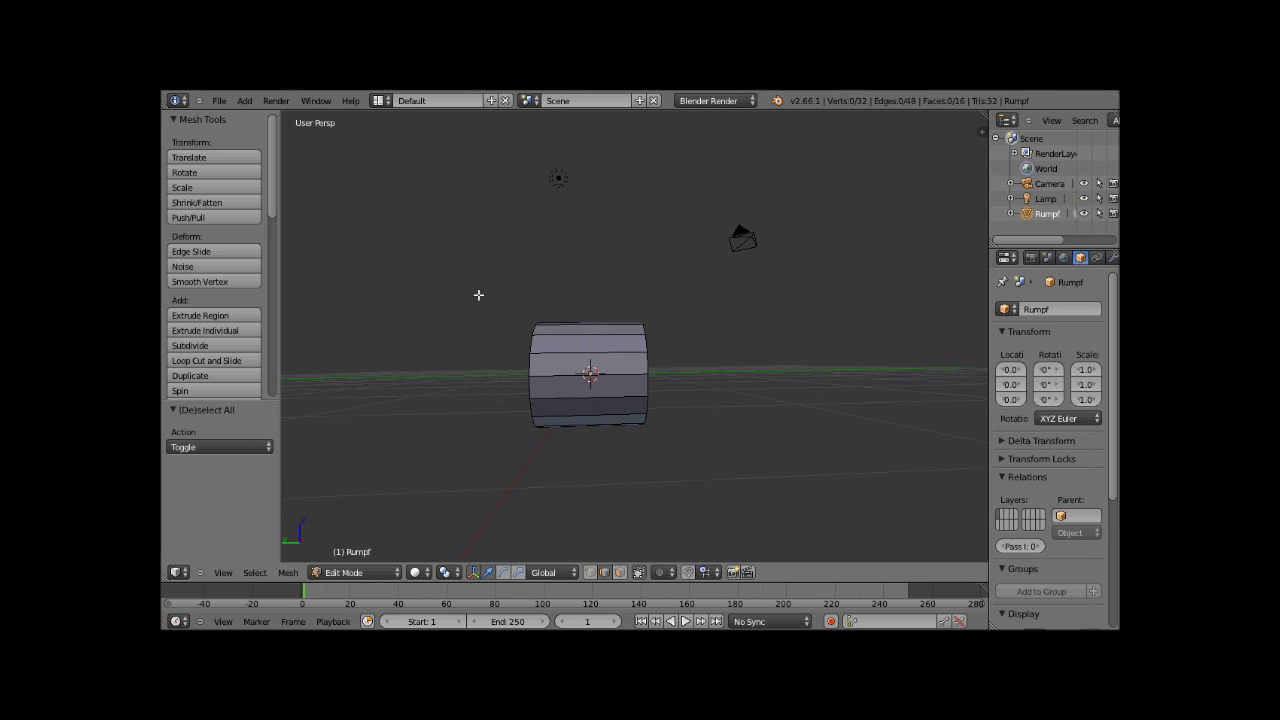
pyautogui.press('b')
pyautogui.moveTo(470, 274); pyautogui.dragTo(537, 402)
pyautogui.moveTo(569, 471); pyautogui.dragTo(605, 468, button='middle')
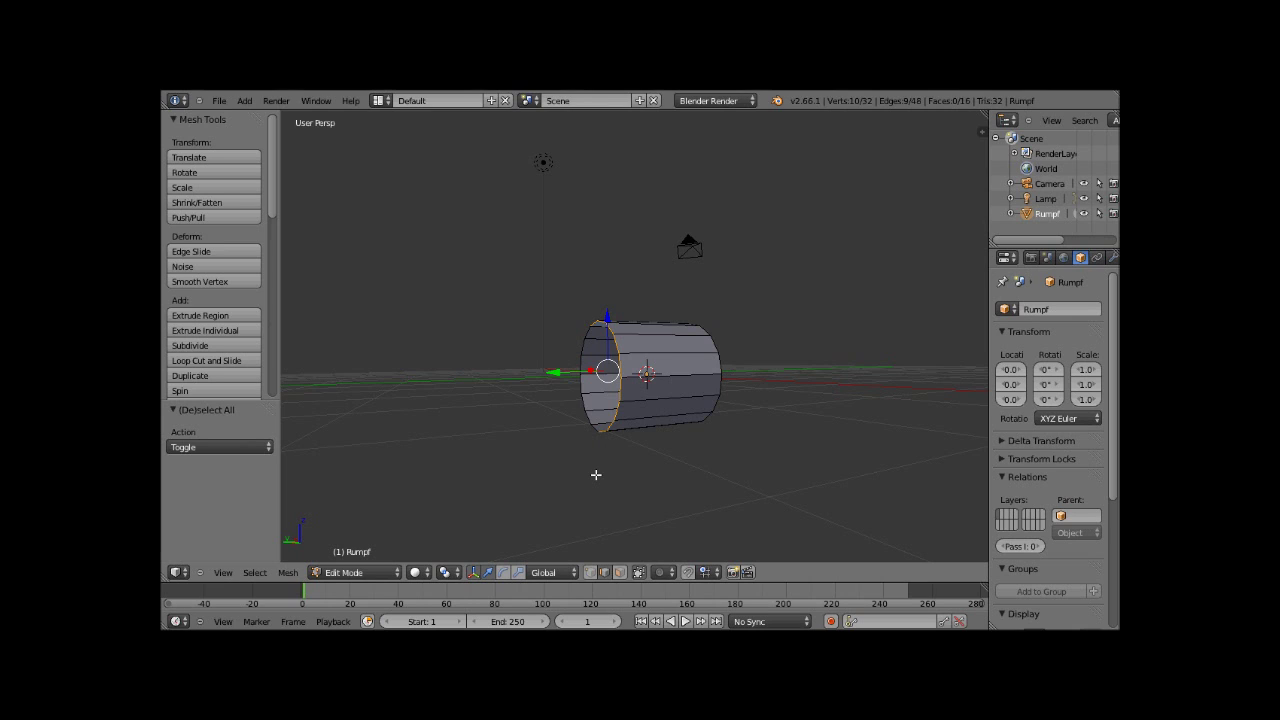
pyautogui.press('a')
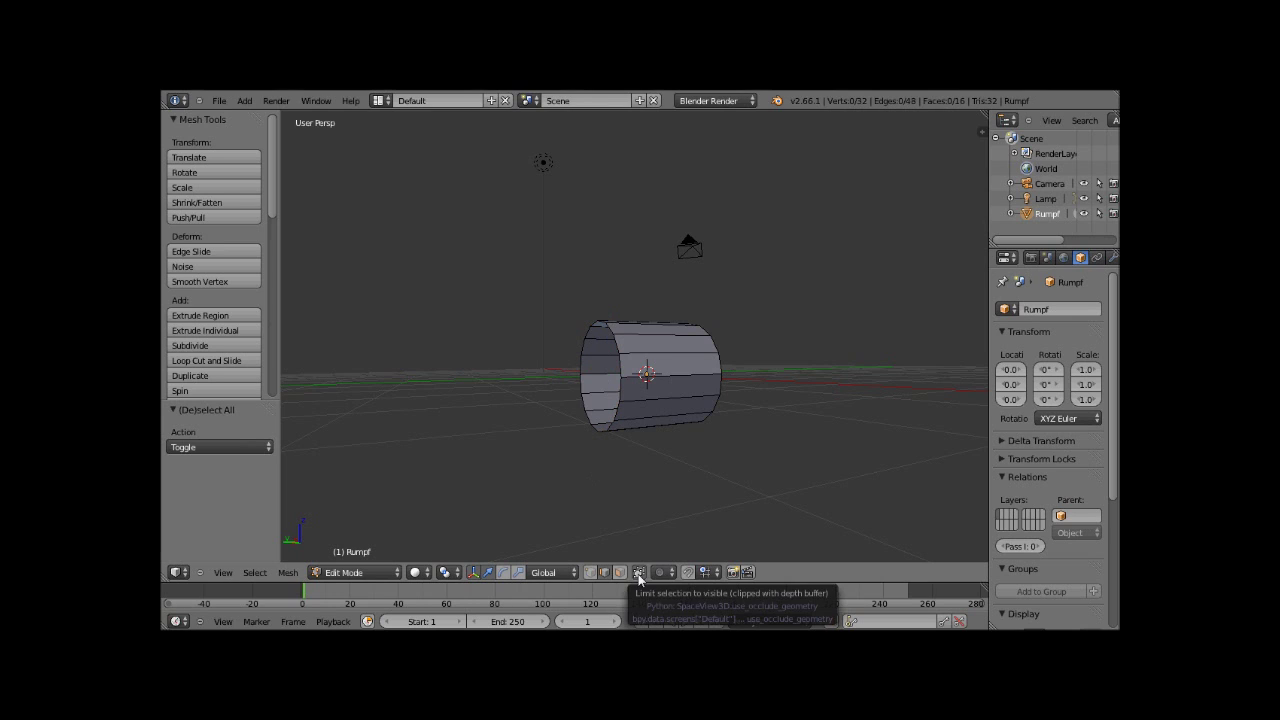
# Turn off Limit selection to visible and box-select the full left end ring, back edges included.
pyautogui.click(639, 575)
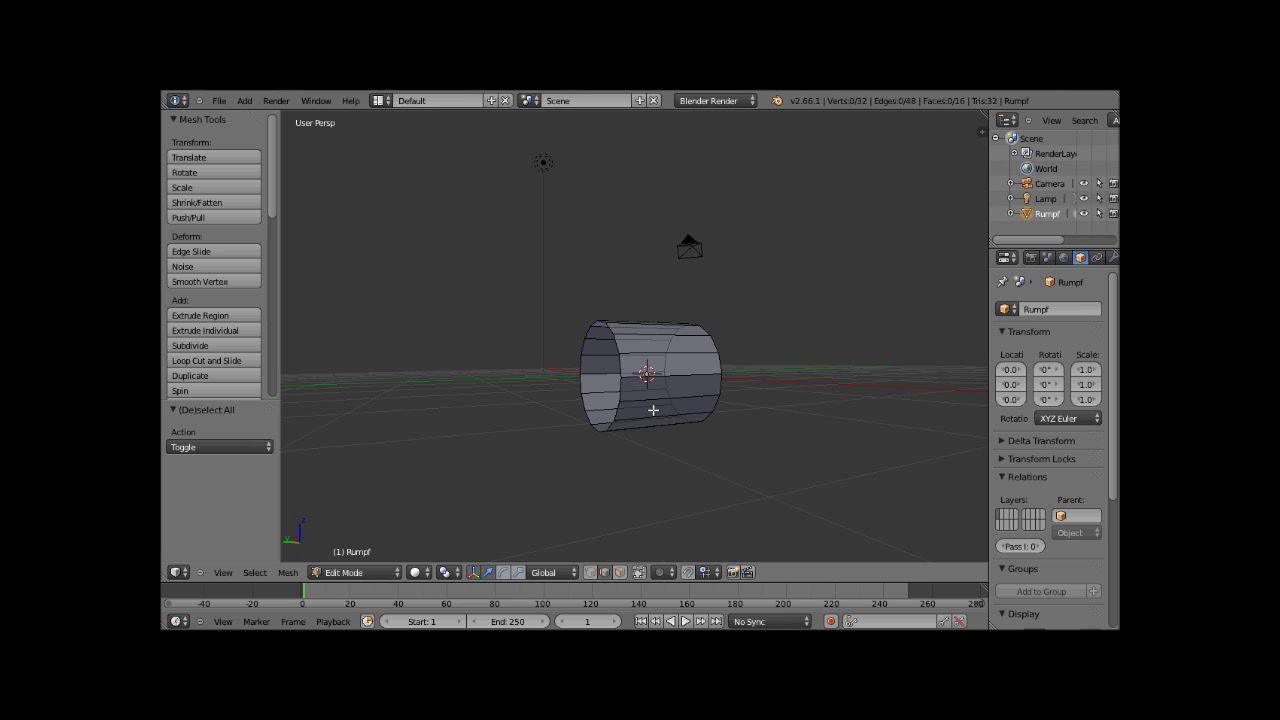
pyautogui.rightClick(692, 460)
pyautogui.moveTo(692, 460)
pyautogui.mouseDown(button='middle')
pyautogui.moveTo(655, 458)
pyautogui.moveTo(524, 344)
pyautogui.mouseUp(button='middle')
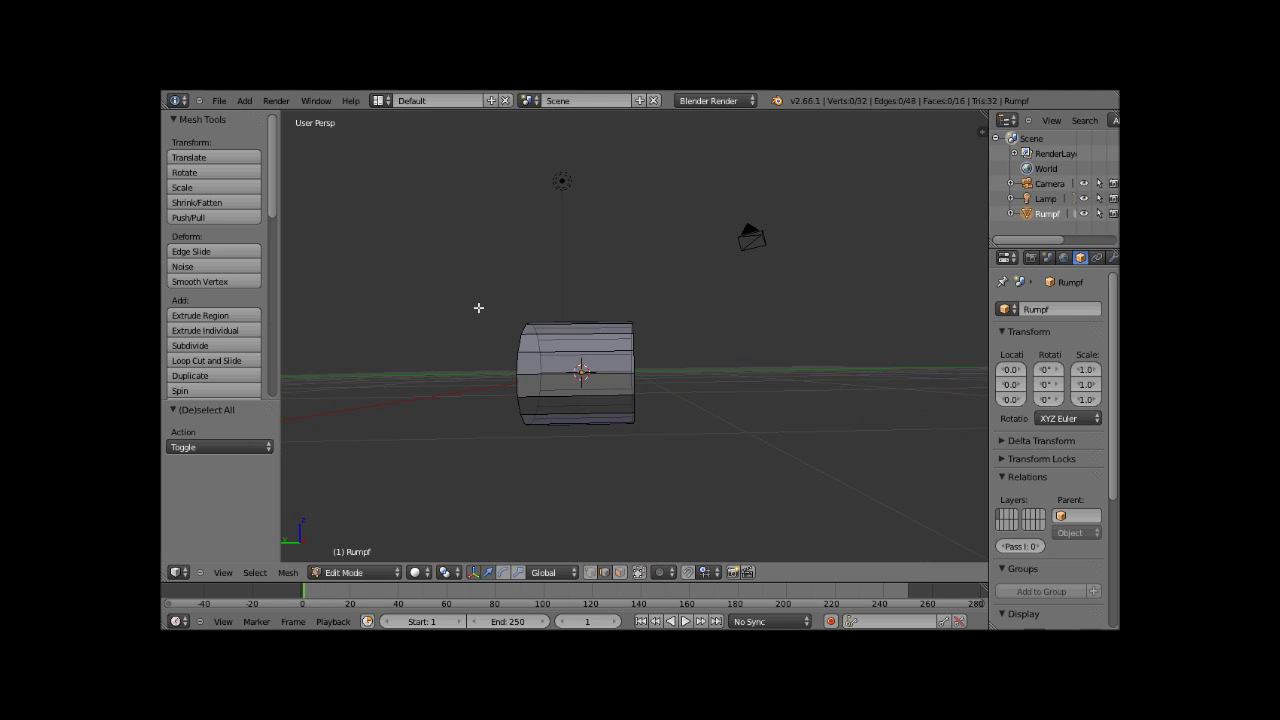
pyautogui.press('b')
pyautogui.moveTo(471, 291)
pyautogui.mouseDown()
pyautogui.moveTo(557, 463)
pyautogui.moveTo(538, 464)
pyautogui.mouseUp()
pyautogui.moveTo(538, 464)
pyautogui.mouseDown(button='middle')
pyautogui.moveTo(641, 476)
pyautogui.moveTo(667, 461)
pyautogui.moveTo(566, 477)
pyautogui.moveTo(581, 474)
pyautogui.mouseUp(button='middle')
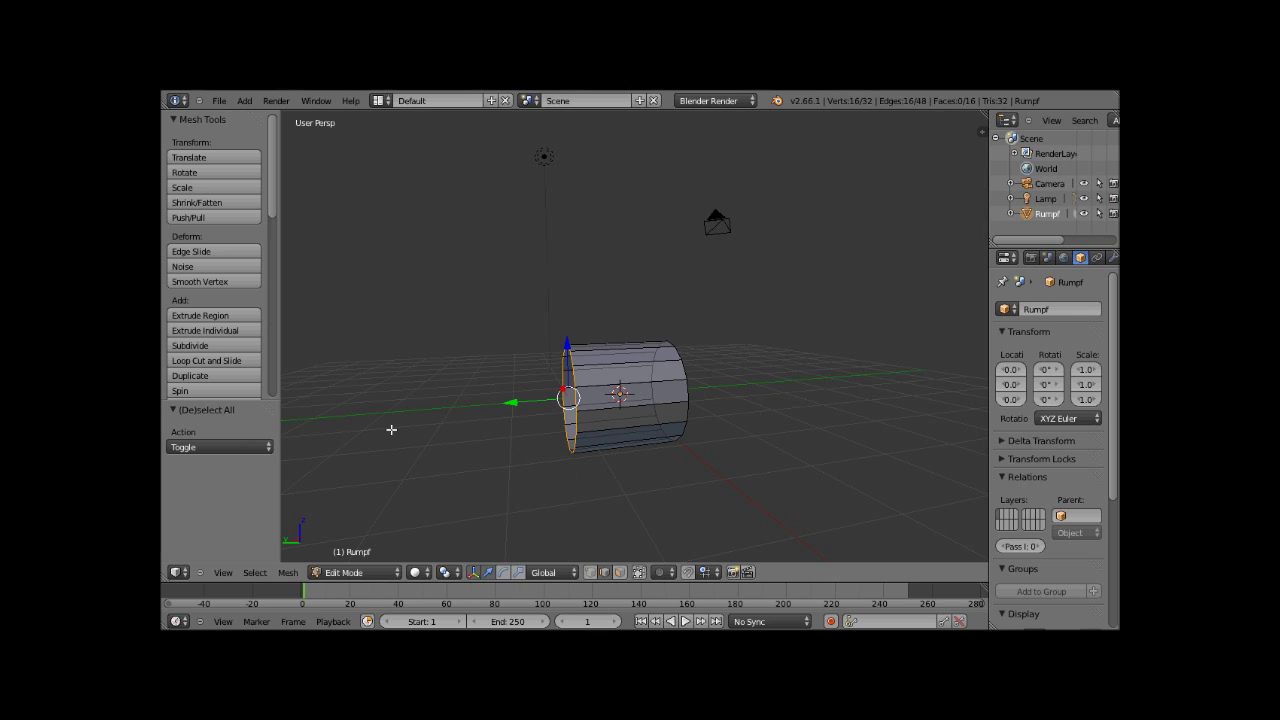
# Extrude the selected end ring 1 unit along Y.
pyautogui.click(240, 320)
pyautogui.rightClick(217, 512)
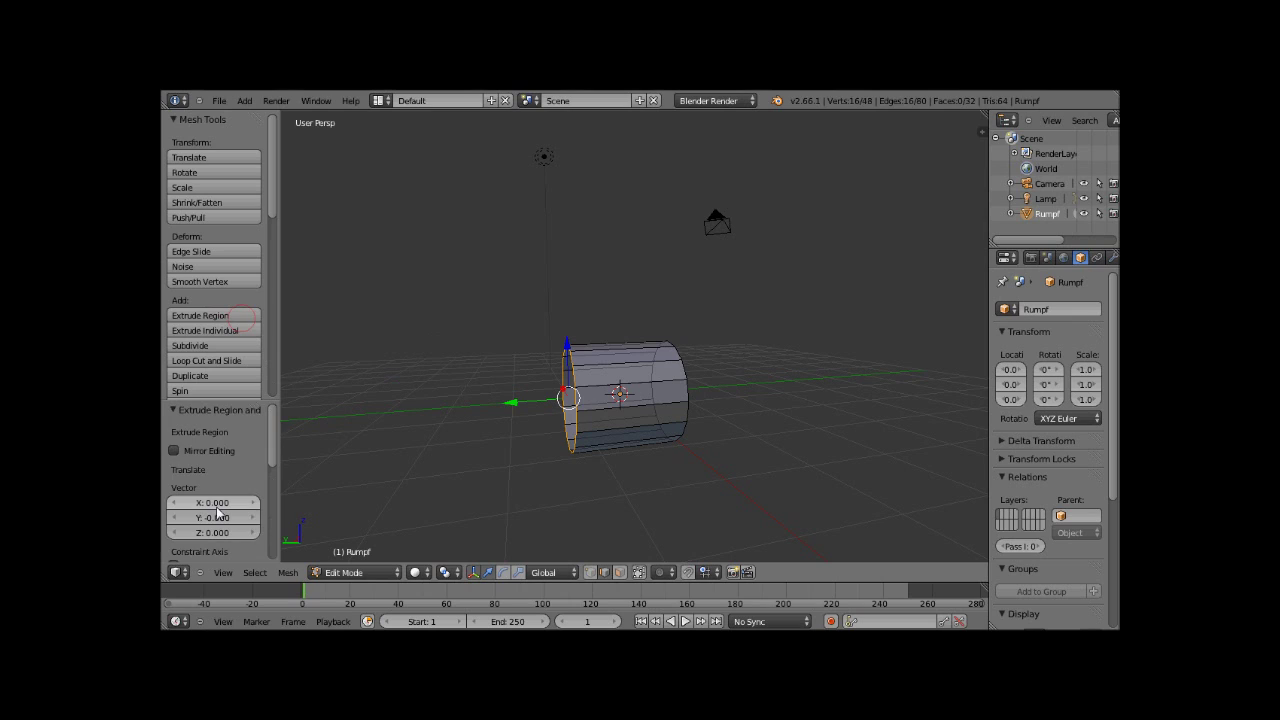
pyautogui.click(220, 516)
pyautogui.write('1')
pyautogui.press('Return')
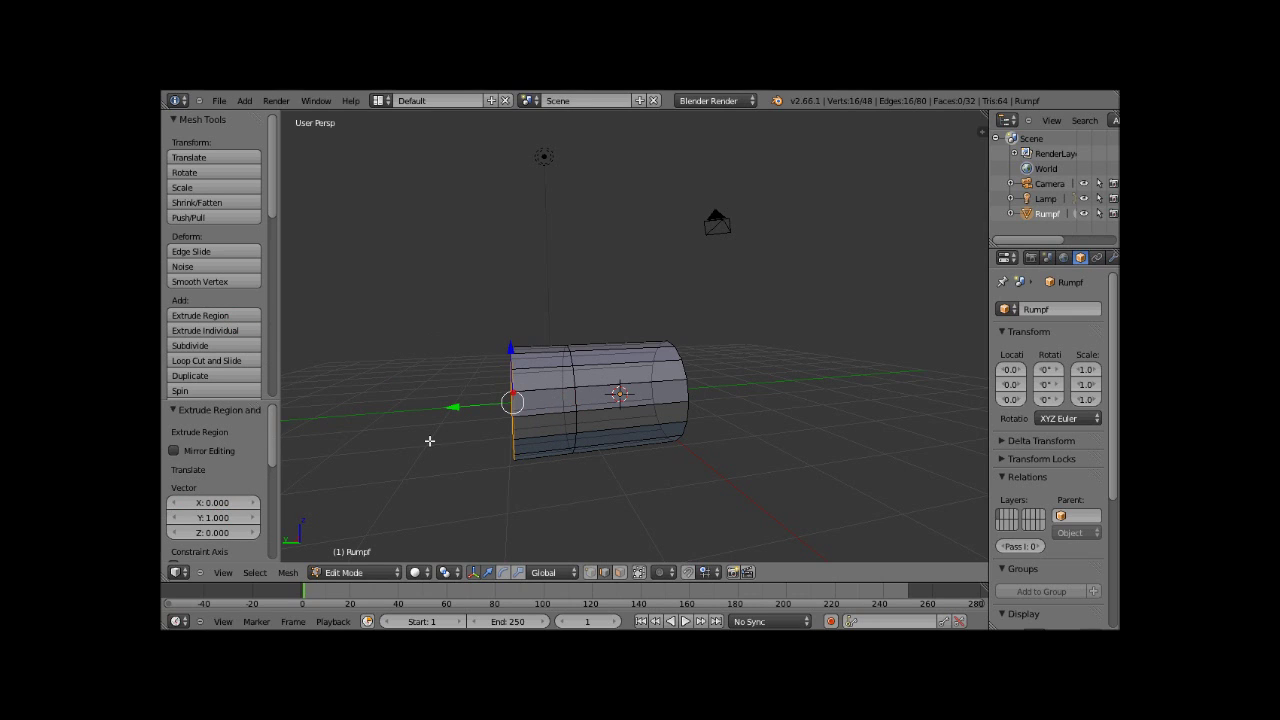
pyautogui.moveTo(429, 440); pyautogui.dragTo(499, 393, button='middle')
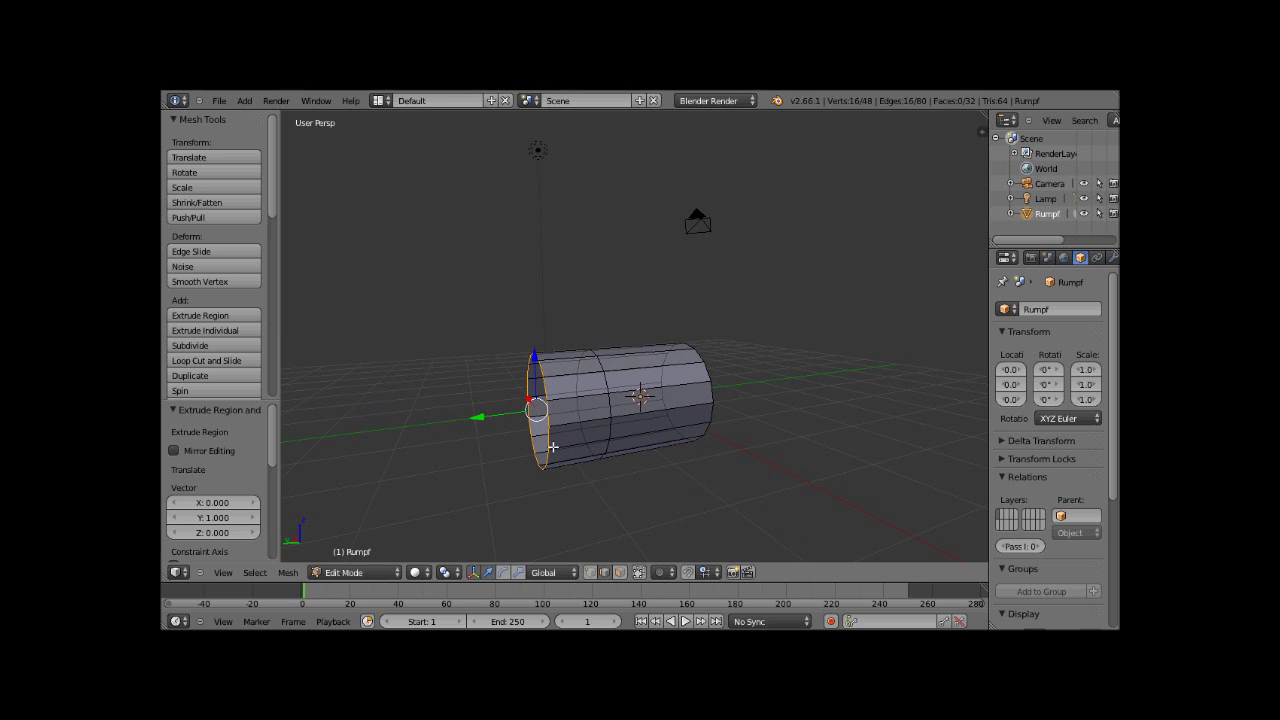
# Scale the new end ring to 0.5 on X and Z to taper the nose.
pyautogui.click(196, 193)
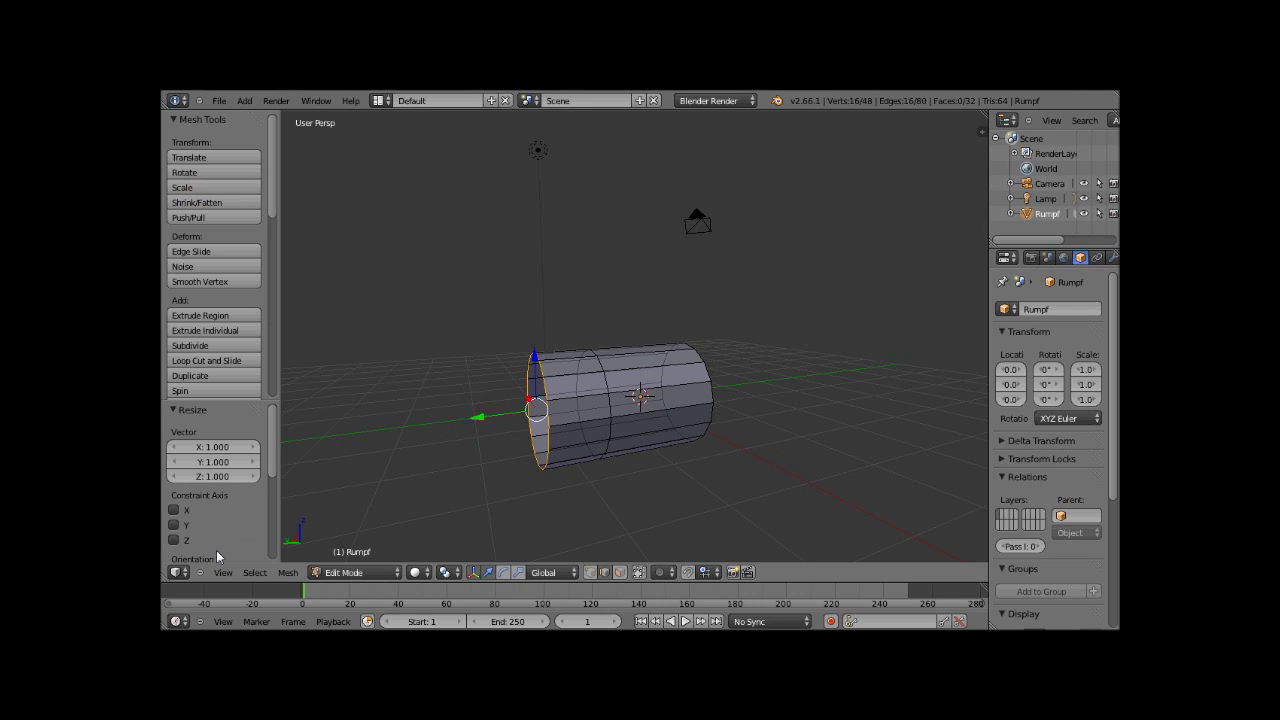
pyautogui.click(214, 443)
pyautogui.write('0')
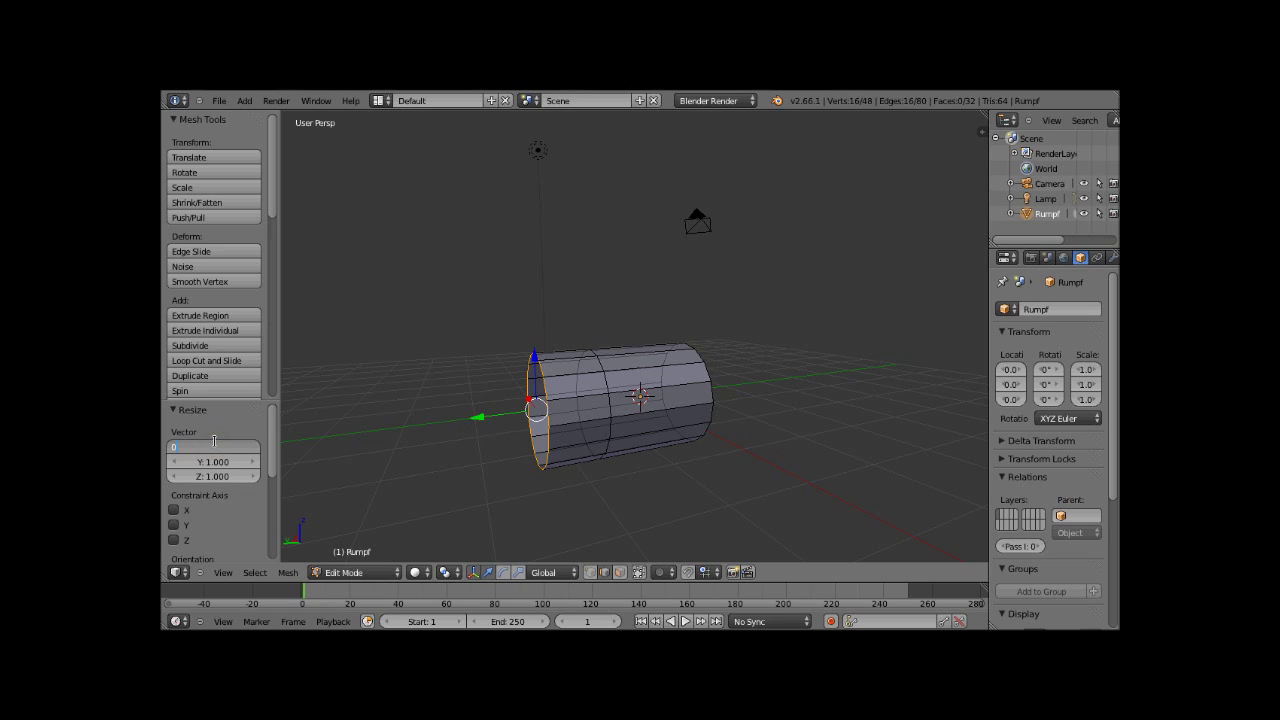
pyautogui.write('.5')
pyautogui.click(220, 477)
pyautogui.write('0')
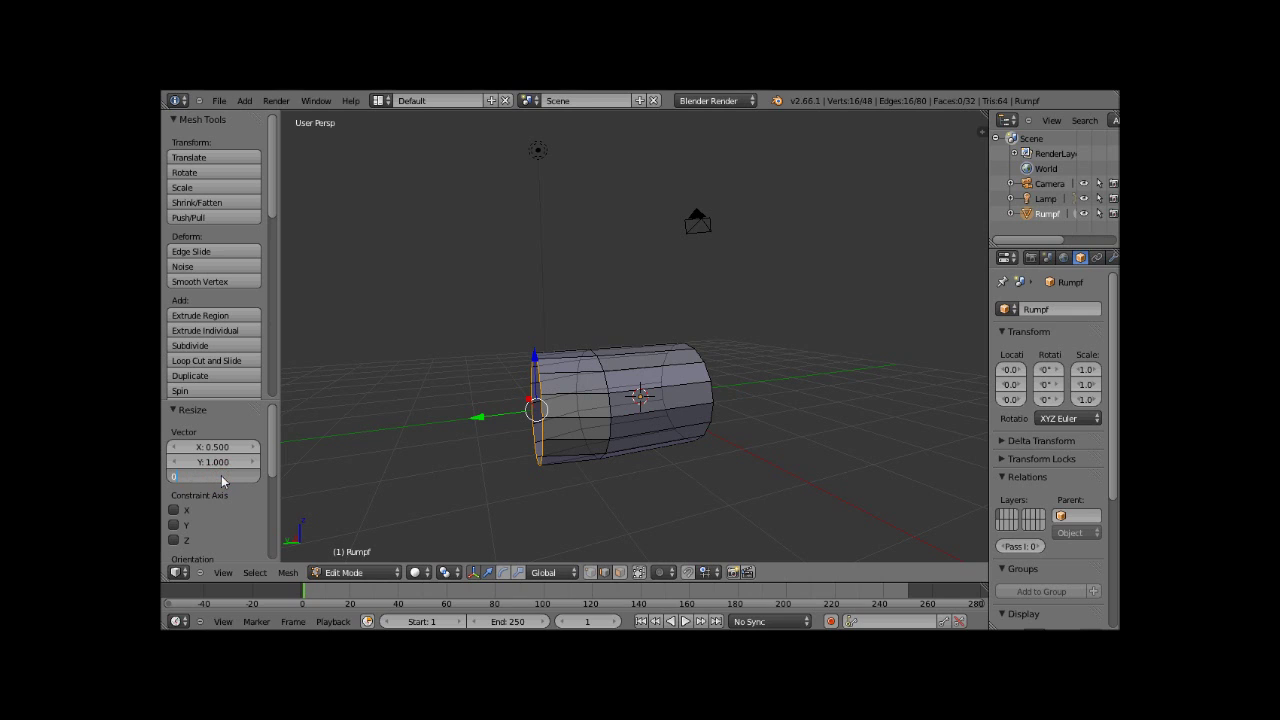
pyautogui.press('Return')
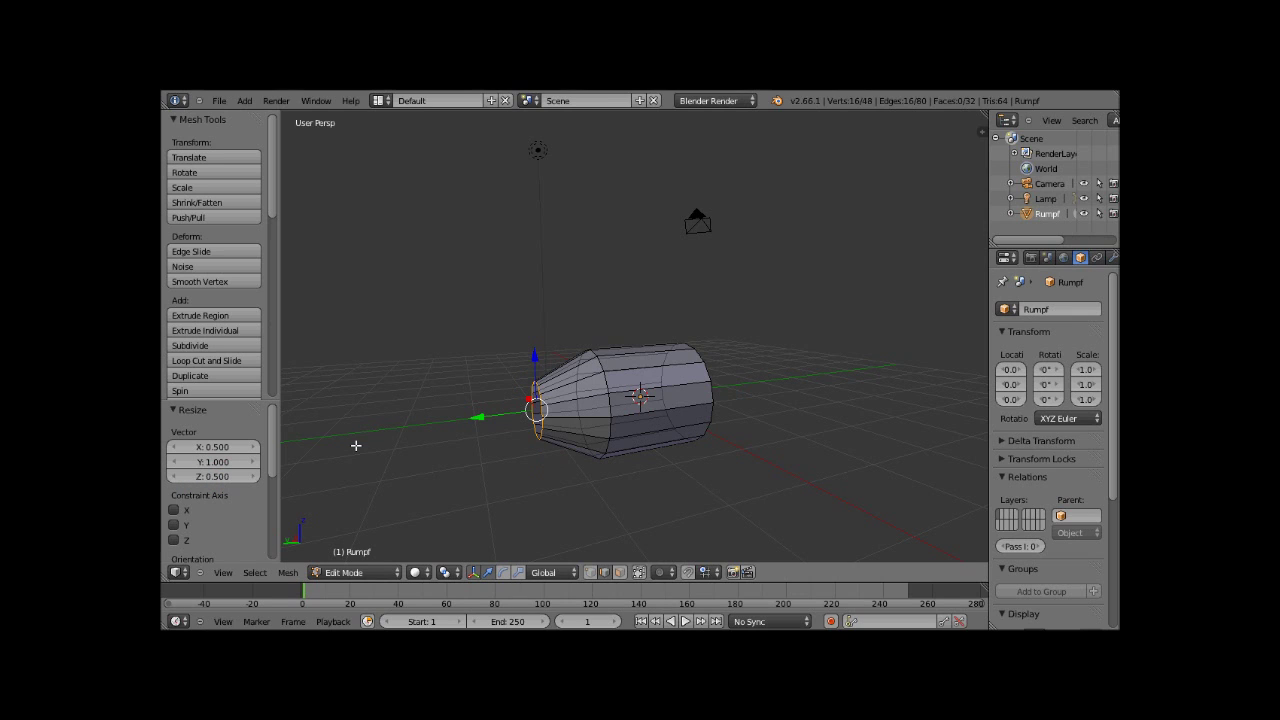
pyautogui.moveTo(355, 445)
pyautogui.mouseDown(button='middle')
pyautogui.moveTo(520, 413)
pyautogui.moveTo(501, 395)
pyautogui.moveTo(814, 449)
pyautogui.mouseUp(button='middle')
pyautogui.scroll(5, 814, 449)
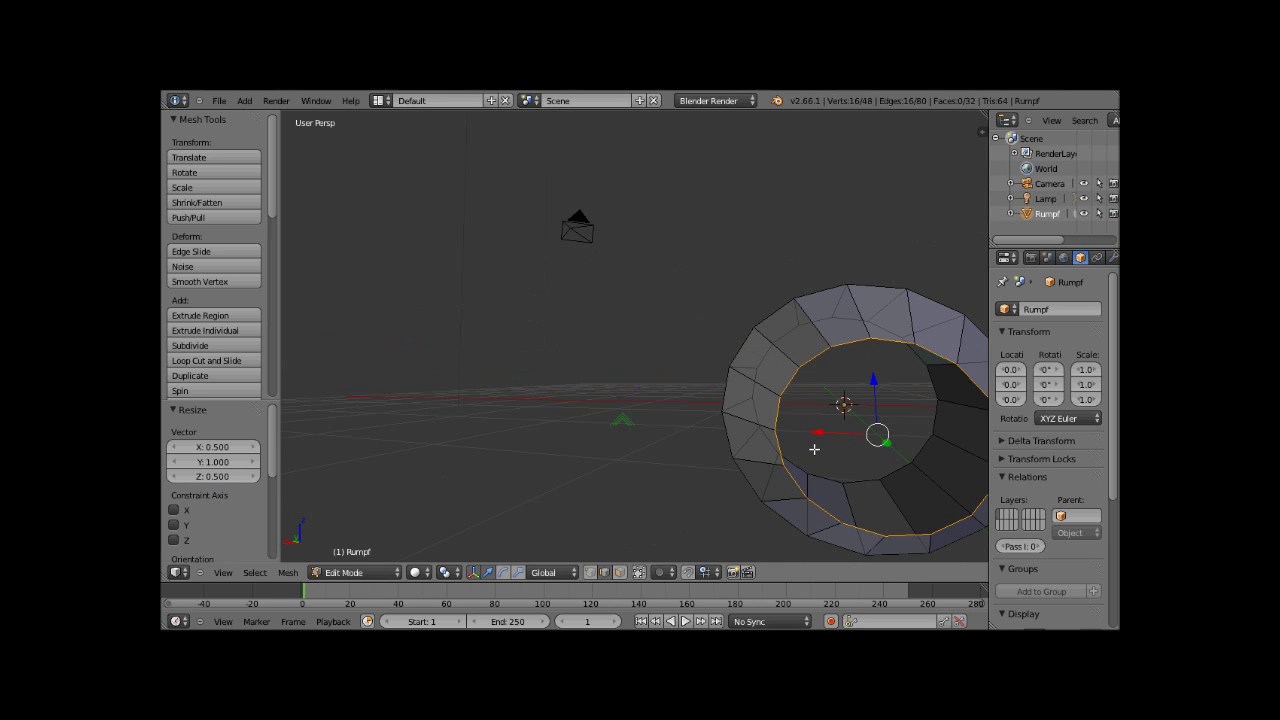
# Extrude the front ring again and scale it to 0 on X and Z, then deselect all.
pyautogui.scroll(-3, 764, 445)
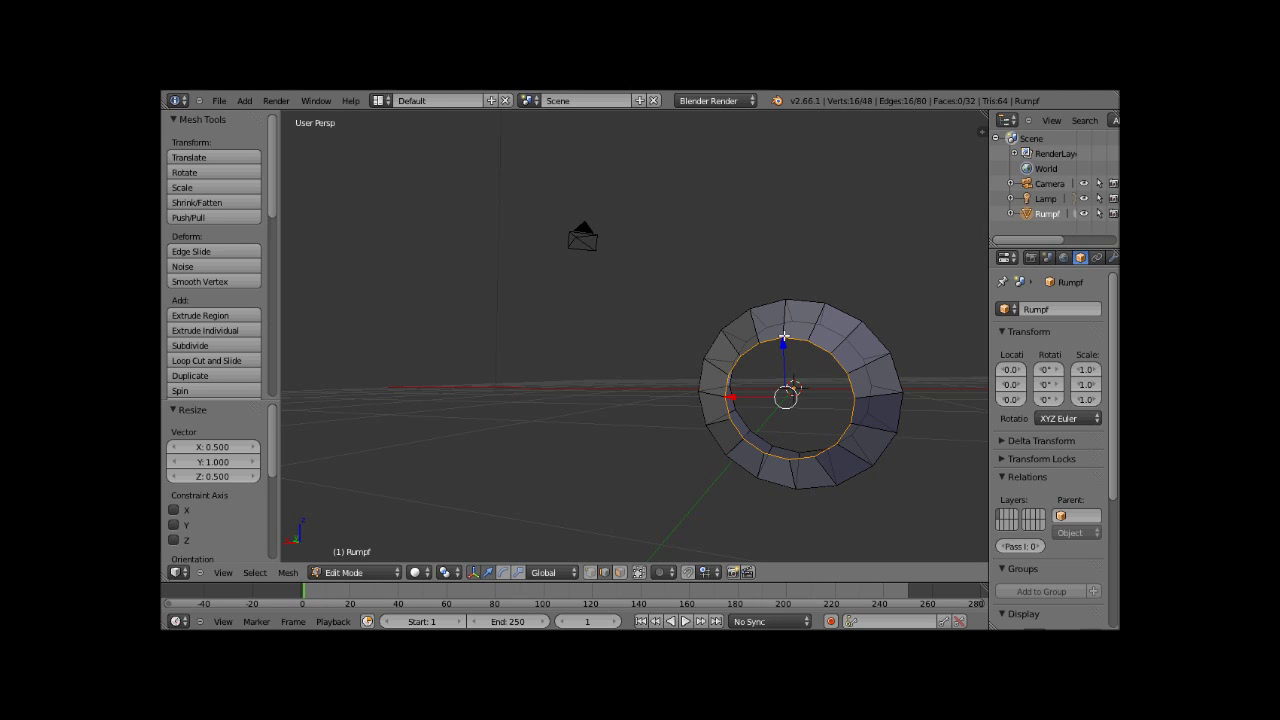
pyautogui.click(221, 318)
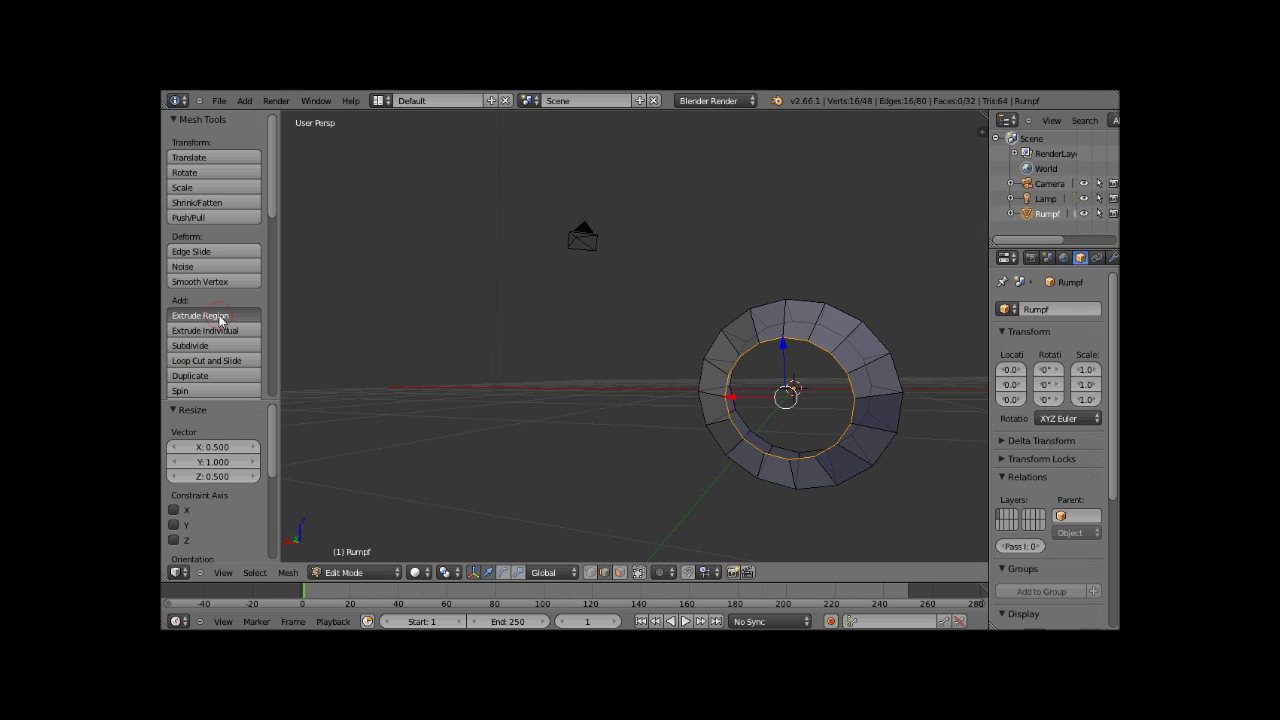
pyautogui.click(197, 189)
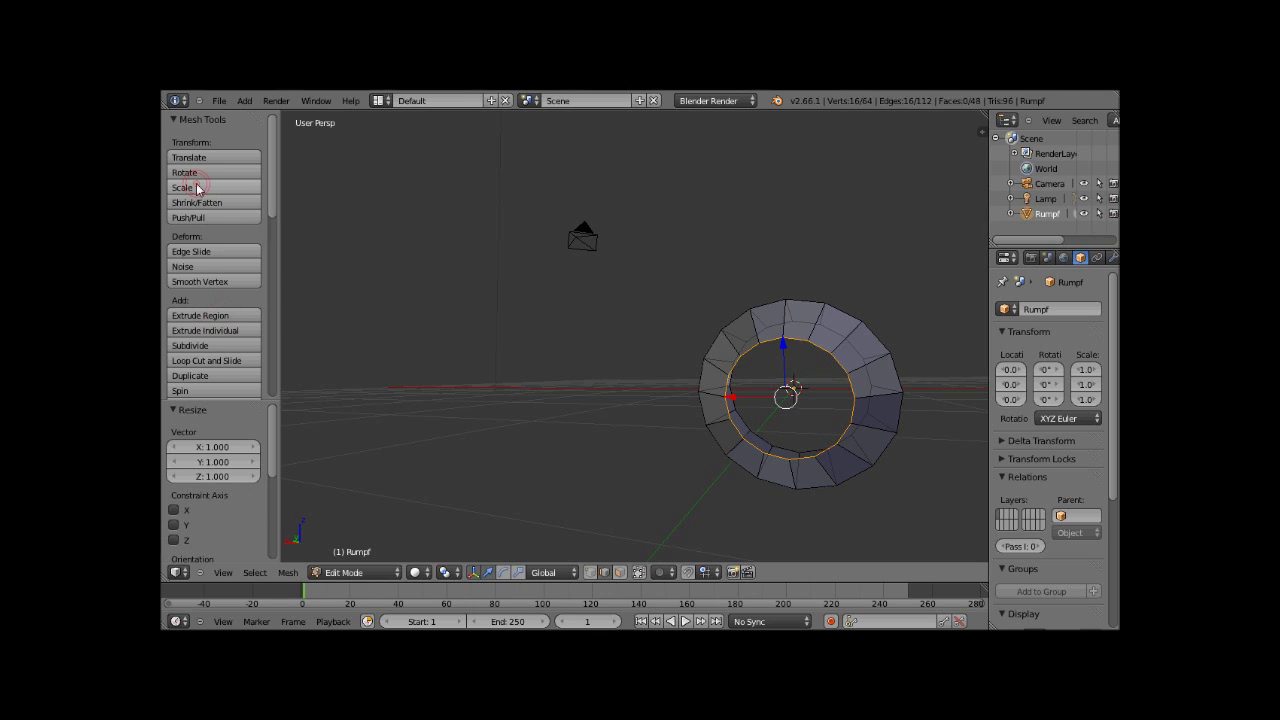
pyautogui.click(230, 448)
pyautogui.write('0')
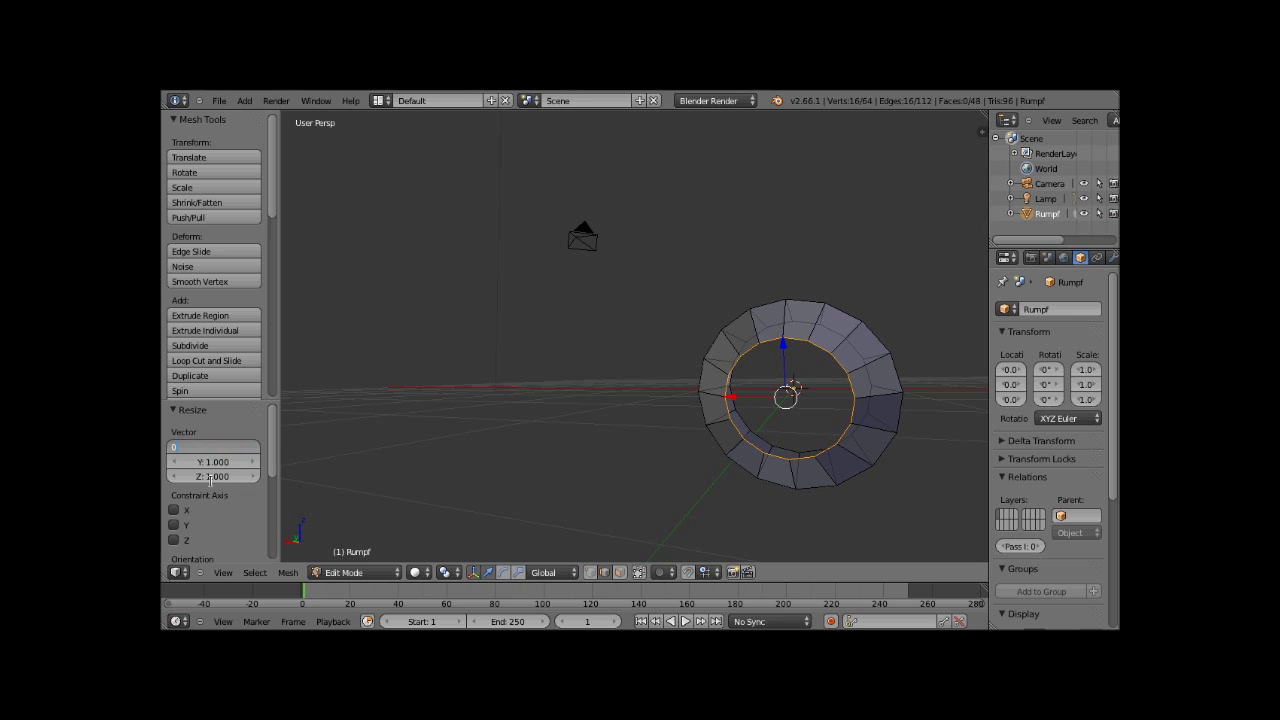
pyautogui.click(218, 480)
pyautogui.write('0')
pyautogui.press('Return')
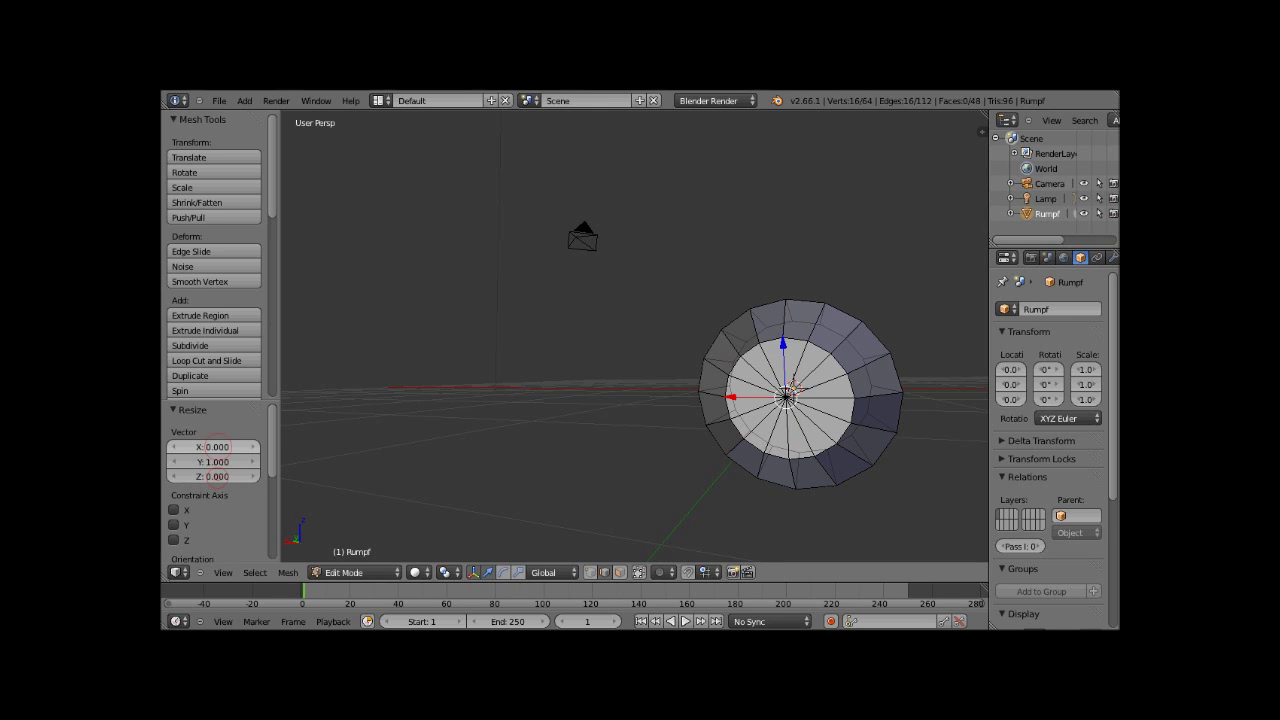
pyautogui.moveTo(612, 472); pyautogui.dragTo(569, 485, button='middle')
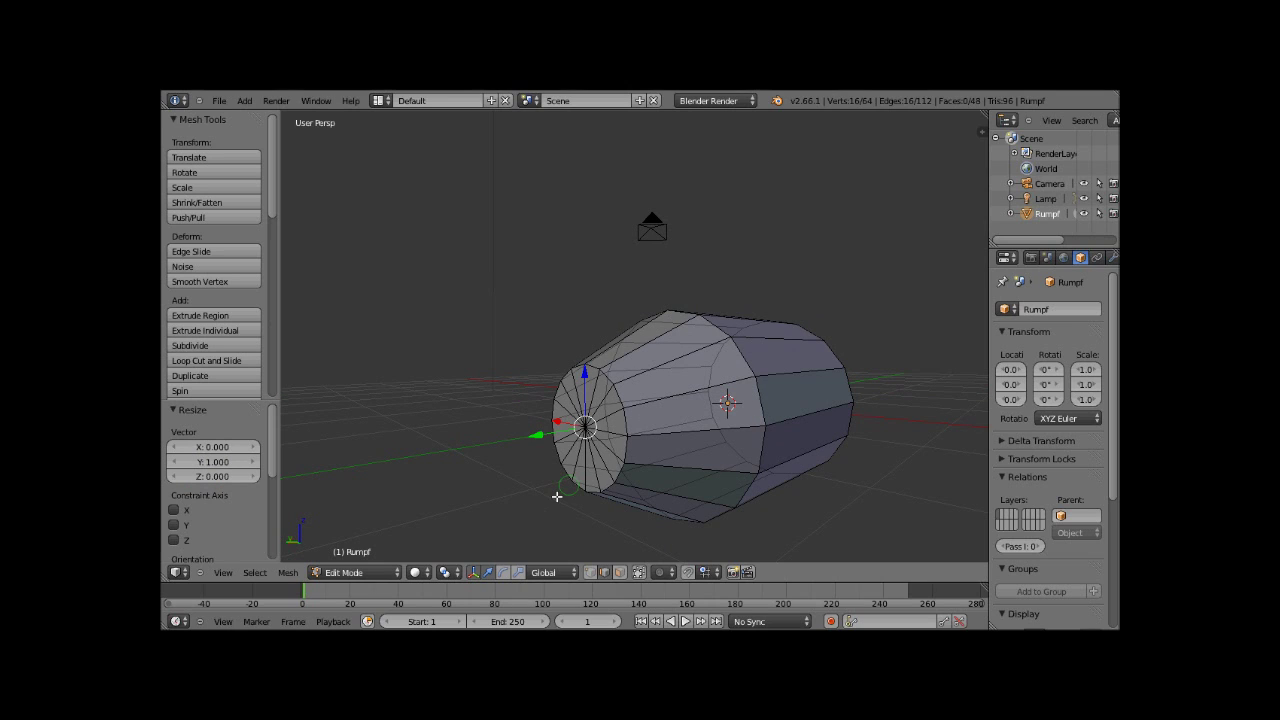
pyautogui.press('a')
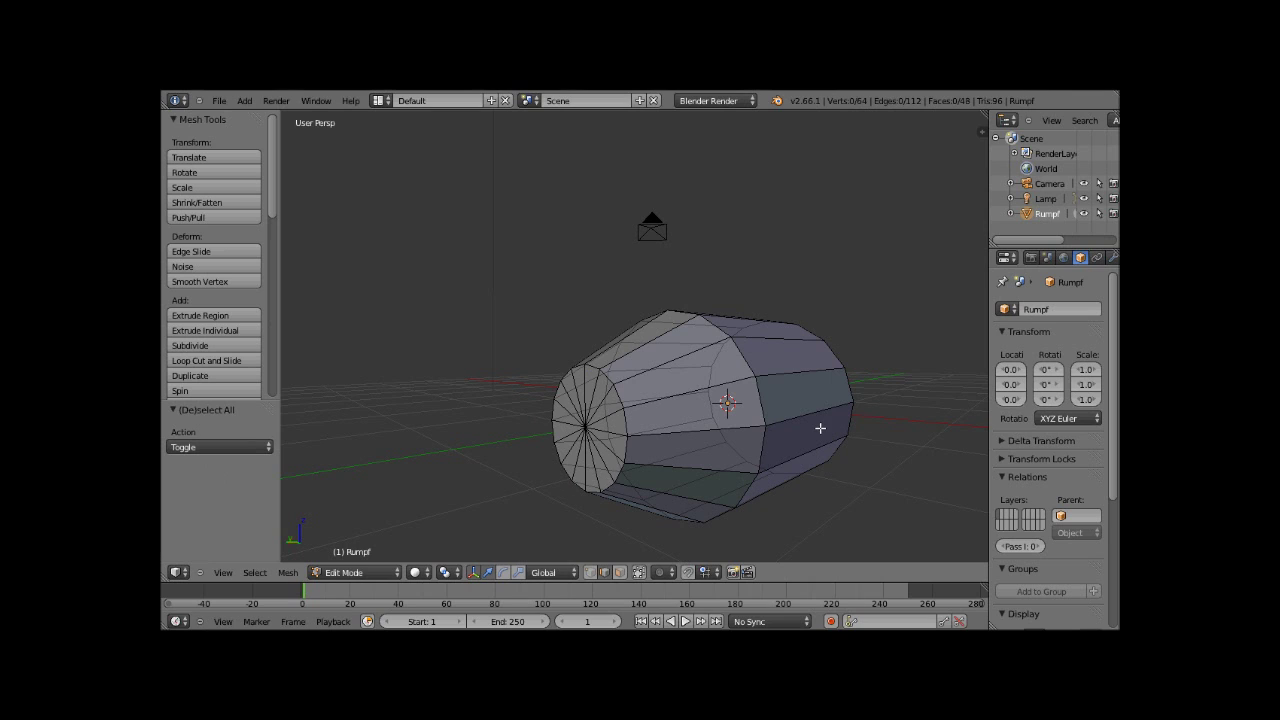
# Box-select the fuselage's rear end face and extrude it -7 along Y.
pyautogui.moveTo(820, 428); pyautogui.dragTo(756, 442, button='middle')
pyautogui.scroll(-3, 756, 442)
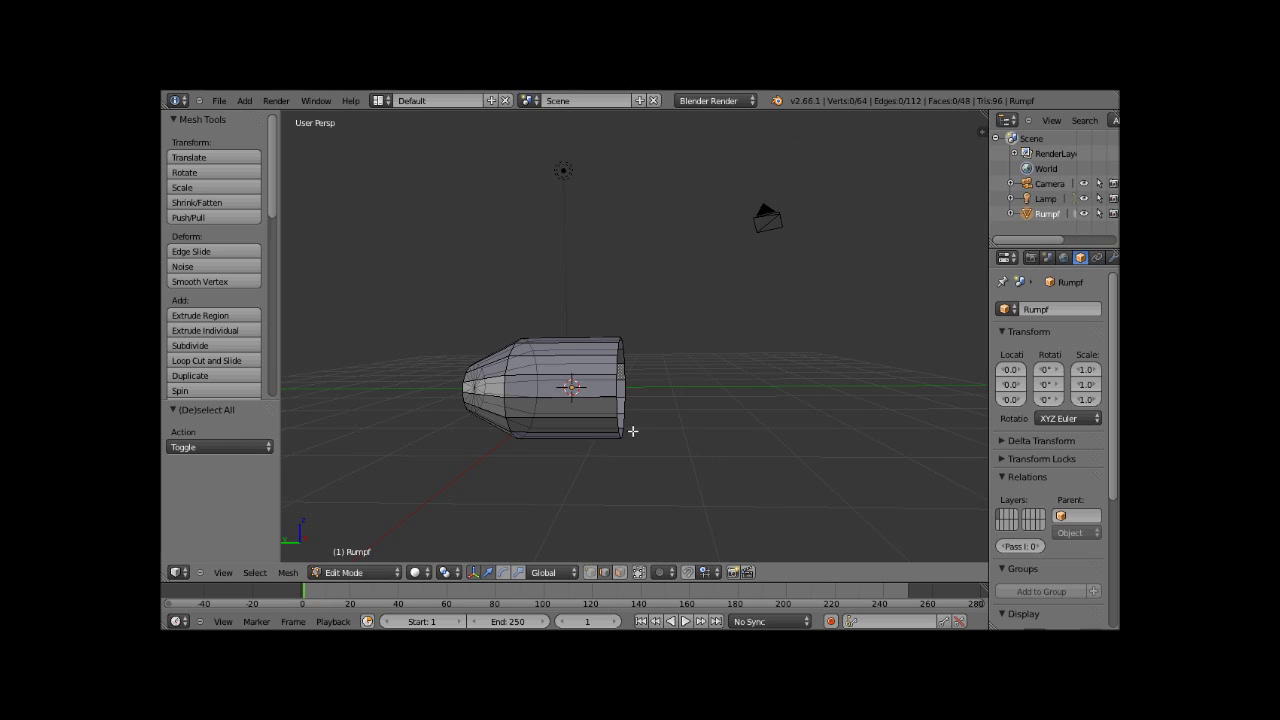
pyautogui.press('b')
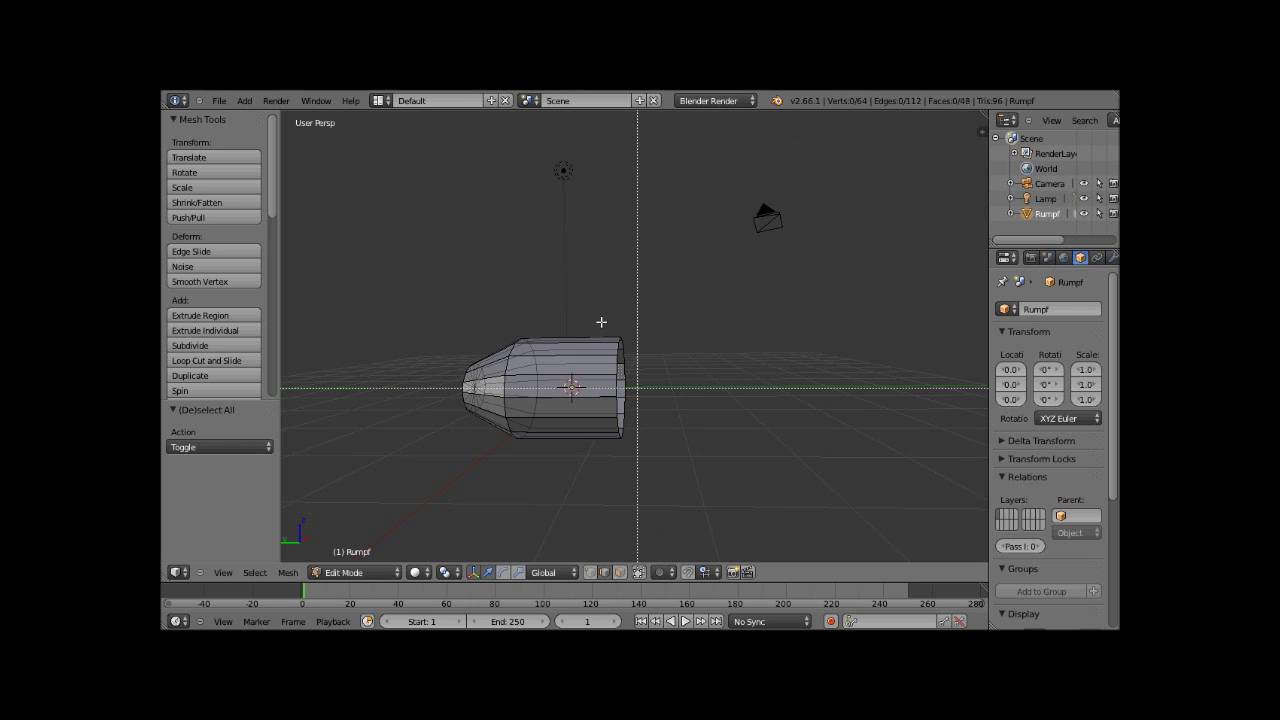
pyautogui.moveTo(601, 322); pyautogui.dragTo(646, 394)
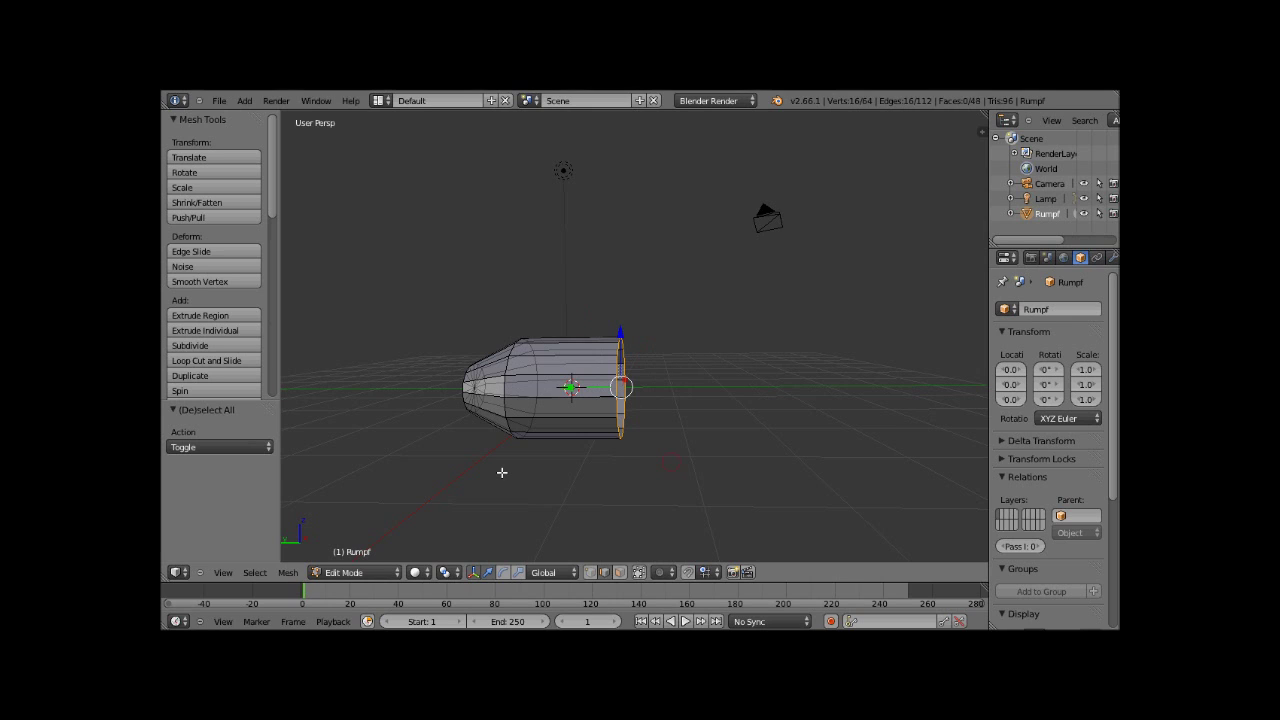
pyautogui.click(206, 315)
pyautogui.click(228, 521)
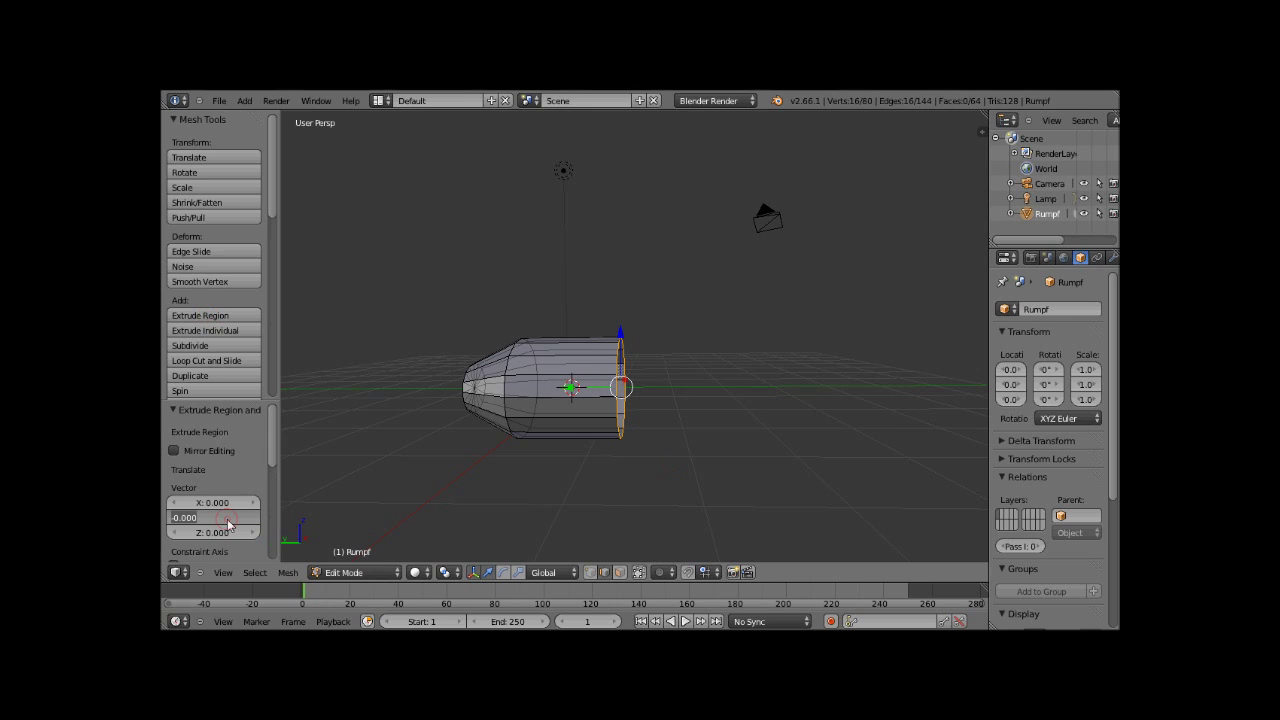
pyautogui.press('BackSpace')
pyautogui.write('-7')
pyautogui.press('Return')
pyautogui.scroll(-4, 703, 397)
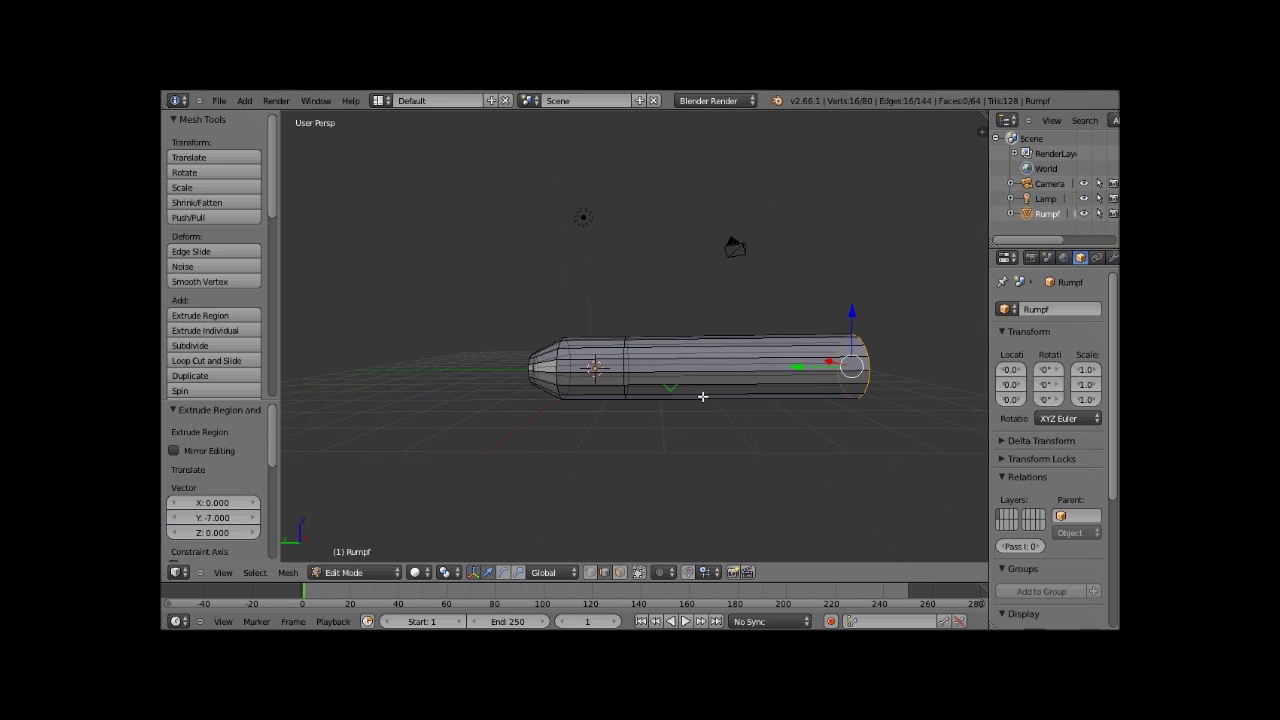
pyautogui.moveTo(703, 397)
pyautogui.mouseDown(button='middle')
pyautogui.moveTo(651, 412)
pyautogui.moveTo(777, 403)
pyautogui.mouseUp(button='middle')
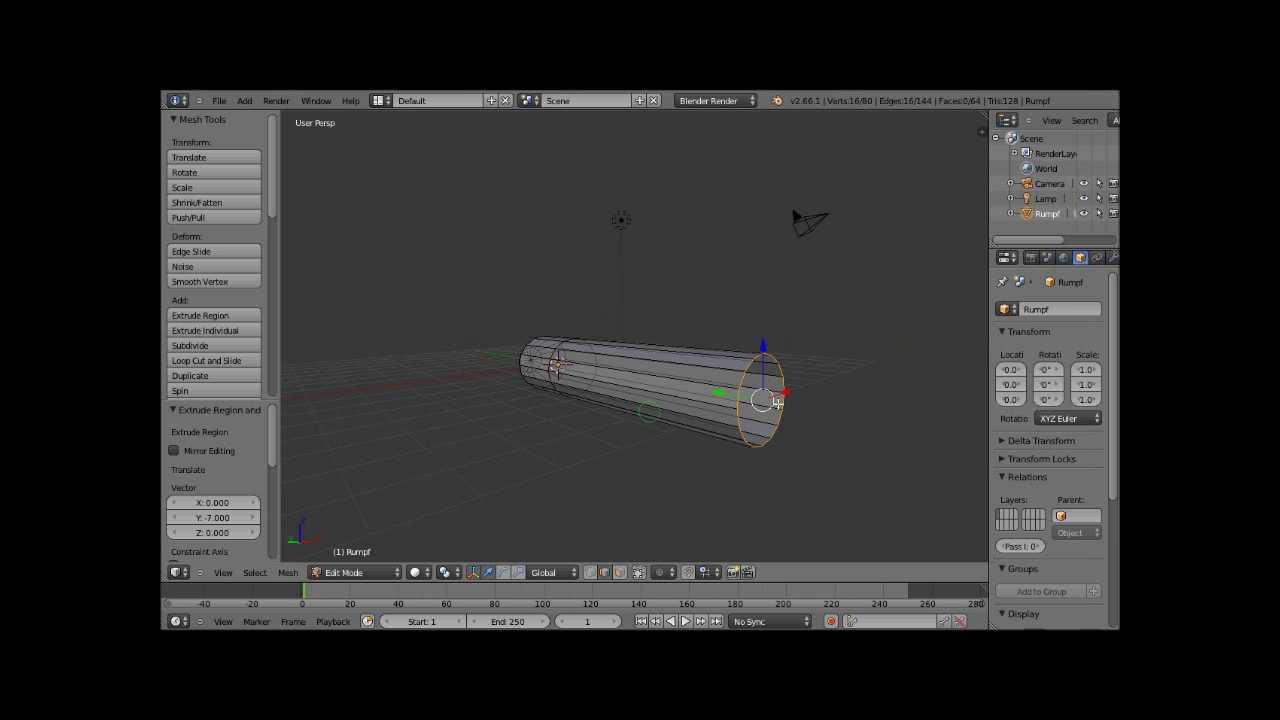
# Scale the rear end ring to 0.3 on X and Z to taper the tail.
pyautogui.click(194, 186)
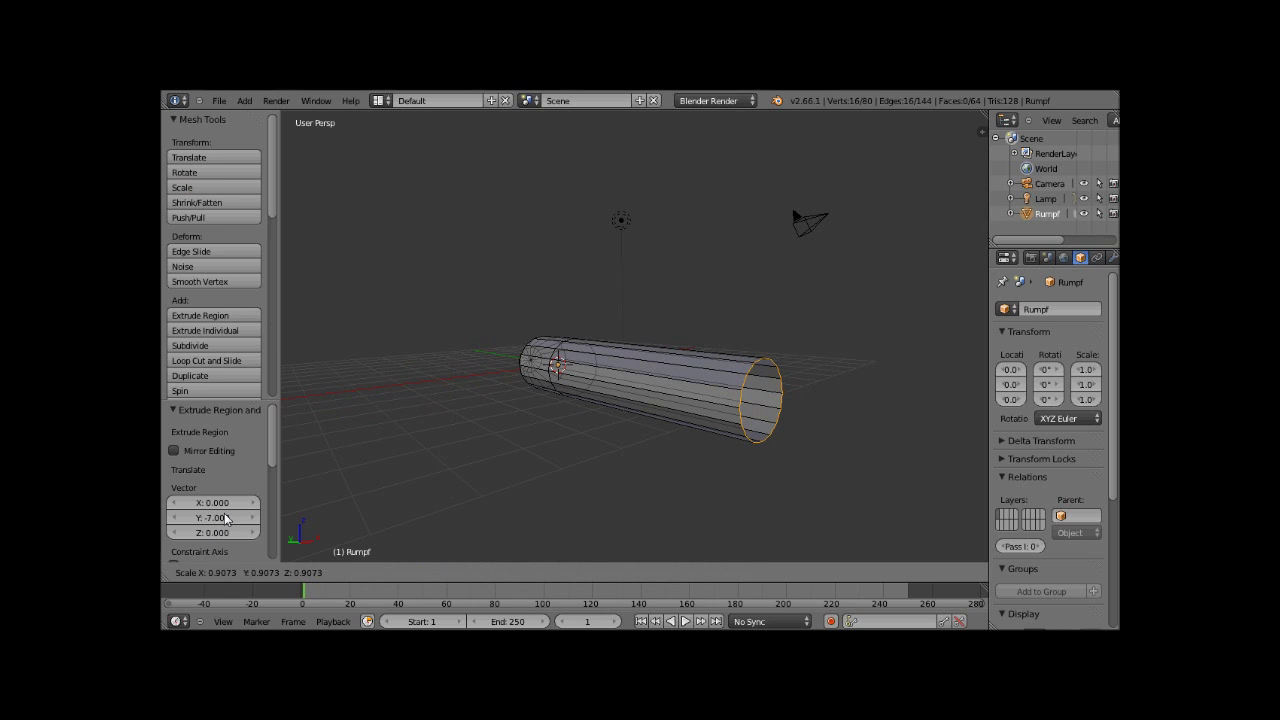
pyautogui.click(200, 223)
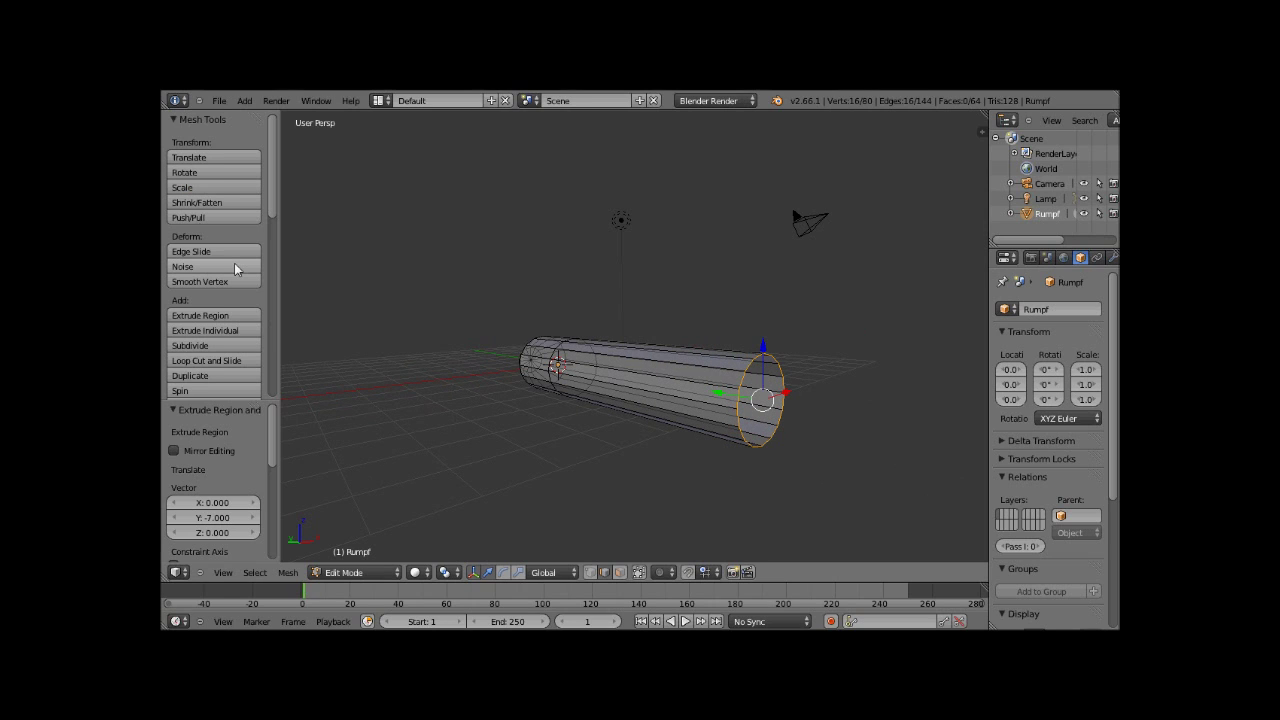
pyautogui.click(208, 189)
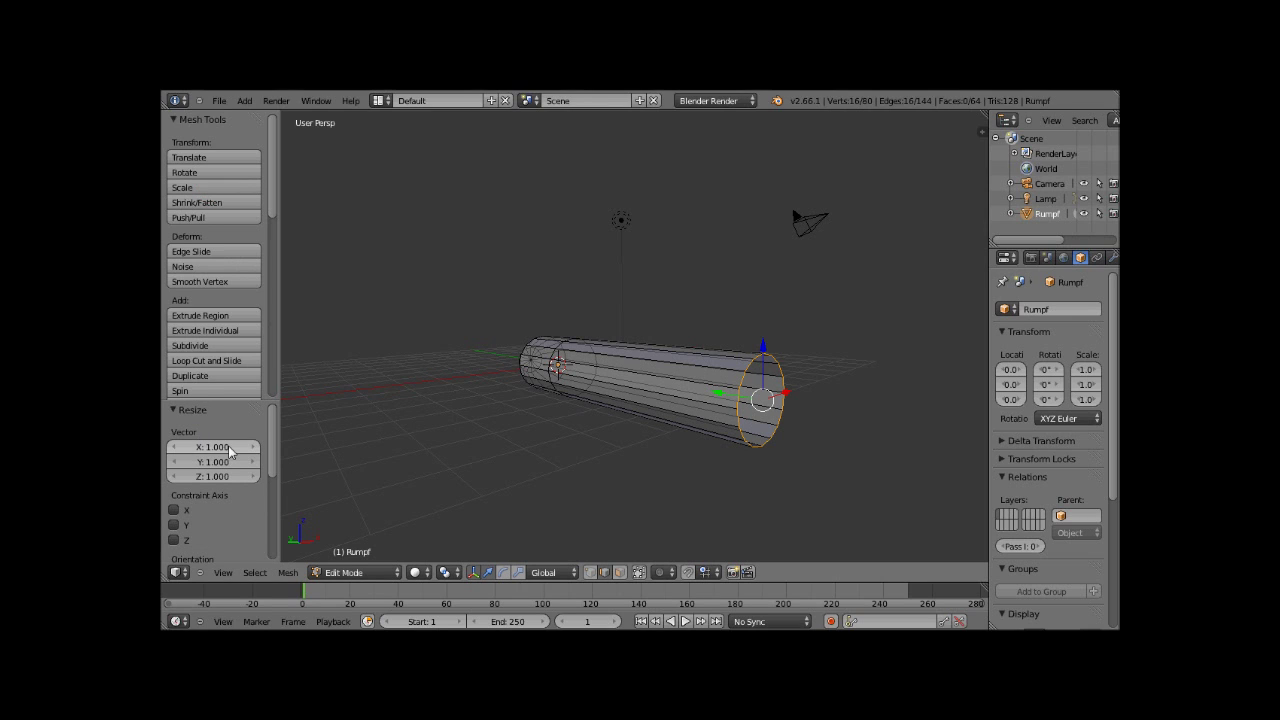
pyautogui.moveTo(234, 447); pyautogui.dragTo(252, 450)
pyautogui.click(195, 453)
pyautogui.click(203, 448)
pyautogui.write('0.')
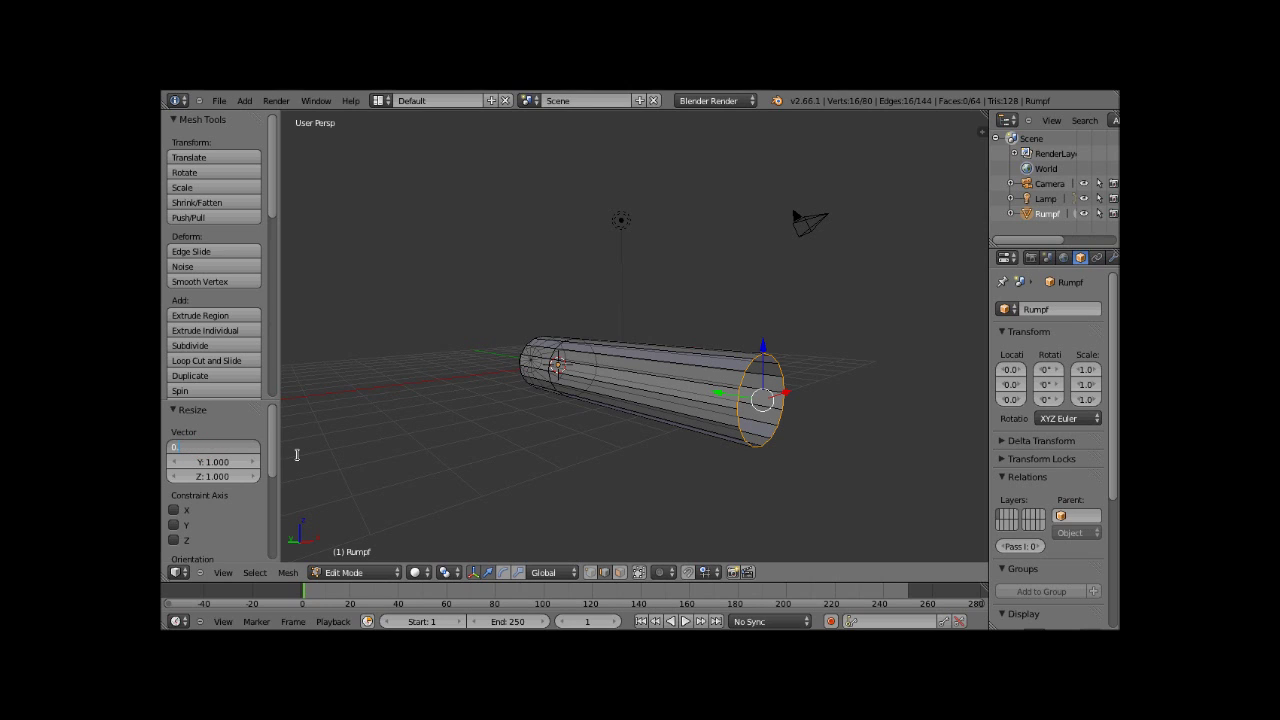
pyautogui.write('3')
pyautogui.click(207, 477)
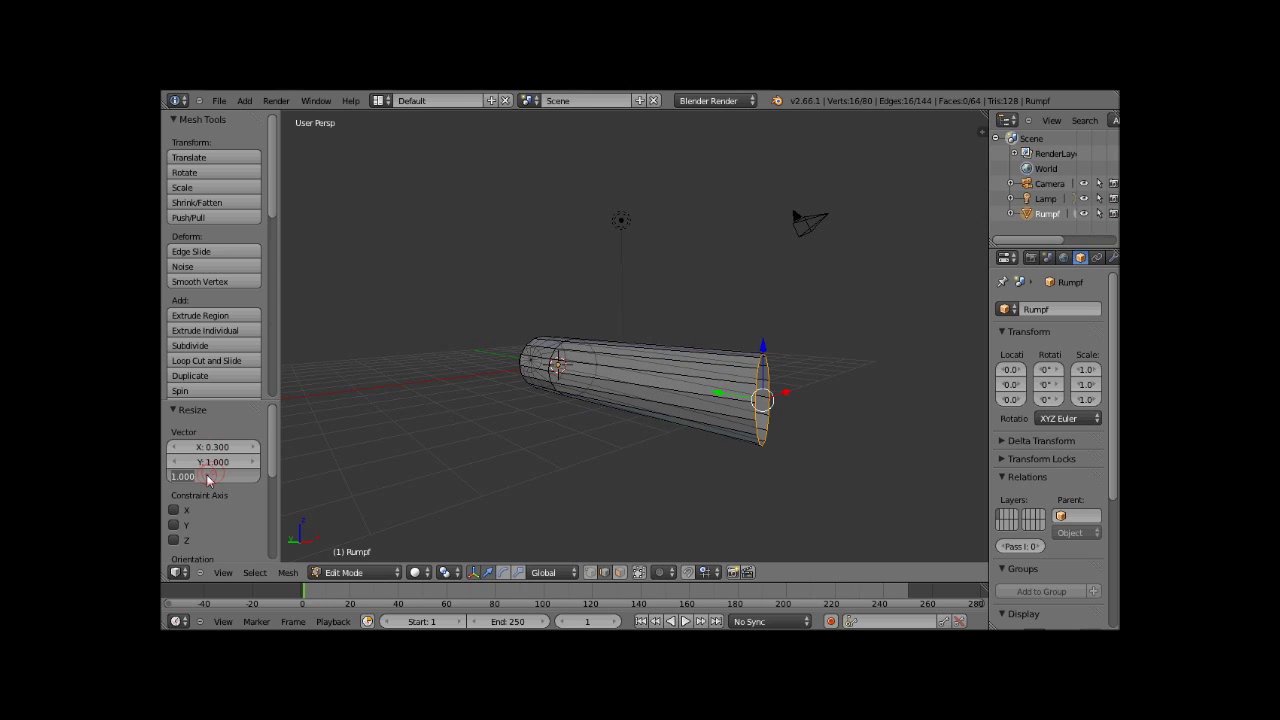
pyautogui.write('0.')
pyautogui.write('3')
pyautogui.press('Return')
pyautogui.moveTo(280, 518)
pyautogui.mouseDown(button='middle')
pyautogui.moveTo(463, 491)
pyautogui.moveTo(600, 493)
pyautogui.moveTo(453, 480)
pyautogui.moveTo(471, 474)
pyautogui.mouseUp(button='middle')
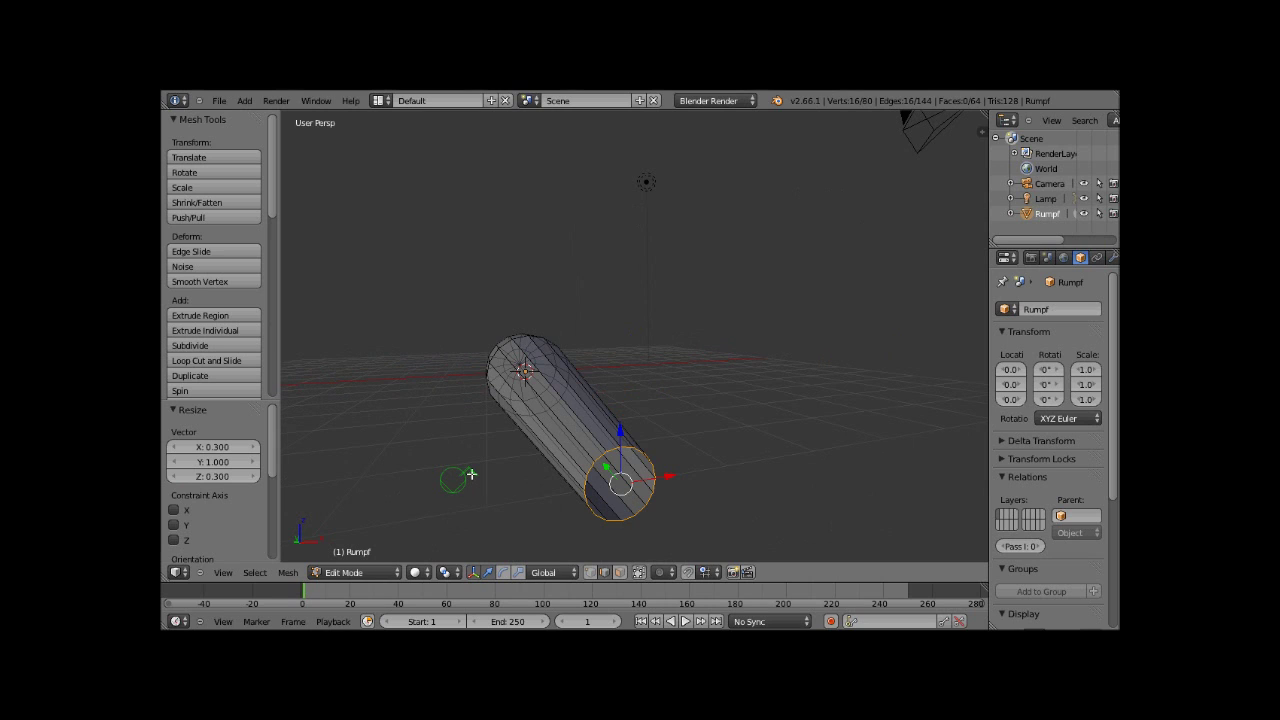
# Extrude the tail ring in place and scale it to 0 on X and Z, closing the tail.
pyautogui.click(228, 318)
pyautogui.click(228, 318)
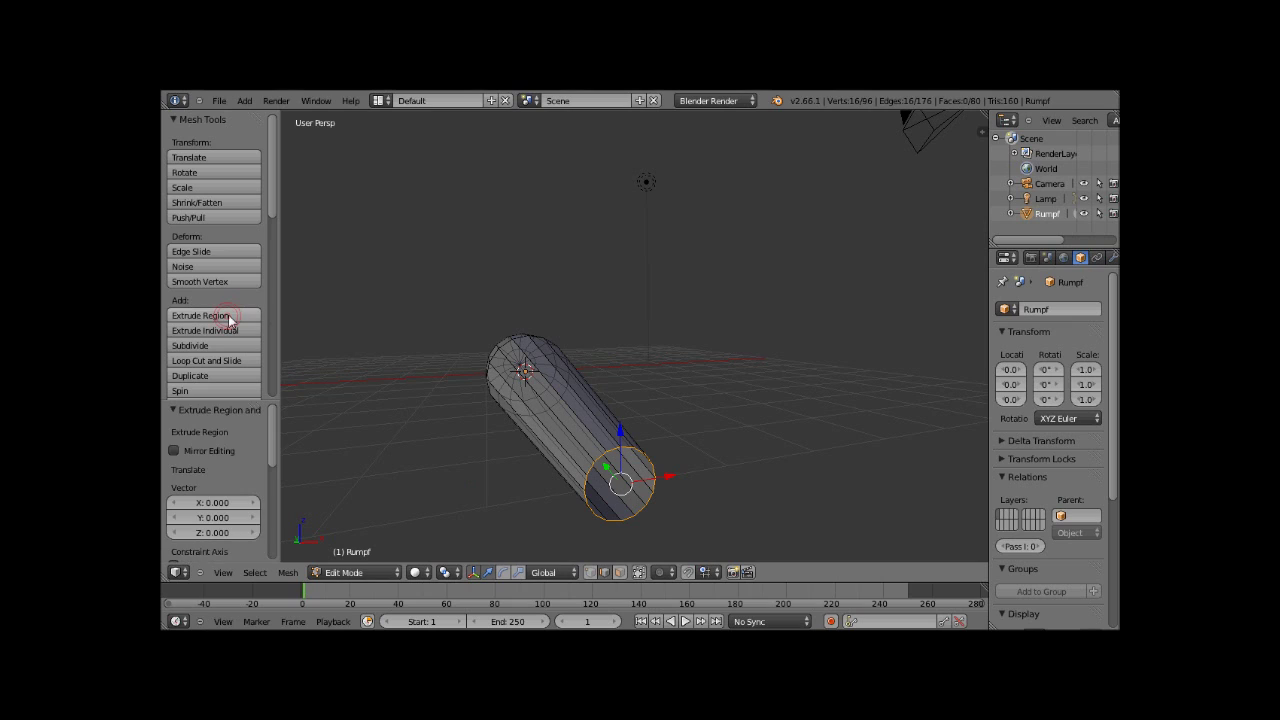
pyautogui.click(196, 188)
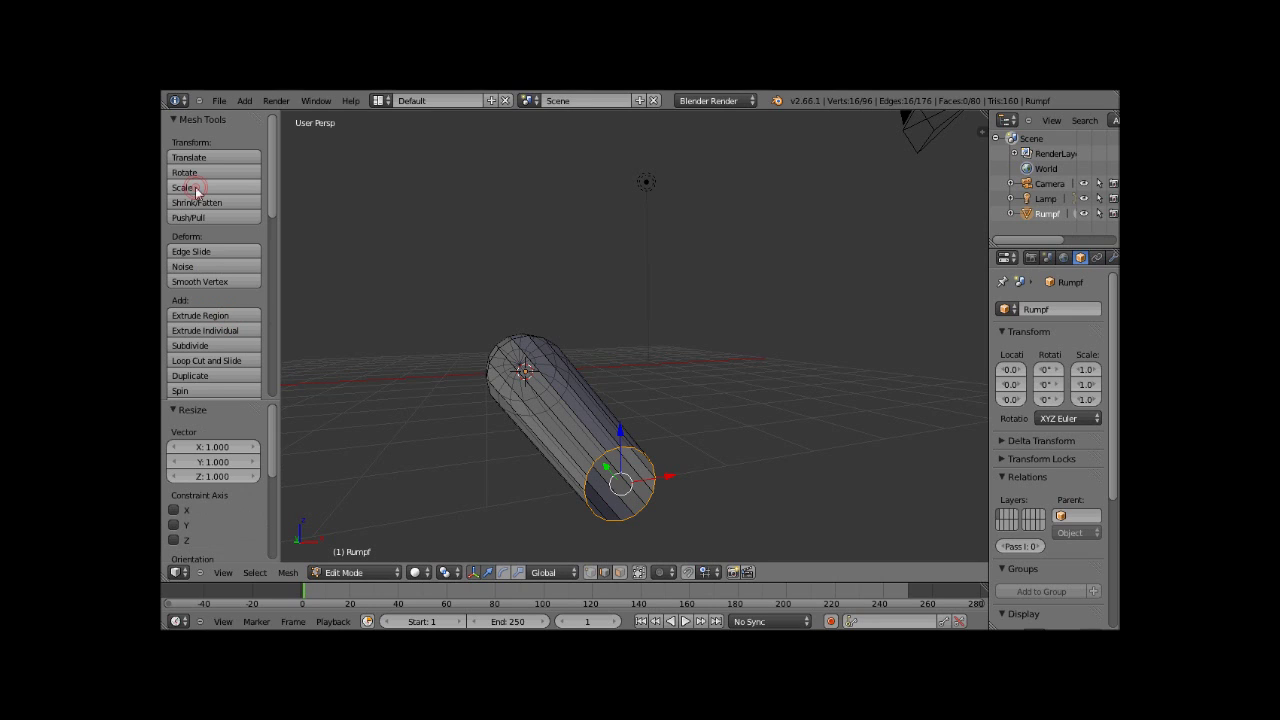
pyautogui.click(230, 448)
pyautogui.write('0')
pyautogui.click(228, 477)
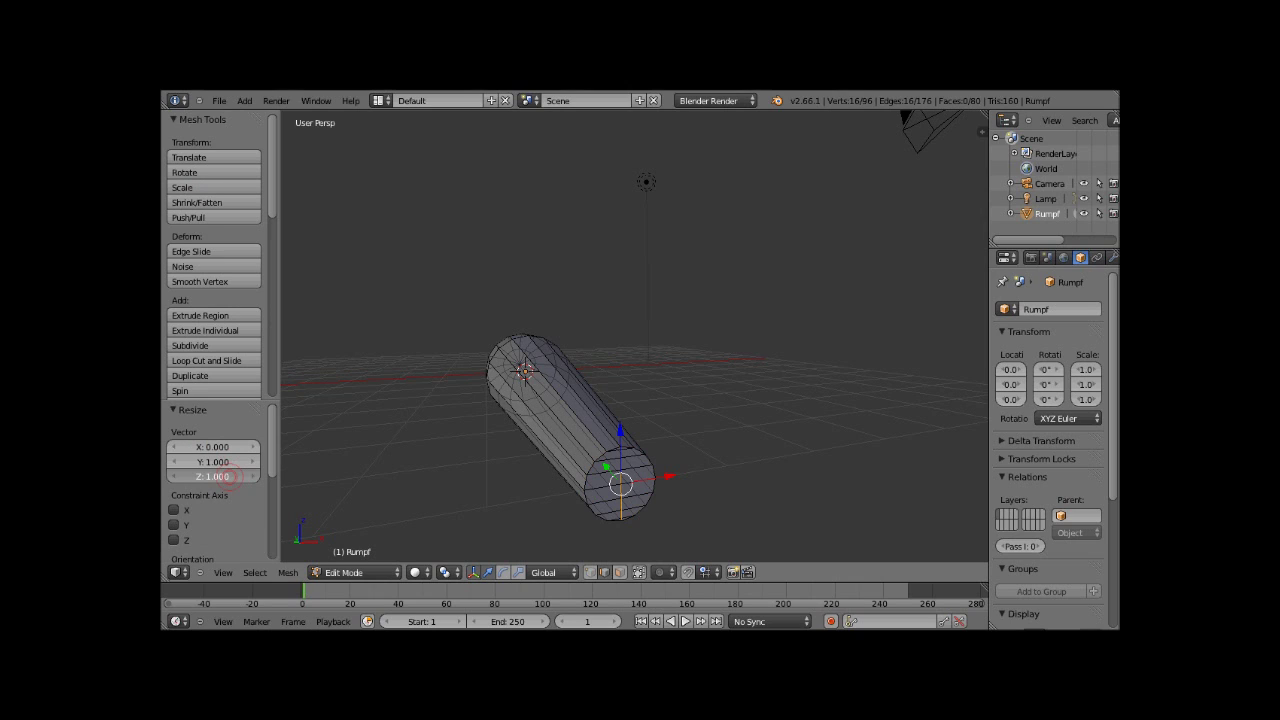
pyautogui.write('0')
pyautogui.click(228, 462)
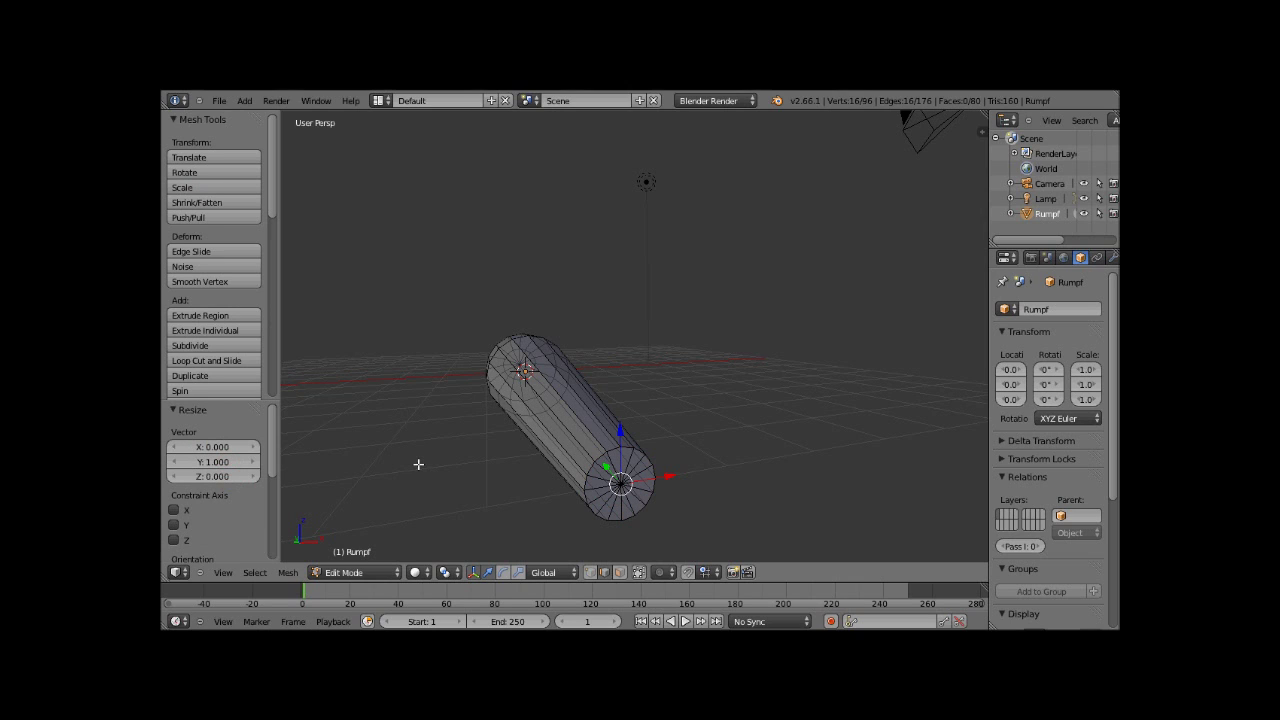
pyautogui.press('a')
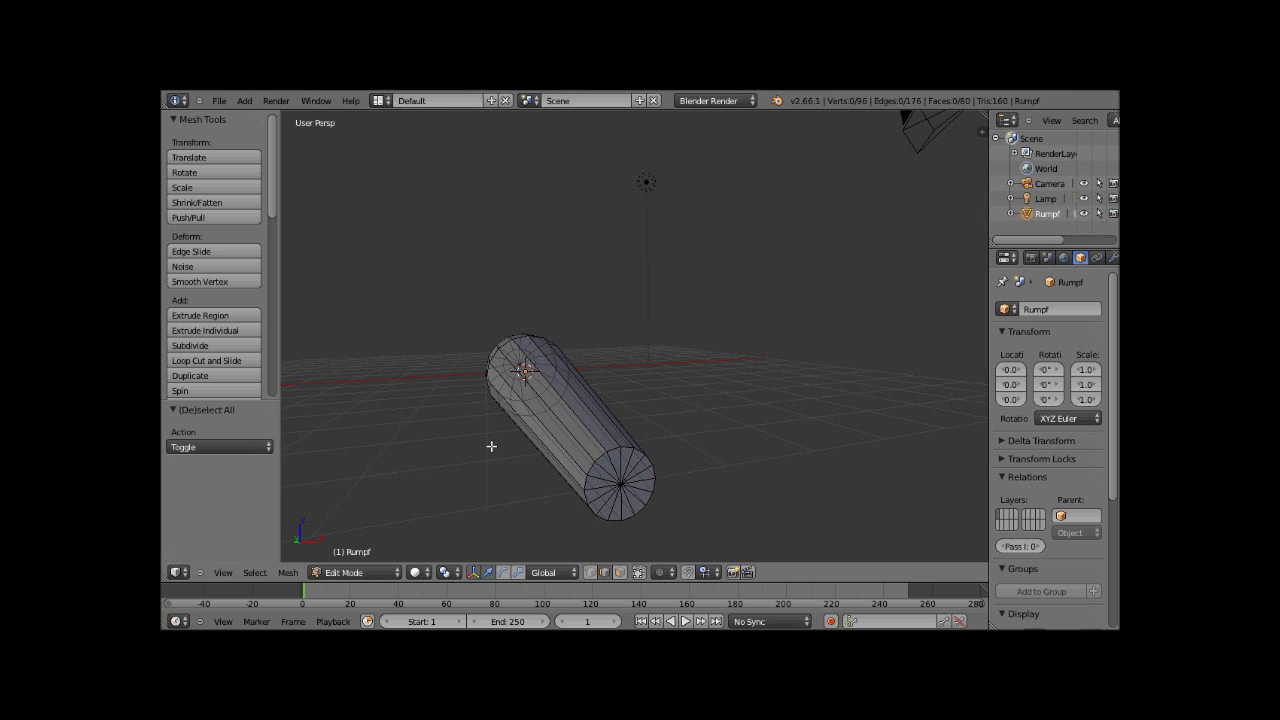
pyautogui.moveTo(491, 446)
pyautogui.mouseDown(button='middle')
pyautogui.moveTo(618, 447)
pyautogui.moveTo(596, 457)
pyautogui.moveTo(755, 375)
pyautogui.mouseUp(button='middle')
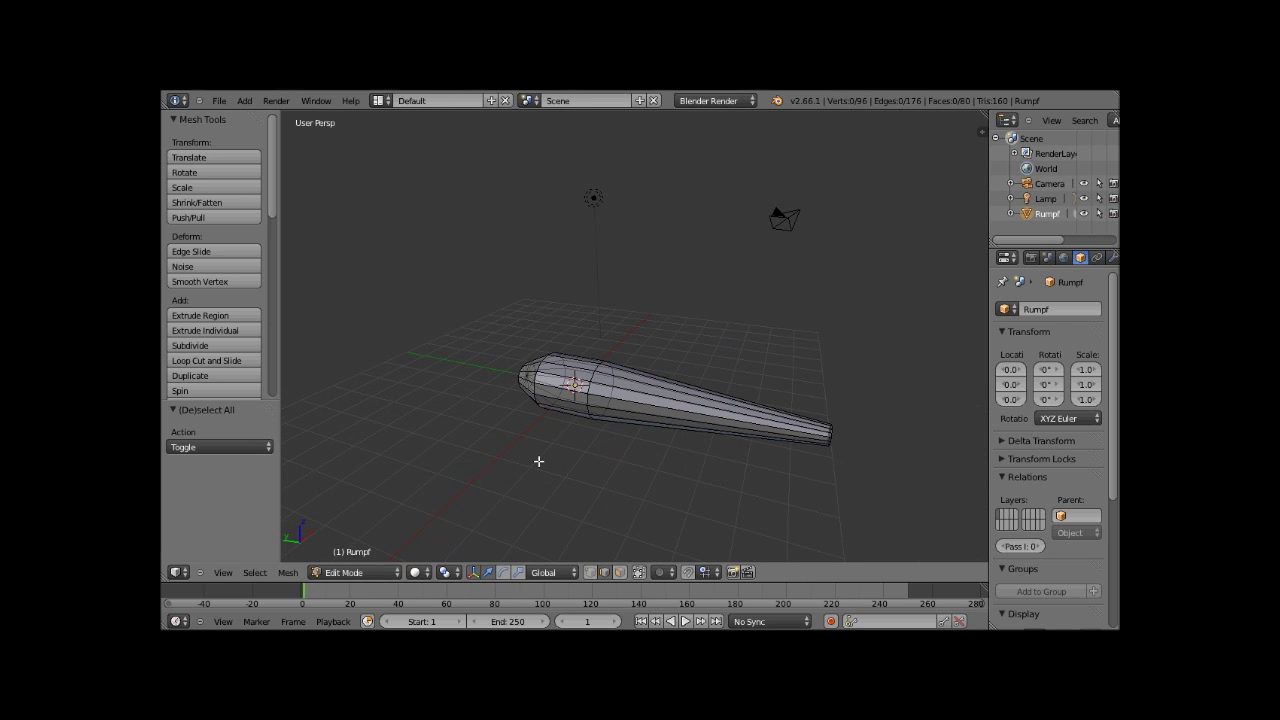
pyautogui.click(371, 574)
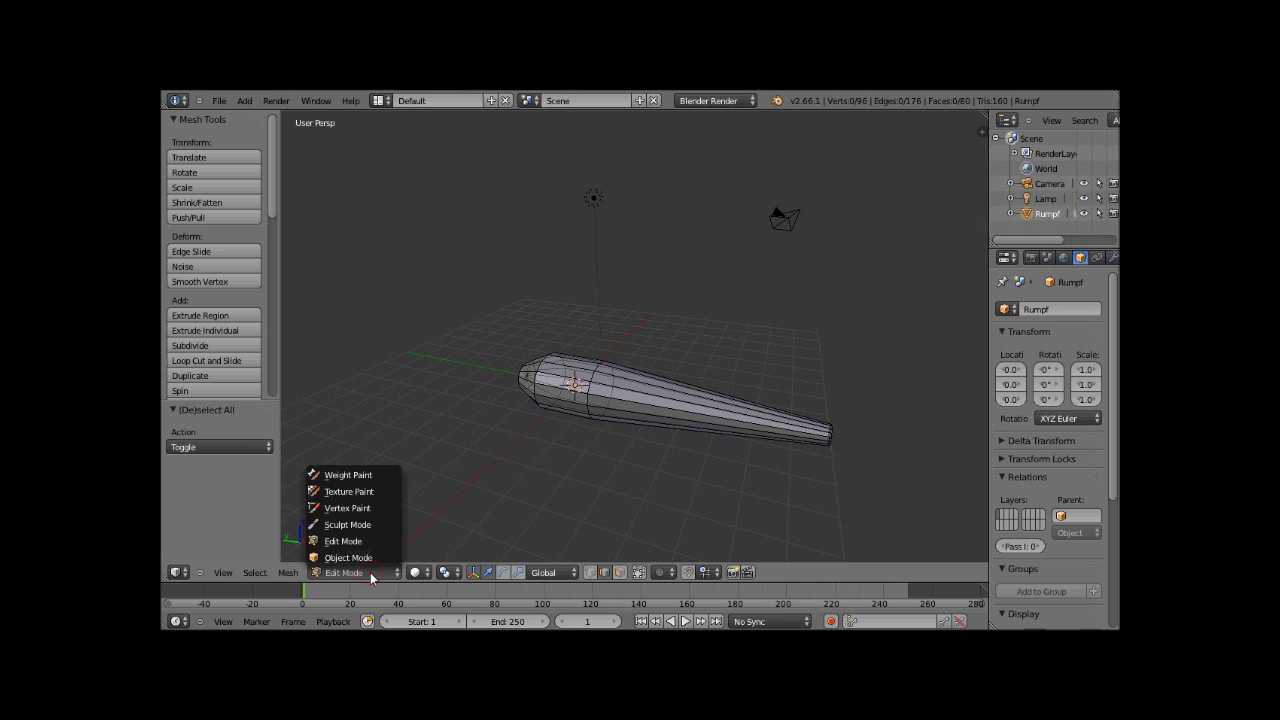
# In Object Mode, add a cube and name it Tragfläche.
pyautogui.click(370, 556)
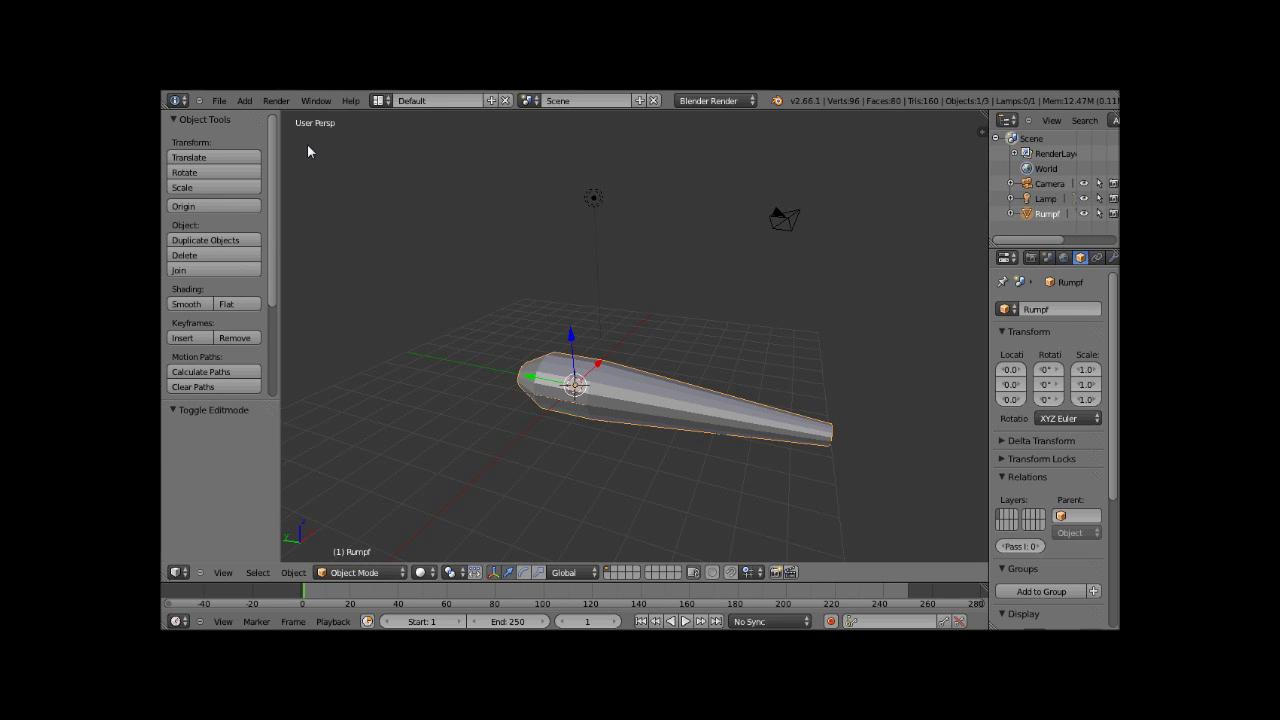
pyautogui.click(245, 101)
pyautogui.moveTo(260, 116)
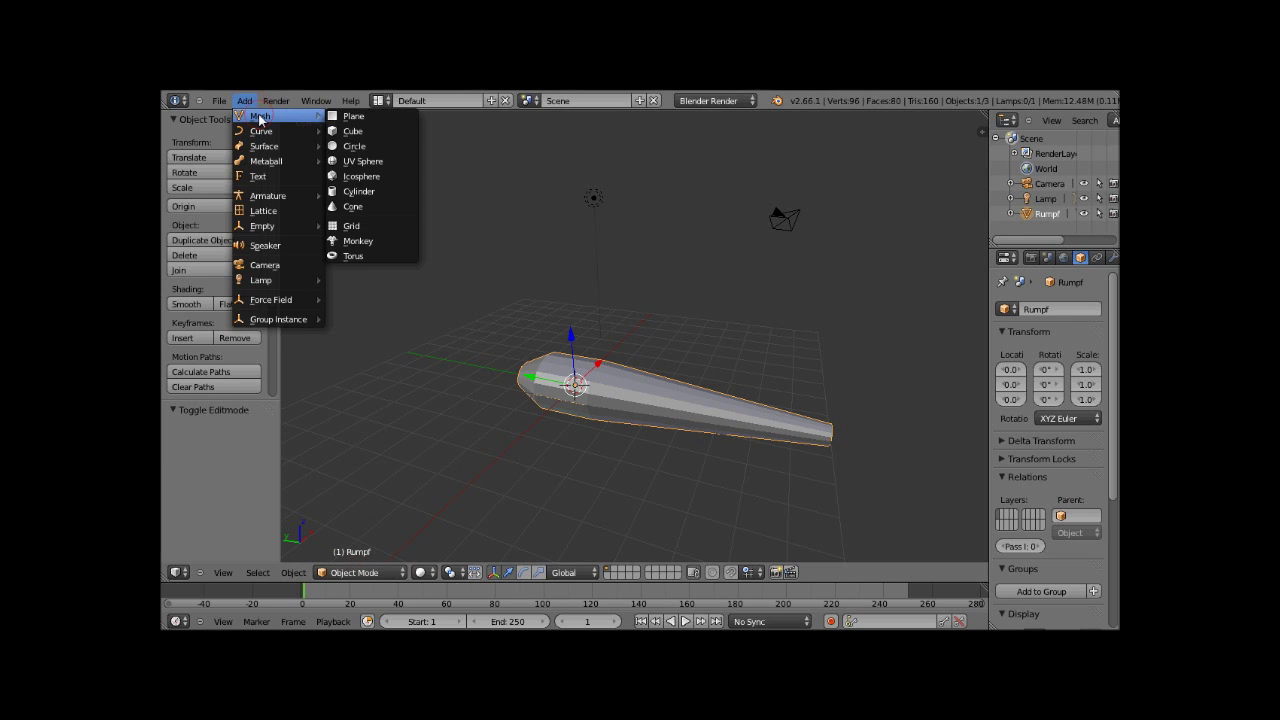
pyautogui.click(361, 135)
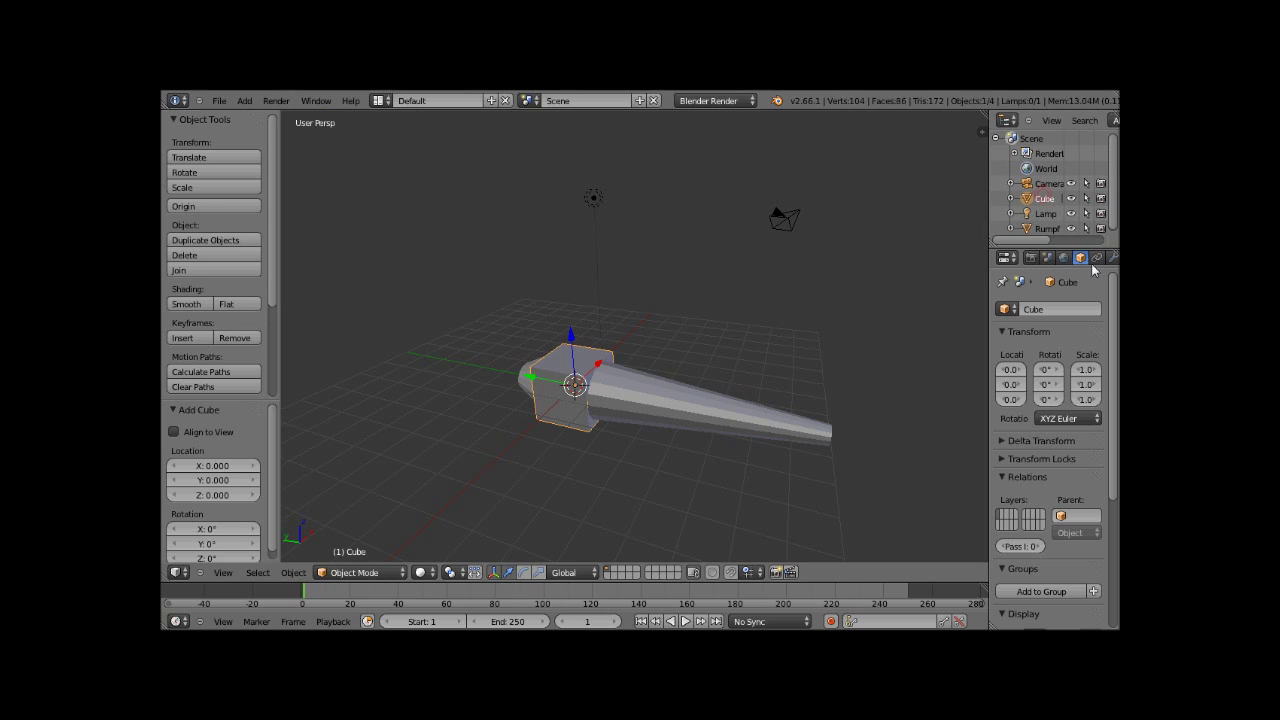
pyautogui.click(1050, 308)
pyautogui.write('Tr')
pyautogui.write('agflä')
pyautogui.write('che')
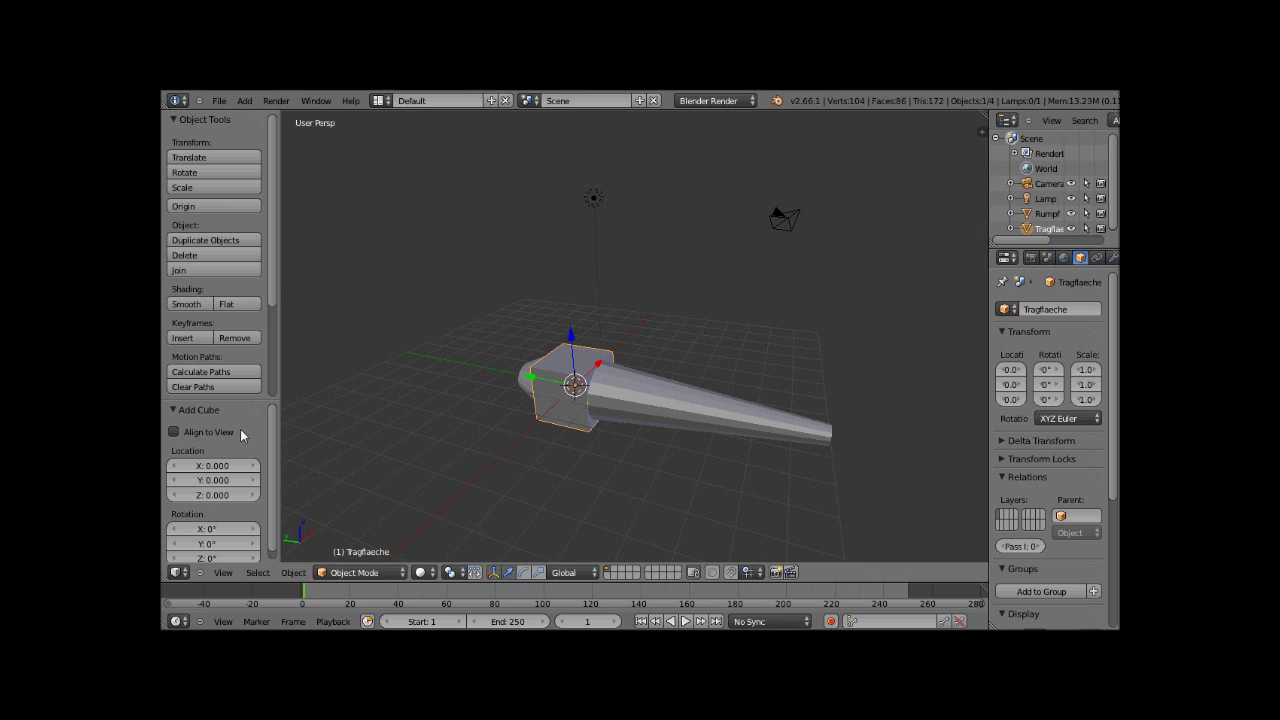
# Scale the Tragfläche cube to 5 on X and 0.2 on Z into a flat wing.
pyautogui.click(210, 188)
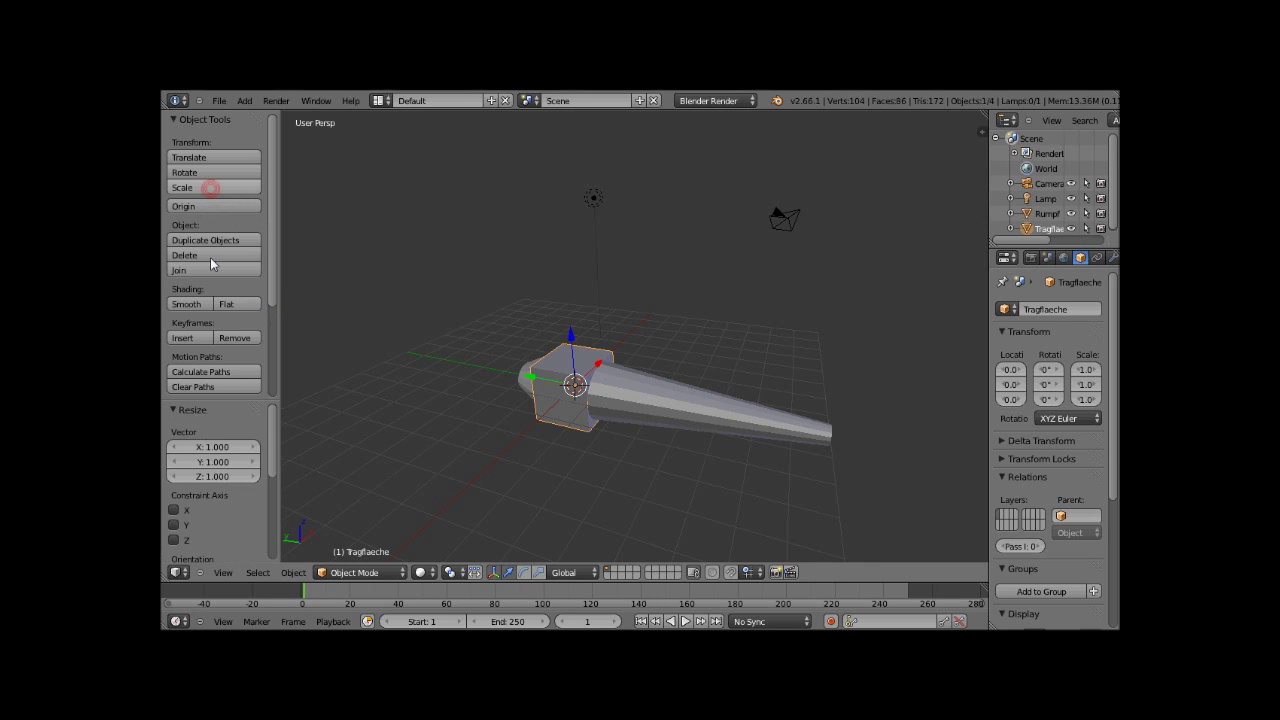
pyautogui.click(222, 449)
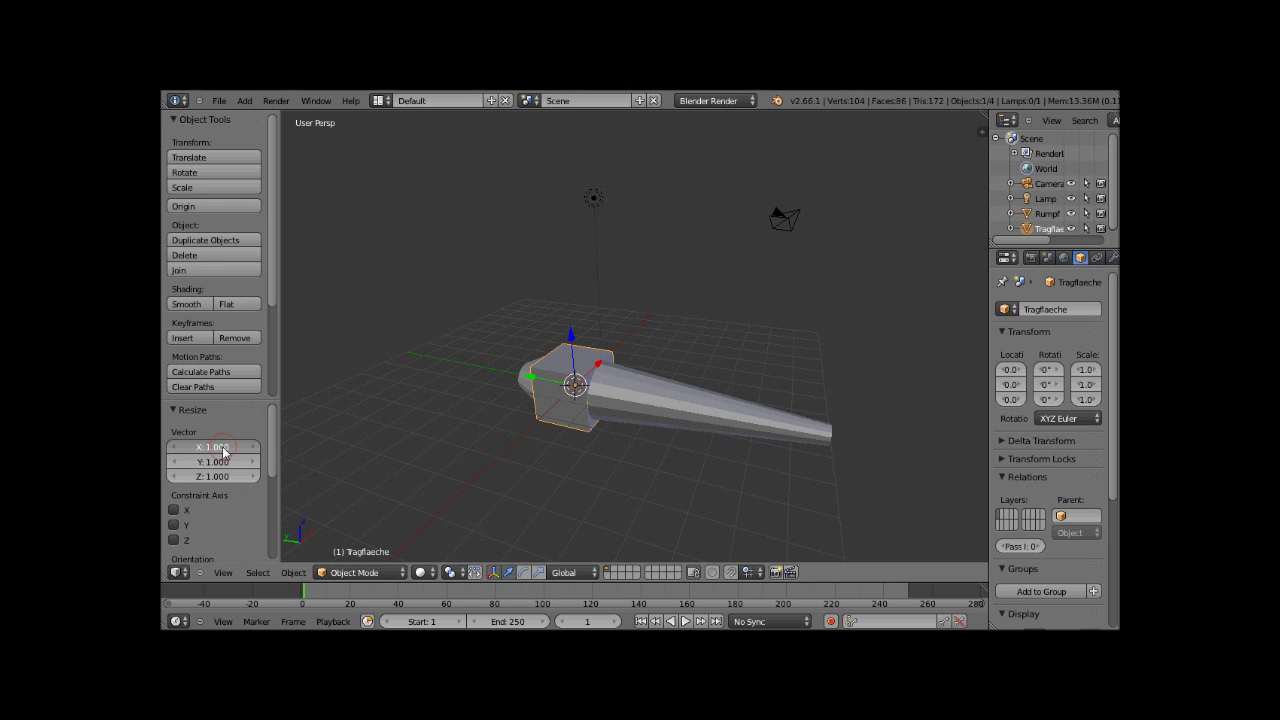
pyautogui.click(222, 449)
pyautogui.write('5')
pyautogui.press('Return')
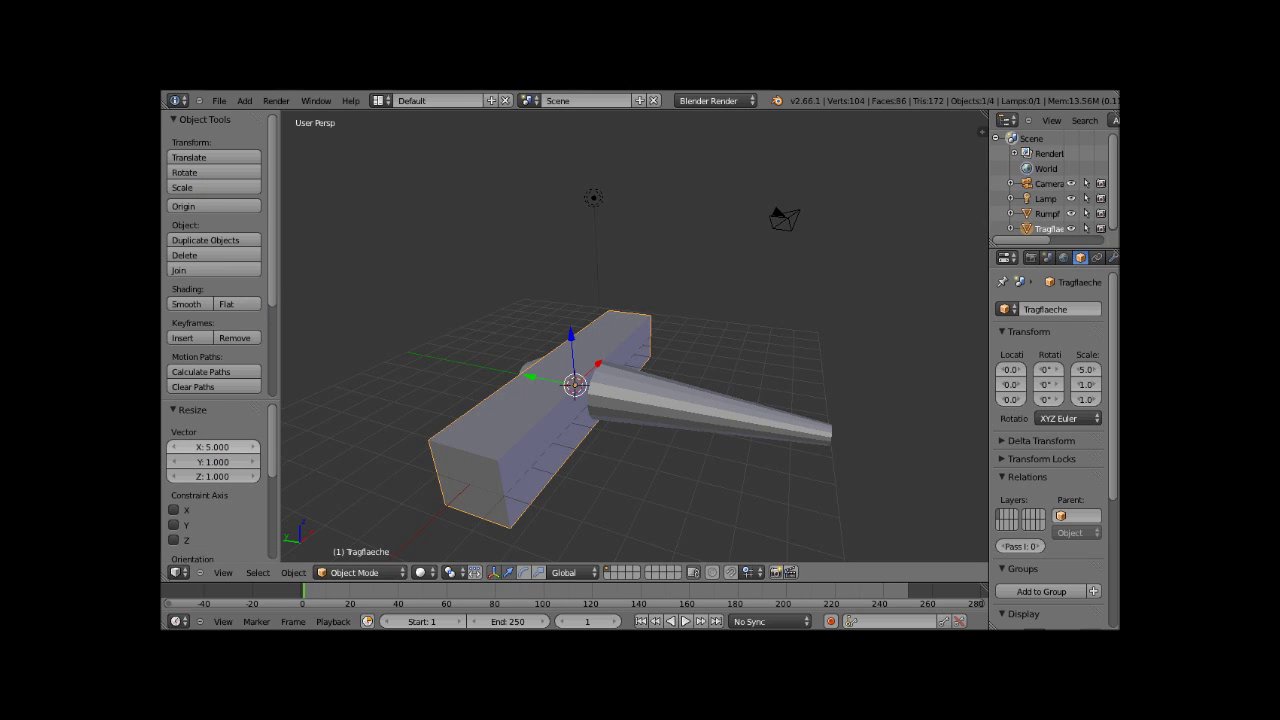
pyautogui.click(219, 481)
pyautogui.write('0.2')
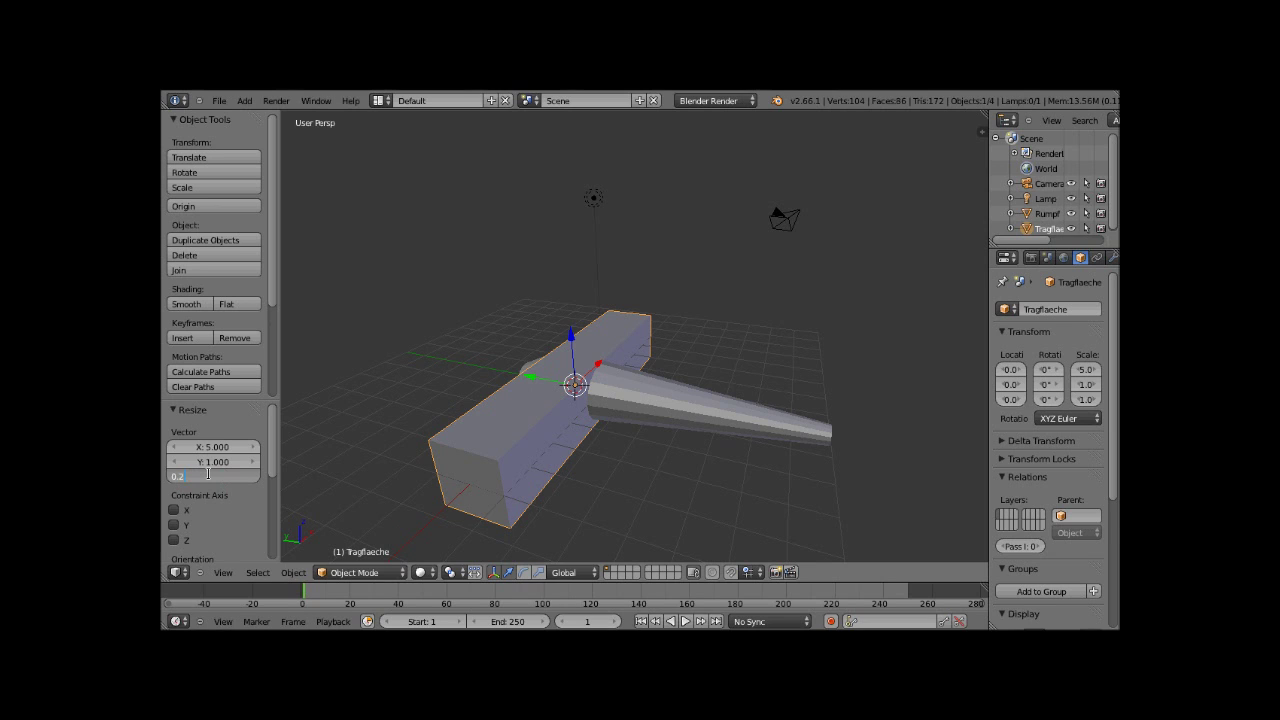
pyautogui.press('Return')
pyautogui.moveTo(510, 334)
pyautogui.mouseDown(button='middle')
pyautogui.moveTo(508, 390)
pyautogui.moveTo(576, 397)
pyautogui.moveTo(395, 567)
pyautogui.mouseUp(button='middle')
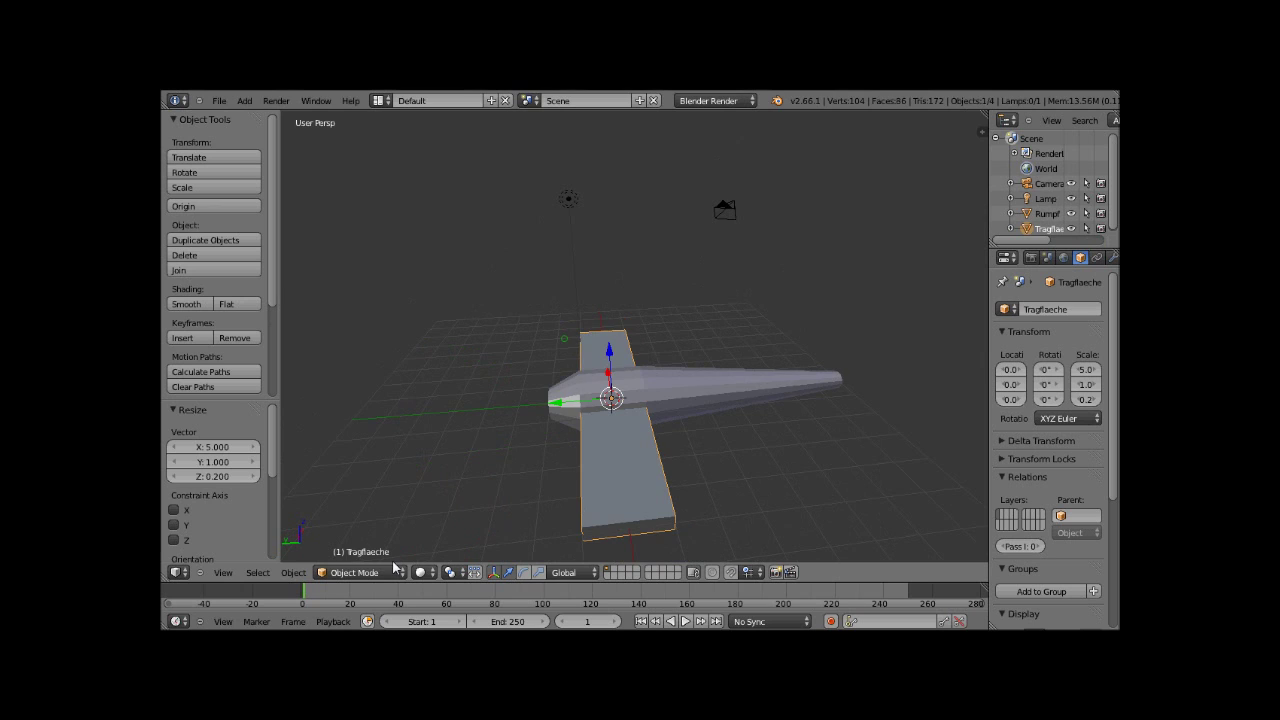
pyautogui.click(395, 571)
# Open Tragflaeche in Edit Mode with nothing selected and edge select mode active.
pyautogui.click(350, 541)
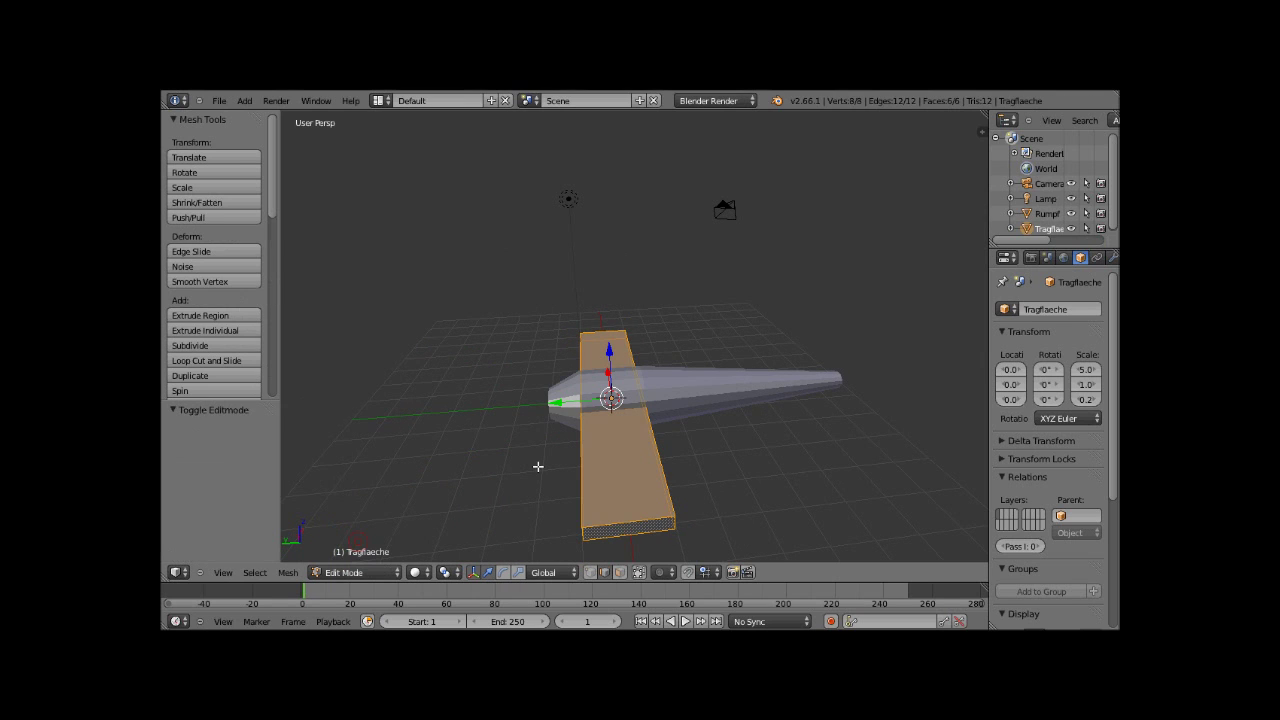
pyautogui.moveTo(538, 466)
pyautogui.mouseDown(button='middle')
pyautogui.moveTo(550, 443)
pyautogui.moveTo(692, 583)
pyautogui.moveTo(552, 490)
pyautogui.moveTo(558, 430)
pyautogui.moveTo(542, 423)
pyautogui.moveTo(606, 480)
pyautogui.mouseUp(button='middle')
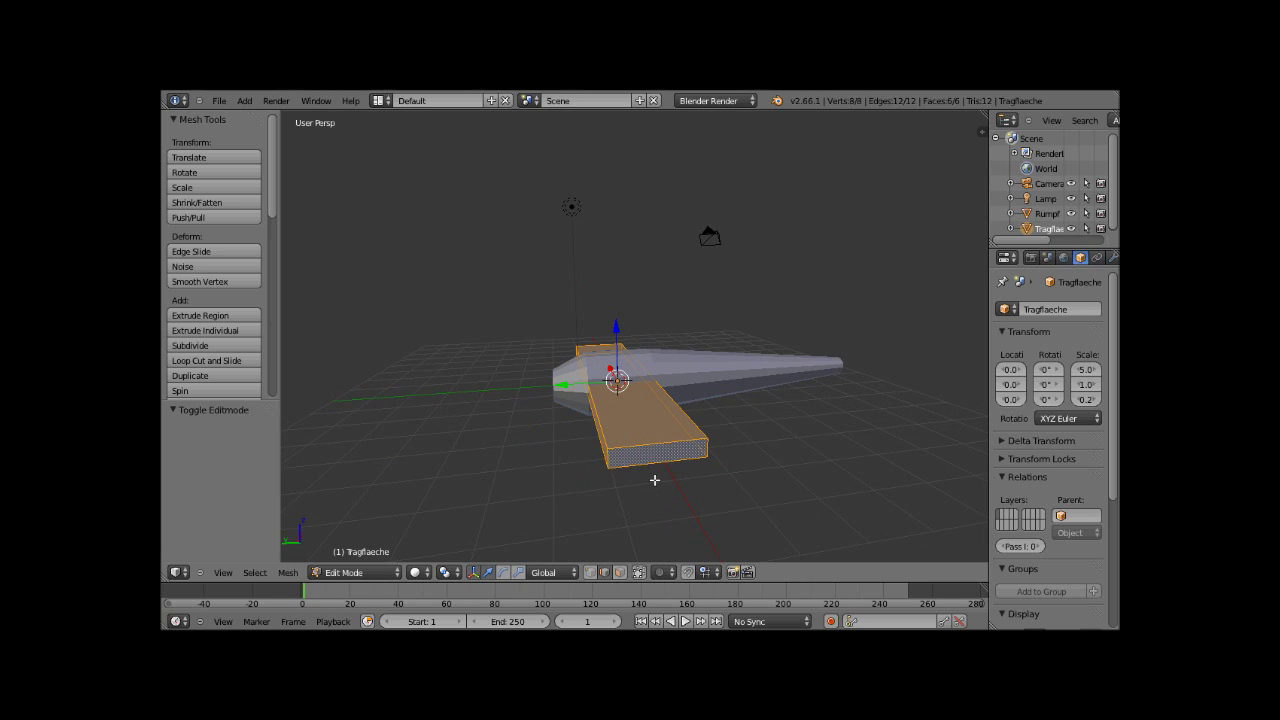
pyautogui.press('a')
pyautogui.moveTo(635, 487)
pyautogui.mouseDown(button='middle')
pyautogui.moveTo(630, 462)
pyautogui.moveTo(643, 464)
pyautogui.mouseUp(button='middle')
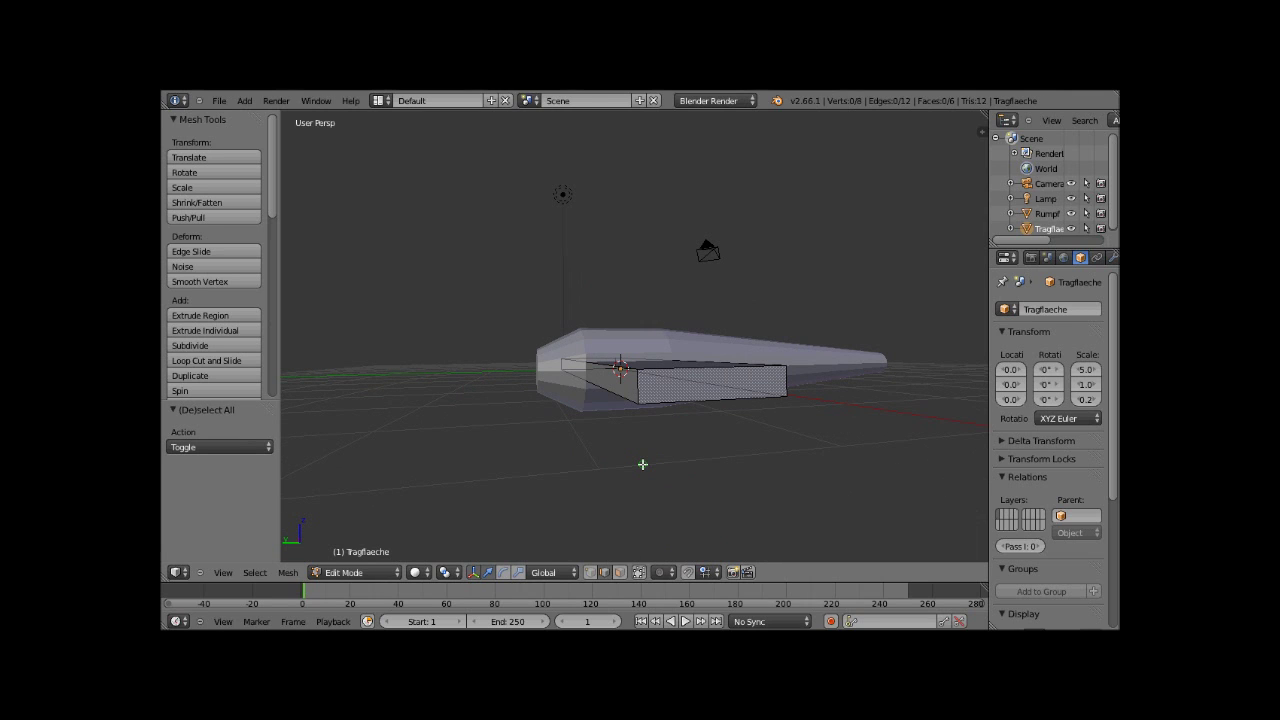
pyautogui.scroll(2, 643, 464)
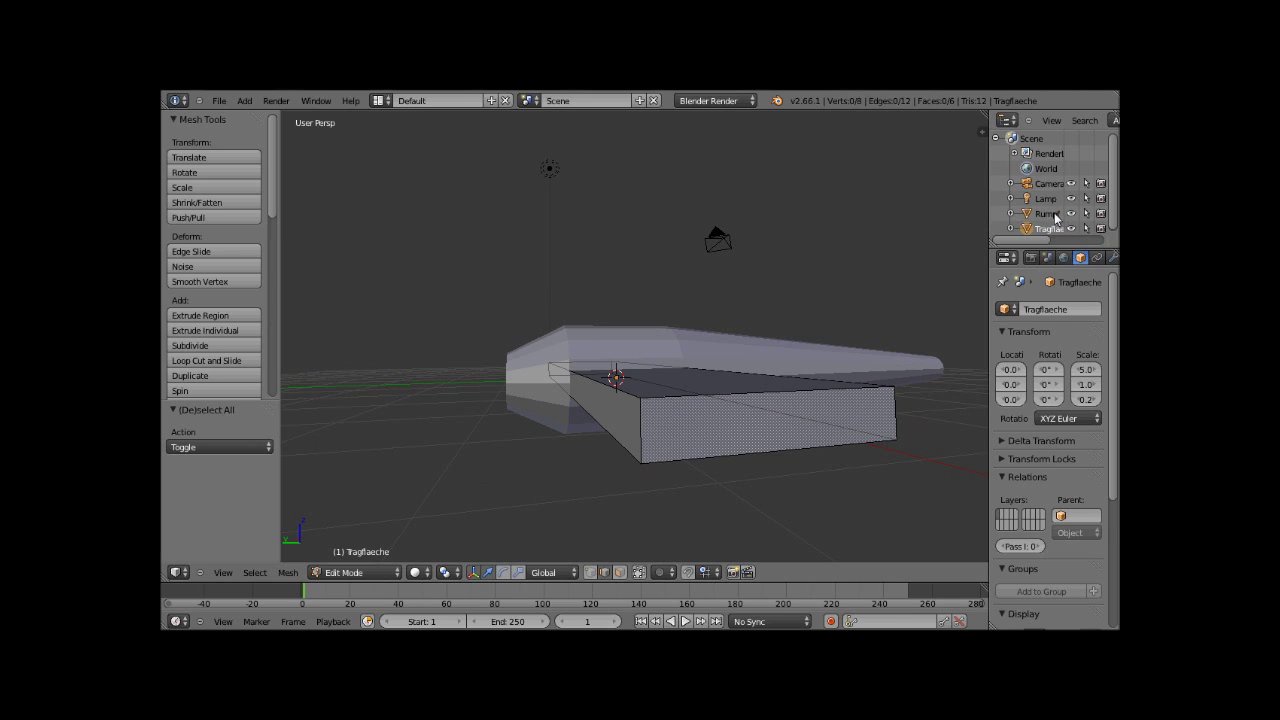
pyautogui.click(1046, 213)
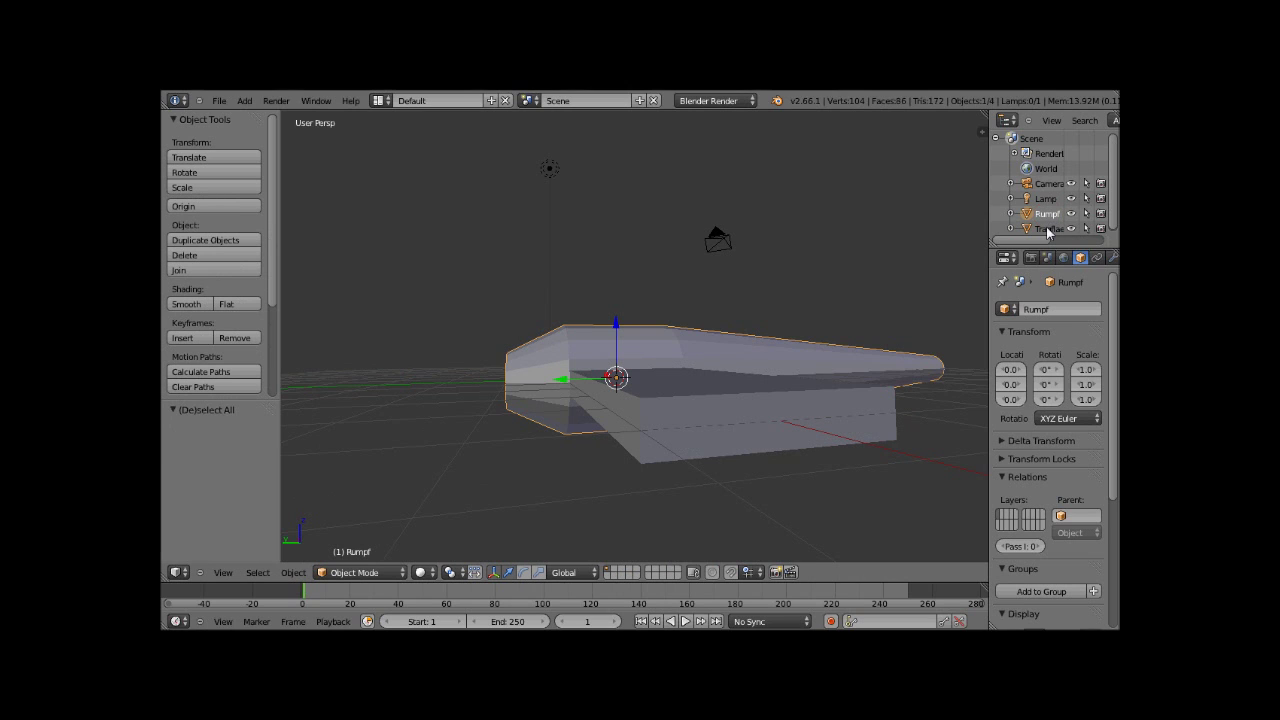
pyautogui.click(1047, 229)
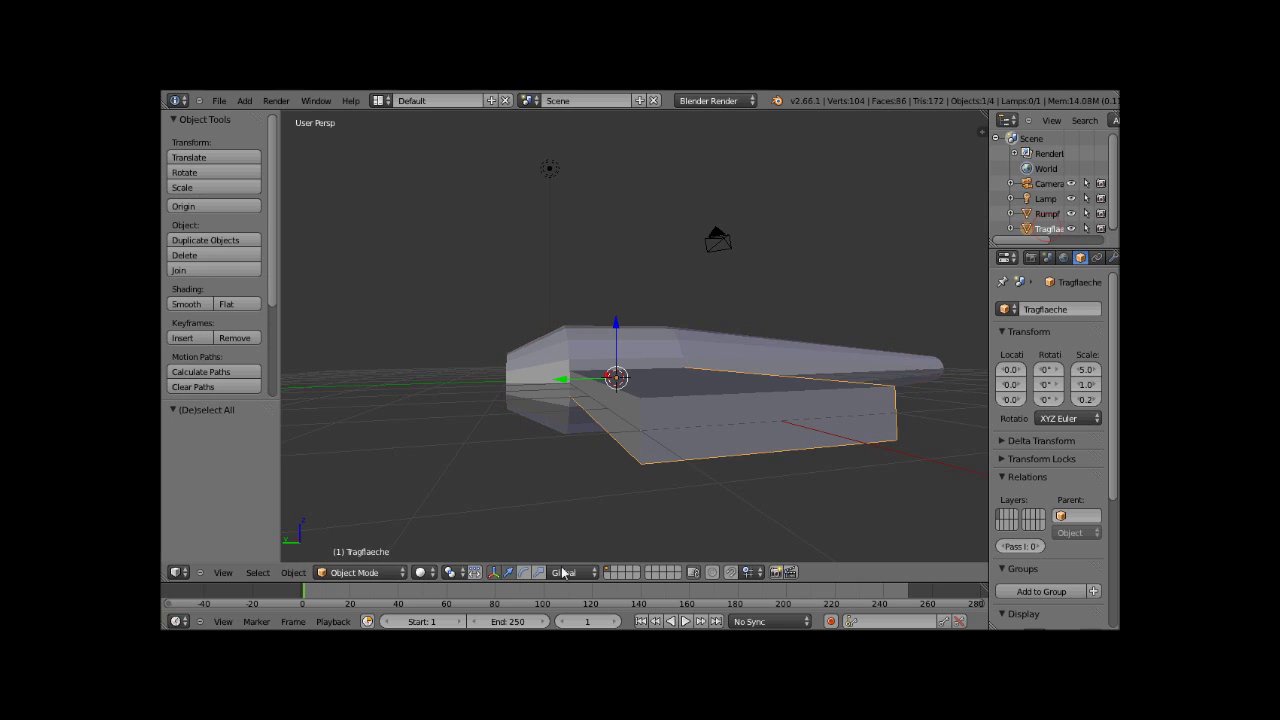
pyautogui.click(360, 572)
pyautogui.click(363, 543)
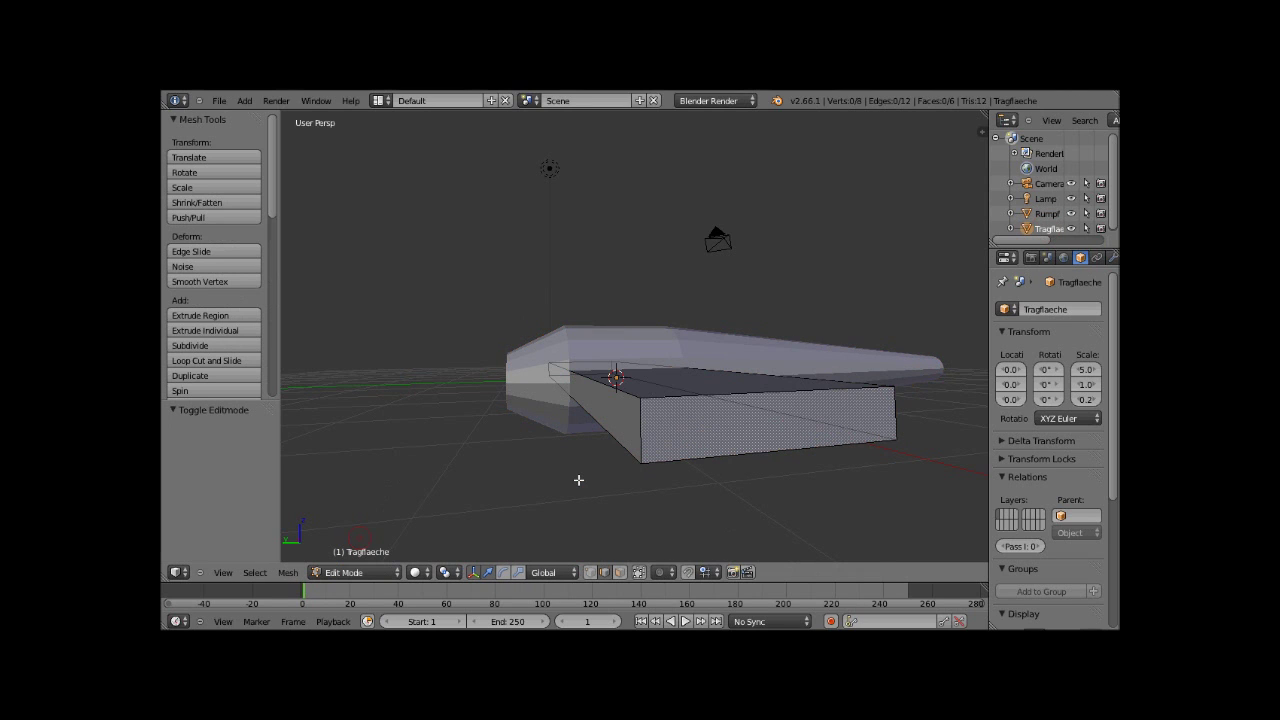
pyautogui.moveTo(696, 437)
pyautogui.mouseDown(button='middle')
pyautogui.moveTo(697, 460)
pyautogui.moveTo(700, 428)
pyautogui.moveTo(651, 402)
pyautogui.mouseUp(button='middle')
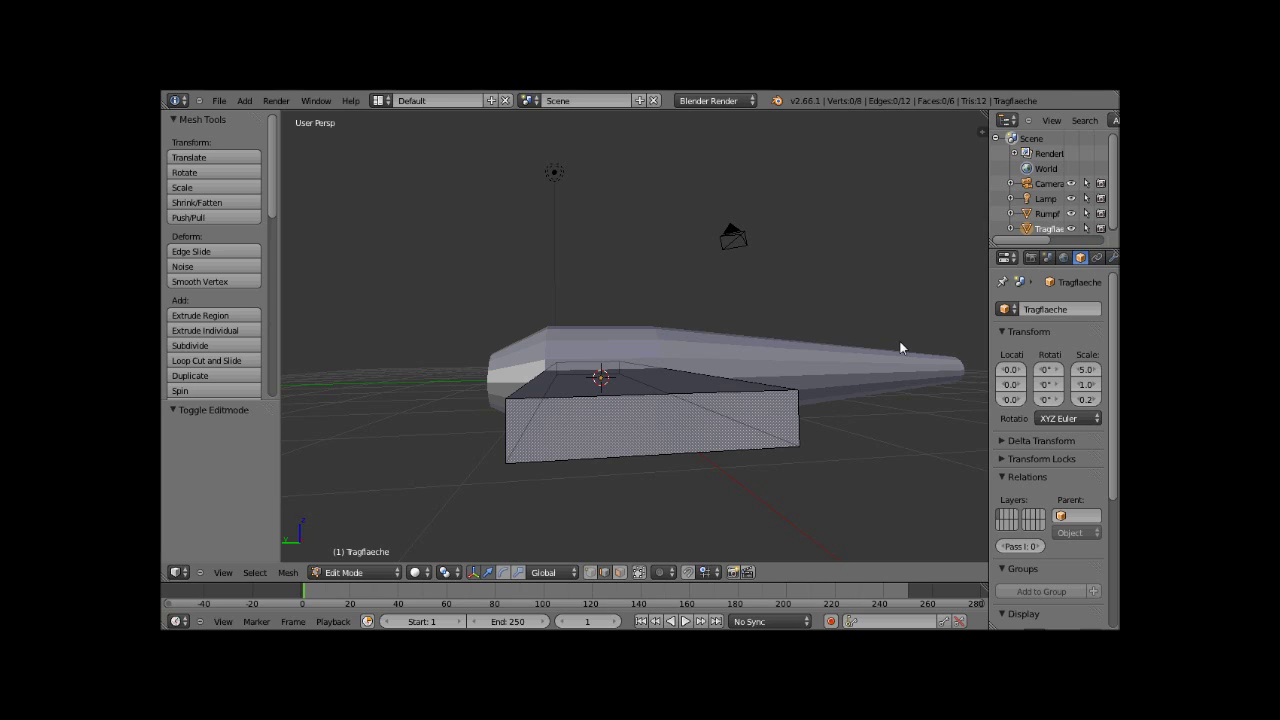
pyautogui.click(616, 578)
# Subdivide the wing's front top and front bottom edges at their midpoints, then deselect all.
pyautogui.rightClick(650, 395)
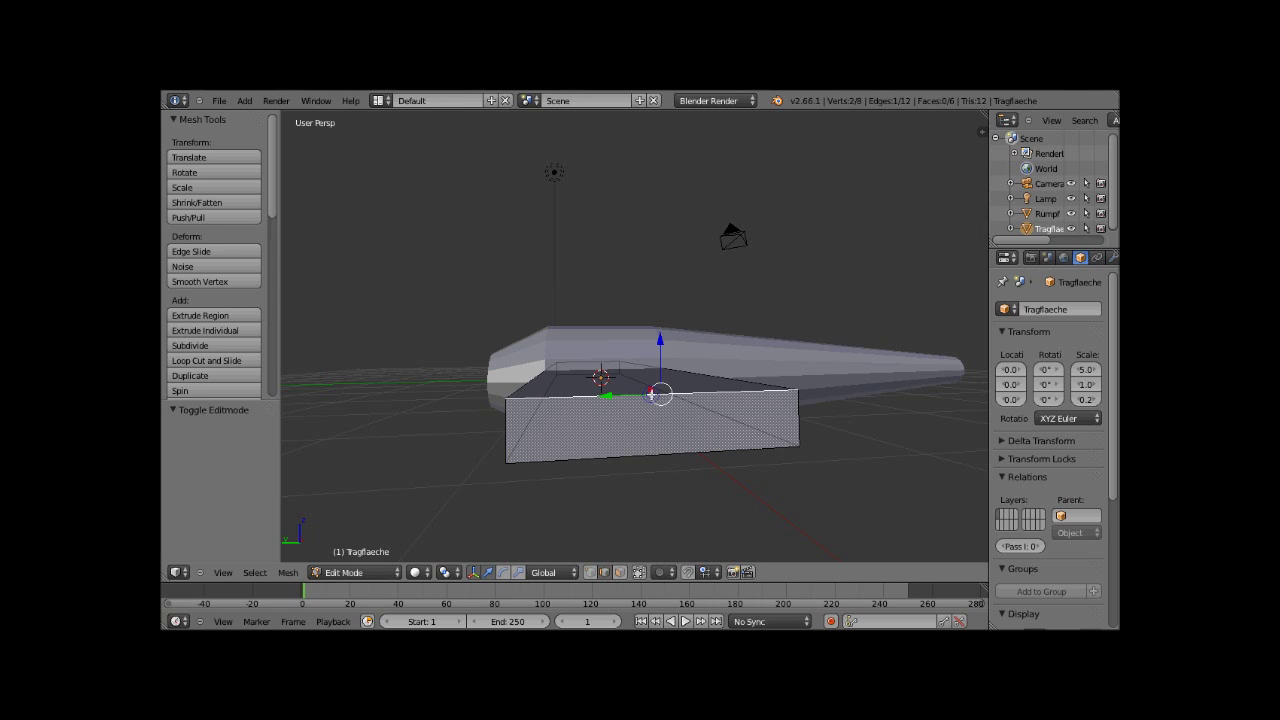
pyautogui.click(202, 347)
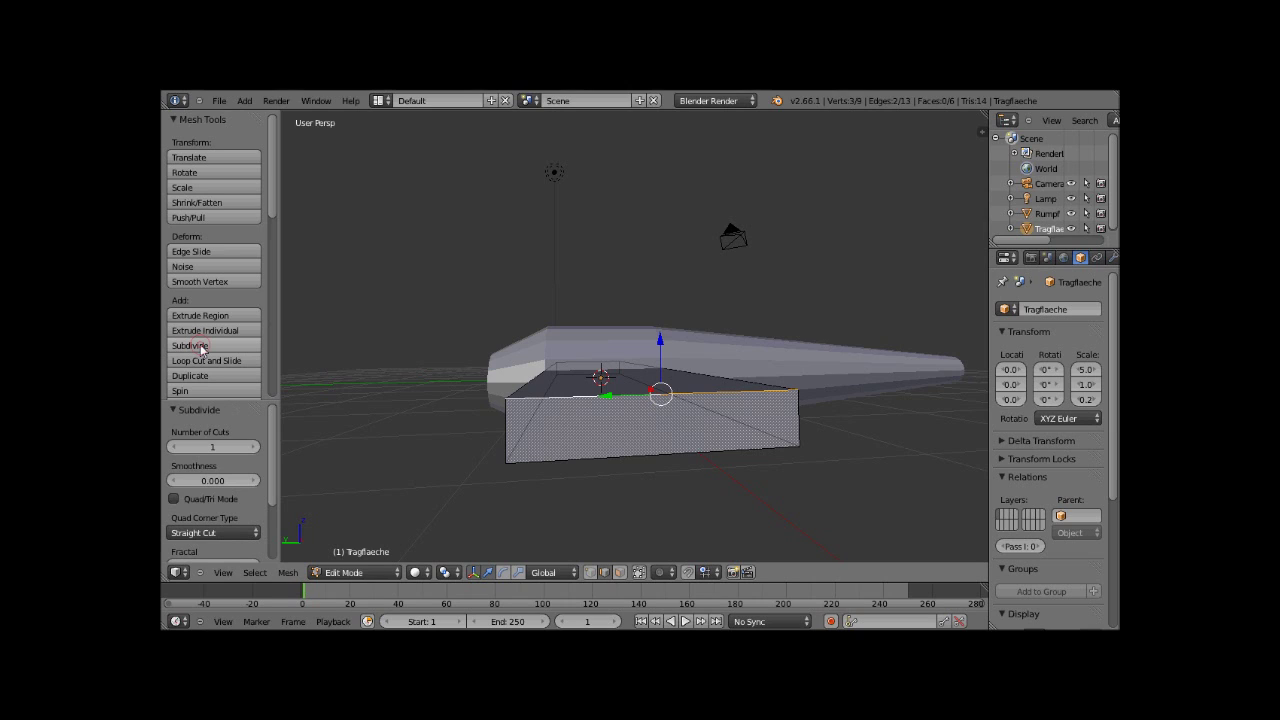
pyautogui.rightClick(646, 455)
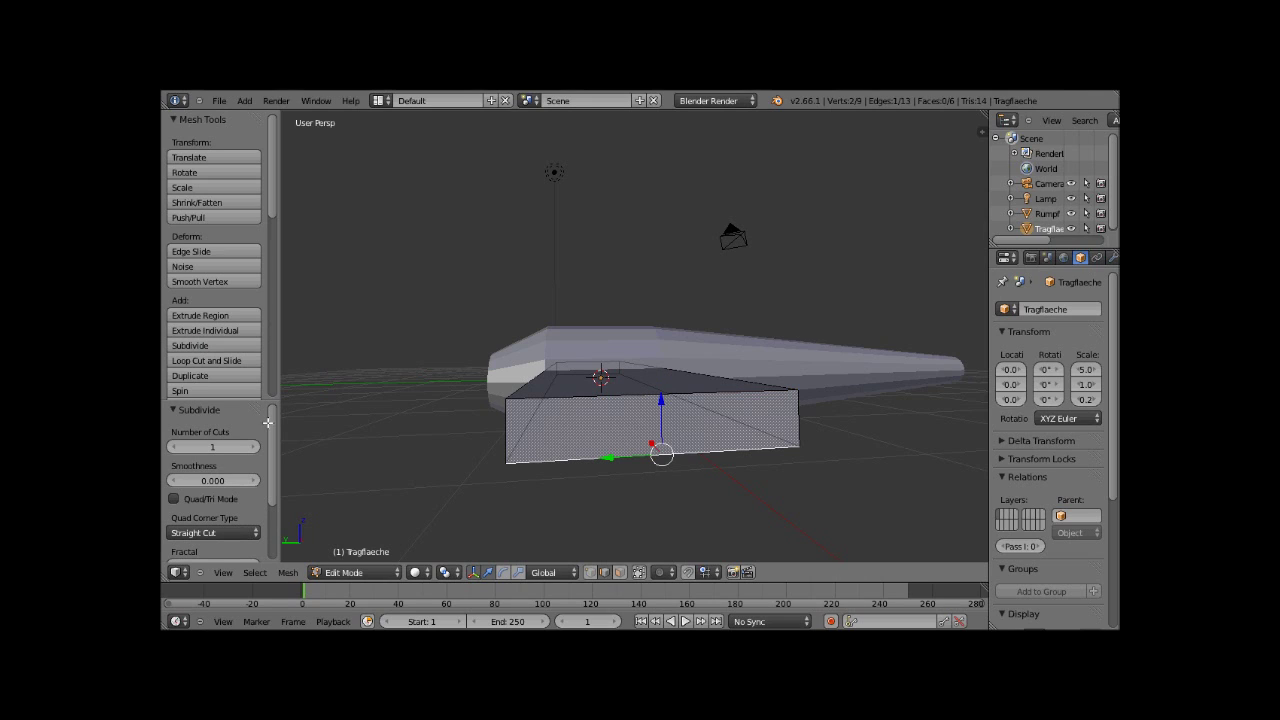
pyautogui.click(212, 347)
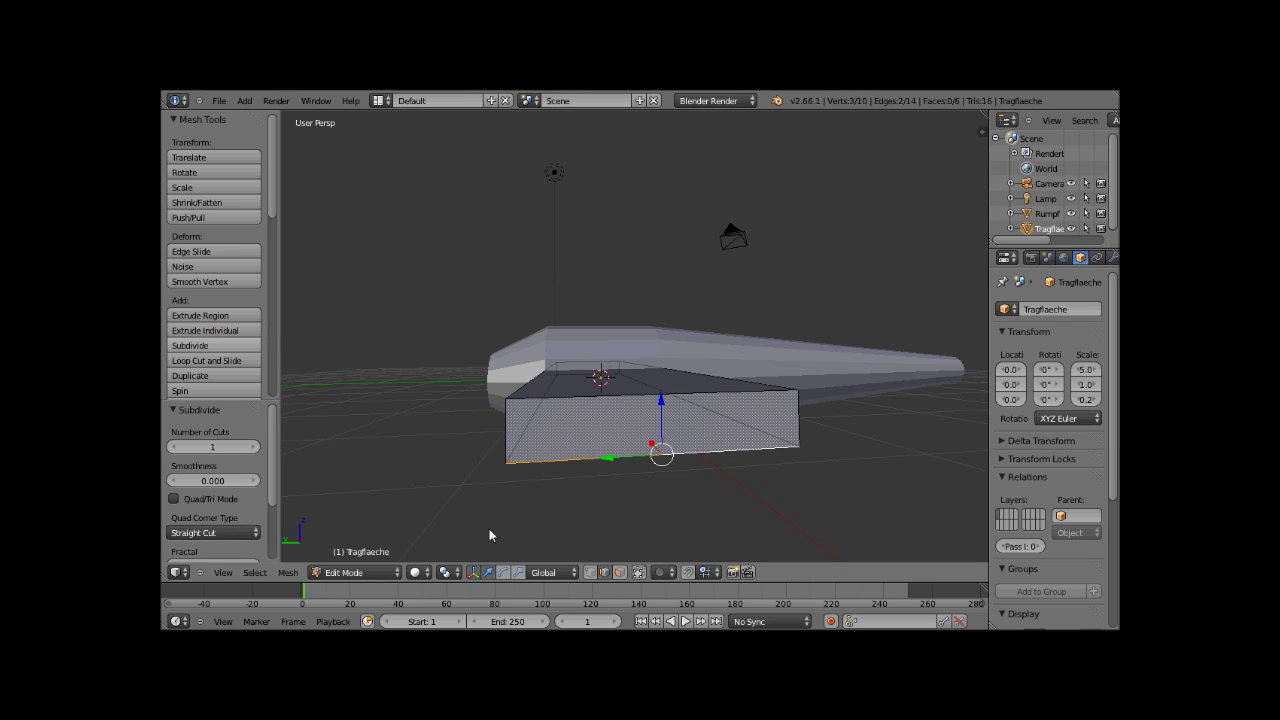
pyautogui.click(592, 574)
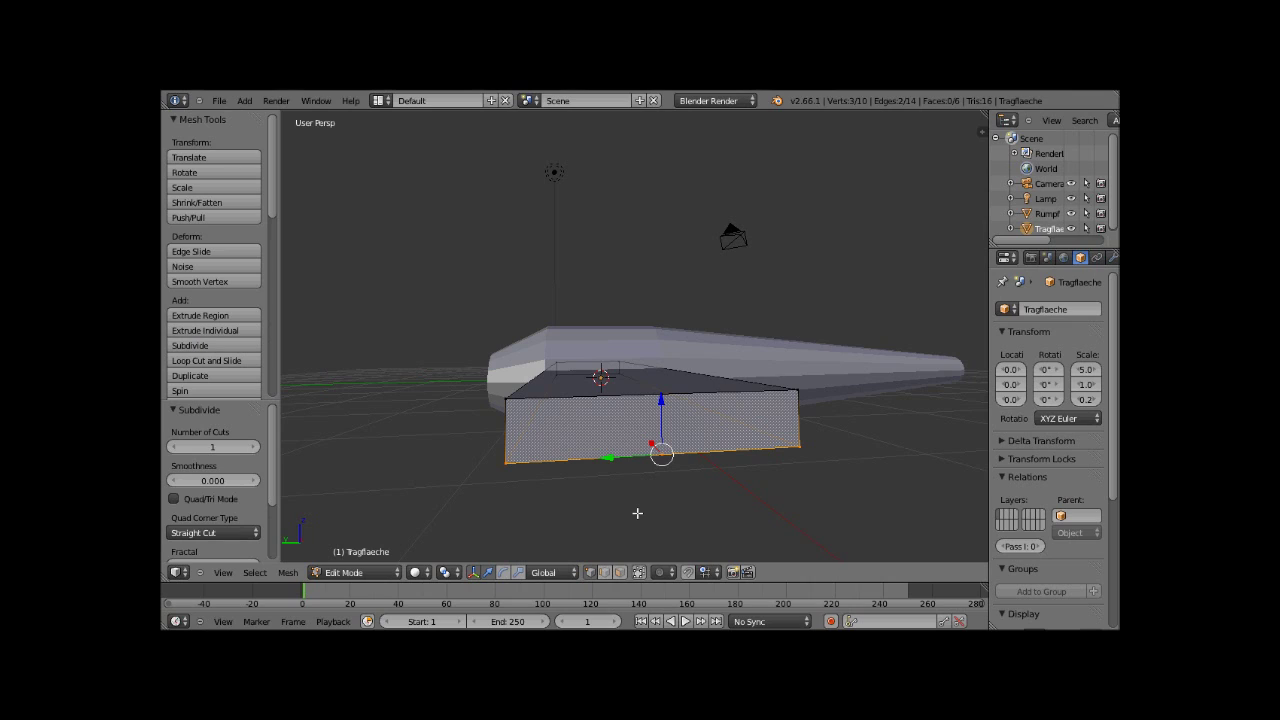
pyautogui.press('a')
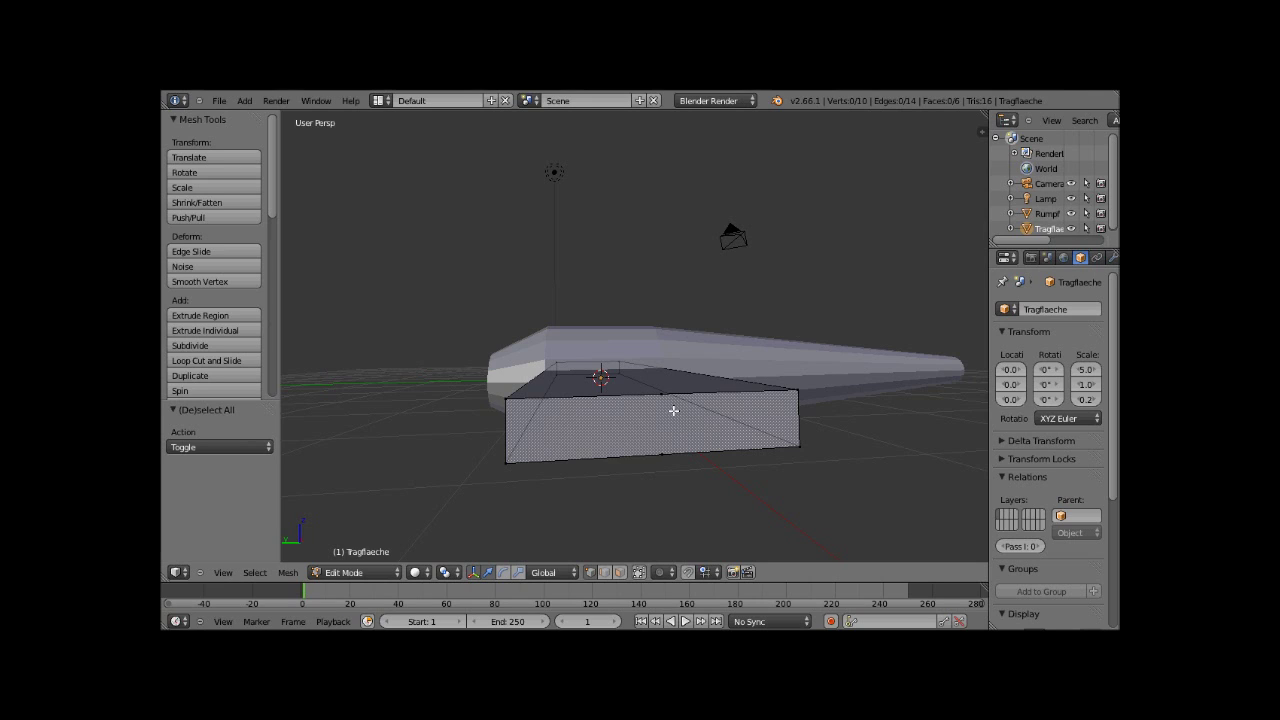
# Knife-cut an edge joining the top and bottom midpoints across the wing's end face.
pyautogui.press('k')
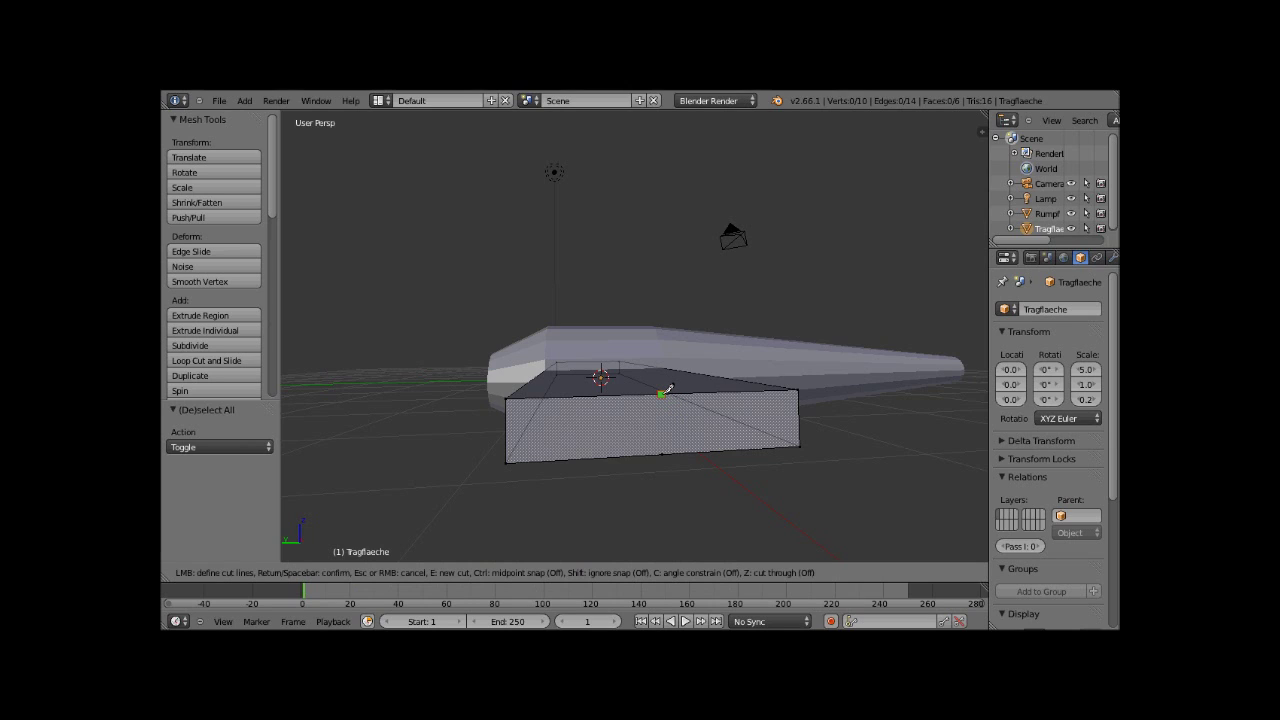
pyautogui.click(662, 393)
pyautogui.click(668, 444)
pyautogui.press('Return')
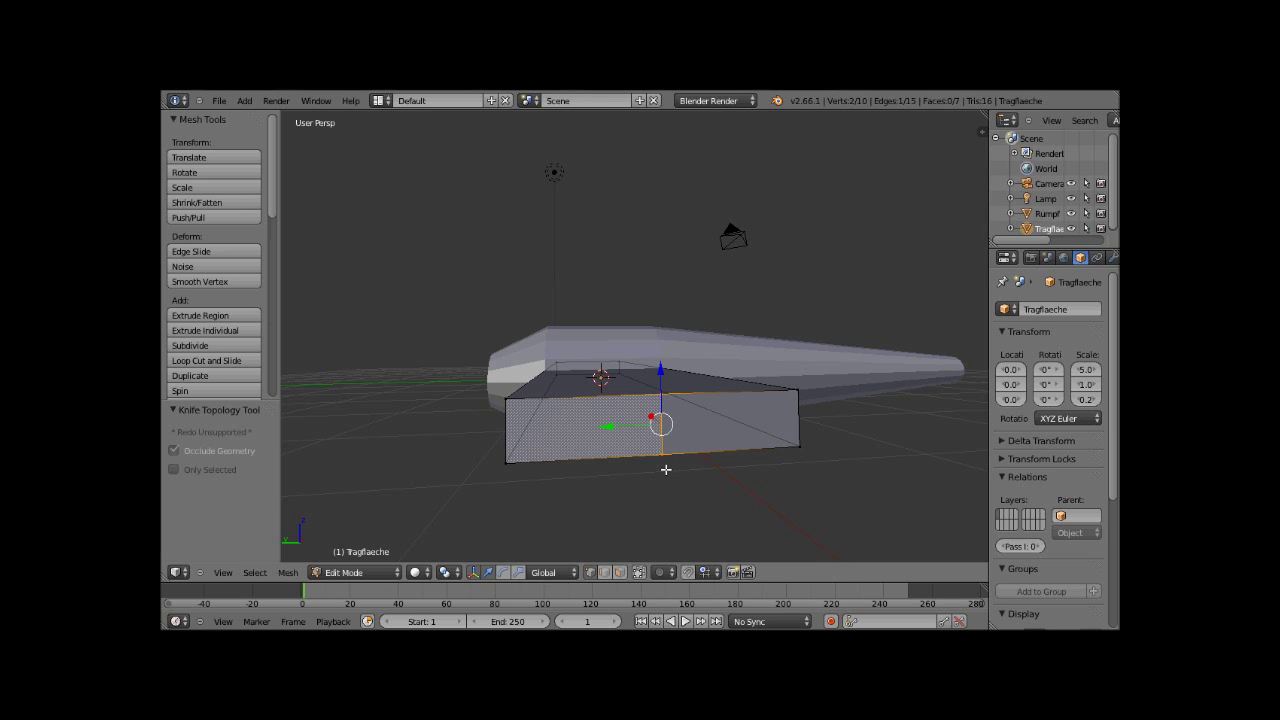
pyautogui.moveTo(666, 469)
pyautogui.mouseDown(button='middle')
pyautogui.moveTo(708, 483)
pyautogui.moveTo(708, 470)
pyautogui.mouseUp(button='middle')
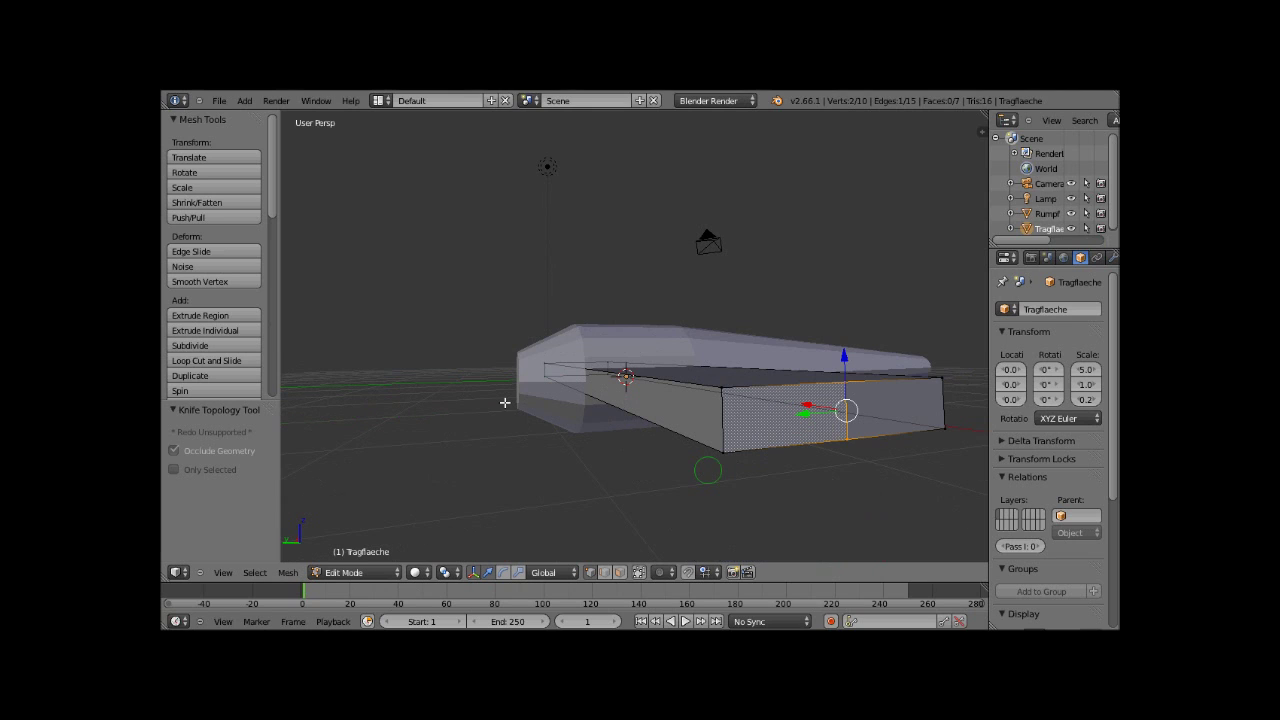
pyautogui.moveTo(505, 402)
pyautogui.mouseDown(button='middle')
pyautogui.moveTo(624, 422)
pyautogui.moveTo(708, 398)
pyautogui.moveTo(665, 404)
pyautogui.mouseUp(button='middle')
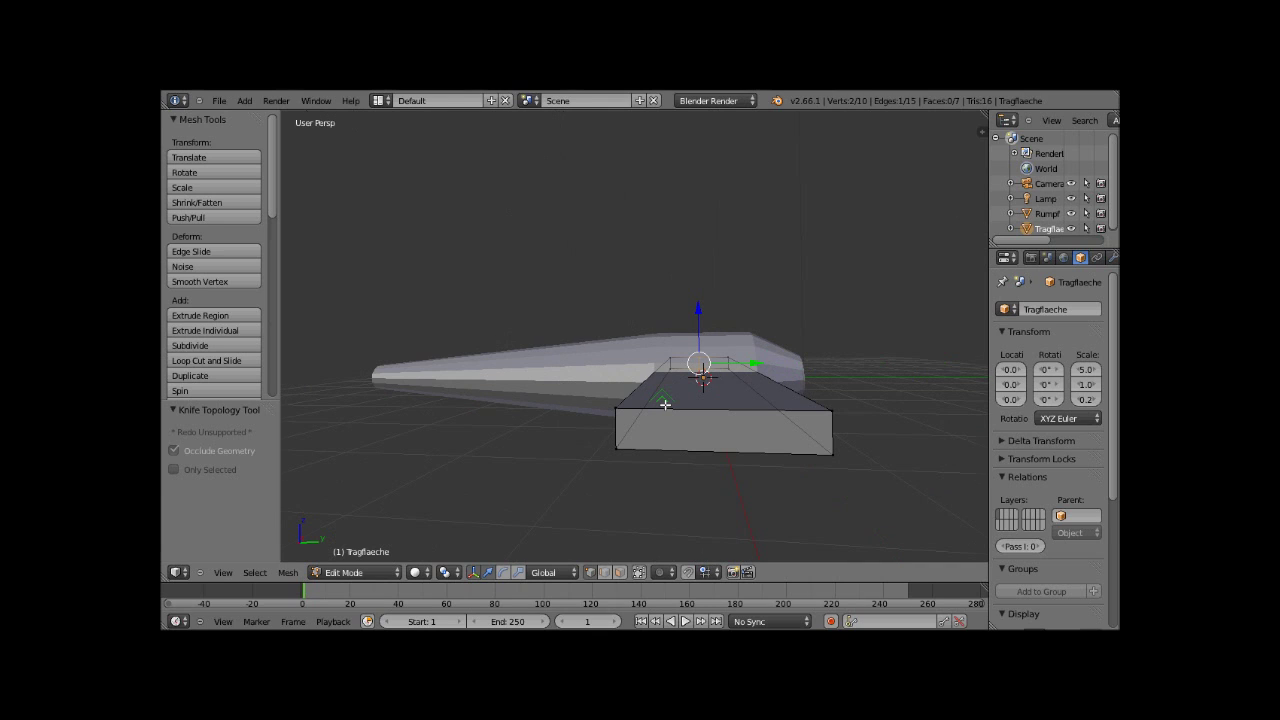
# Try subdividing the wing's opposite end face, then undo it and deselect.
pyautogui.click(620, 573)
pyautogui.rightClick(660, 432)
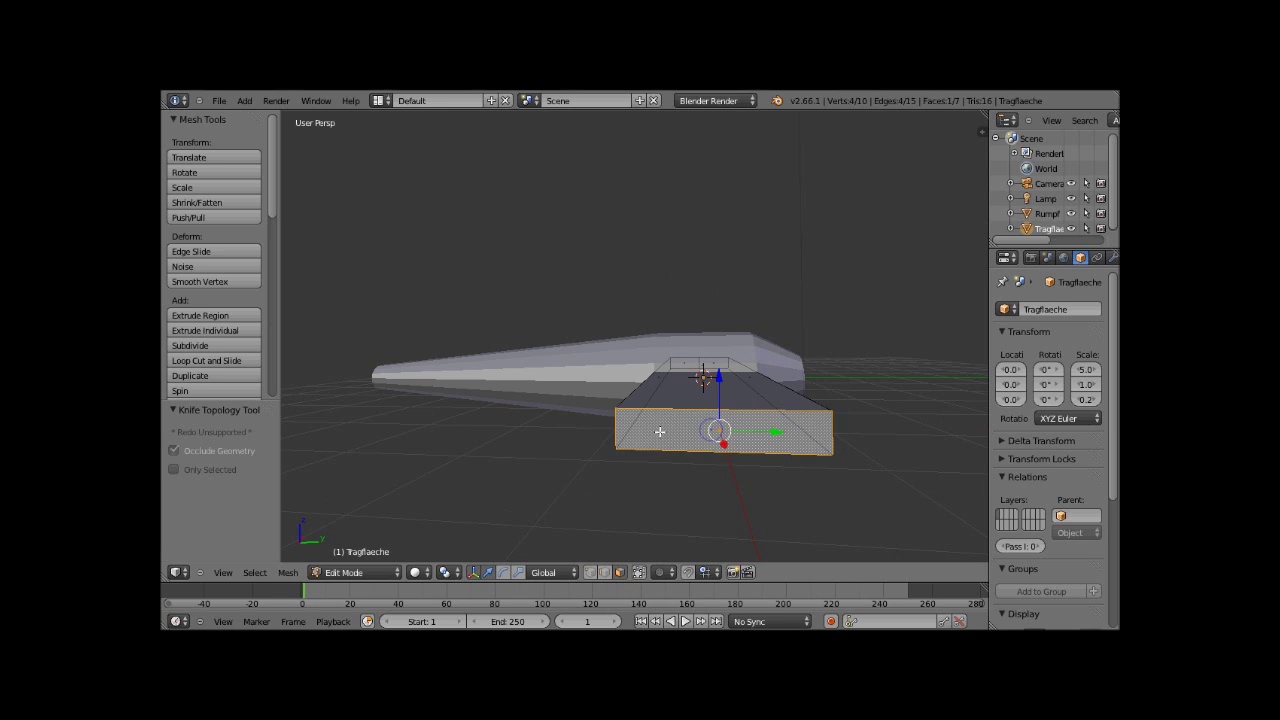
pyautogui.click(196, 343)
pyautogui.scroll(2, 707, 466)
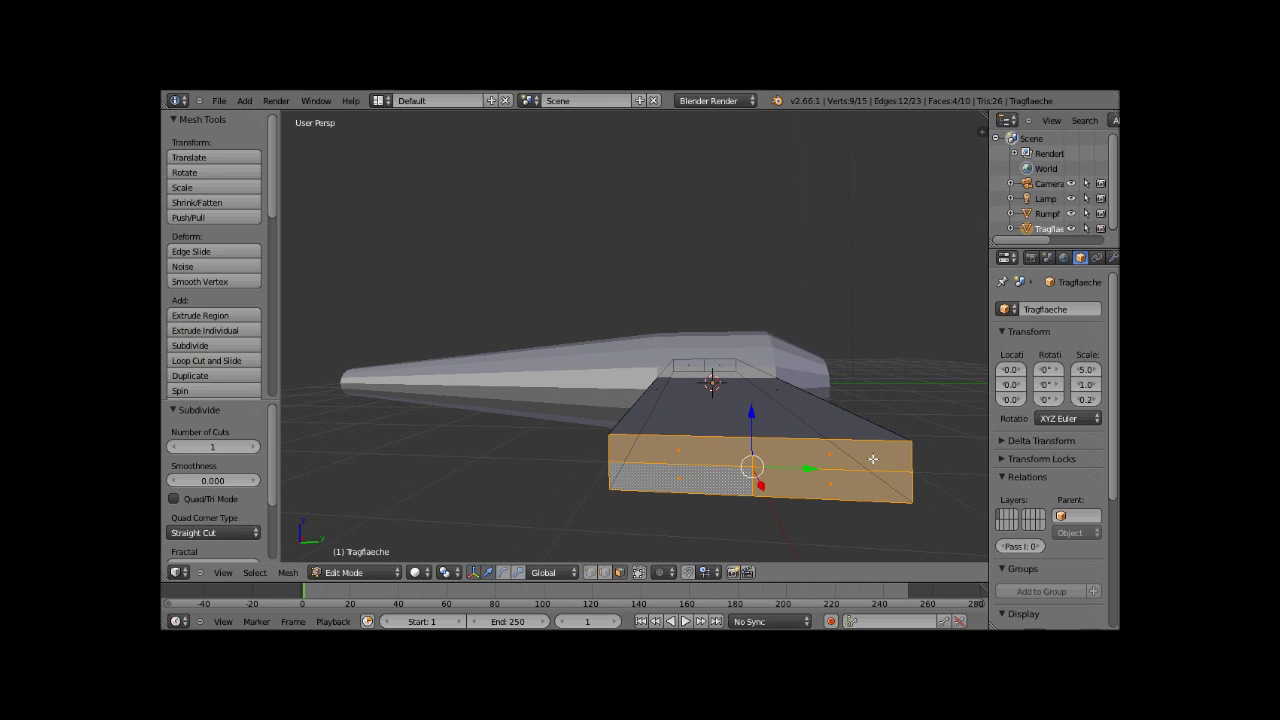
pyautogui.scroll(-2, 743, 467)
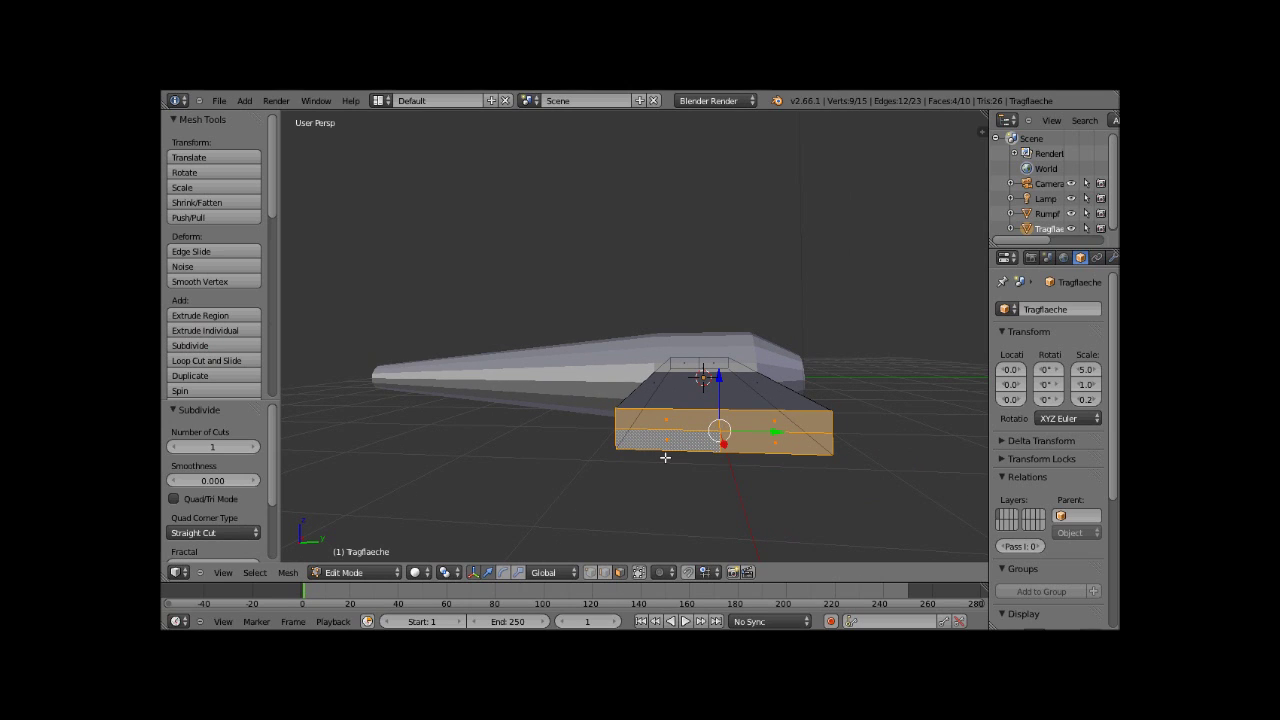
pyautogui.hotkey('ctrl', 'z')
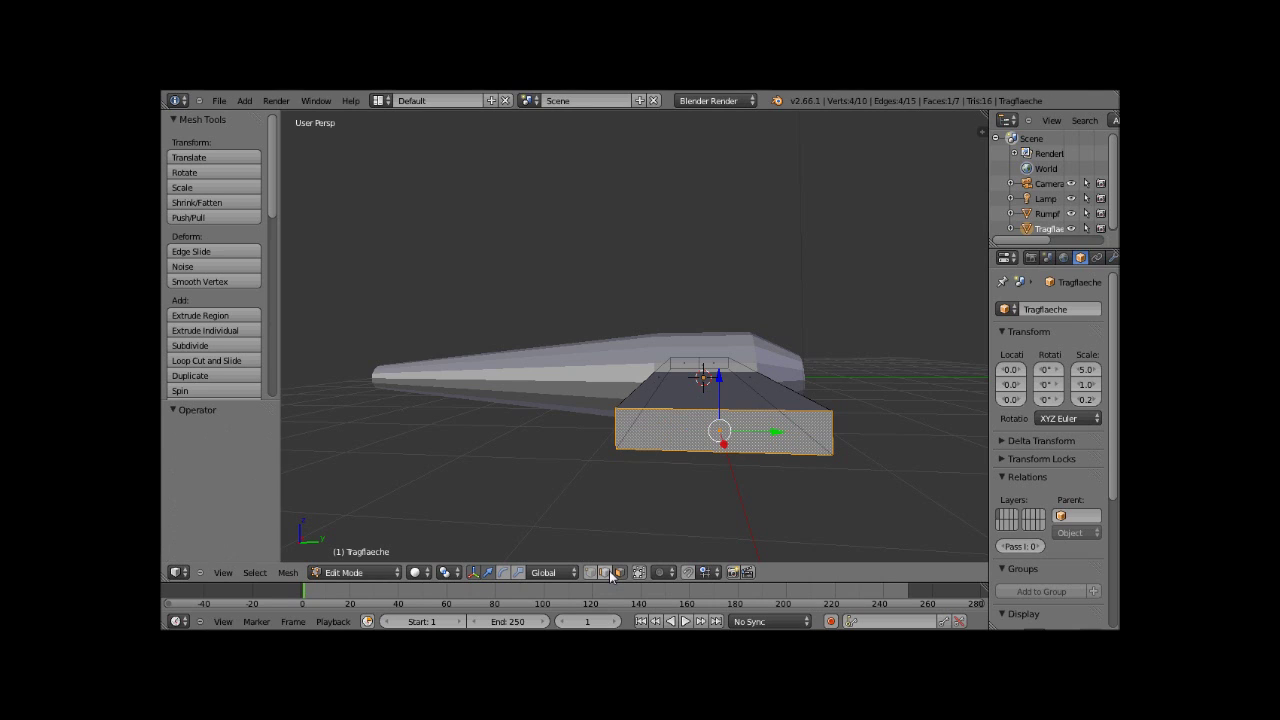
pyautogui.press('a')
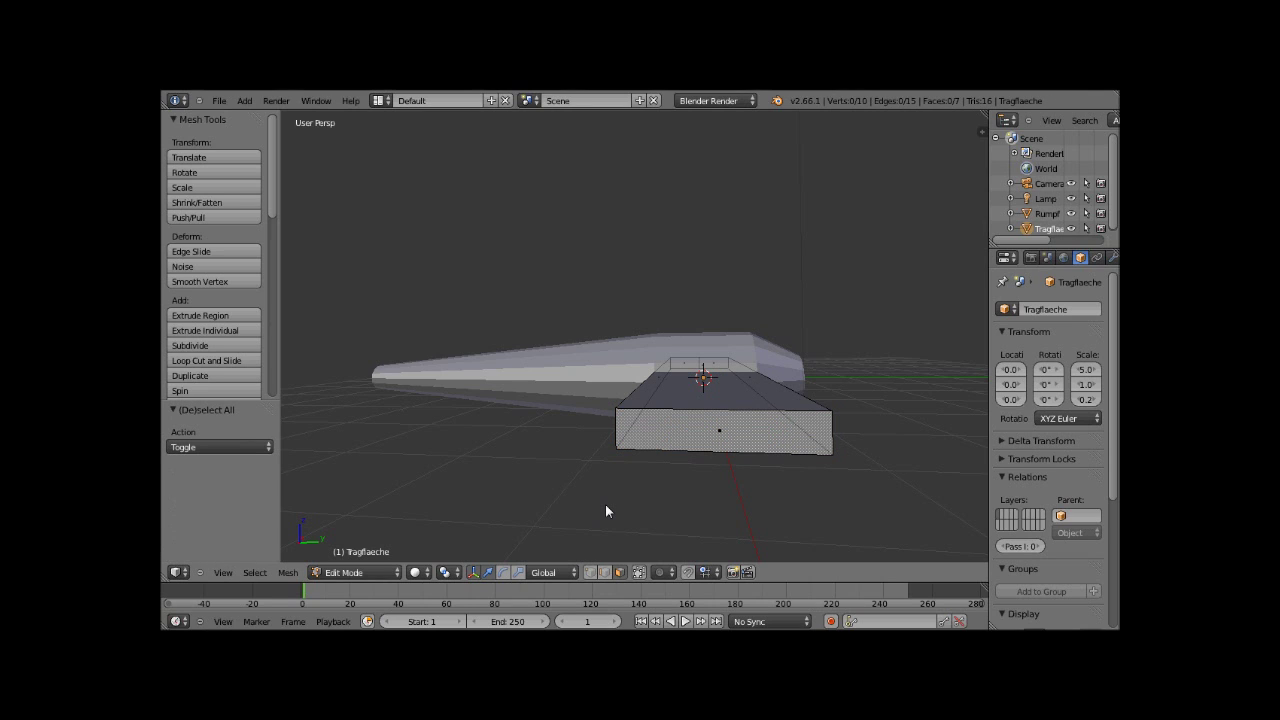
# In edge mode, subdivide the end face's top and bottom edges separately.
pyautogui.click(606, 577)
pyautogui.rightClick(699, 409)
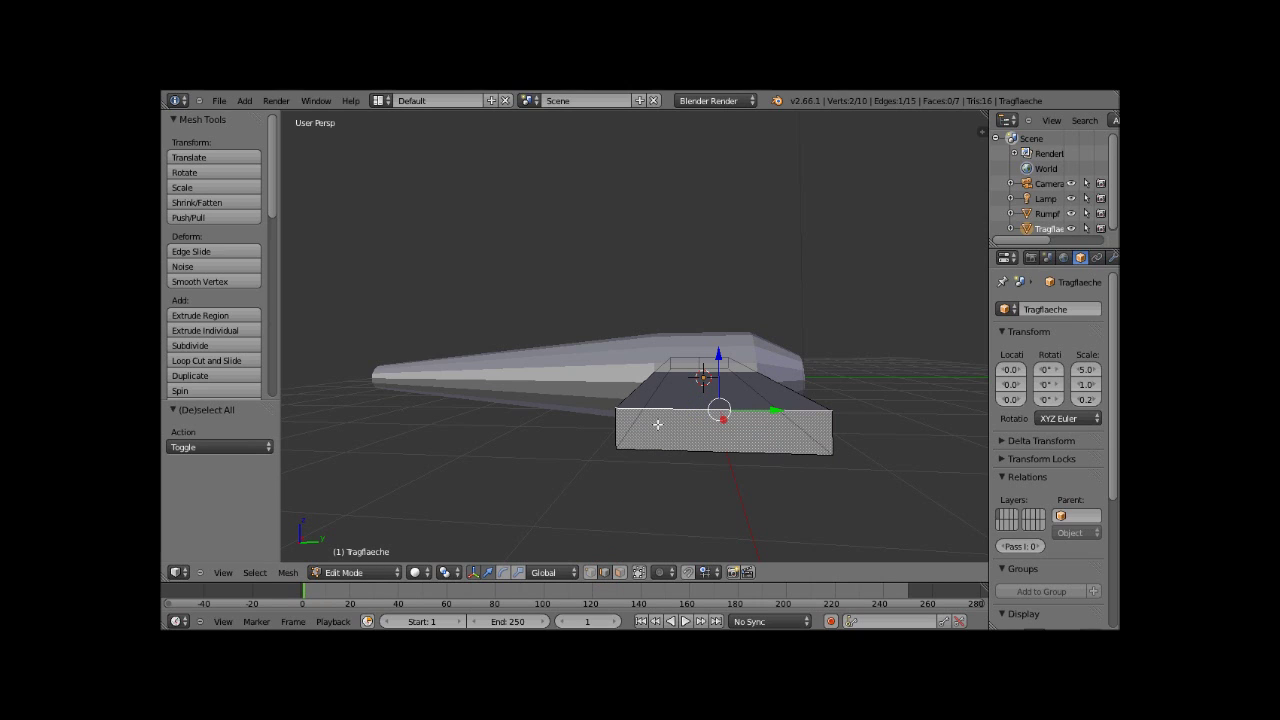
pyautogui.click(214, 346)
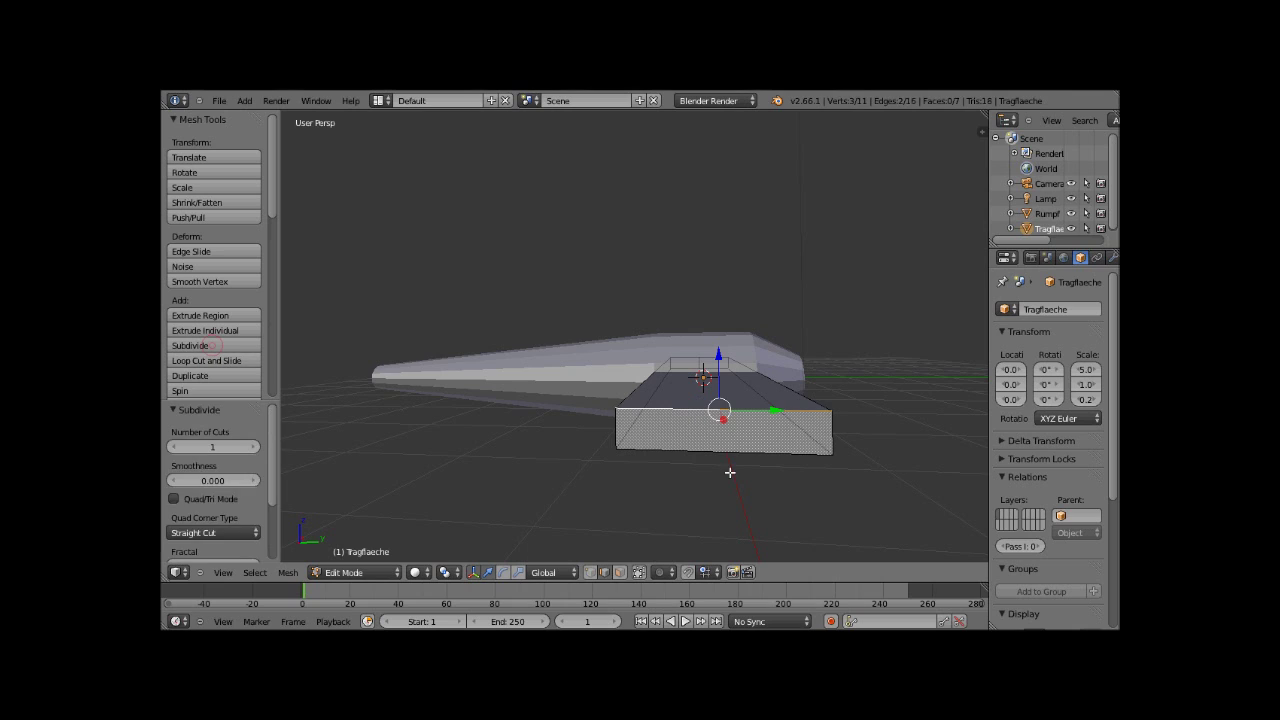
pyautogui.press('a')
pyautogui.rightClick(726, 451)
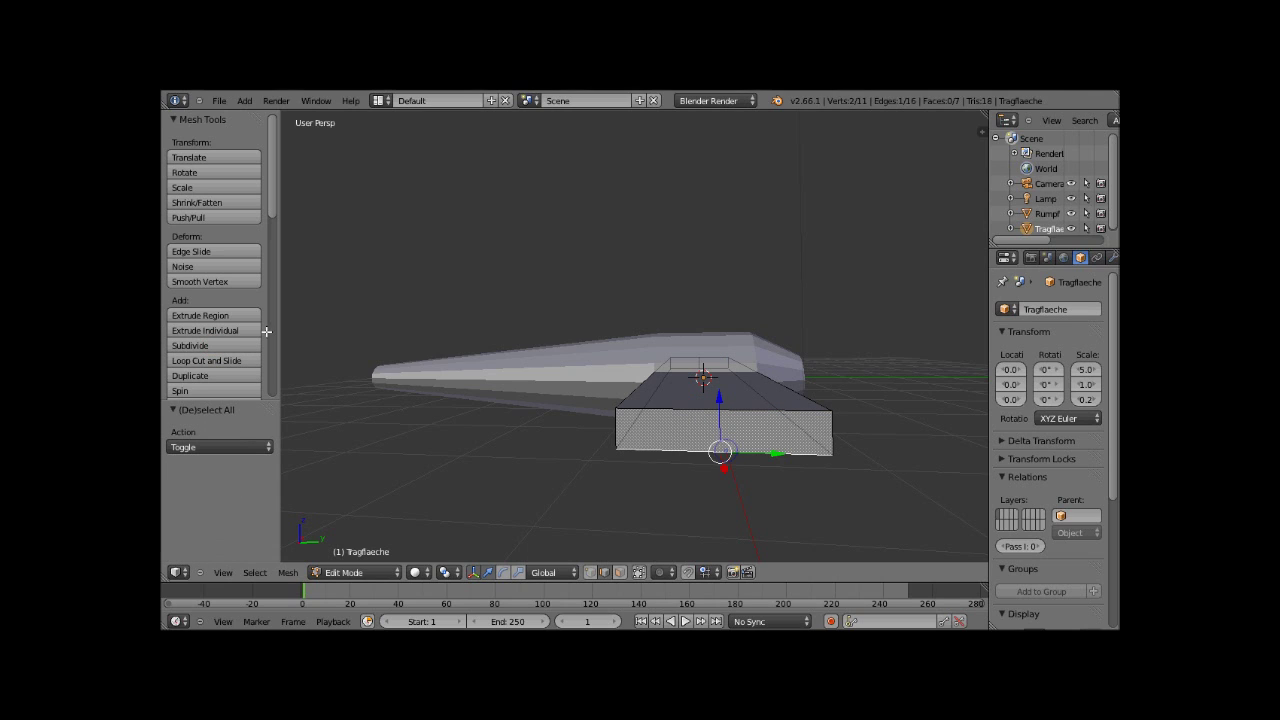
pyautogui.click(205, 345)
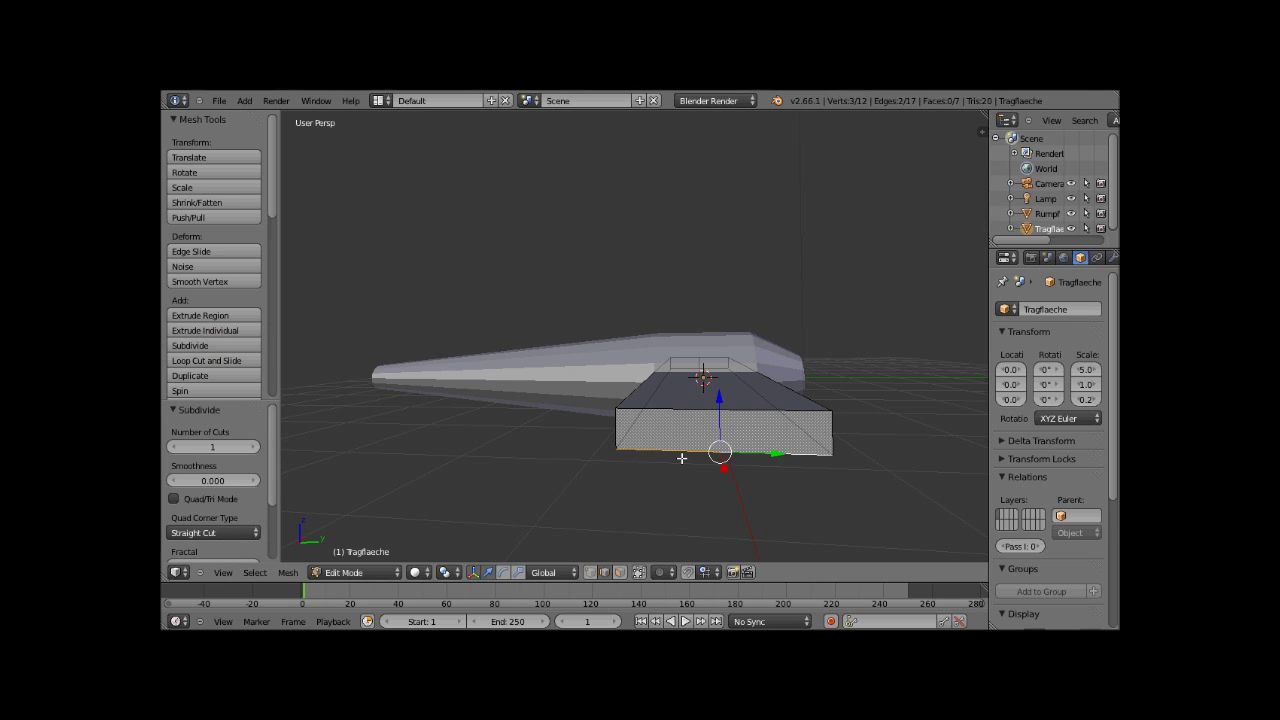
# Knife-cut a new edge joining the top and bottom midpoints of the end face.
pyautogui.press('a')
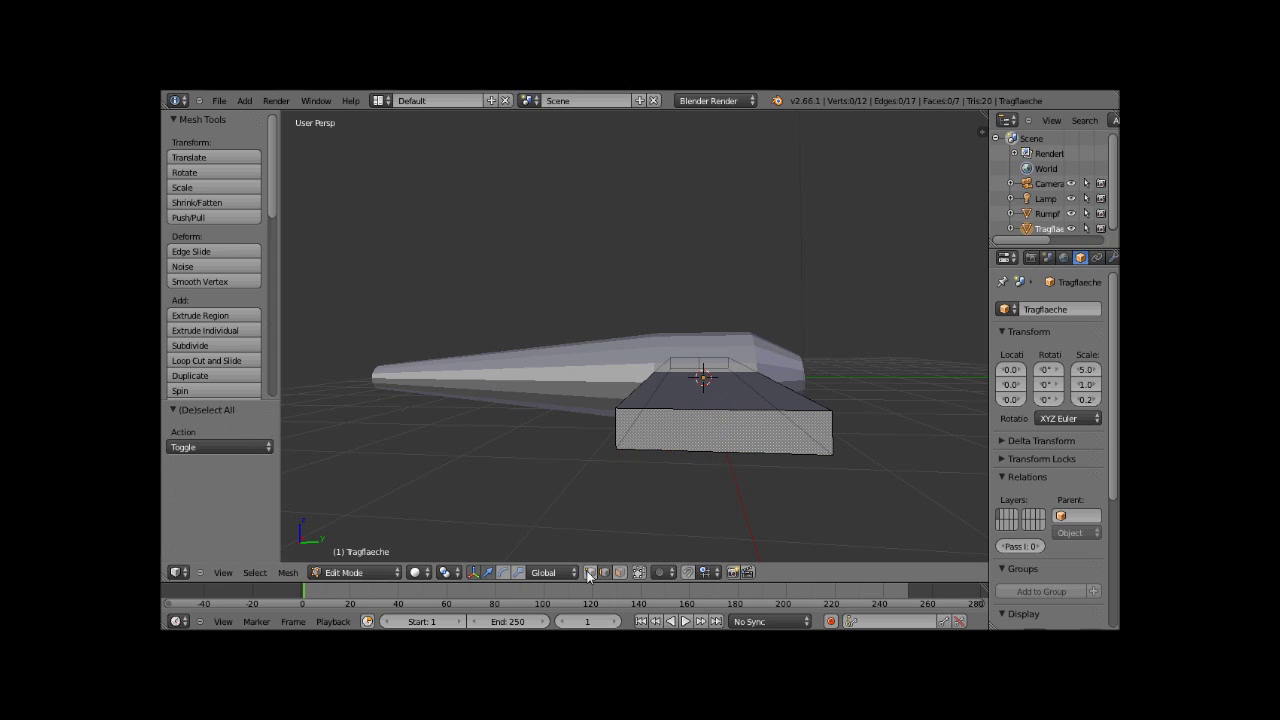
pyautogui.click(604, 572)
pyautogui.press('k')
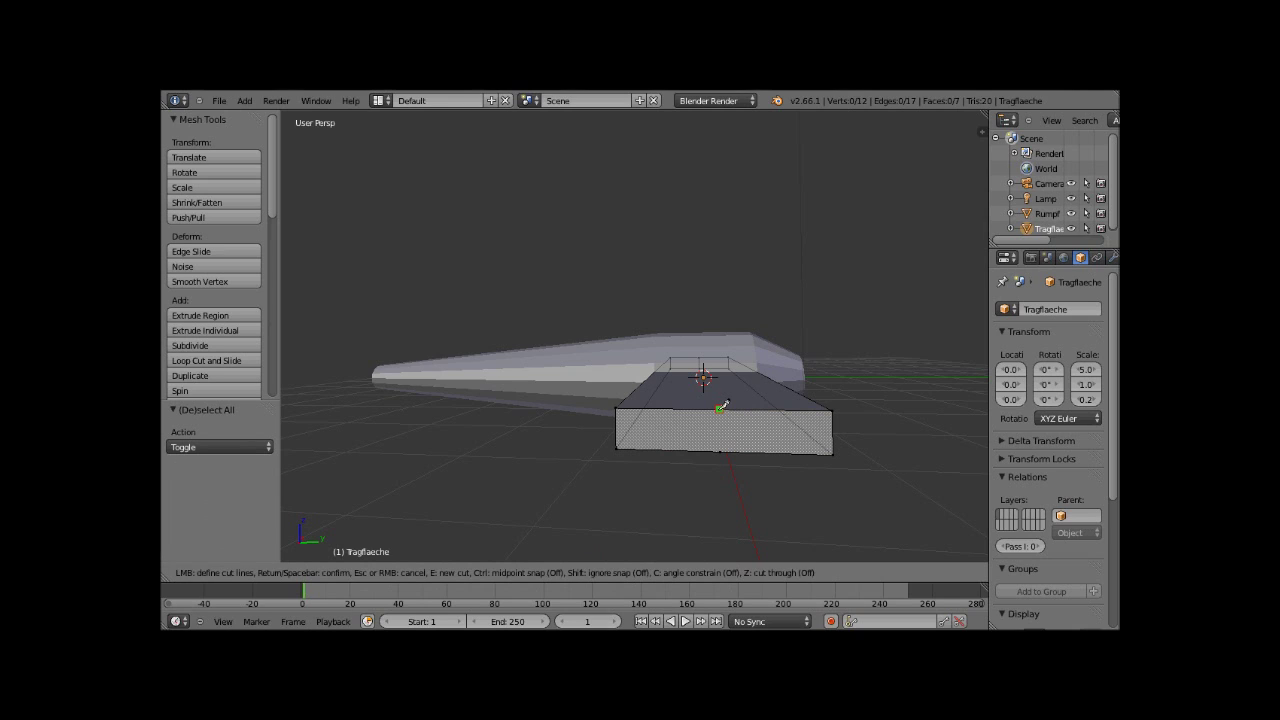
pyautogui.click(721, 408)
pyautogui.press('Return')
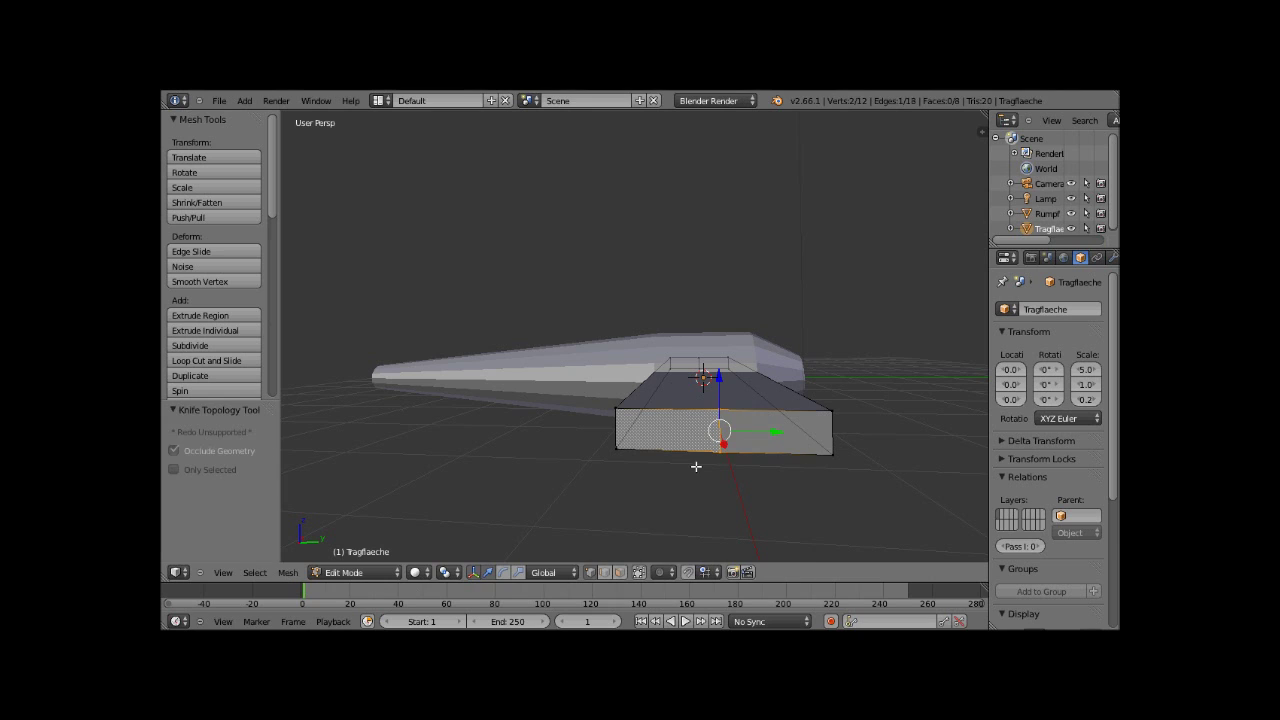
pyautogui.moveTo(696, 466)
pyautogui.mouseDown(button='middle')
pyautogui.moveTo(772, 500)
pyautogui.moveTo(719, 544)
pyautogui.moveTo(735, 563)
pyautogui.moveTo(735, 504)
pyautogui.moveTo(705, 454)
pyautogui.mouseUp(button='middle')
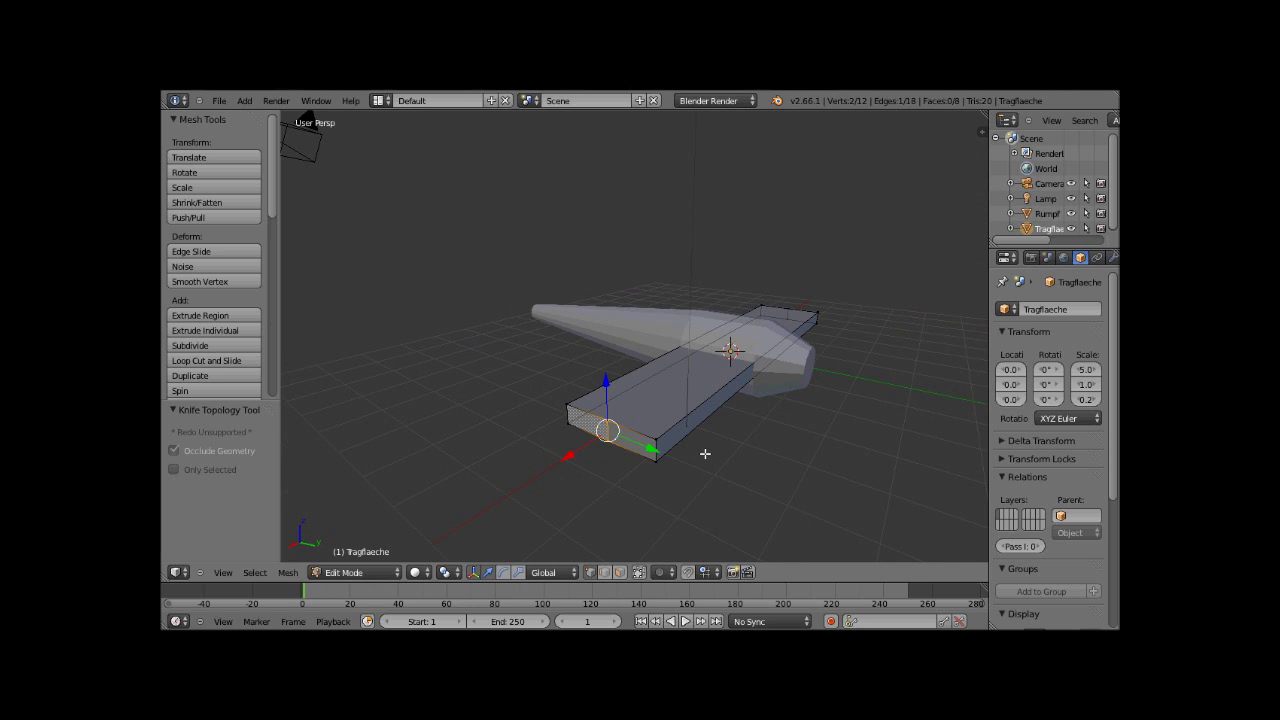
# Move the edge at the wing's near tip -0.5 along X.
pyautogui.press('a')
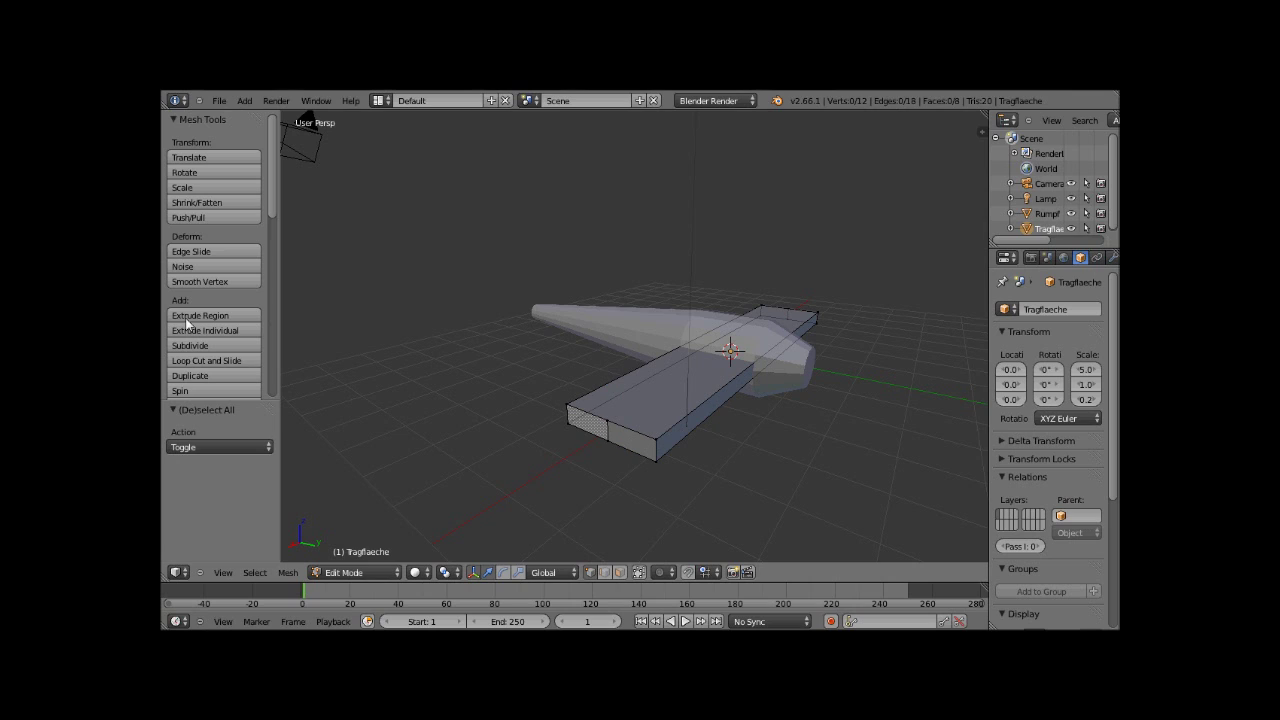
pyautogui.keyDown('shift'); pyautogui.click(611, 572); pyautogui.keyUp('shift')
pyautogui.rightClick(655, 449)
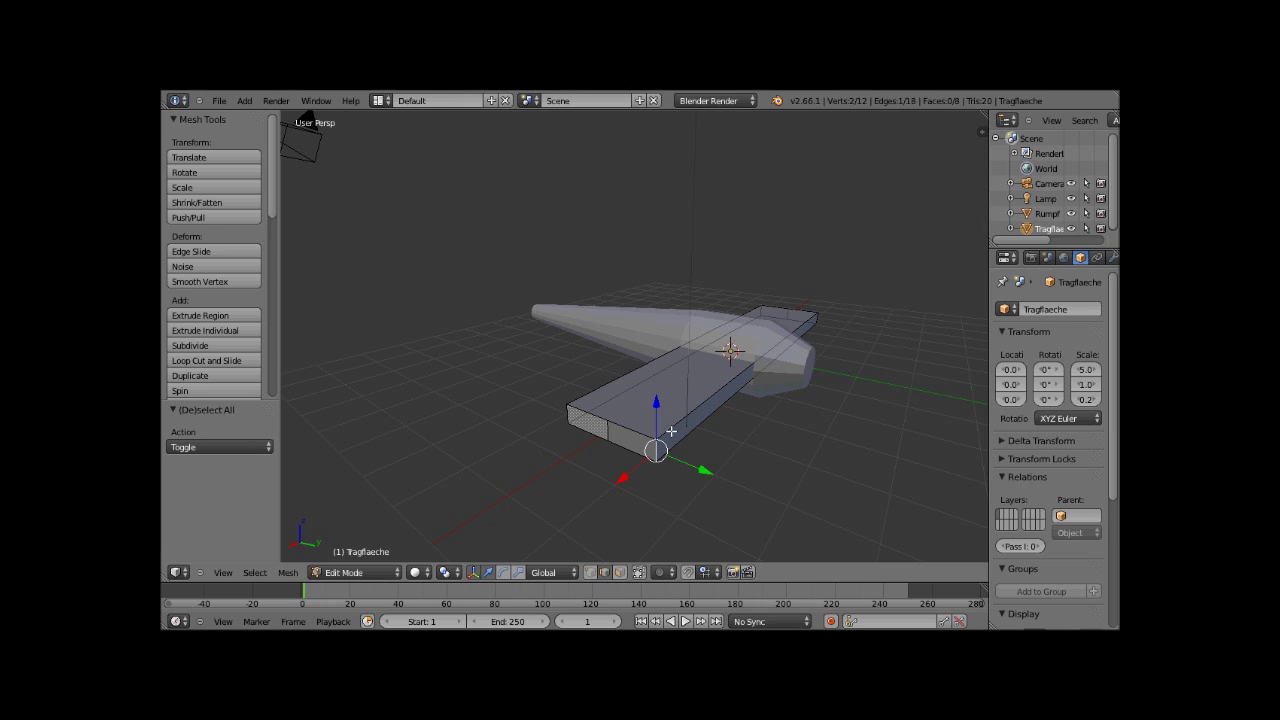
pyautogui.click(214, 158)
pyautogui.click(232, 446)
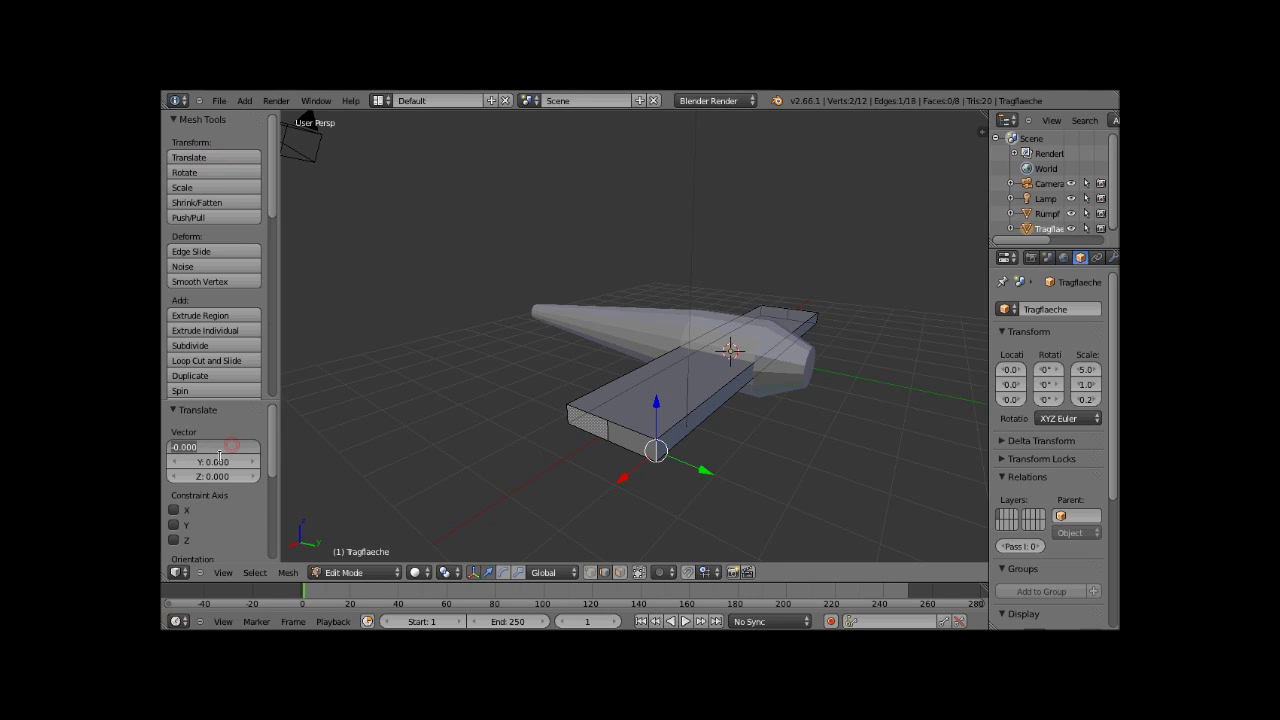
pyautogui.press('BackSpace')
pyautogui.write('.5')
pyautogui.press('Return')
pyautogui.moveTo(537, 383)
pyautogui.mouseDown(button='middle')
pyautogui.moveTo(538, 402)
pyautogui.moveTo(473, 492)
pyautogui.moveTo(438, 483)
pyautogui.moveTo(346, 380)
pyautogui.moveTo(712, 463)
pyautogui.mouseUp(button='middle')
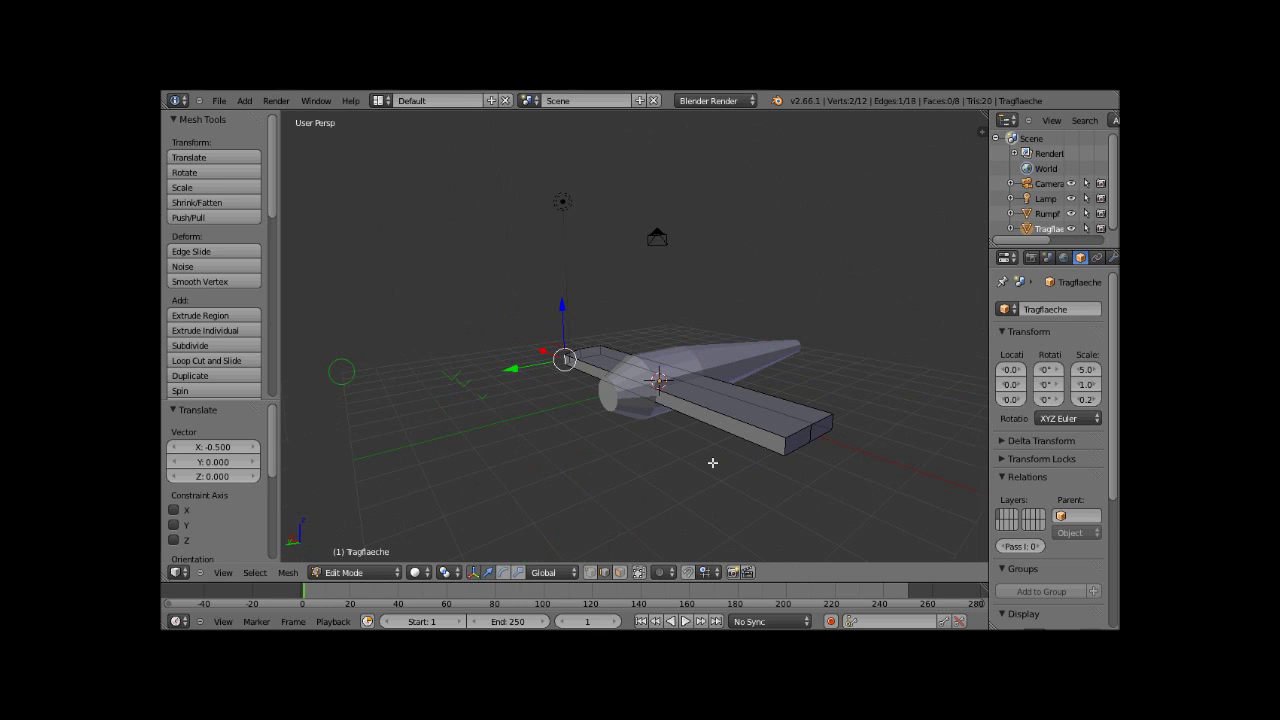
# Move the far wing-tip vertex 0.5 along X and orbit to check both tips.
pyautogui.rightClick(783, 446)
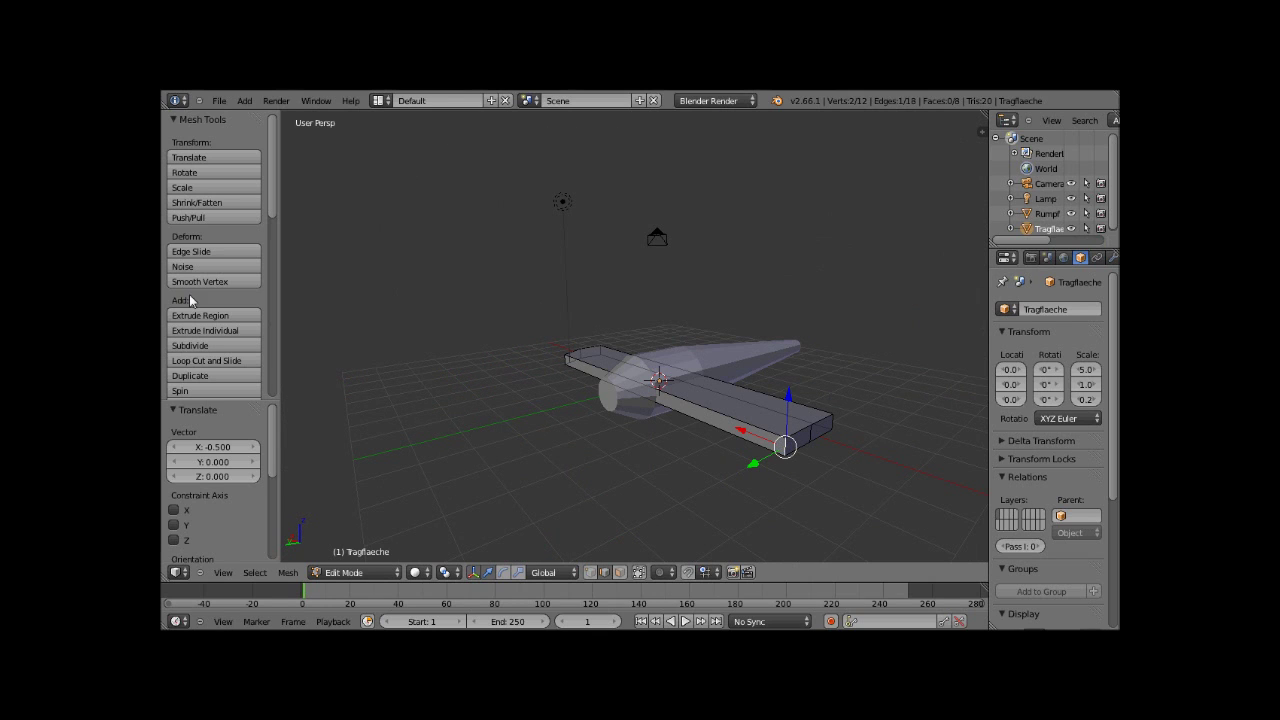
pyautogui.click(219, 158)
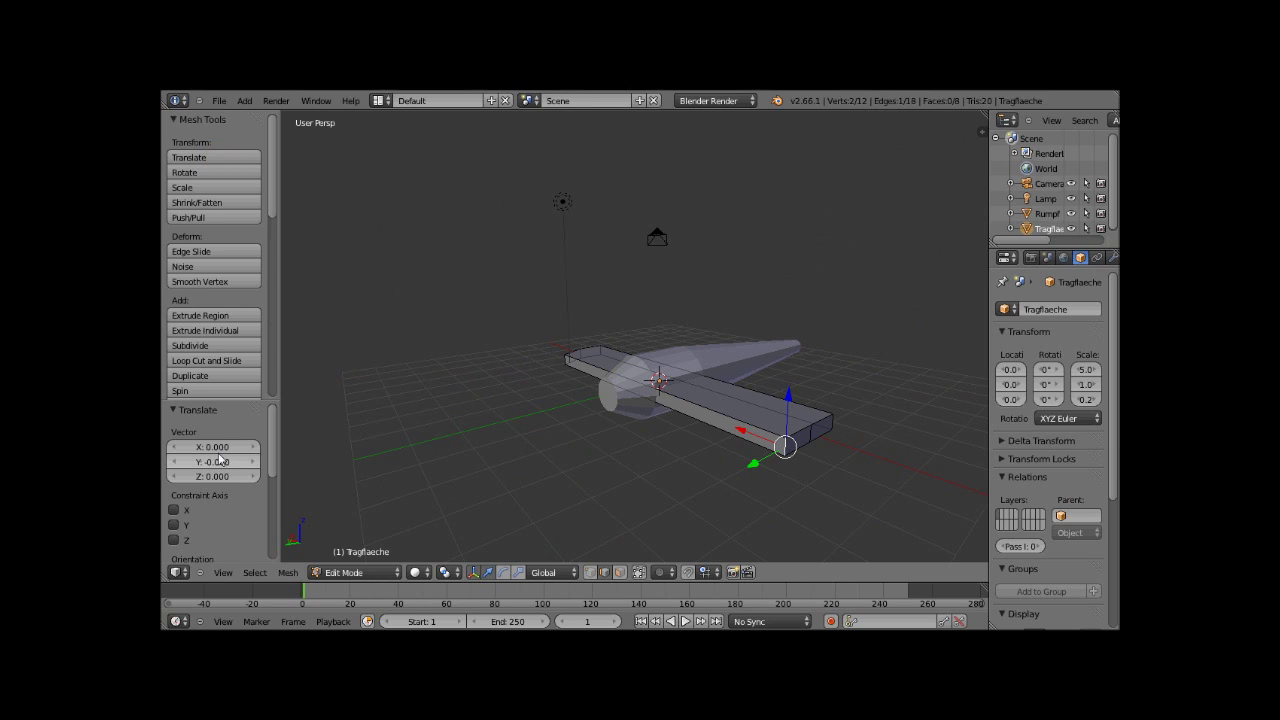
pyautogui.click(218, 447)
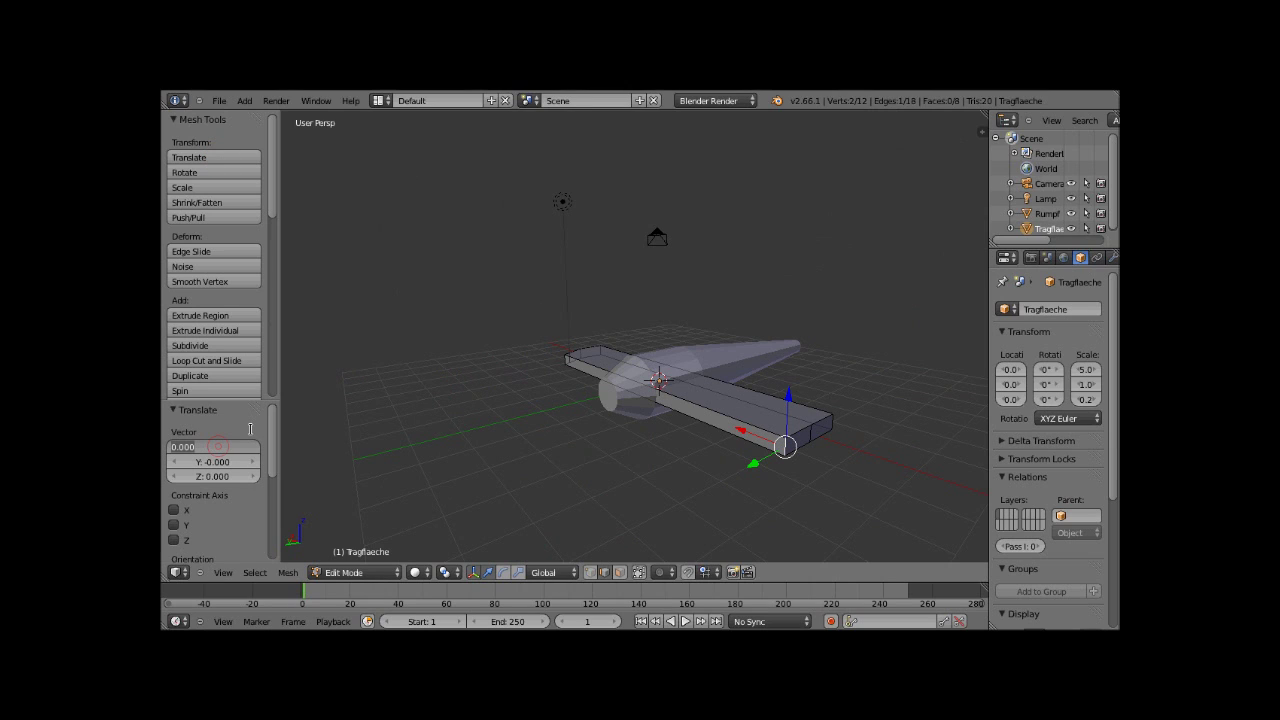
pyautogui.write('0.5')
pyautogui.press('Return')
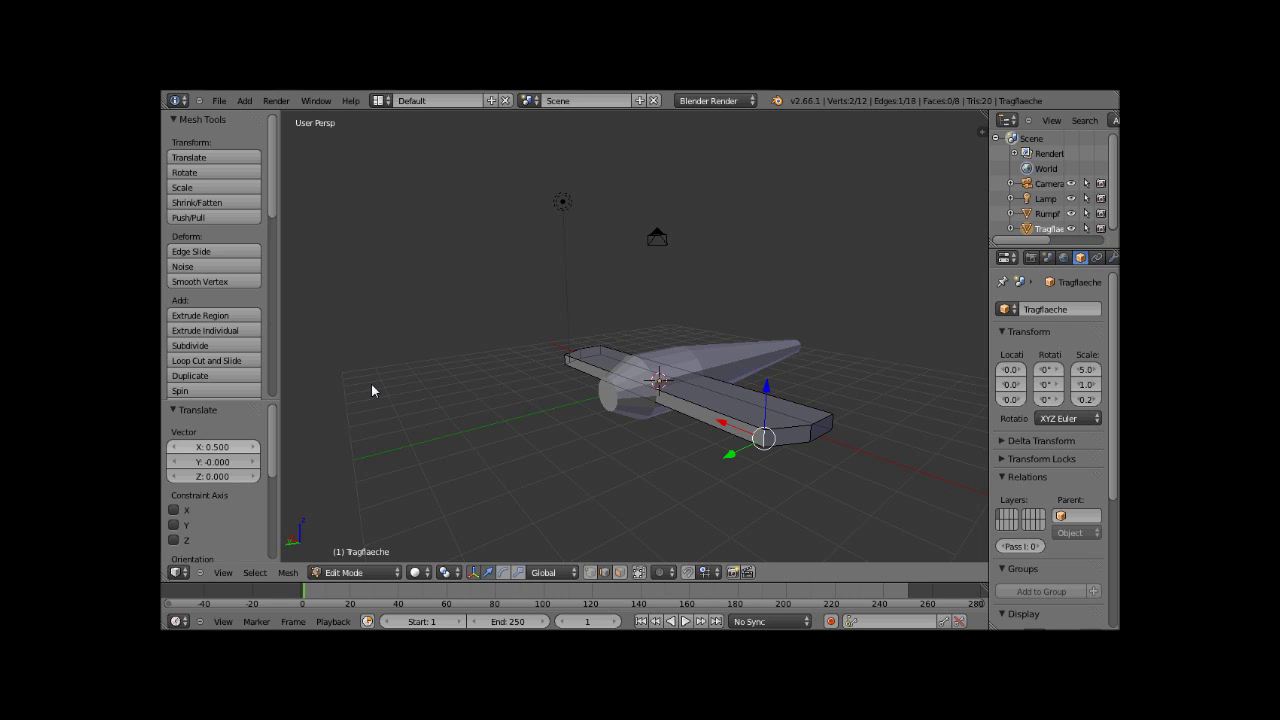
pyautogui.moveTo(371, 388)
pyautogui.mouseDown(button='middle')
pyautogui.moveTo(506, 439)
pyautogui.moveTo(513, 403)
pyautogui.moveTo(486, 458)
pyautogui.mouseUp(button='middle')
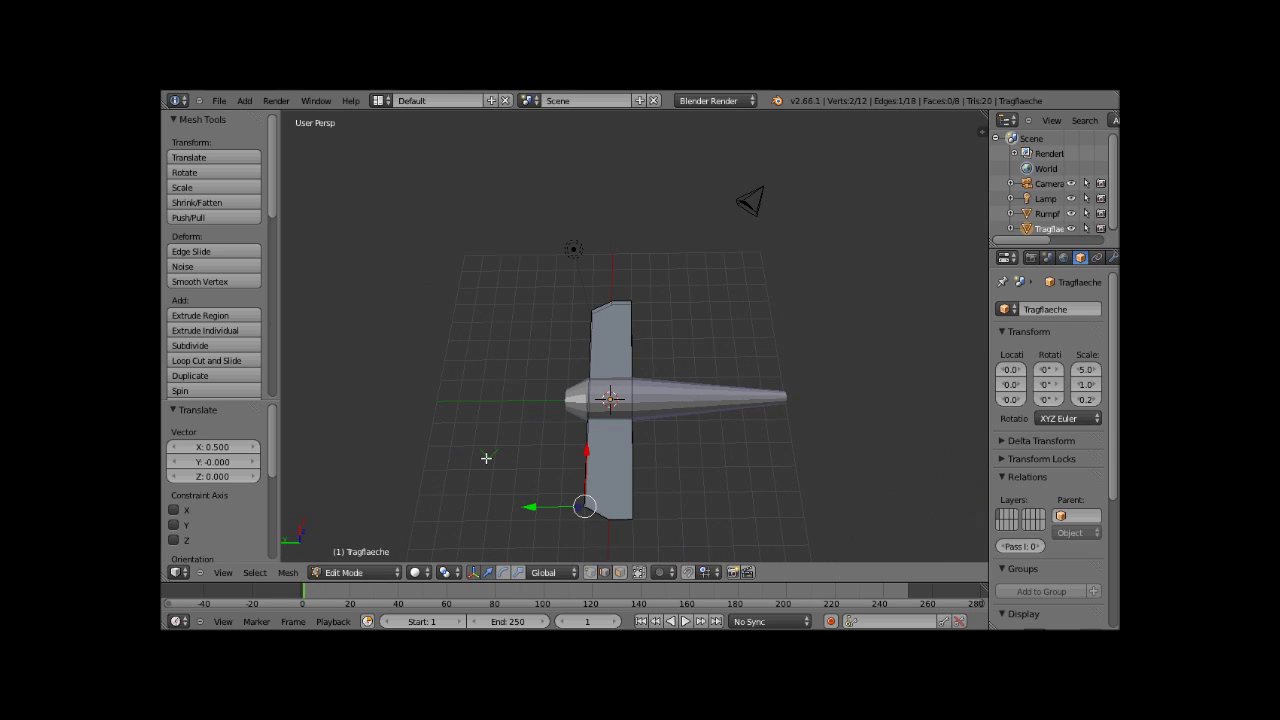
pyautogui.moveTo(514, 447)
pyautogui.mouseDown(button='middle')
pyautogui.moveTo(633, 455)
pyautogui.moveTo(458, 414)
pyautogui.moveTo(643, 457)
pyautogui.moveTo(728, 412)
pyautogui.moveTo(760, 449)
pyautogui.moveTo(661, 410)
pyautogui.moveTo(610, 427)
pyautogui.mouseUp(button='middle')
pyautogui.scroll(2, 661, 416)
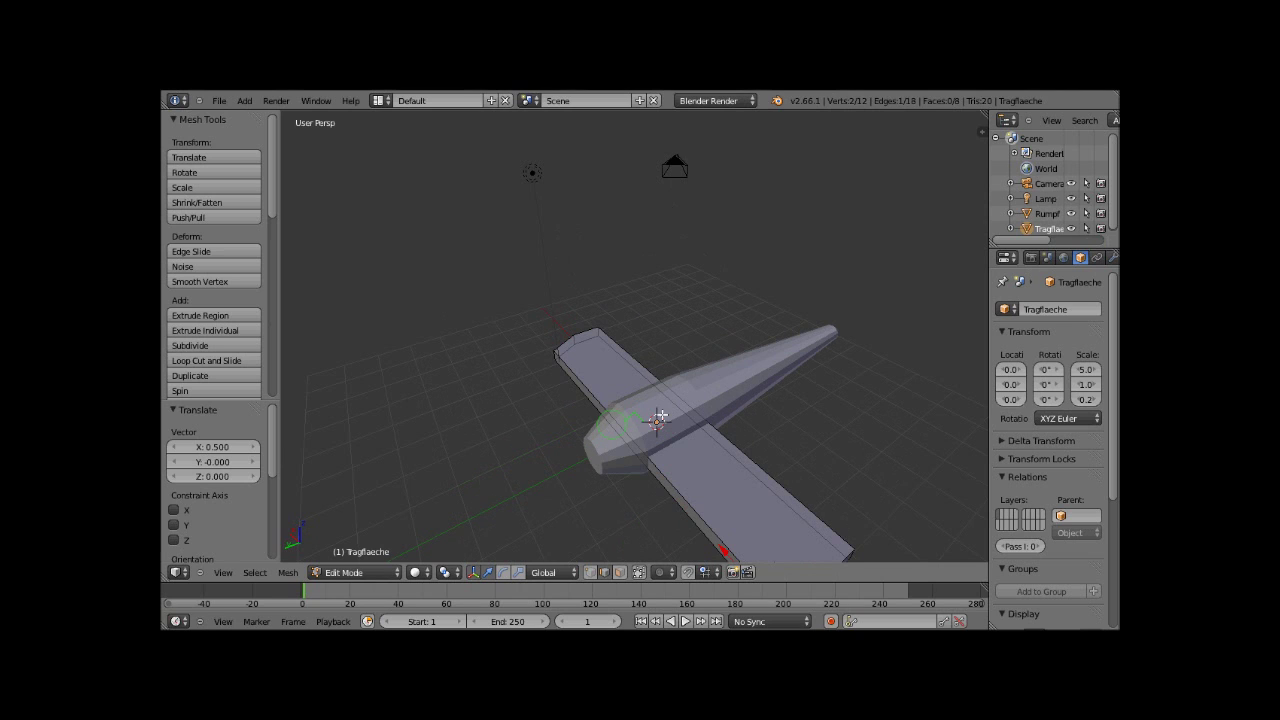
pyautogui.scroll(-2, 716, 430)
pyautogui.moveTo(716, 430); pyautogui.dragTo(636, 448, button='middle')
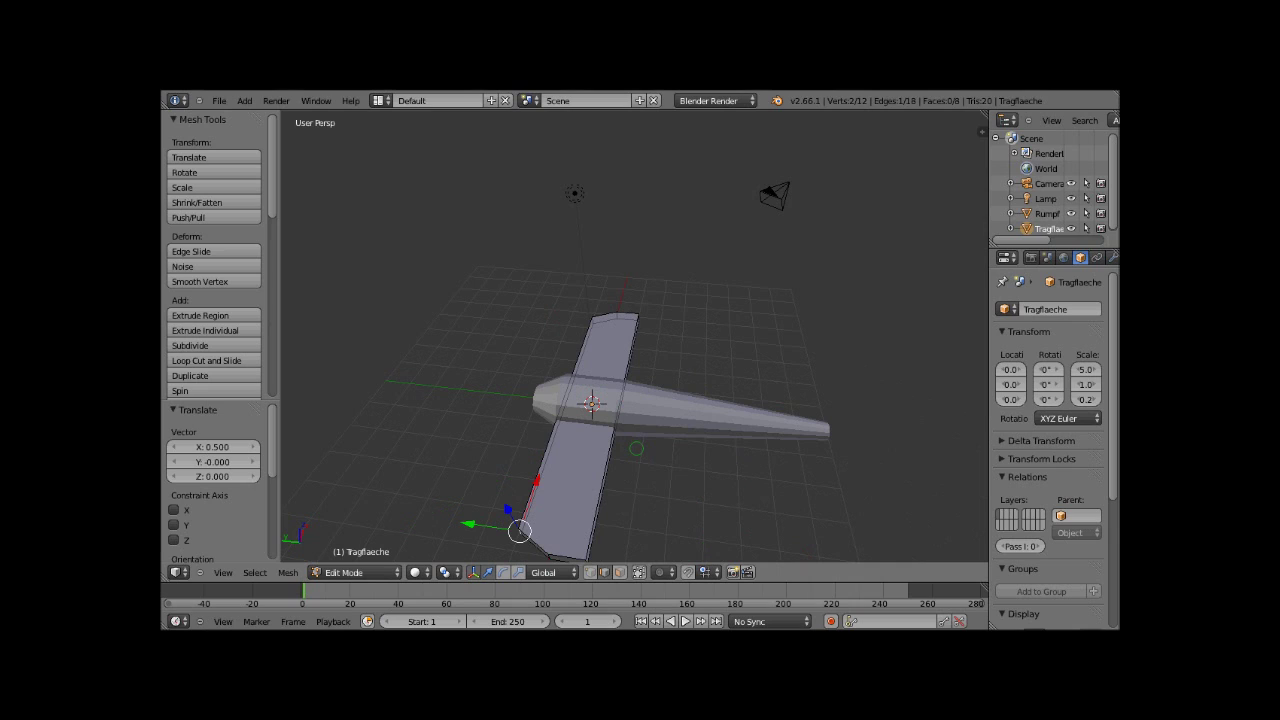
# In Object Mode, apply a Boolean Difference modifier on Tragflaeche using Rumpf as the cutter.
pyautogui.click(388, 574)
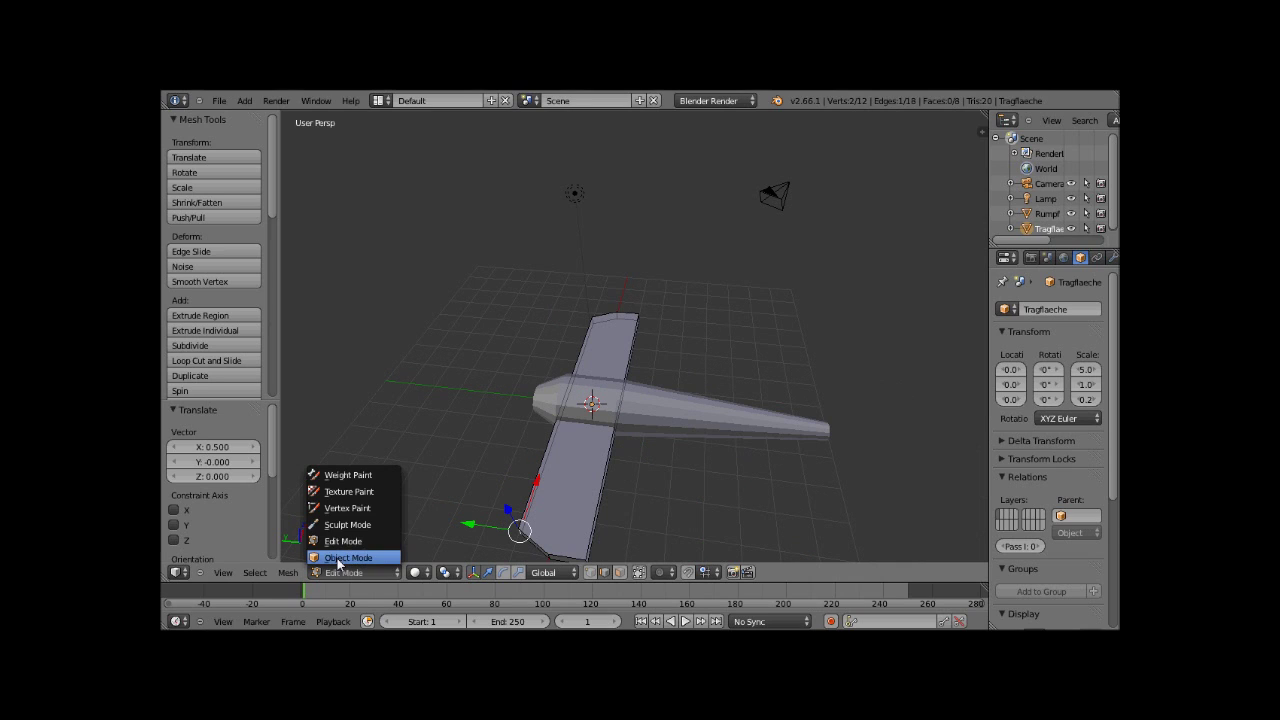
pyautogui.click(338, 558)
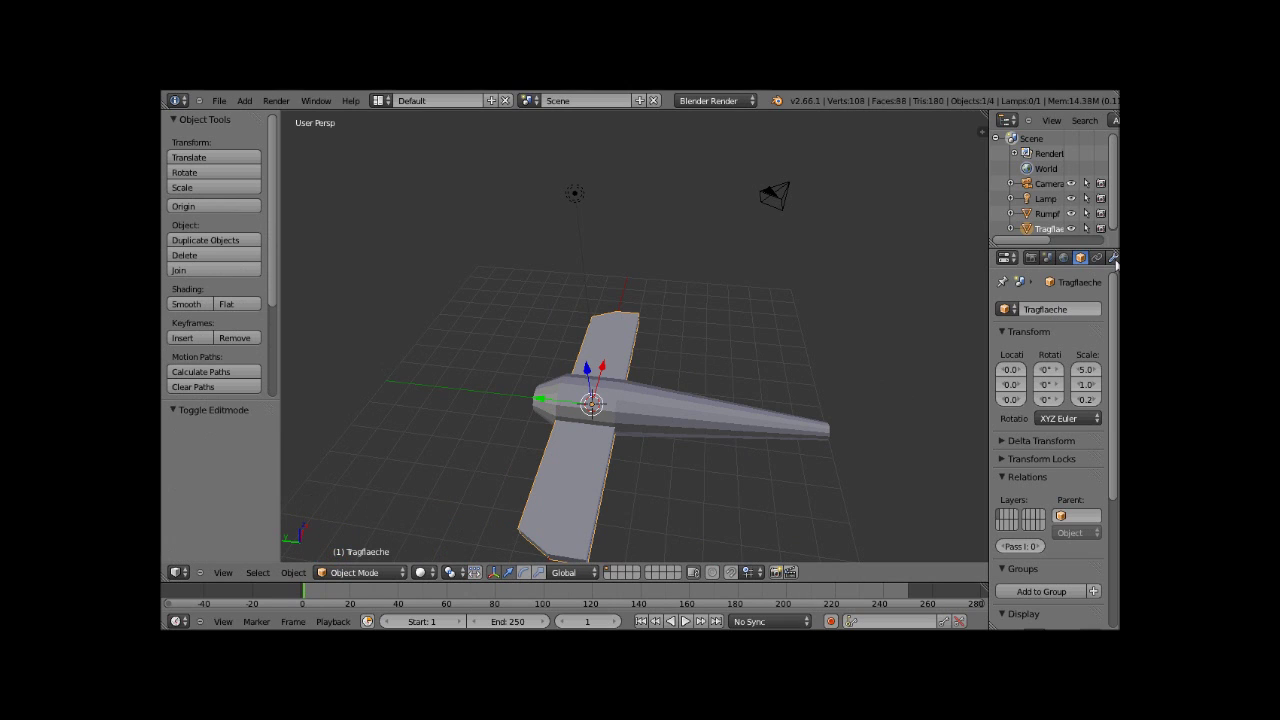
pyautogui.click(1113, 257)
pyautogui.click(1062, 311)
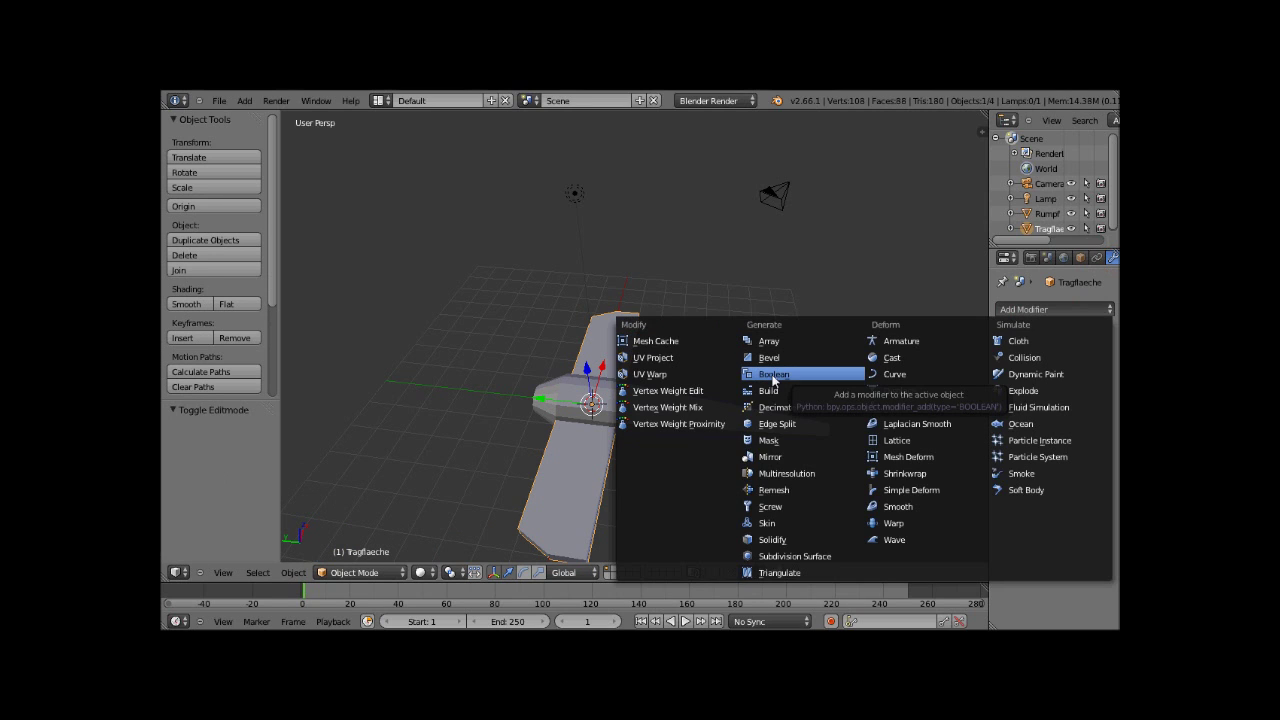
pyautogui.click(773, 378)
pyautogui.click(1022, 397)
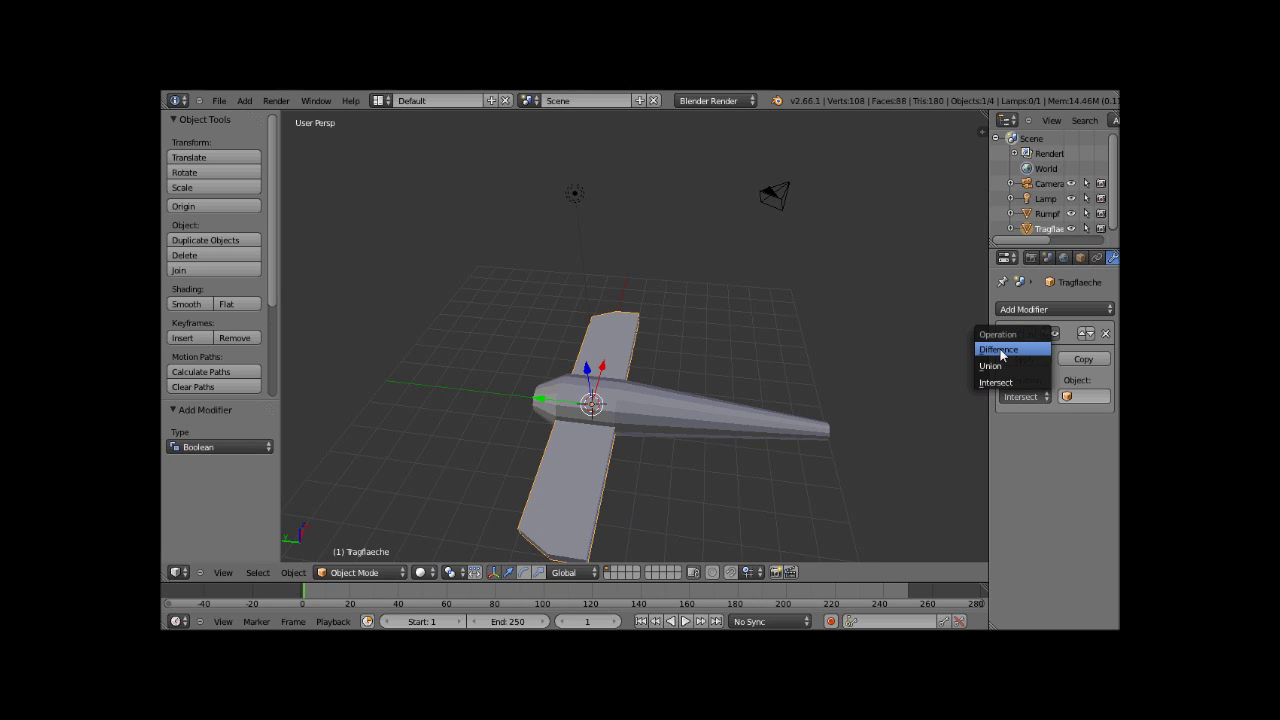
pyautogui.click(1001, 352)
pyautogui.click(1078, 396)
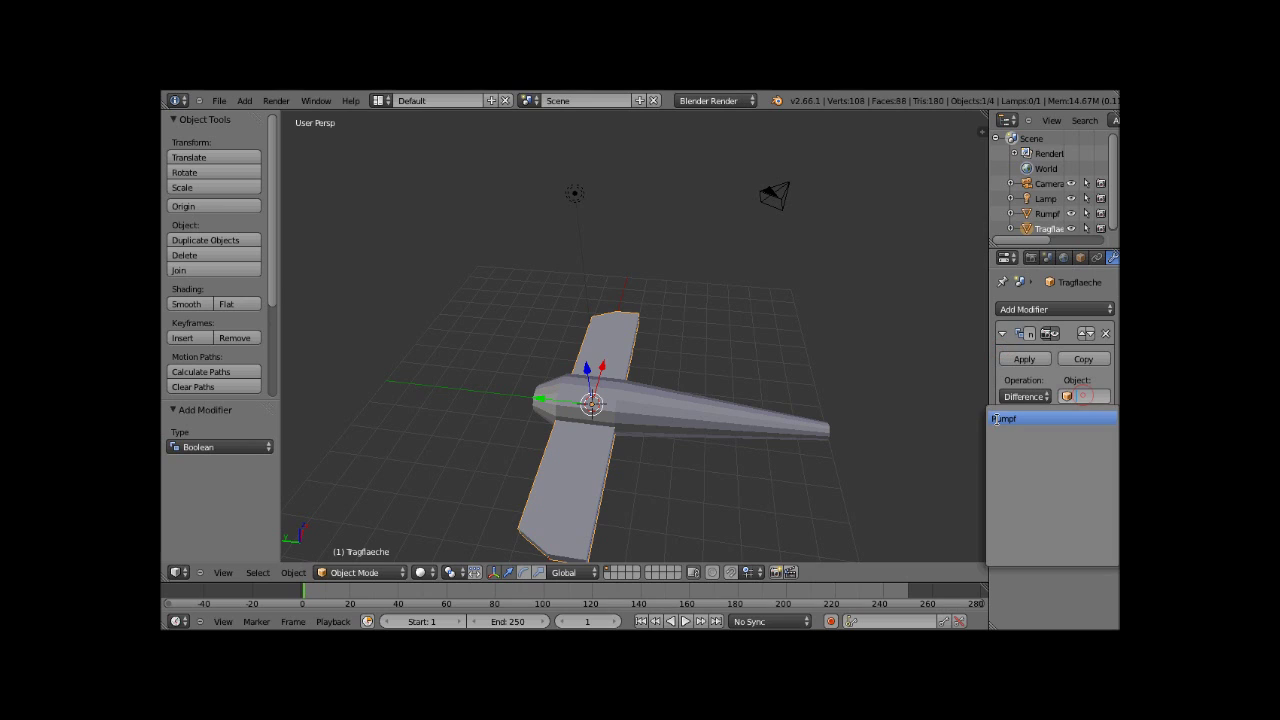
pyautogui.click(997, 418)
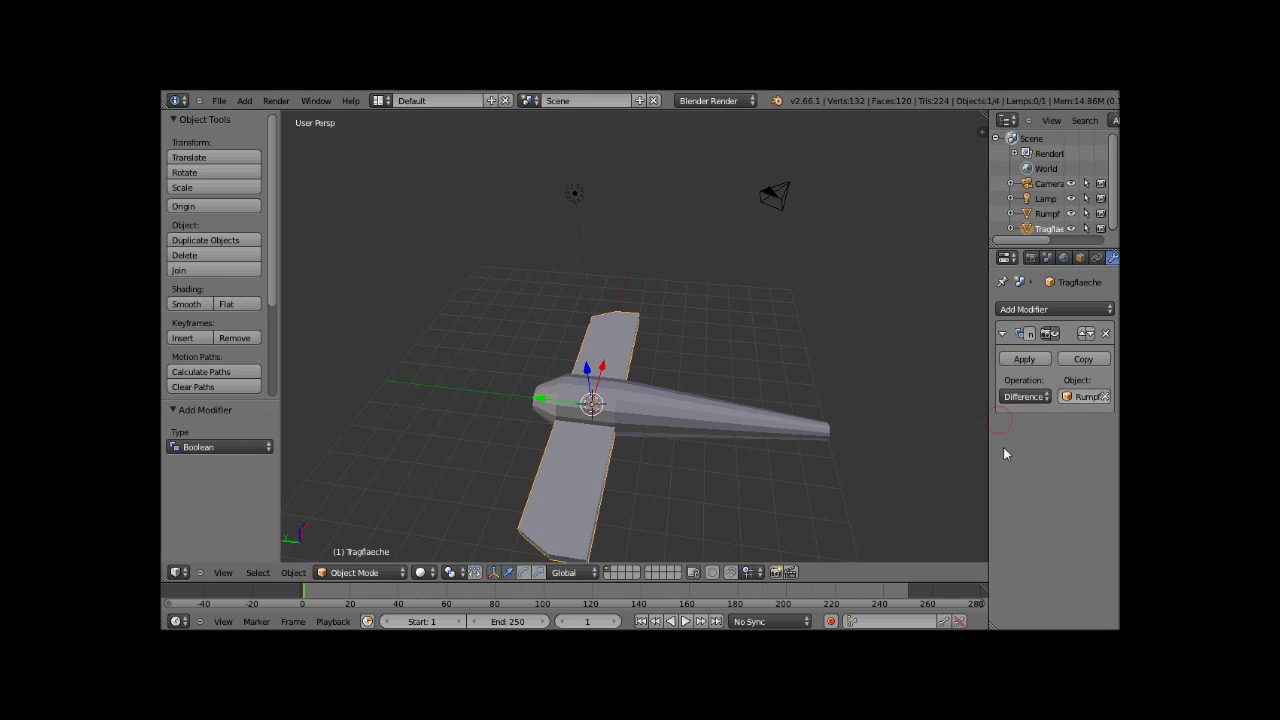
pyautogui.click(1028, 360)
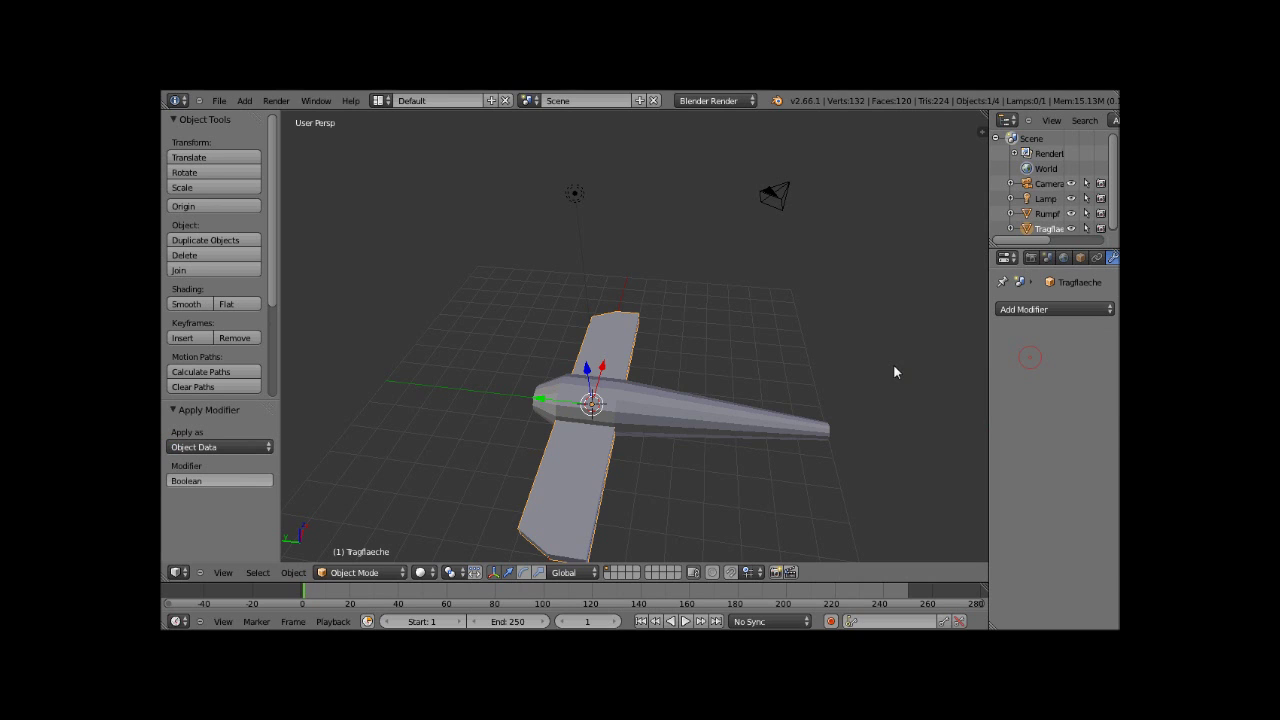
pyautogui.moveTo(560, 423); pyautogui.dragTo(668, 408, button='middle')
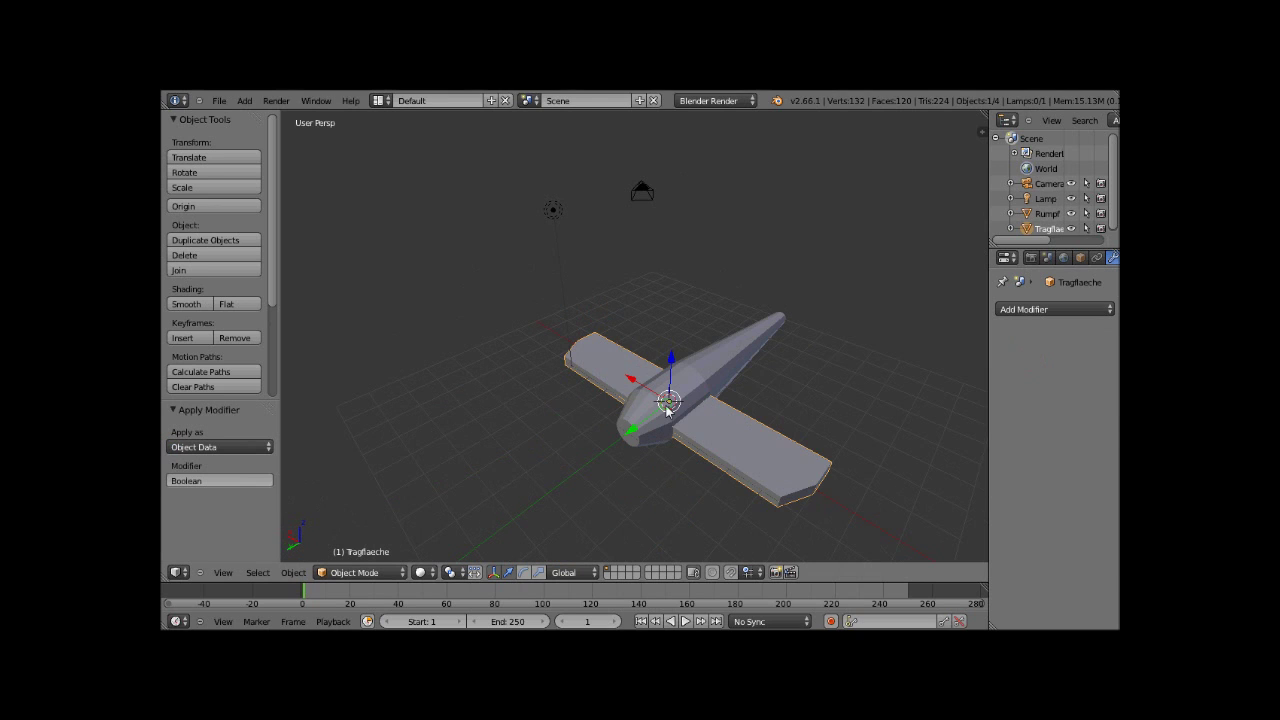
# Enter Edit Mode on the wing and undo the Boolean cut.
pyautogui.scroll(-2, 668, 408)
pyautogui.click(358, 572)
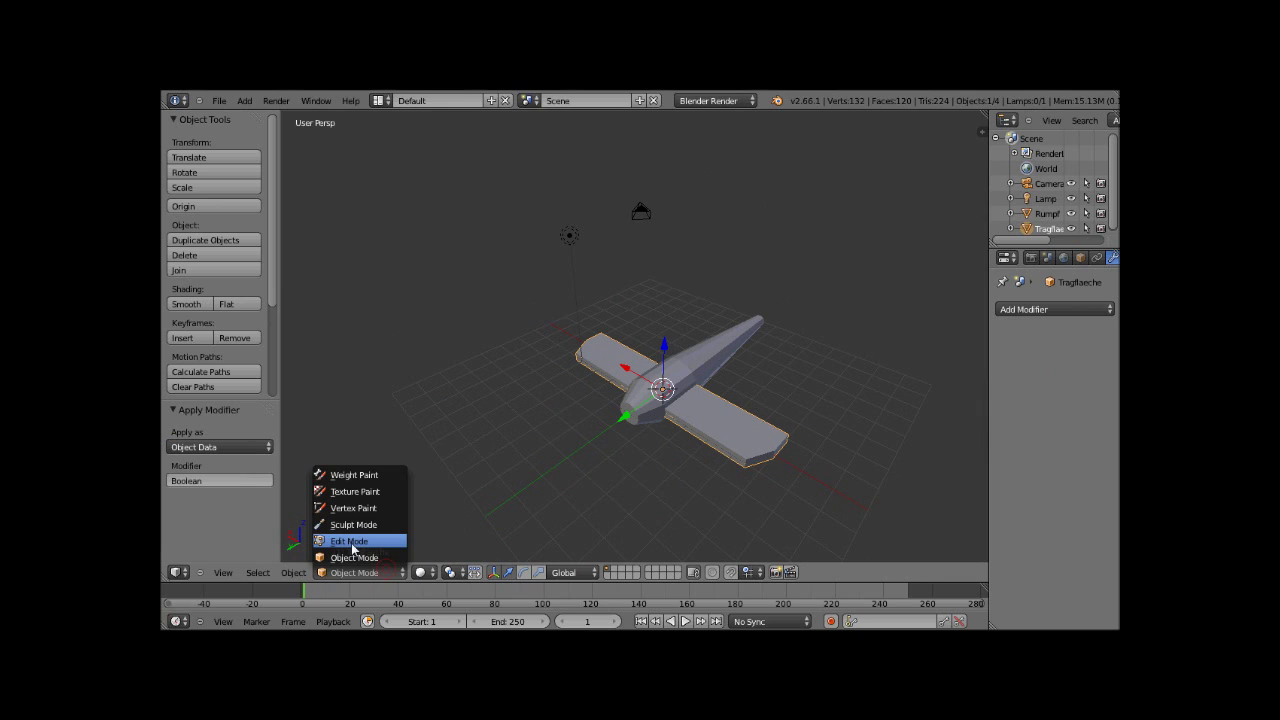
pyautogui.click(352, 543)
pyautogui.moveTo(560, 470); pyautogui.dragTo(624, 440, button='middle')
pyautogui.scroll(2, 701, 421)
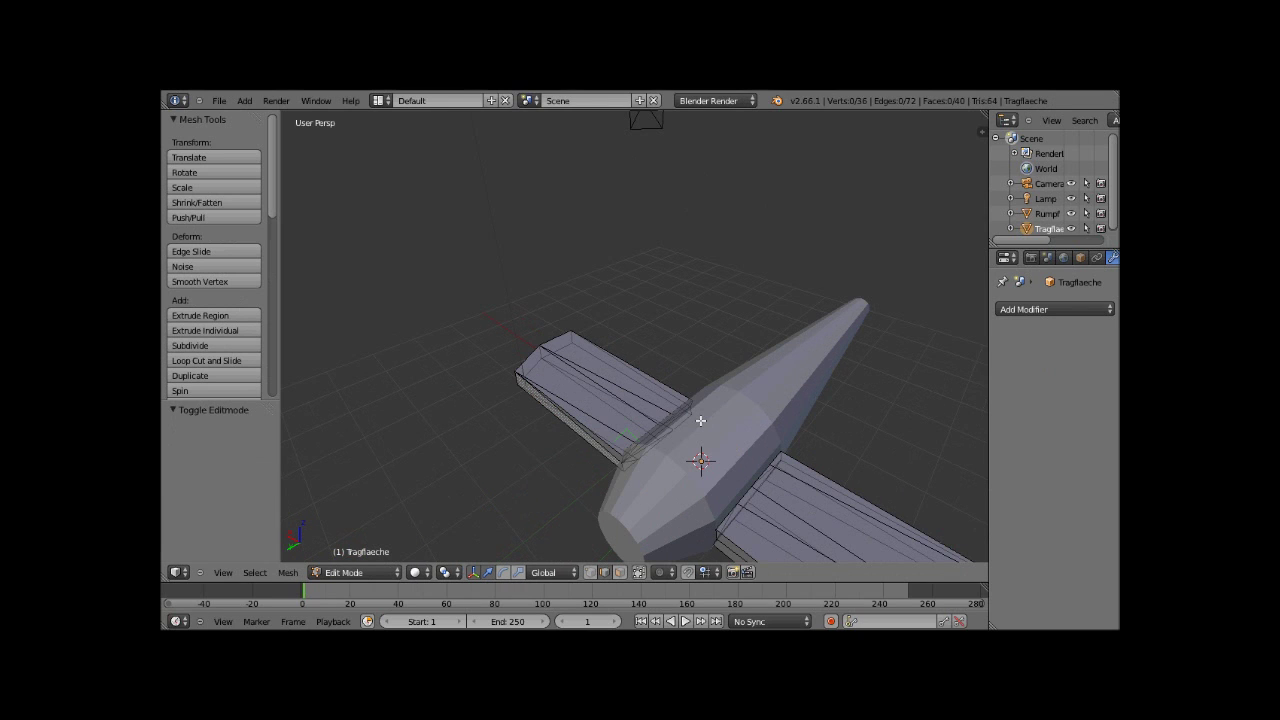
pyautogui.scroll(-3, 745, 488)
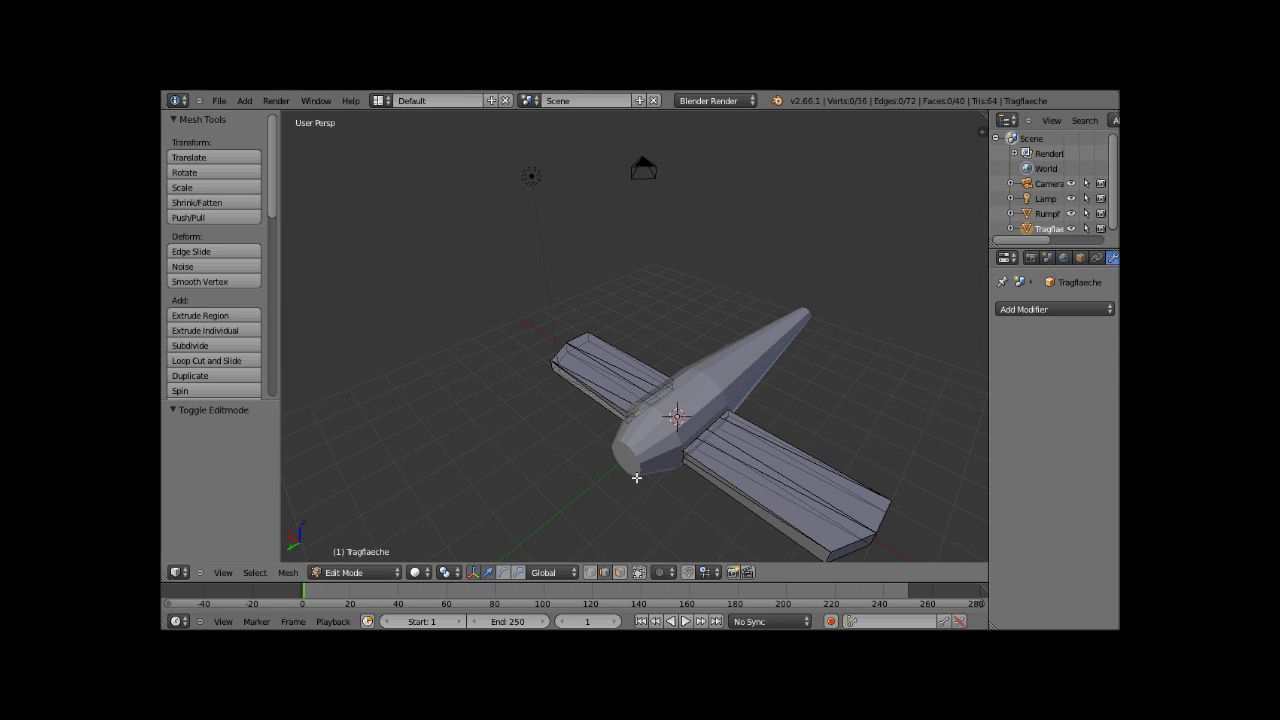
pyautogui.rightClick(636, 477)
pyautogui.hotkey('ctrl', 'z')
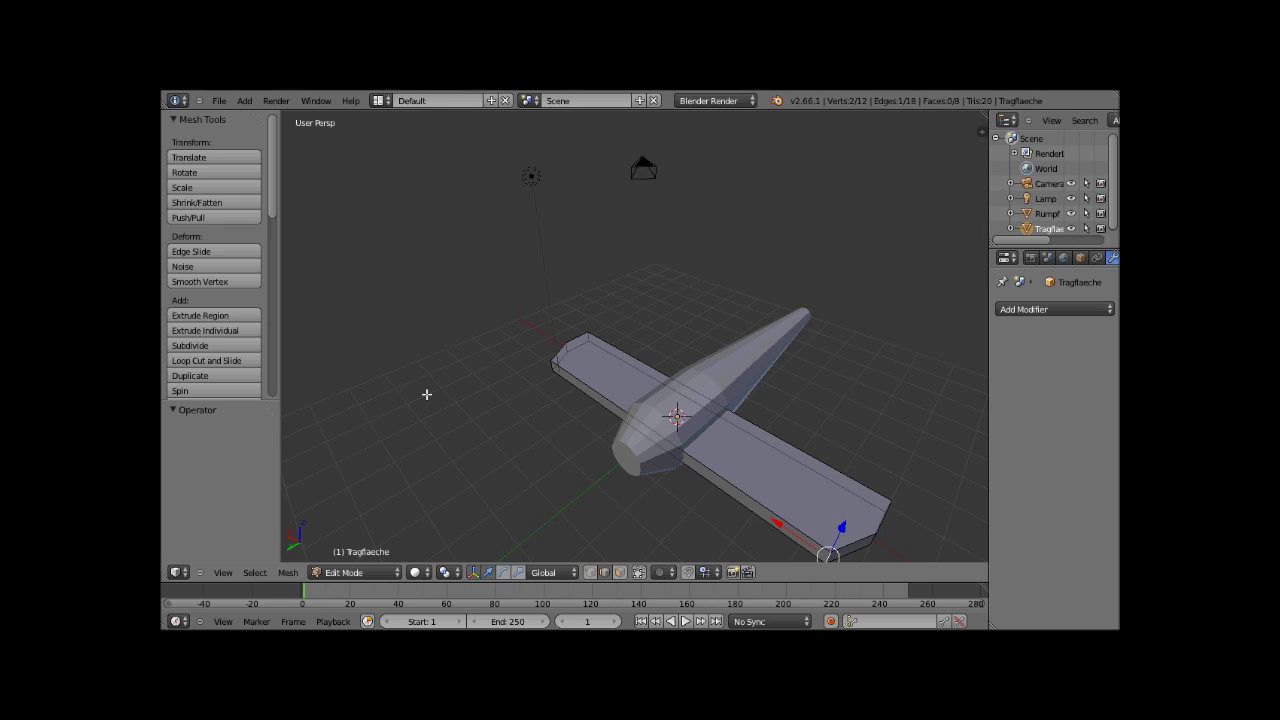
pyautogui.scroll(-3, 678, 355)
pyautogui.moveTo(678, 355)
pyautogui.mouseDown(button='middle')
pyautogui.moveTo(674, 468)
pyautogui.moveTo(637, 406)
pyautogui.moveTo(644, 481)
pyautogui.moveTo(642, 381)
pyautogui.moveTo(611, 387)
pyautogui.moveTo(635, 410)
pyautogui.moveTo(668, 391)
pyautogui.mouseUp(button='middle')
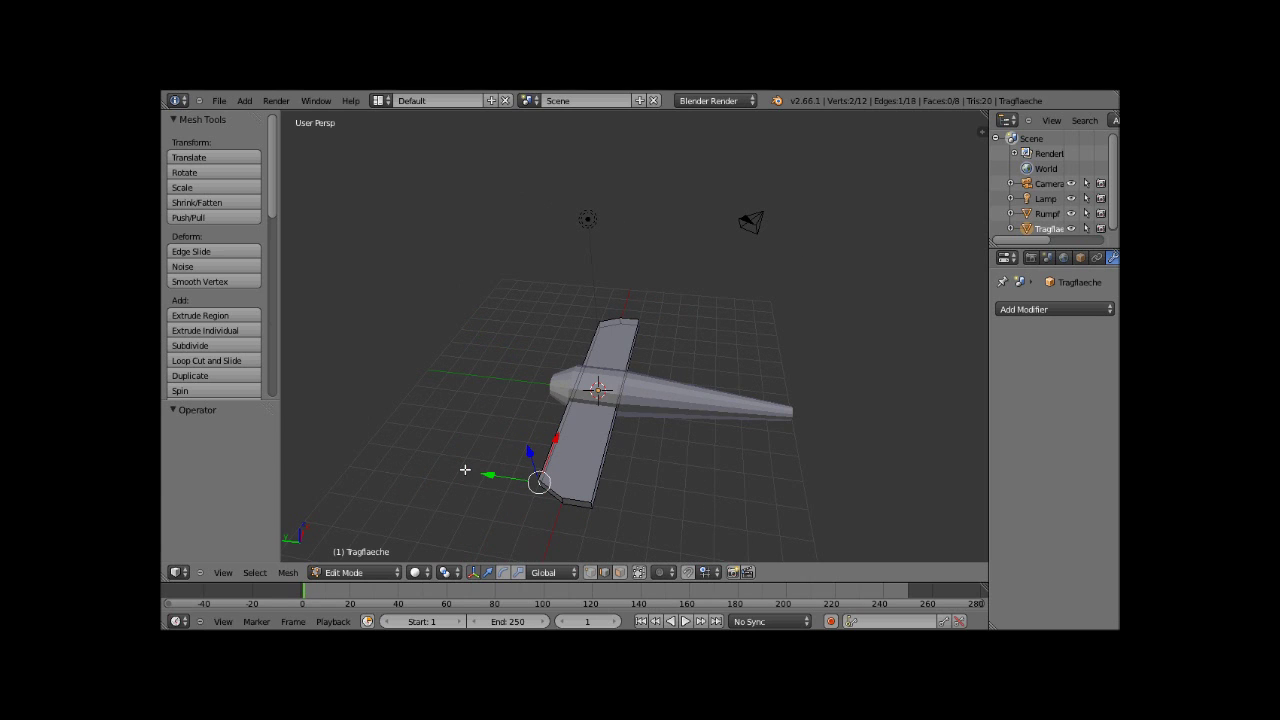
# Return the wing to Object Mode.
pyautogui.click(391, 573)
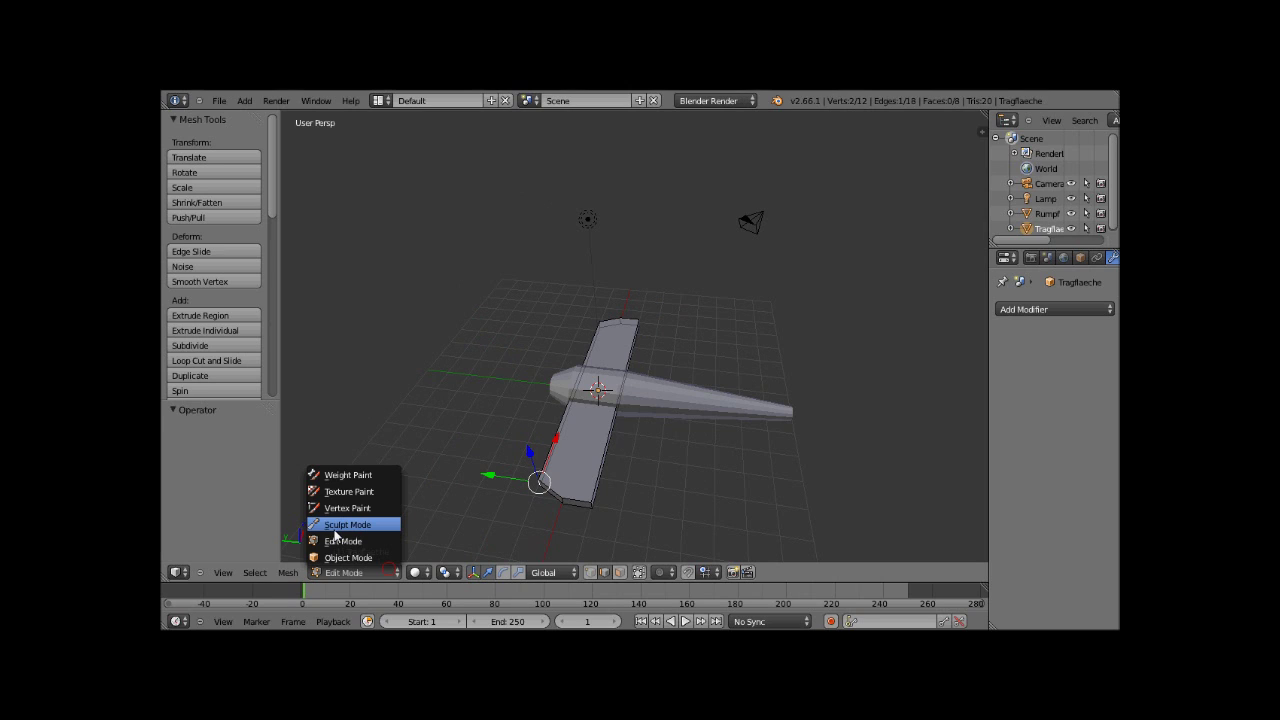
pyautogui.click(350, 558)
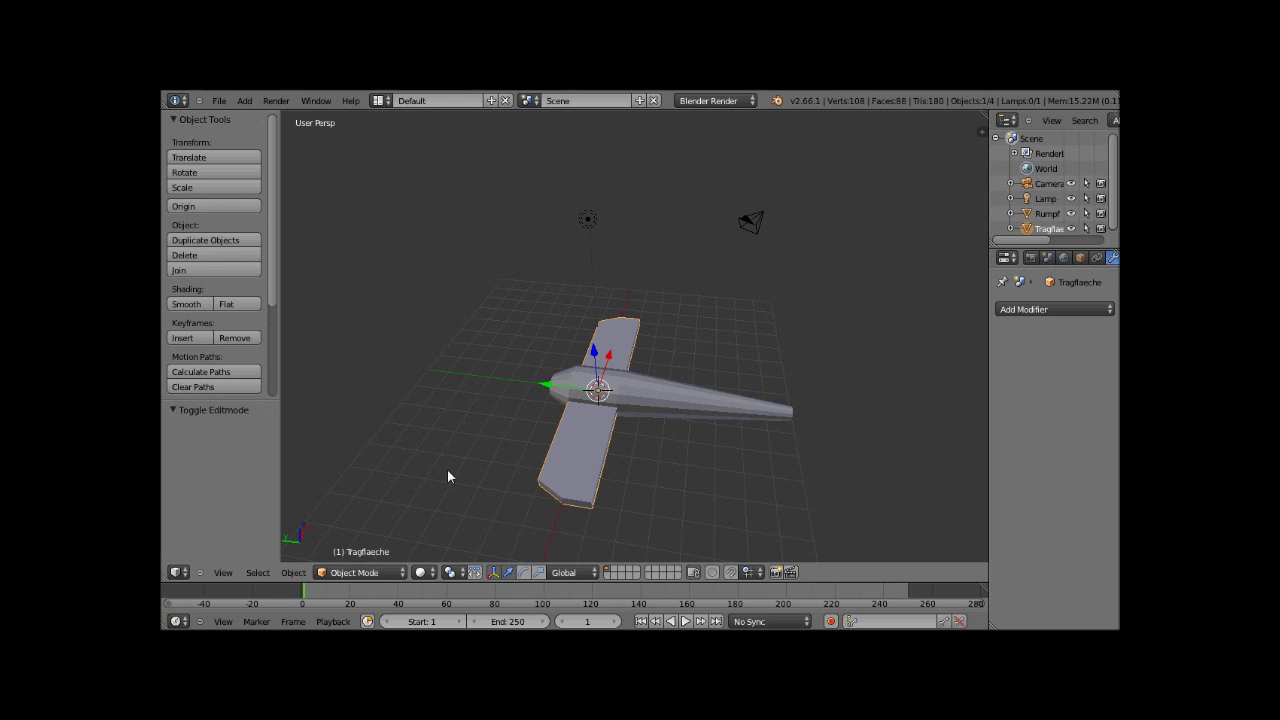
pyautogui.scroll(-1, 447, 476)
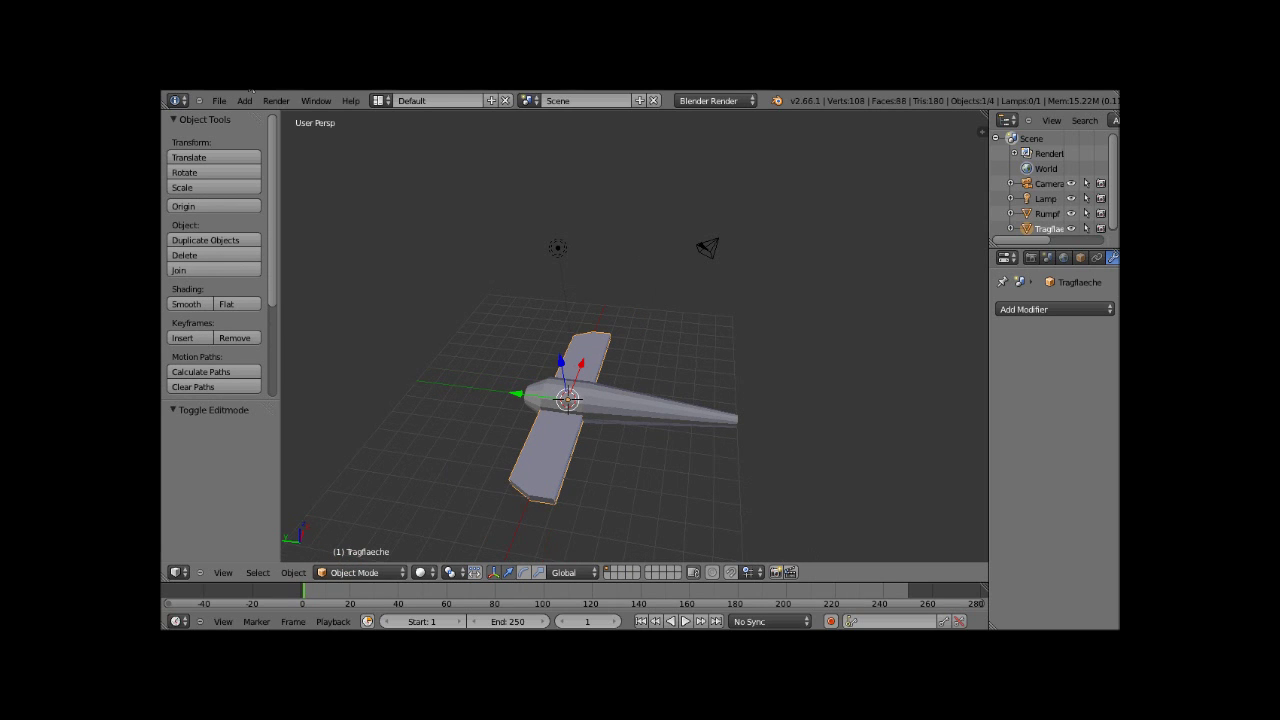
# Add a new cube and name it Hoehenruder.
pyautogui.click(245, 100)
pyautogui.moveTo(262, 116)
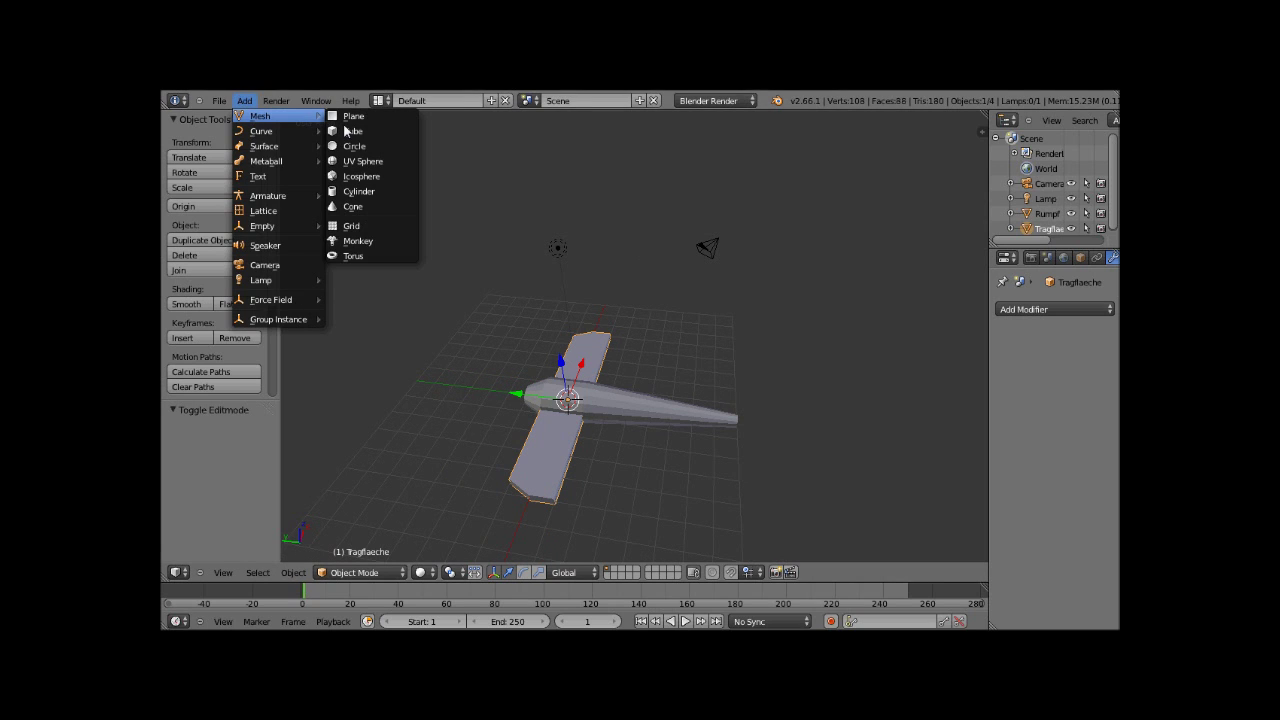
pyautogui.click(350, 131)
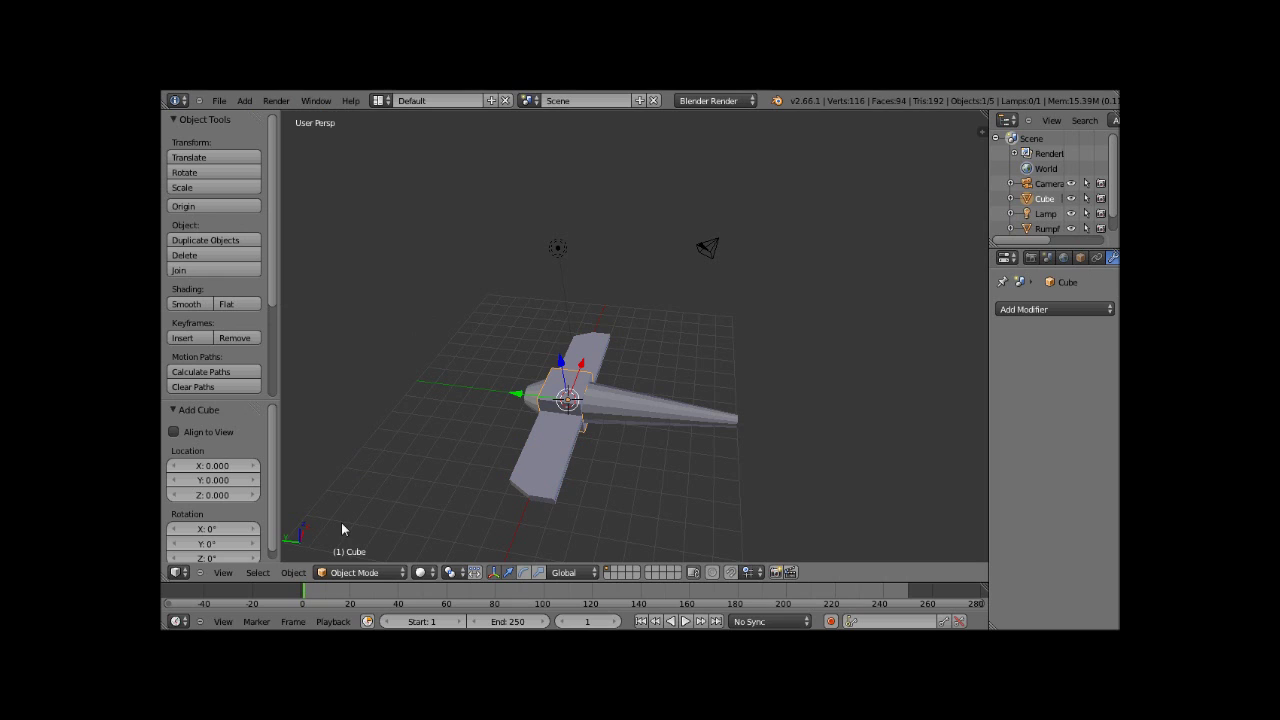
pyautogui.click(1082, 259)
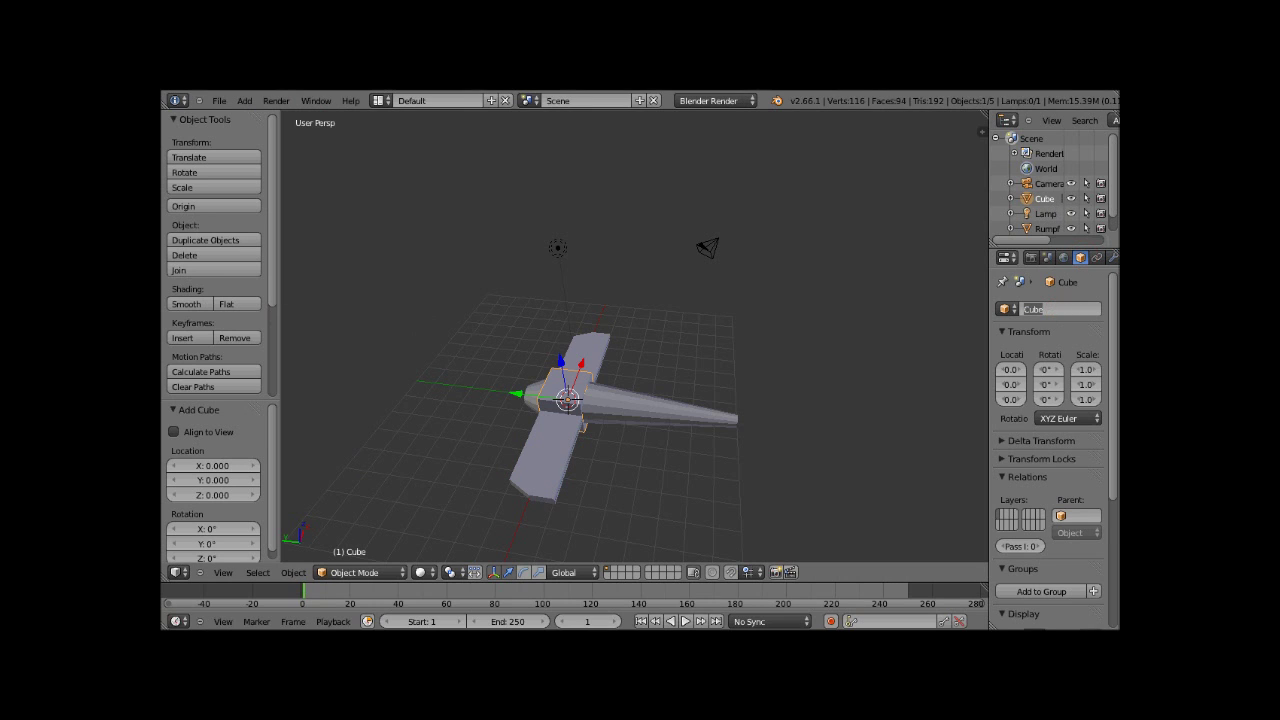
pyautogui.write('Hec')
pyautogui.write('henrude')
pyautogui.write('r')
pyautogui.press('Return')
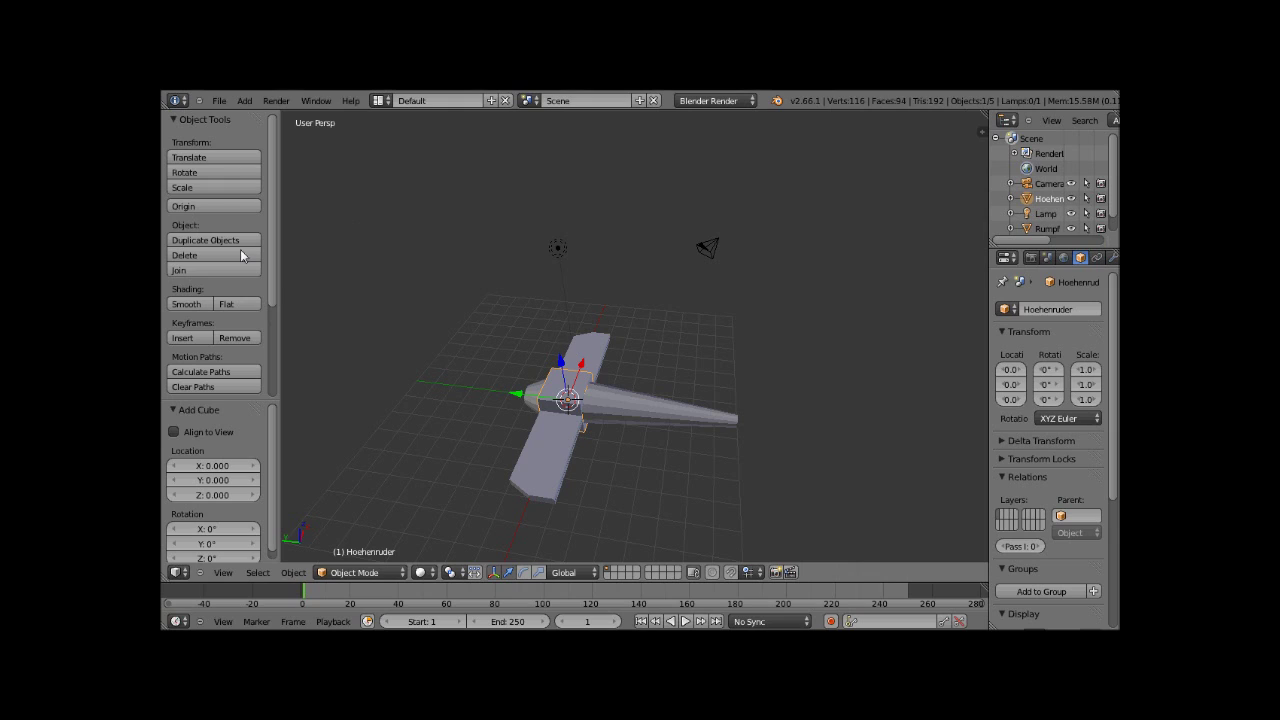
# Scale the Hoehenruder cube to 1.5 in X, 0.65 in Y and 0.1 in Z.
pyautogui.click(207, 187)
pyautogui.click(219, 443)
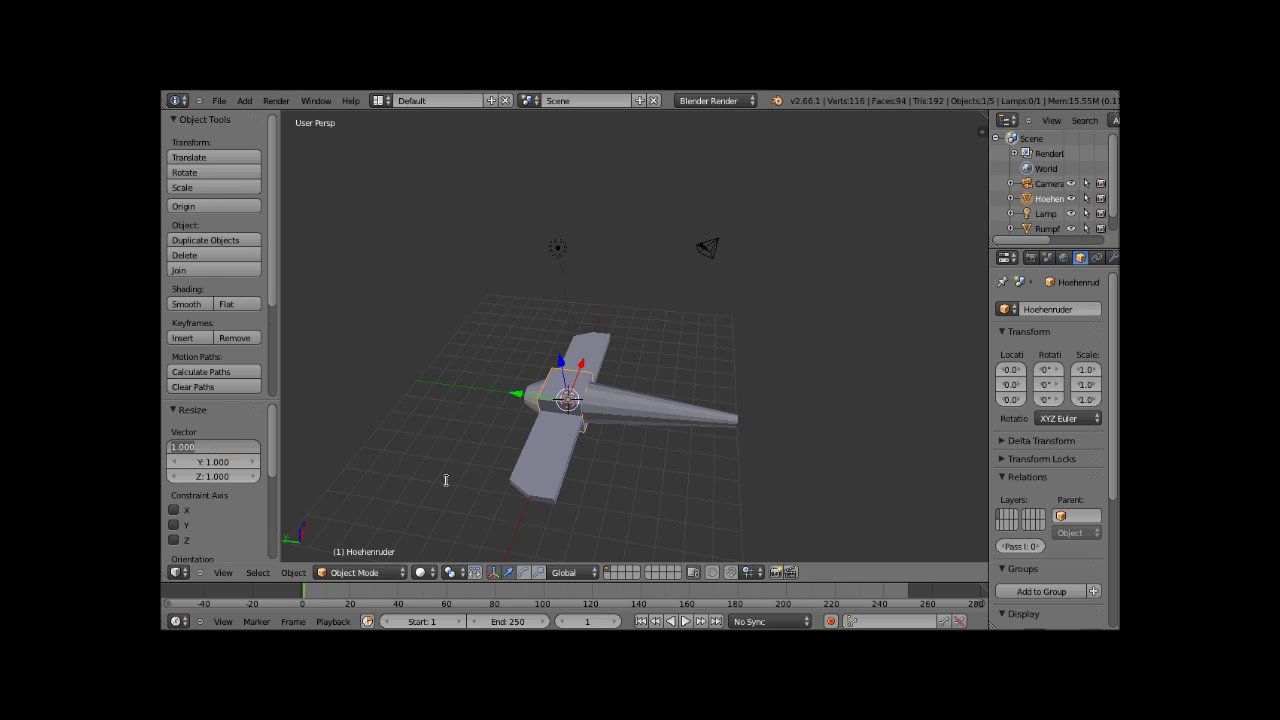
pyautogui.write('1')
pyautogui.write('.5')
pyautogui.press('Return')
pyautogui.click(226, 462)
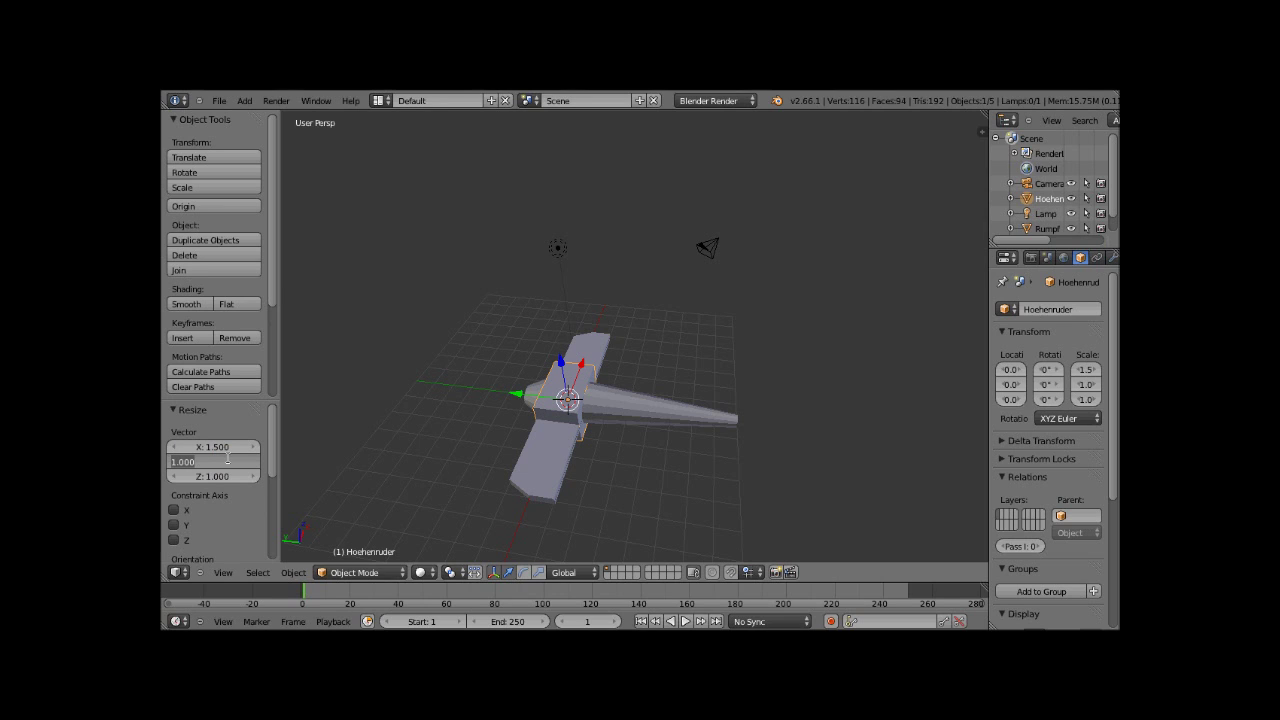
pyautogui.write('0.65')
pyautogui.click(220, 477)
pyautogui.click(220, 477)
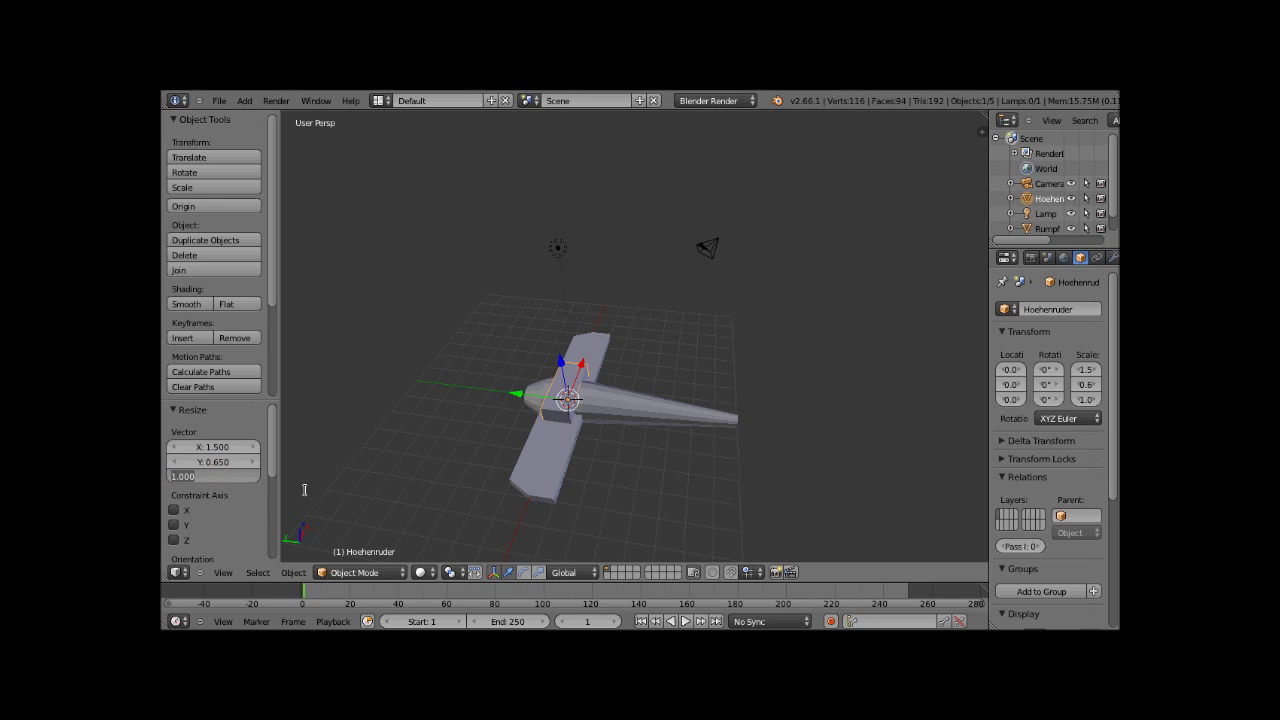
pyautogui.write('0.')
pyautogui.write('1')
pyautogui.press('Return')
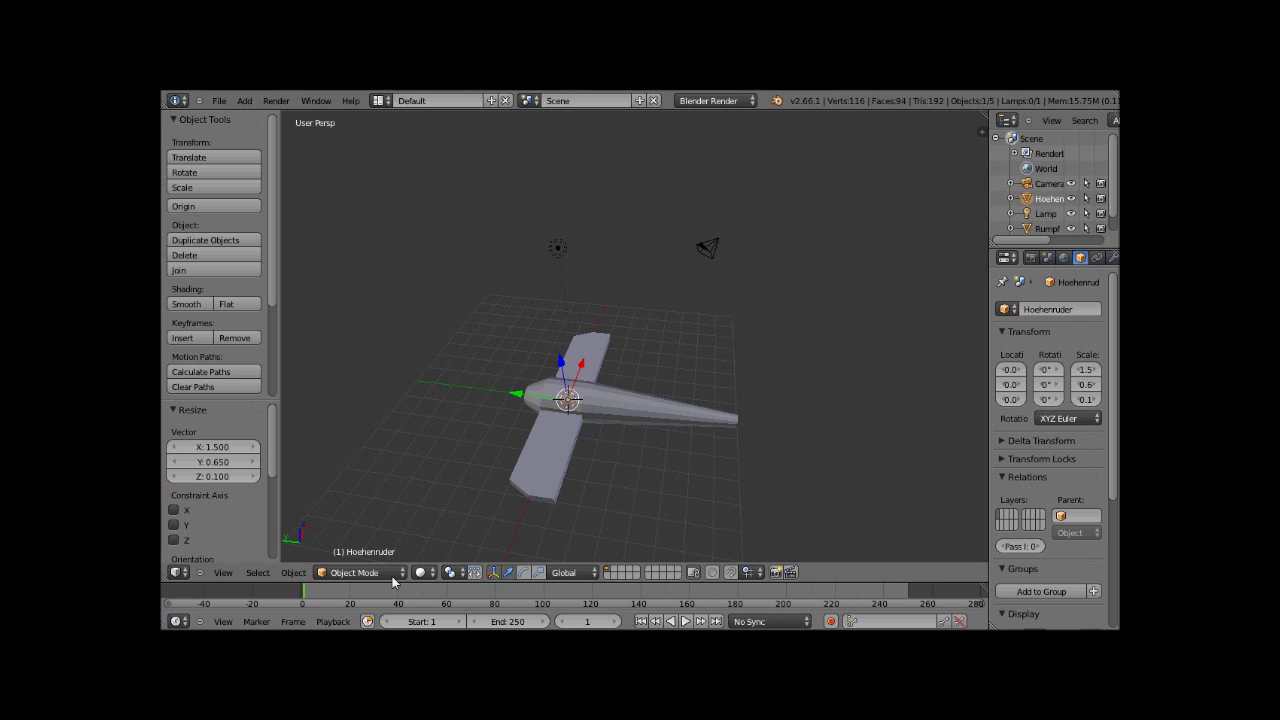
pyautogui.click(360, 572)
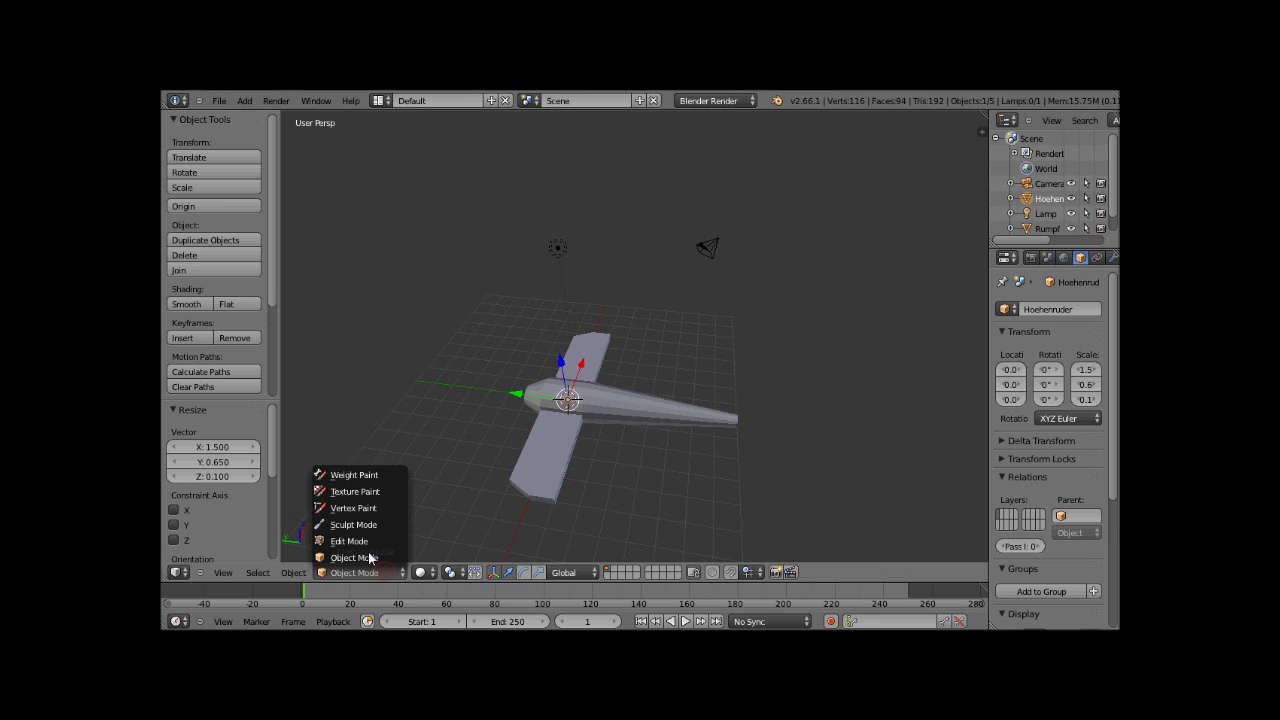
# In Edit Mode, move the Hoehenruder mesh -7.4 along Y to the tail.
pyautogui.click(352, 541)
pyautogui.moveTo(557, 483); pyautogui.dragTo(539, 421, button='middle')
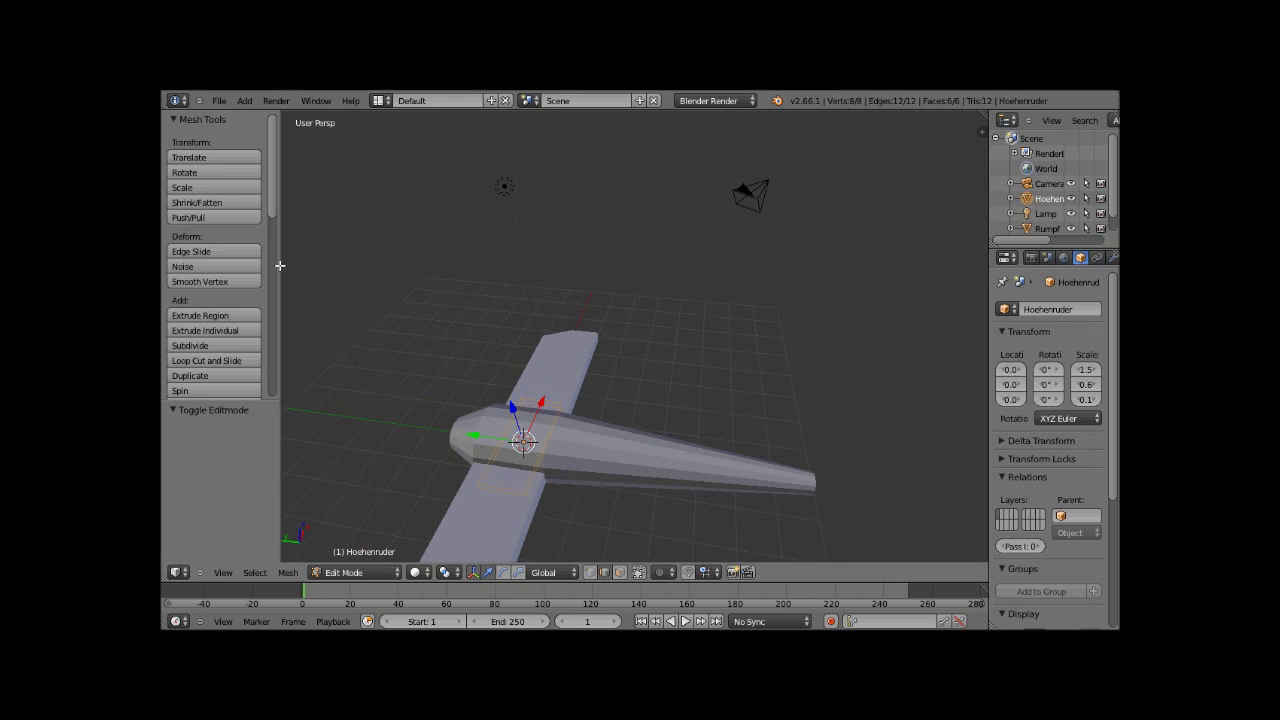
pyautogui.click(212, 158)
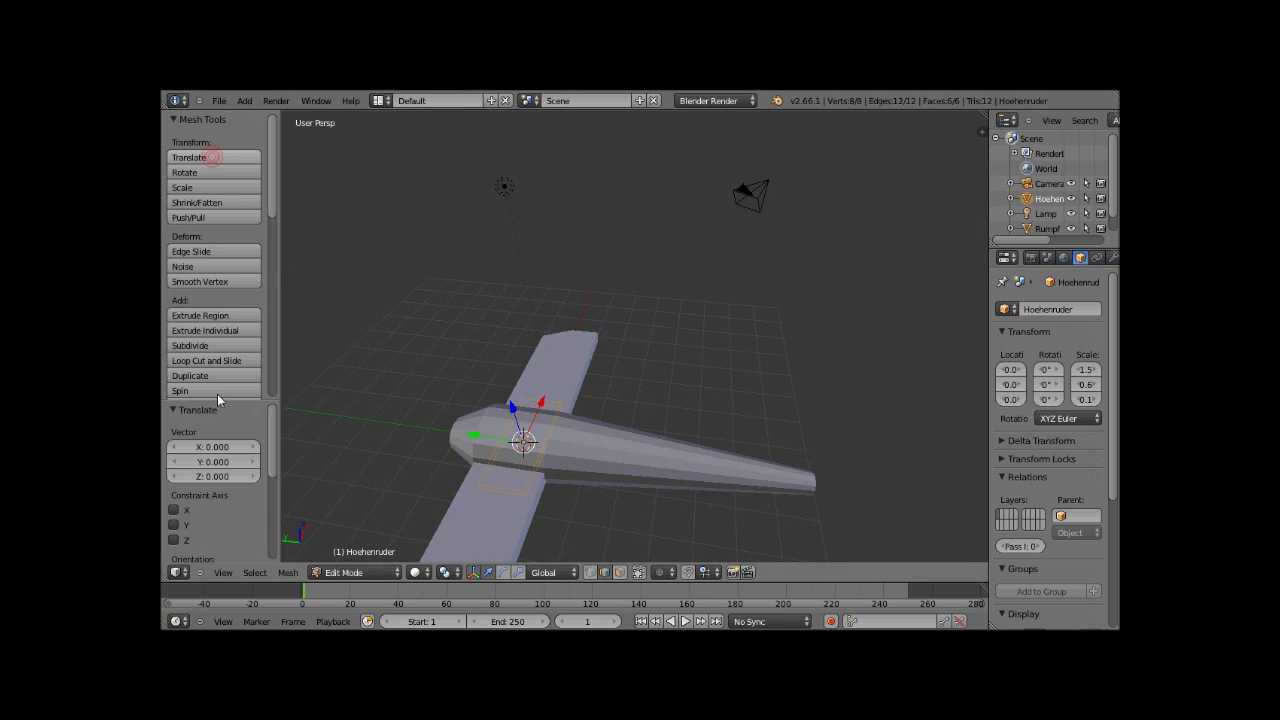
pyautogui.moveTo(235, 461); pyautogui.dragTo(262, 467)
pyautogui.click(210, 462)
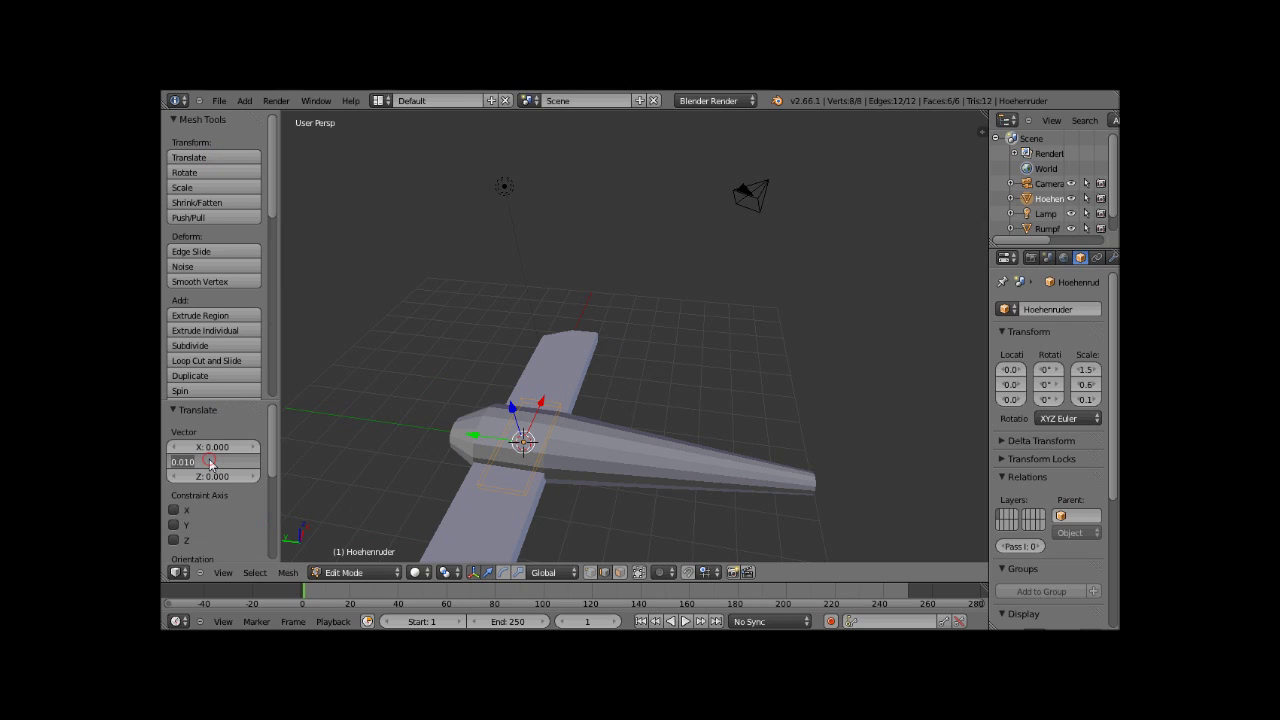
pyautogui.press('BackSpace')
pyautogui.press('Return')
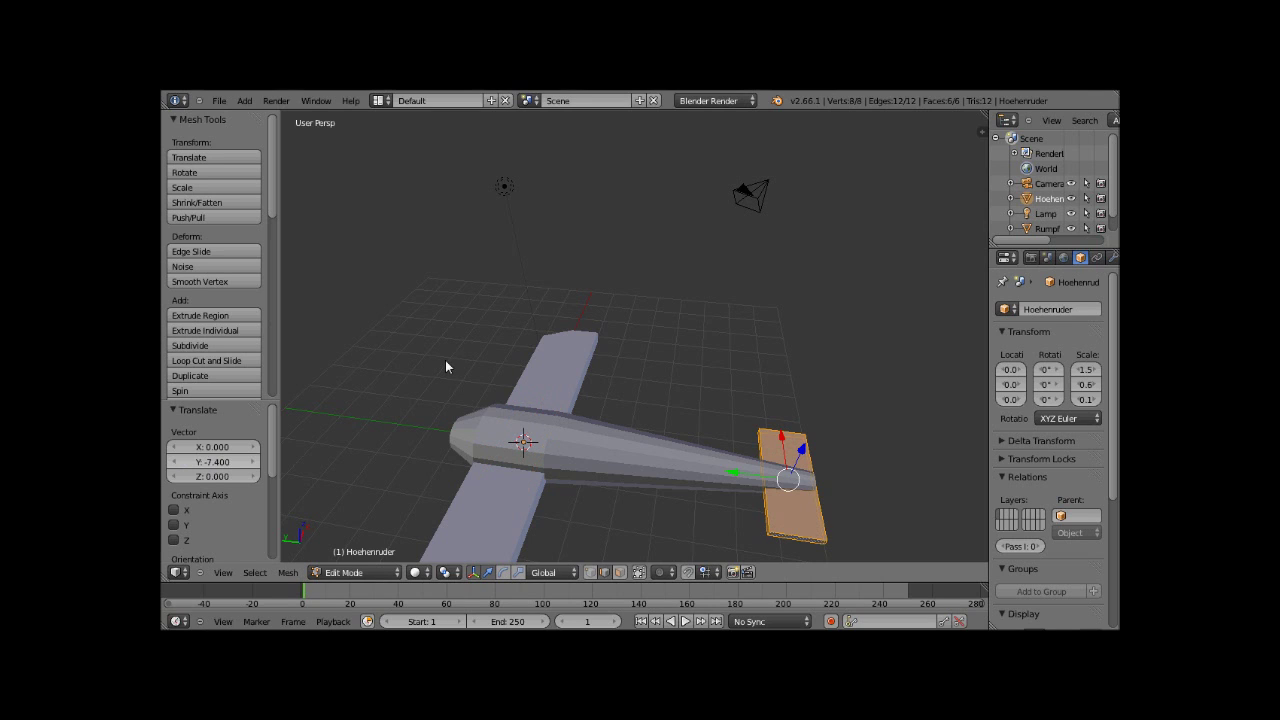
# Orbit and zoom around the tail to check the elevator's placement.
pyautogui.moveTo(446, 367)
pyautogui.mouseDown(button='middle')
pyautogui.moveTo(713, 462)
pyautogui.moveTo(651, 432)
pyautogui.moveTo(699, 461)
pyautogui.mouseUp(button='middle')
pyautogui.scroll(-3, 713, 462)
pyautogui.scroll(3, 655, 440)
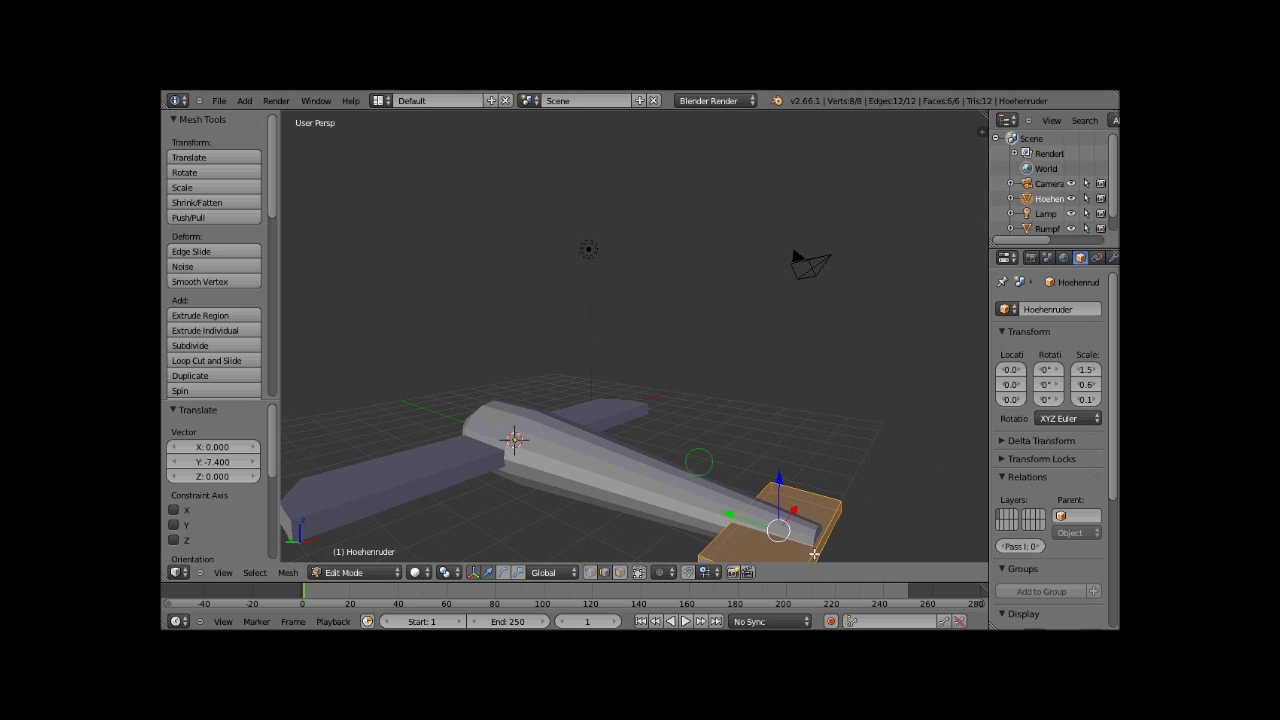
pyautogui.scroll(-3, 844, 536)
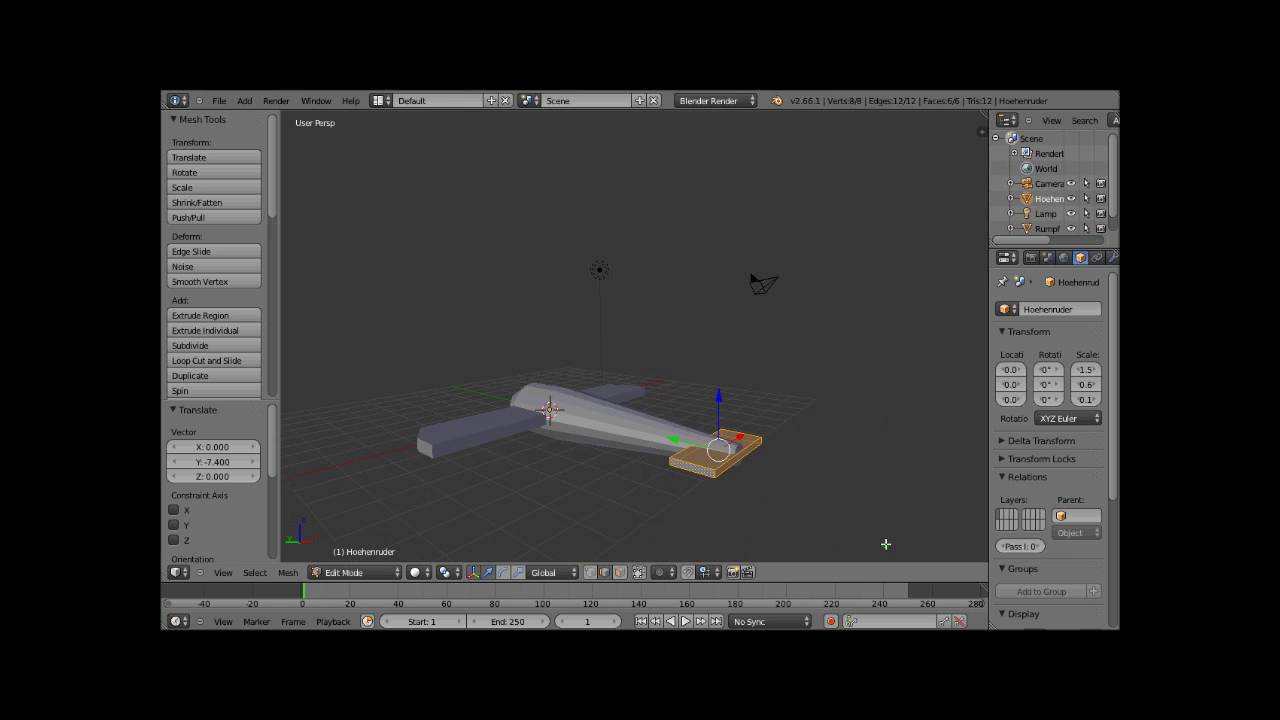
pyautogui.scroll(2, 885, 544)
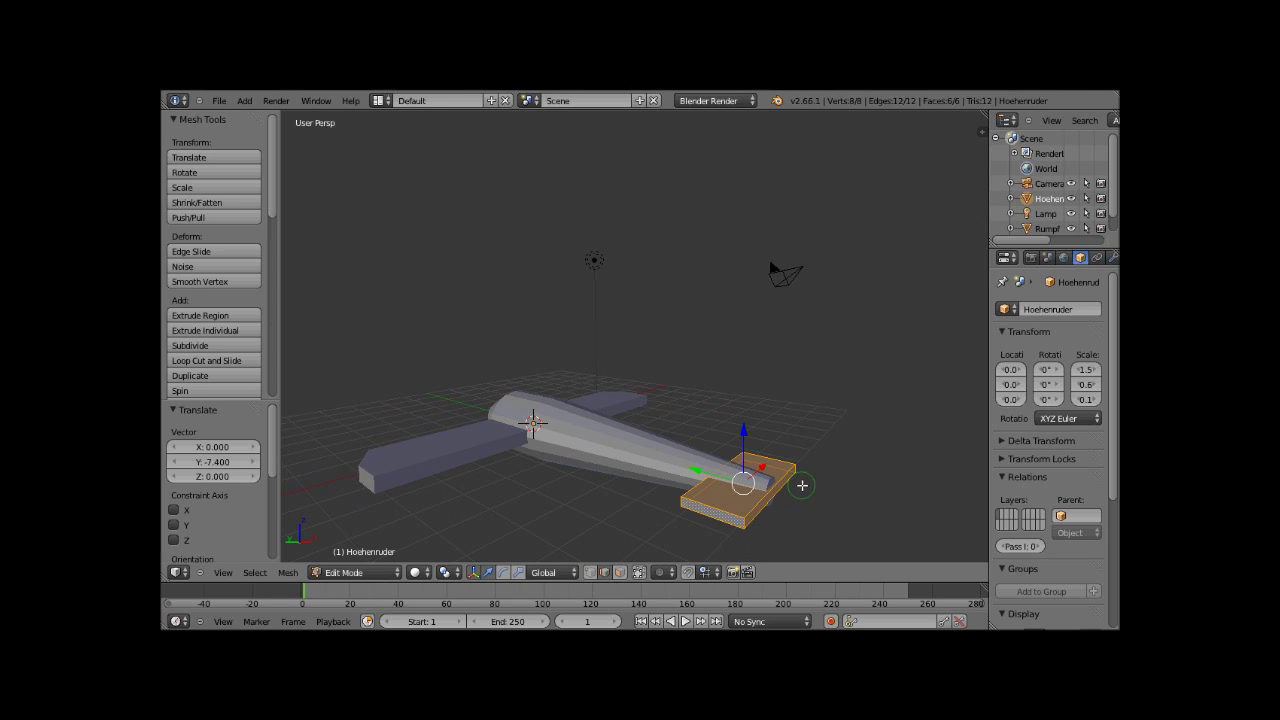
pyautogui.moveTo(802, 485)
pyautogui.mouseDown(button='middle')
pyautogui.moveTo(819, 517)
pyautogui.moveTo(787, 505)
pyautogui.moveTo(791, 492)
pyautogui.mouseUp(button='middle')
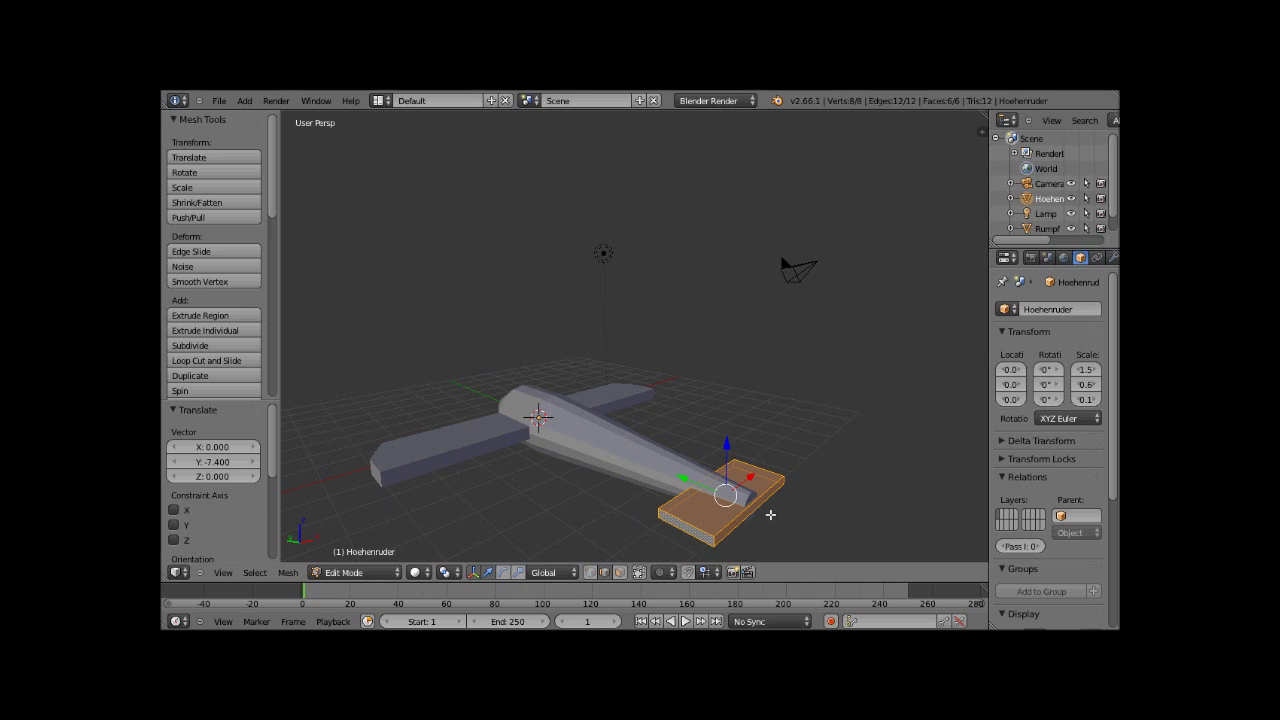
pyautogui.moveTo(794, 494)
pyautogui.mouseDown(button='middle')
pyautogui.moveTo(876, 533)
pyautogui.moveTo(857, 508)
pyautogui.mouseUp(button='middle')
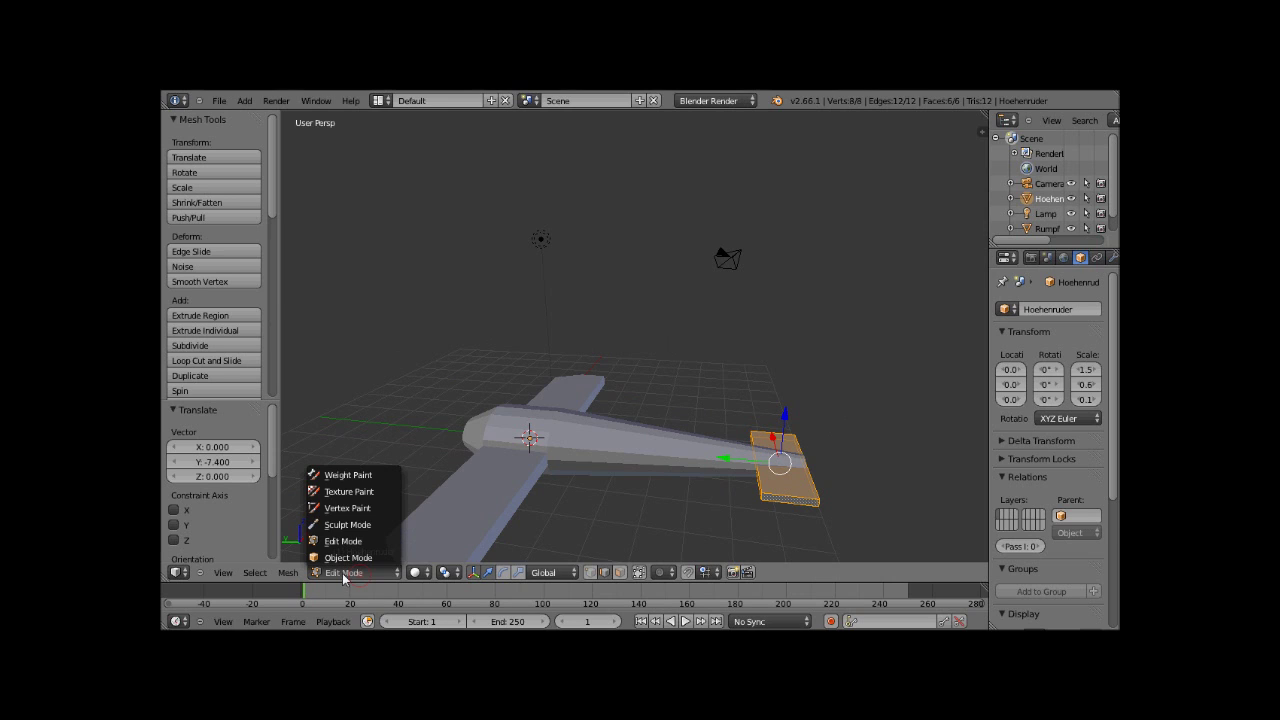
# Back in Object Mode, add a mesh cube and rename it Seitenruder.
pyautogui.click(348, 557)
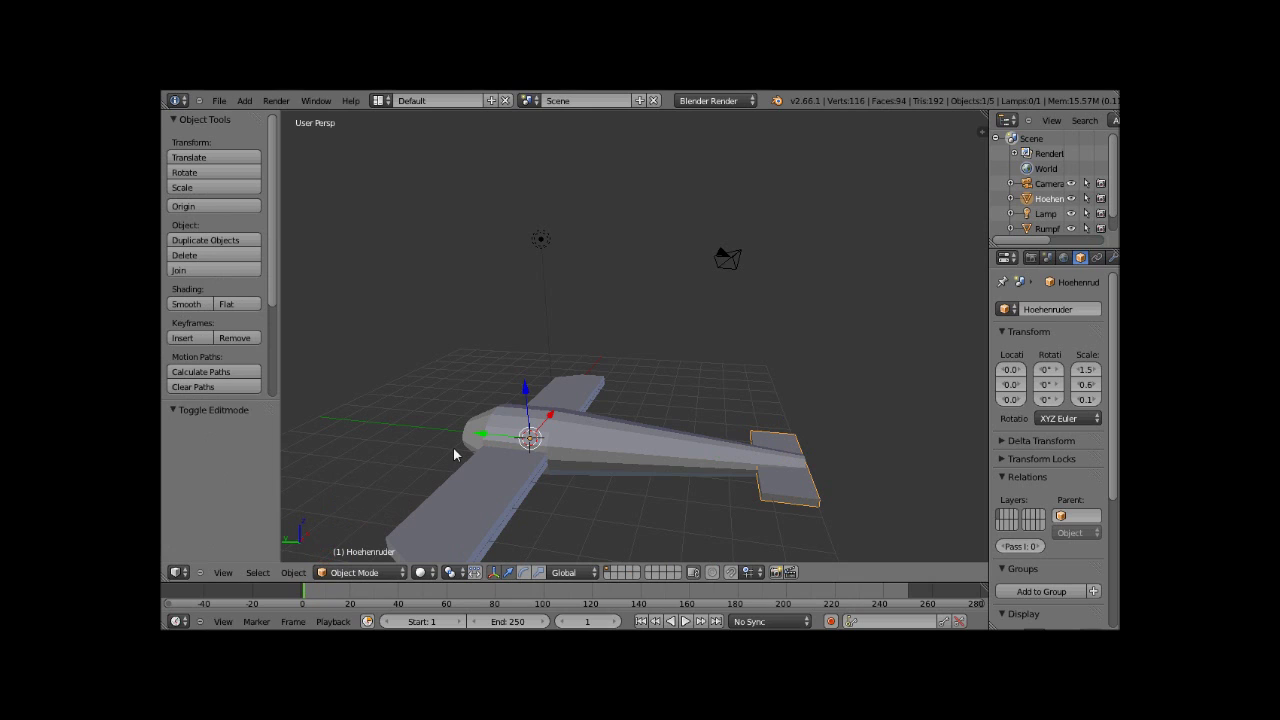
pyautogui.scroll(-3, 453, 449)
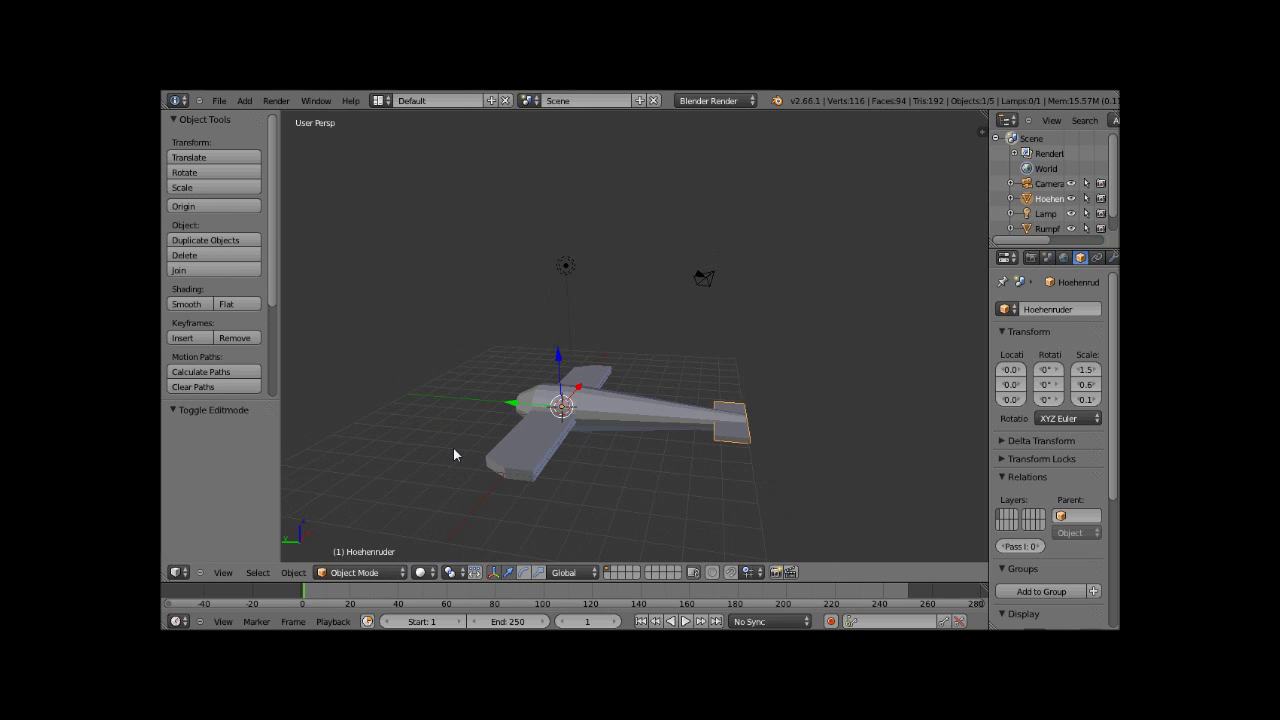
pyautogui.click(244, 101)
pyautogui.click(352, 131)
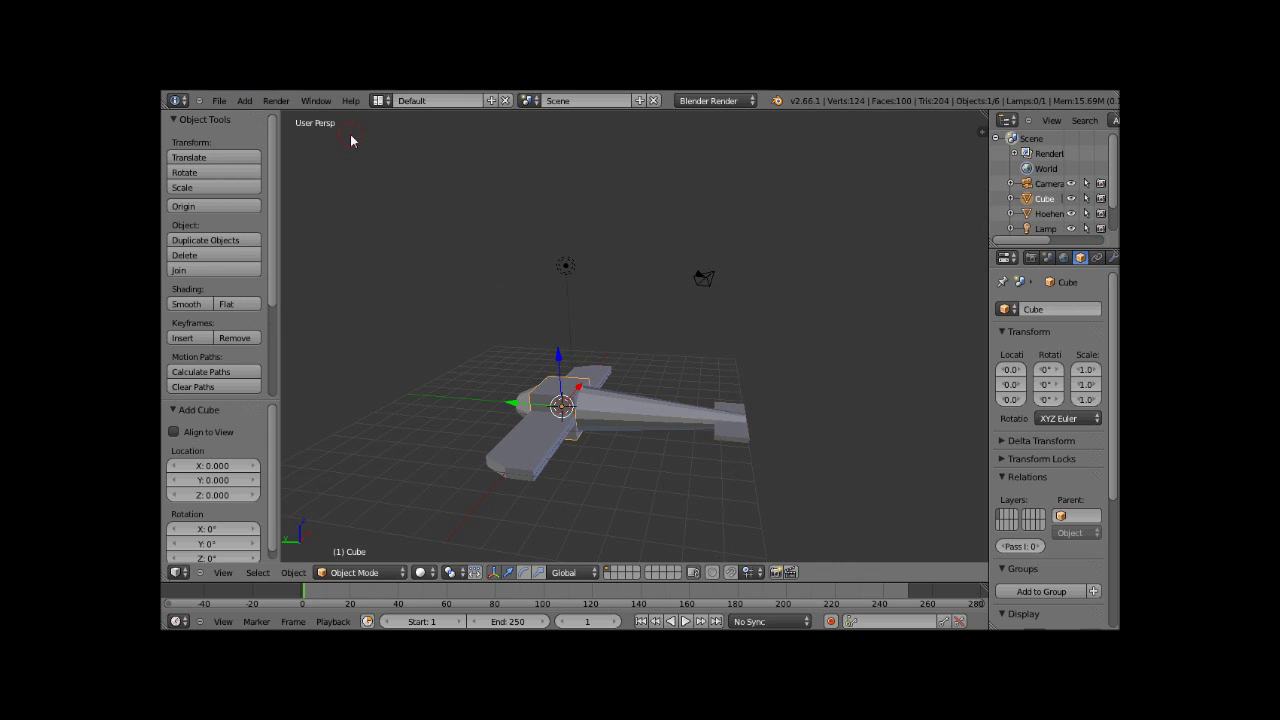
pyautogui.click(1050, 309)
pyautogui.write('Sei')
pyautogui.write('tenruder')
pyautogui.press('Return')
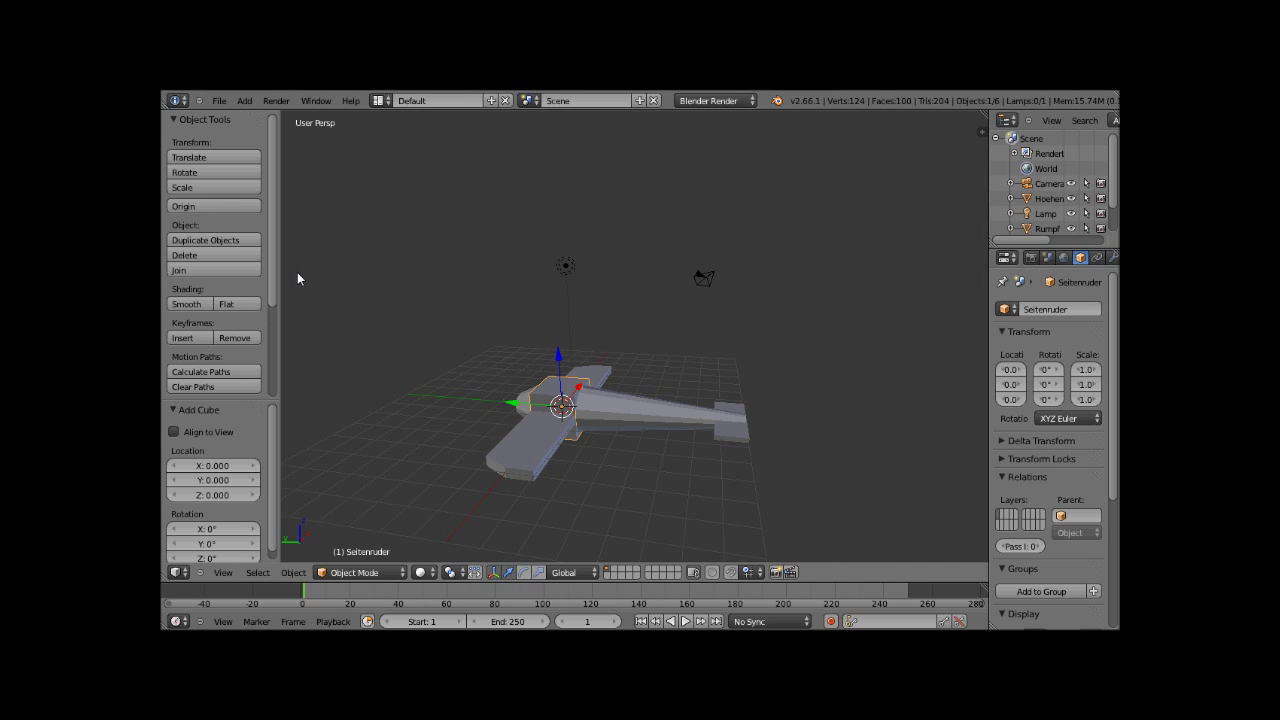
# In Edit Mode, scale the Seitenruder mesh to 0.1 in X and 0.8 in Y.
pyautogui.click(360, 572)
pyautogui.click(355, 543)
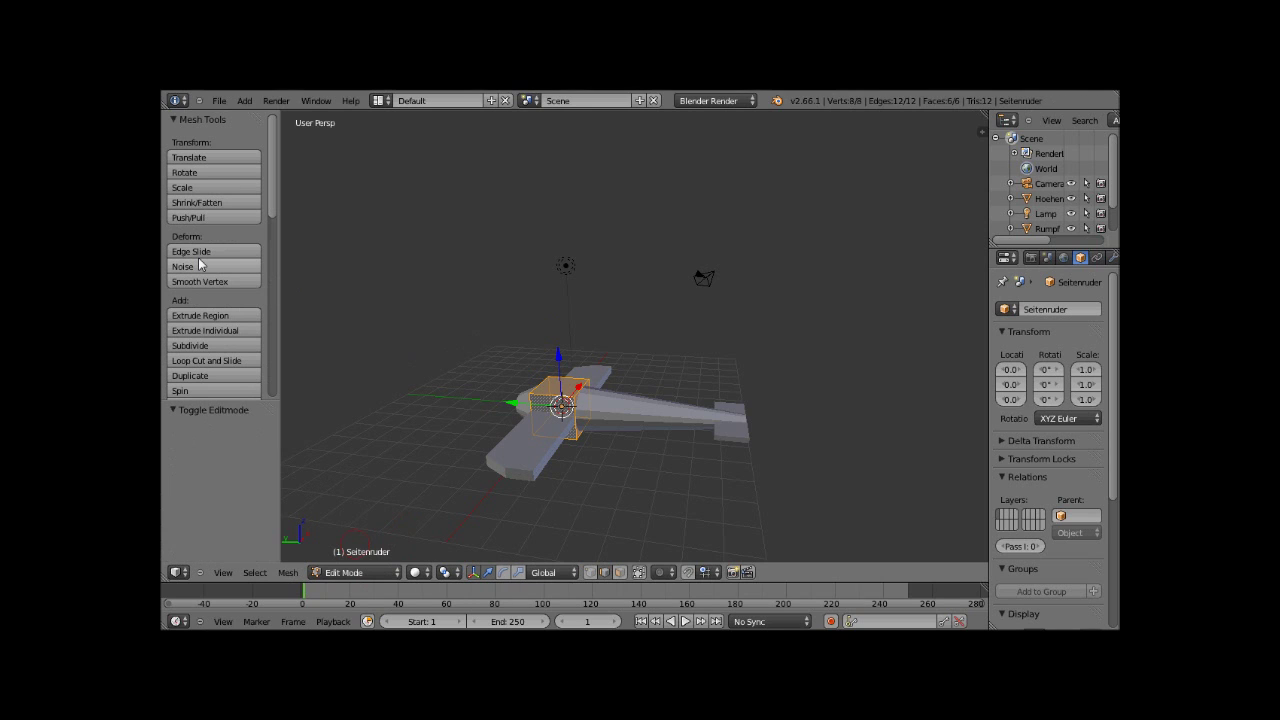
pyautogui.click(189, 190)
pyautogui.click(240, 452)
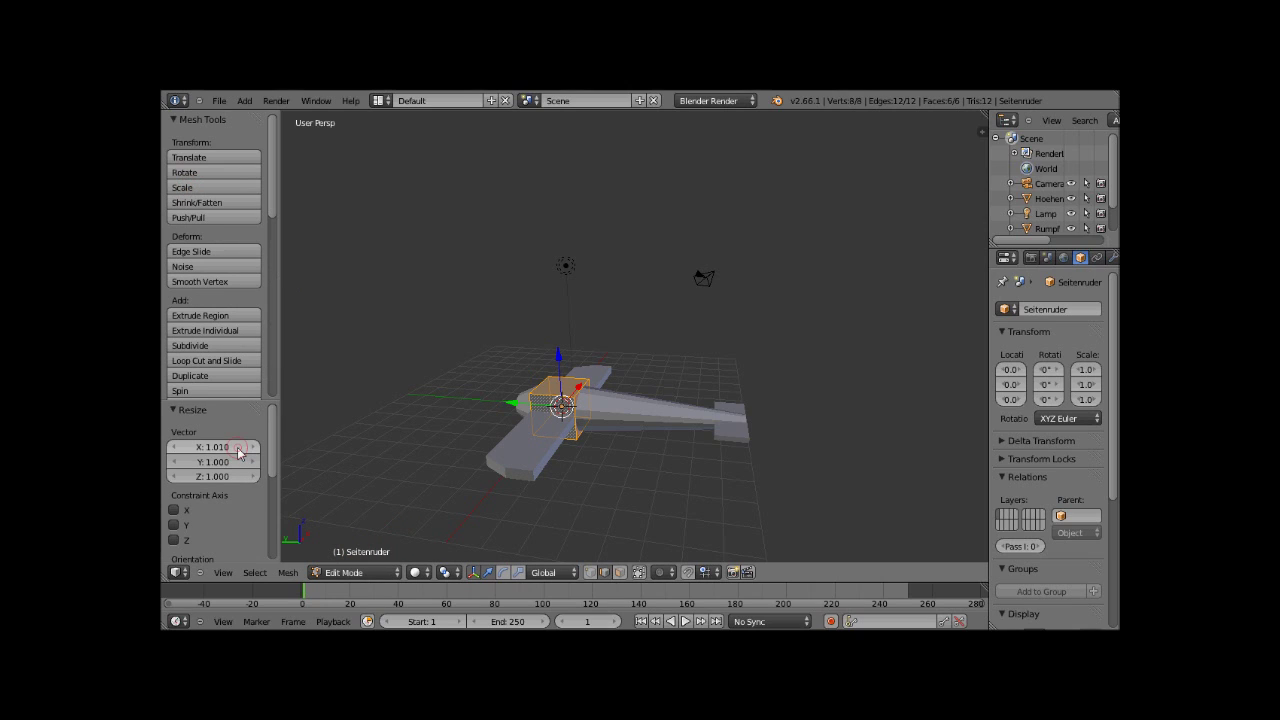
pyautogui.click(215, 448)
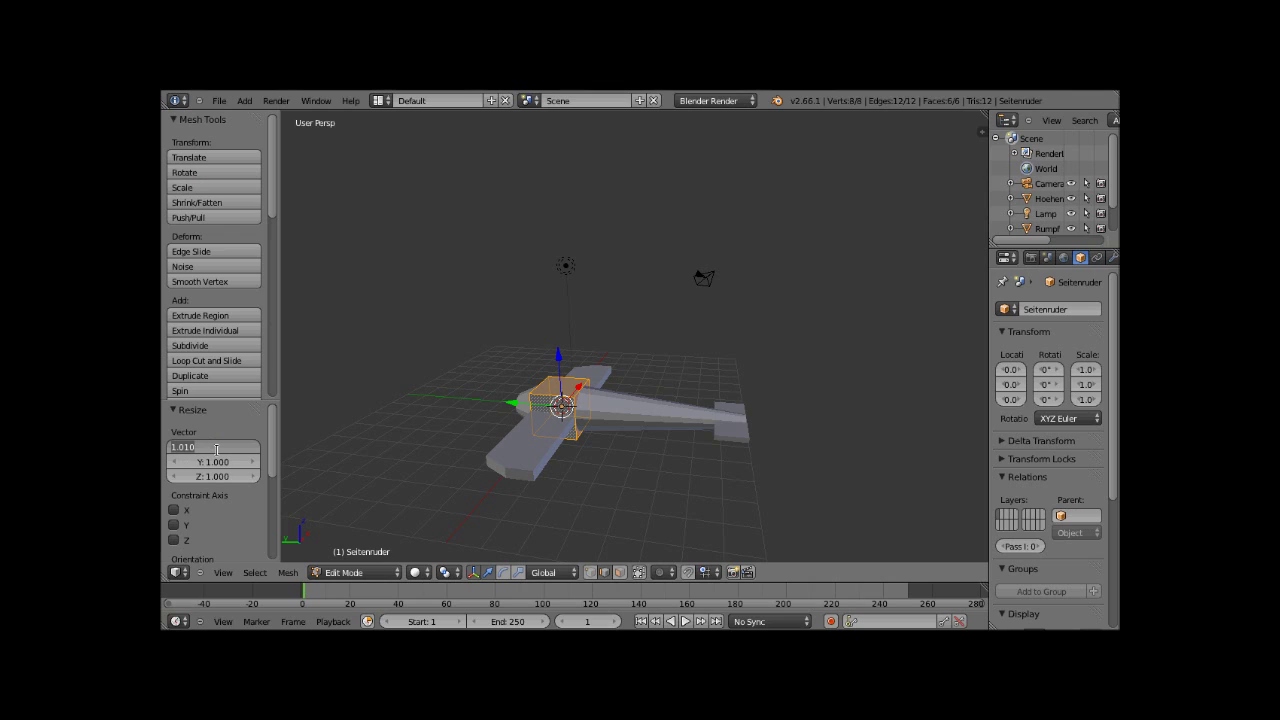
pyautogui.write('0')
pyautogui.write('.1')
pyautogui.press('Return')
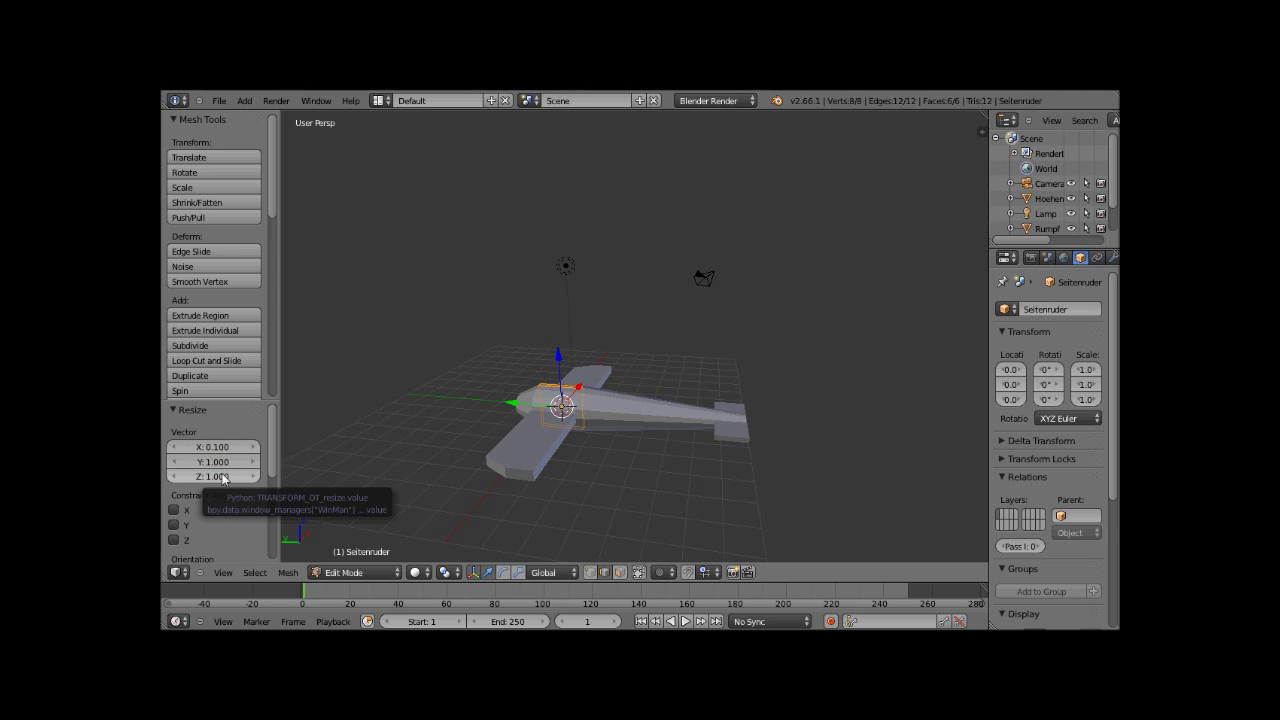
pyautogui.click(229, 464)
pyautogui.write('0.')
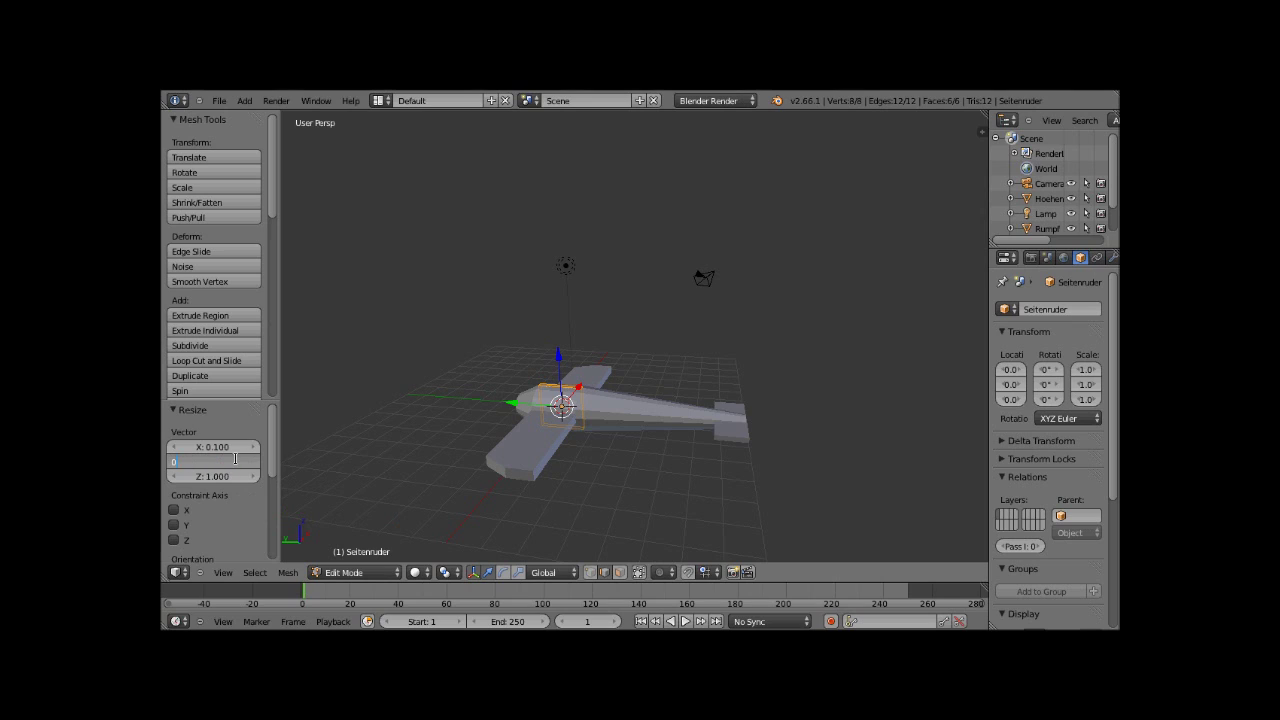
pyautogui.write('8')
pyautogui.press('Return')
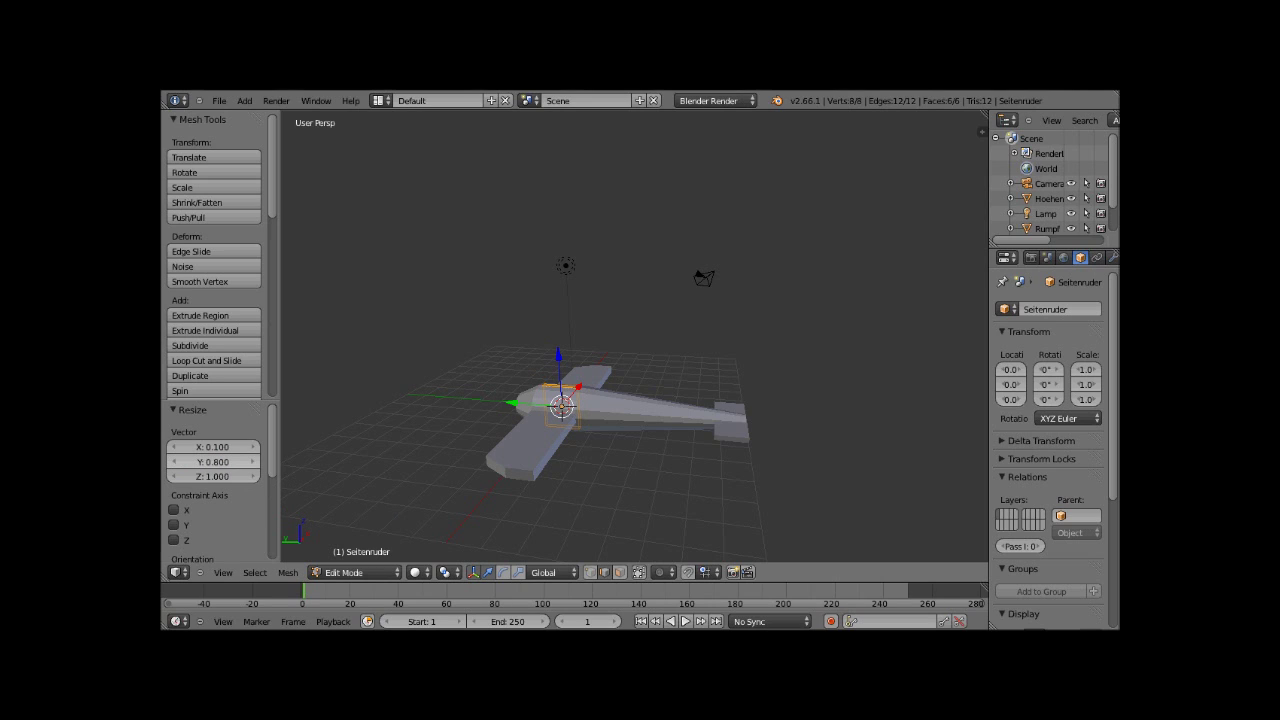
# Move the fin mesh -7.25 along Y to the fuselage's rear.
pyautogui.click(220, 158)
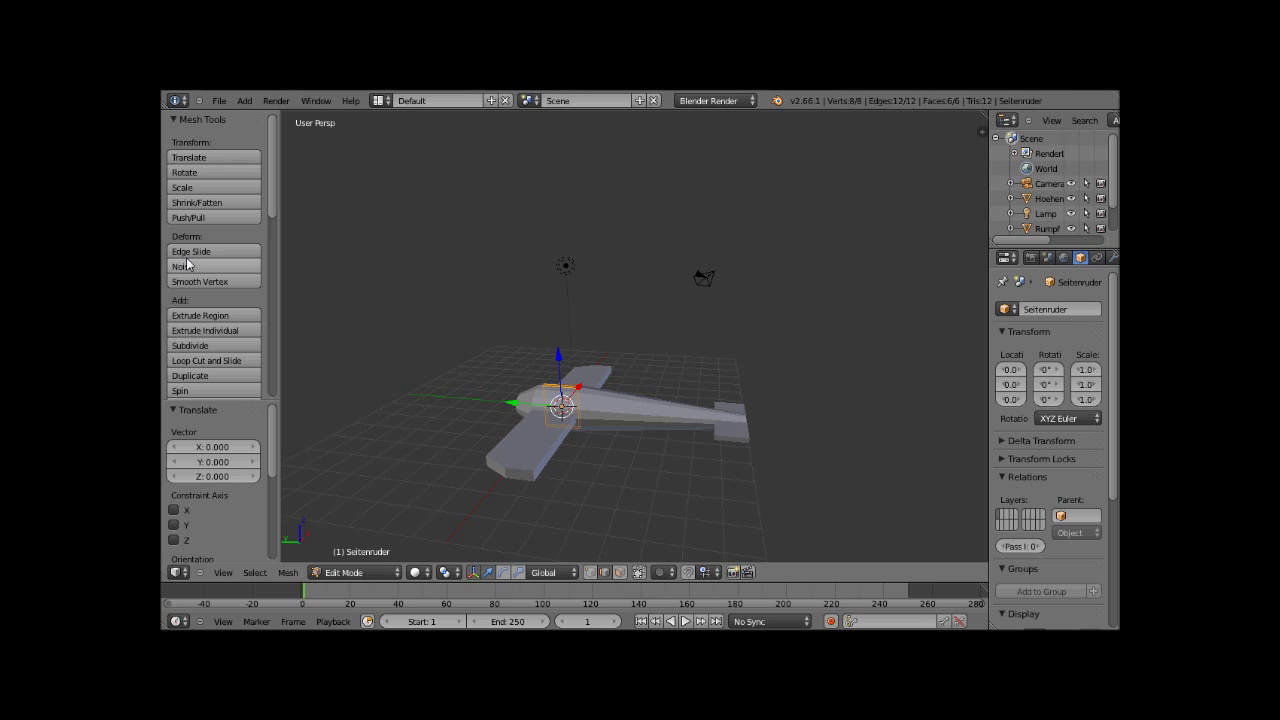
pyautogui.click(225, 462)
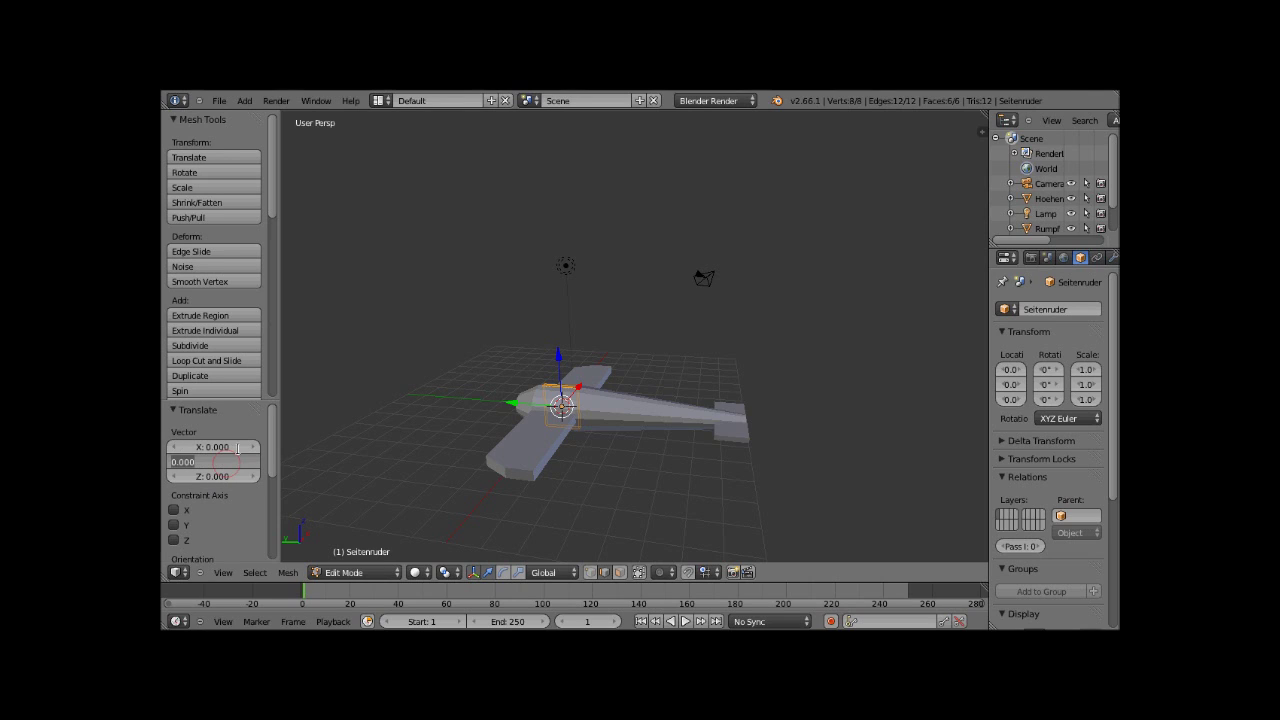
pyautogui.press('BackSpace')
pyautogui.write('.25')
pyautogui.press('Return')
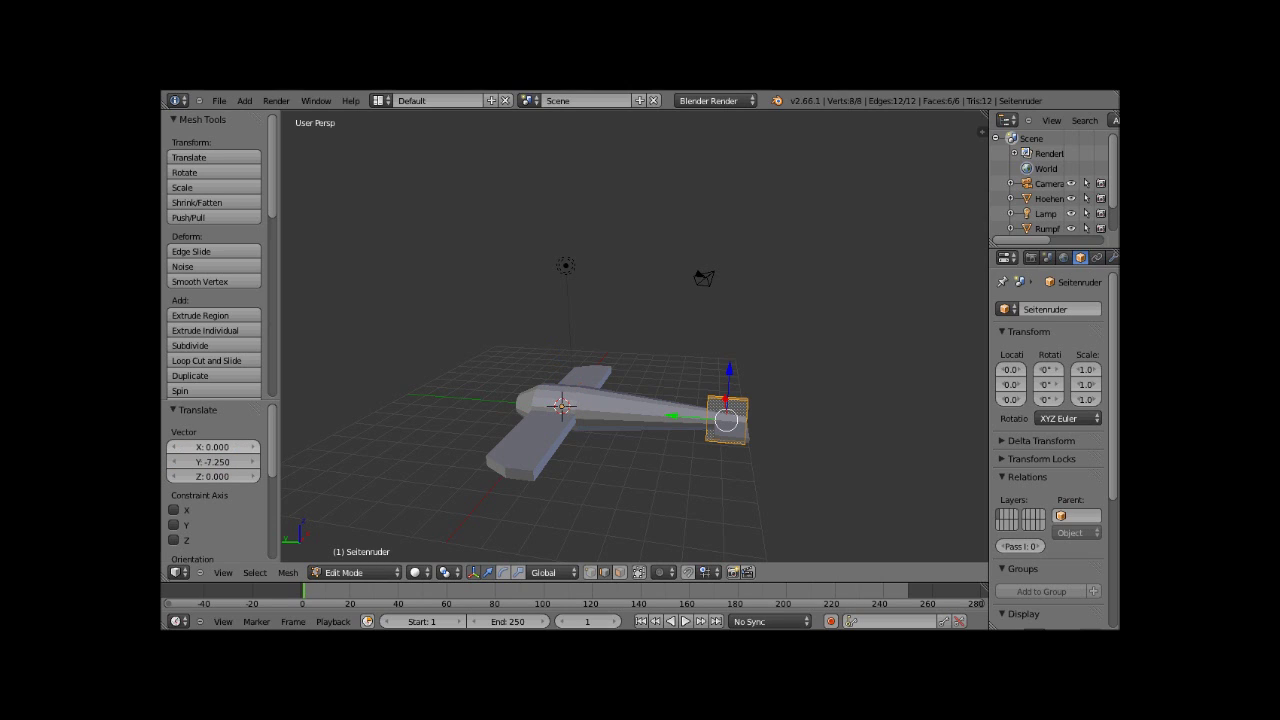
pyautogui.moveTo(341, 463); pyautogui.dragTo(722, 443, button='middle')
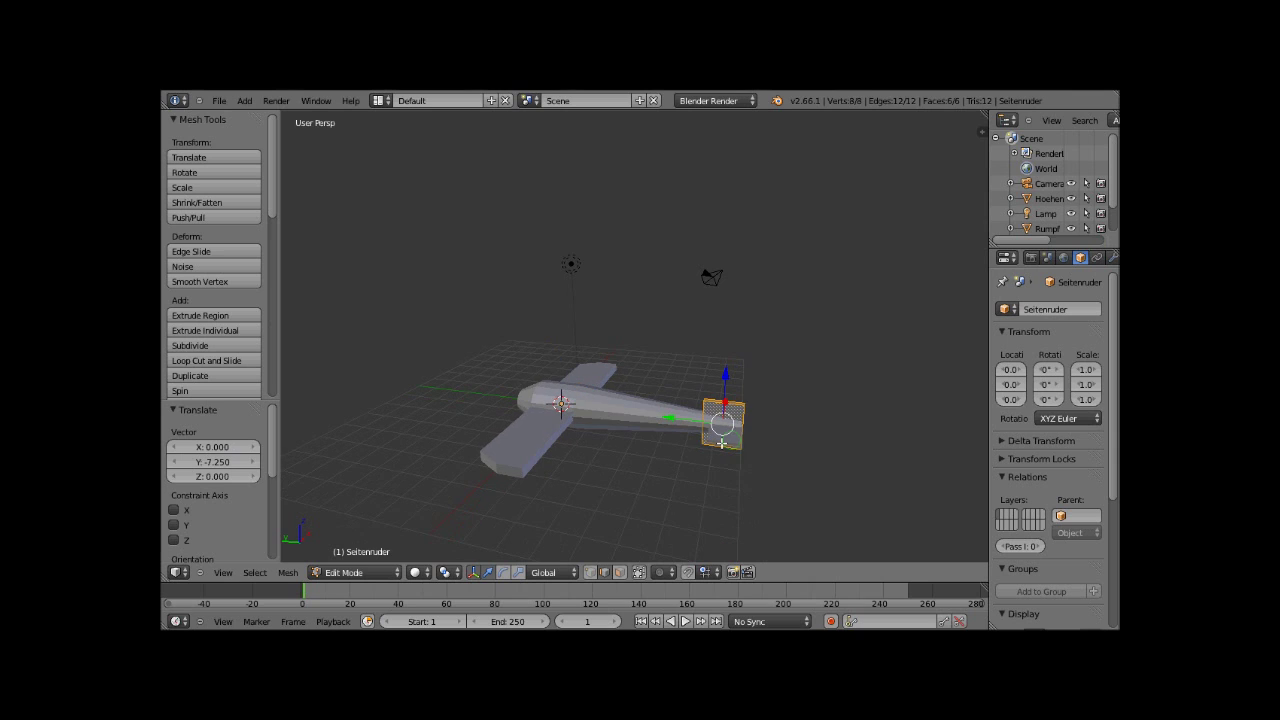
pyautogui.scroll(2, 722, 443)
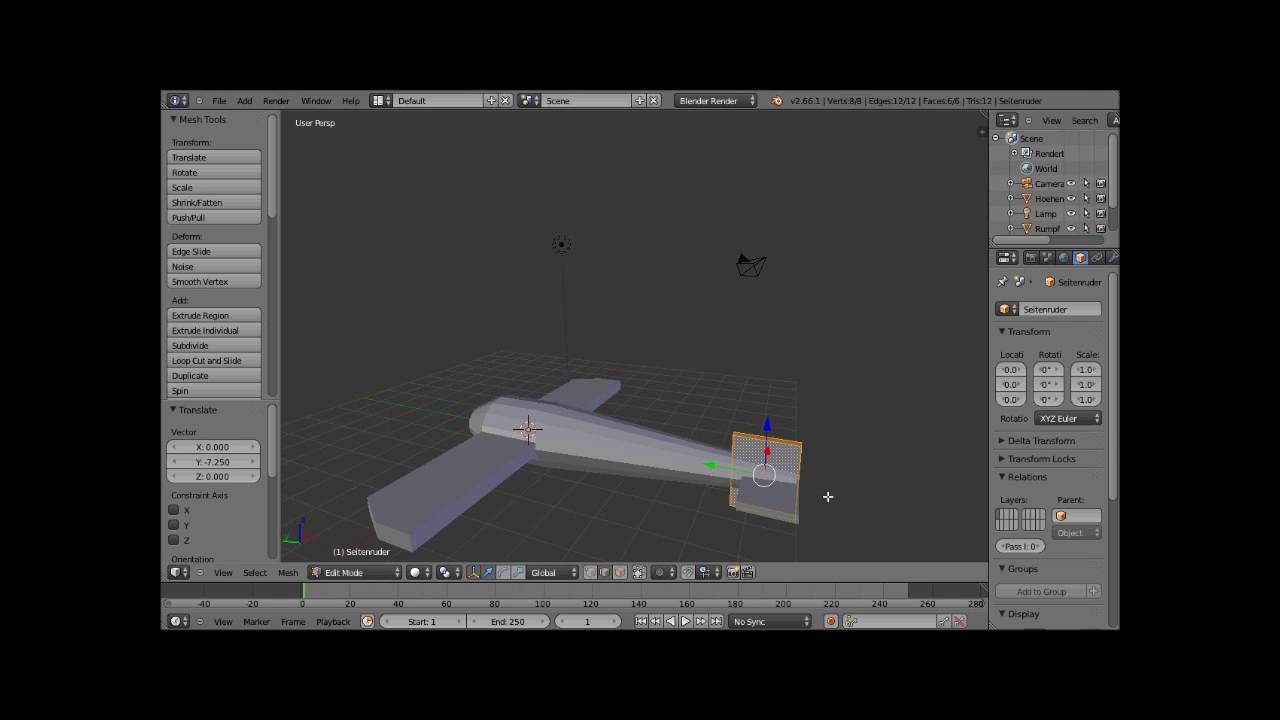
pyautogui.moveTo(827, 496)
pyautogui.mouseDown(button='middle')
pyautogui.moveTo(769, 487)
pyautogui.moveTo(842, 463)
pyautogui.moveTo(701, 434)
pyautogui.mouseUp(button='middle')
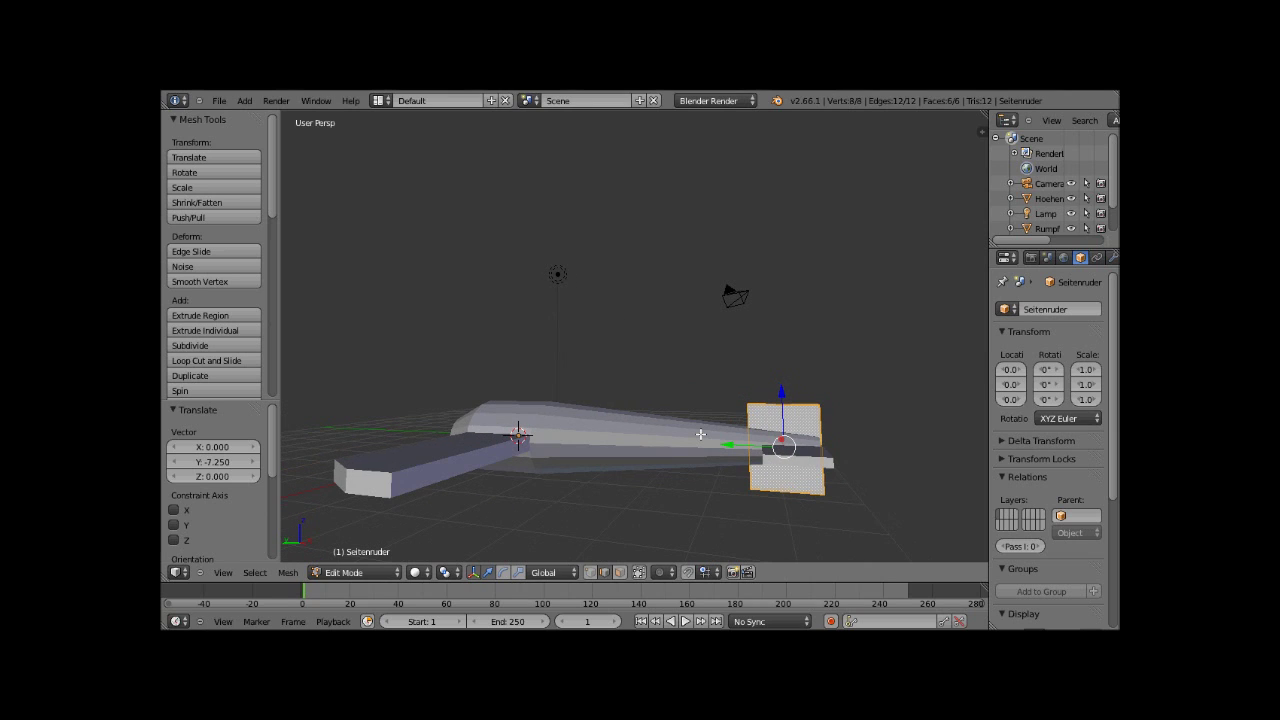
# Lift the fin 0.9 along Z and orbit to inspect it.
pyautogui.click(224, 478)
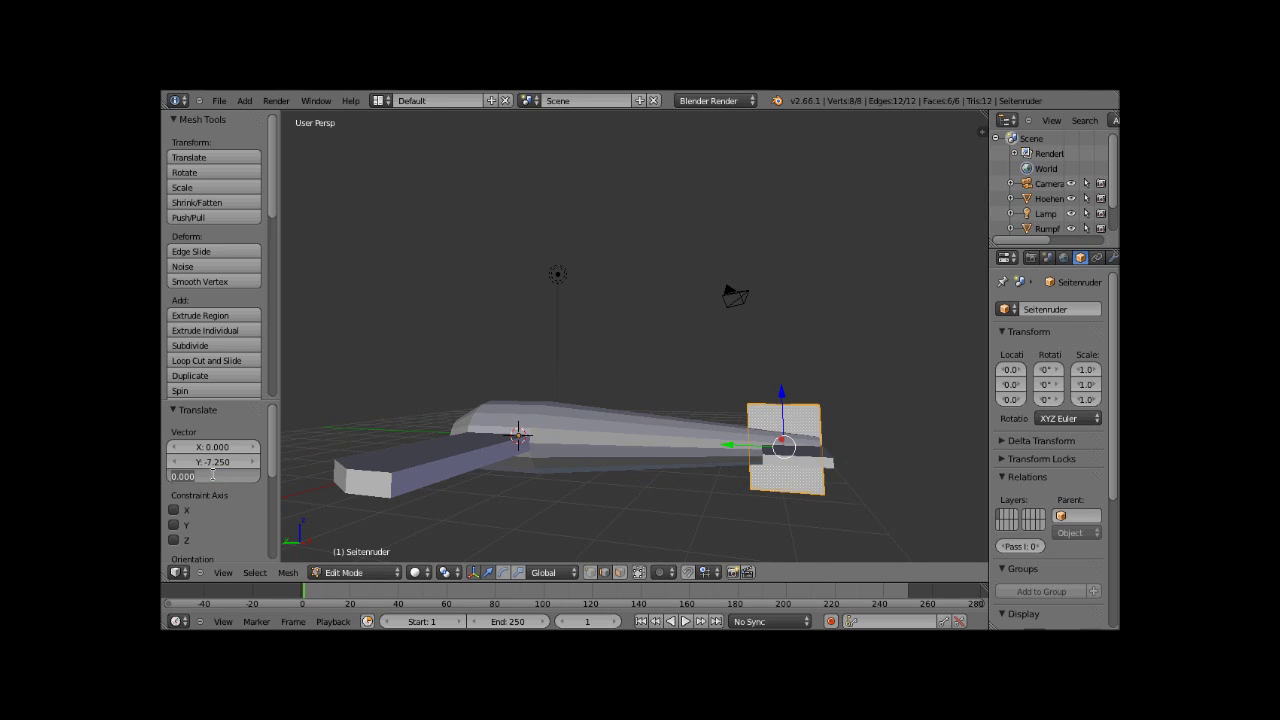
pyautogui.press('BackSpace')
pyautogui.press('BackSpace')
pyautogui.press('BackSpace')
pyautogui.write('9')
pyautogui.press('Return')
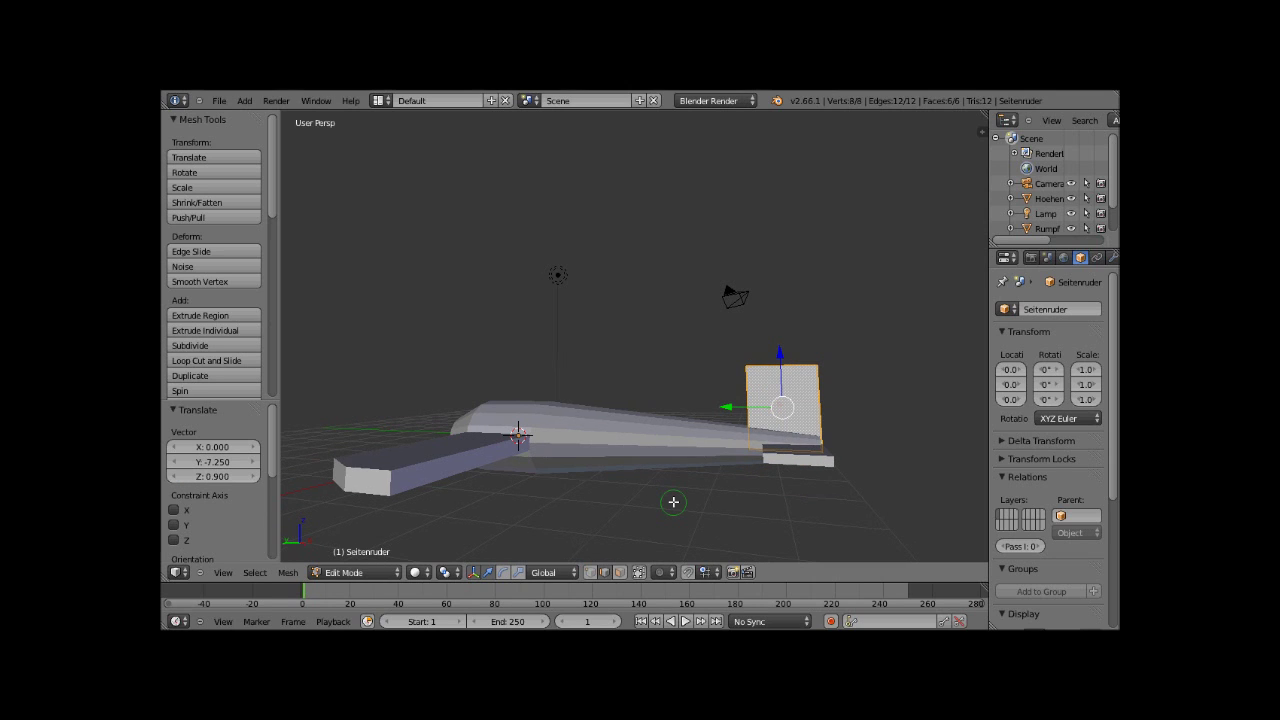
pyautogui.moveTo(673, 502)
pyautogui.mouseDown(button='middle')
pyautogui.moveTo(581, 514)
pyautogui.moveTo(764, 518)
pyautogui.mouseUp(button='middle')
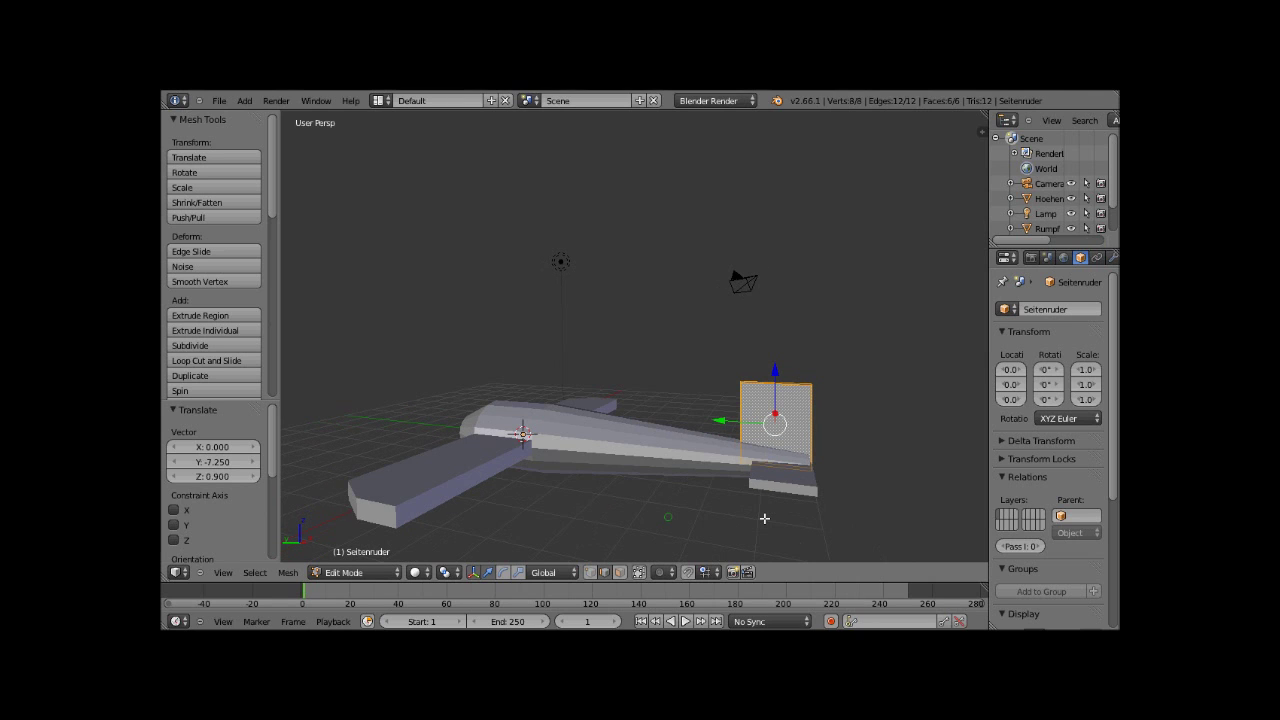
pyautogui.scroll(2, 787, 462)
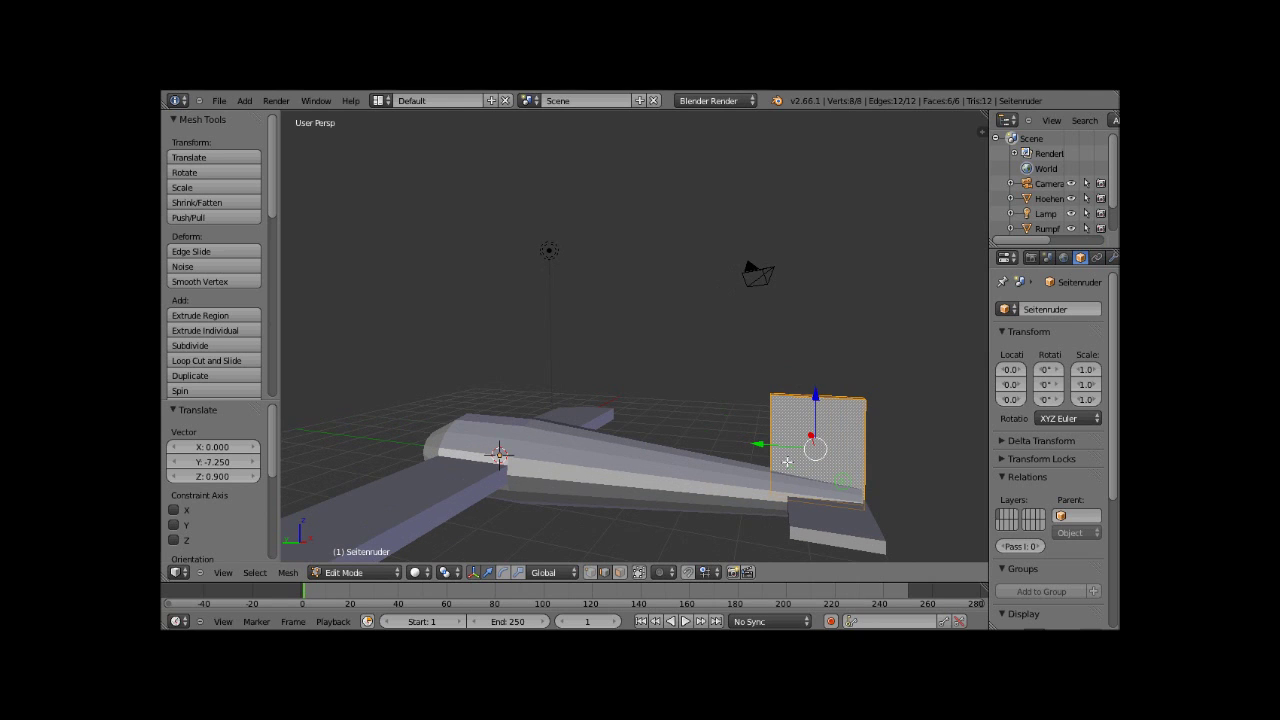
pyautogui.moveTo(787, 462)
pyautogui.mouseDown(button='middle')
pyautogui.moveTo(966, 442)
pyautogui.moveTo(836, 432)
pyautogui.moveTo(890, 413)
pyautogui.moveTo(703, 407)
pyautogui.mouseUp(button='middle')
pyautogui.scroll(2, 819, 454)
pyautogui.scroll(5, 894, 388)
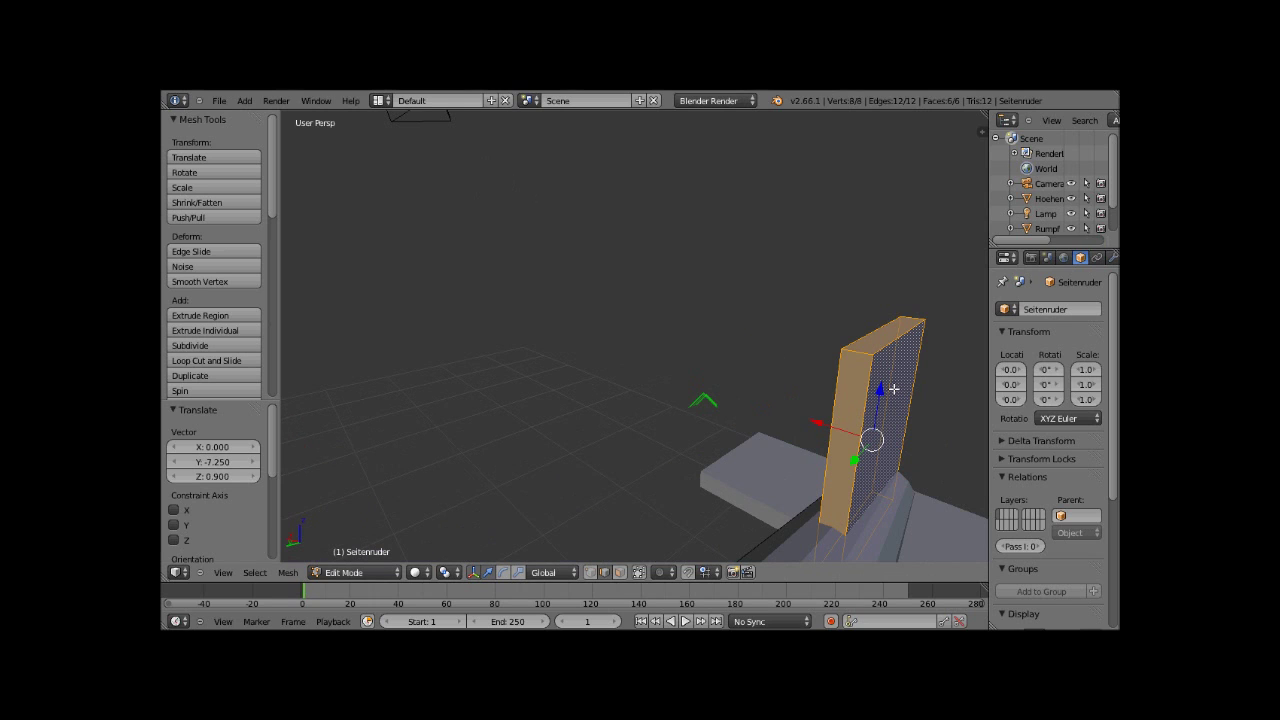
# Select the tail fin's top edge and shift it -0.8 along Y so the fin slants.
pyautogui.press('a')
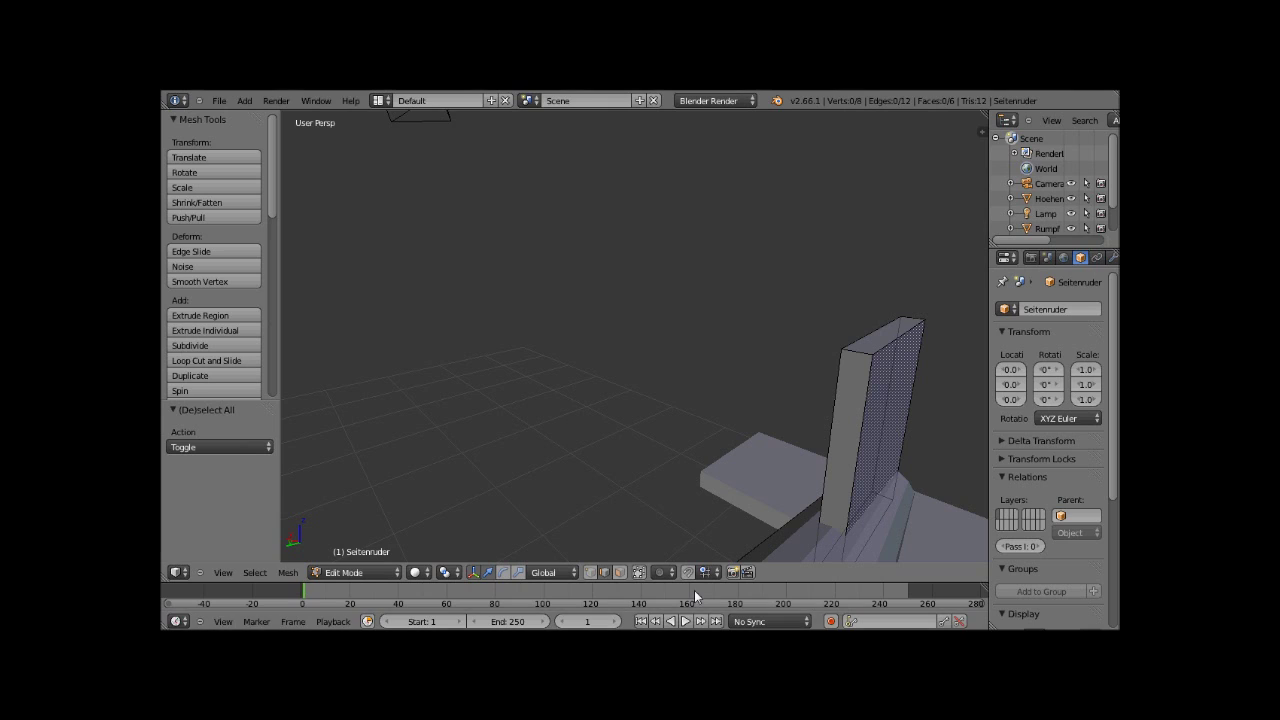
pyautogui.rightClick(859, 352)
pyautogui.click(227, 152)
pyautogui.click(216, 464)
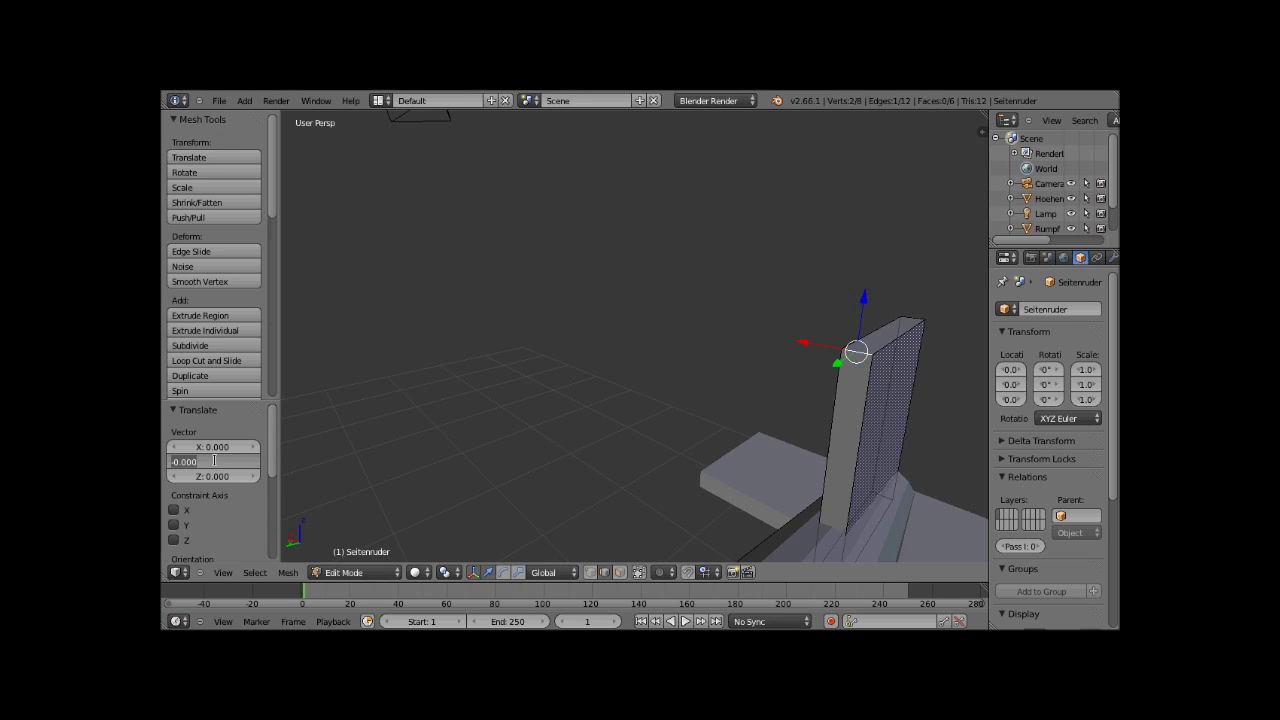
pyautogui.press('BackSpace')
pyautogui.write('8')
pyautogui.press('Return')
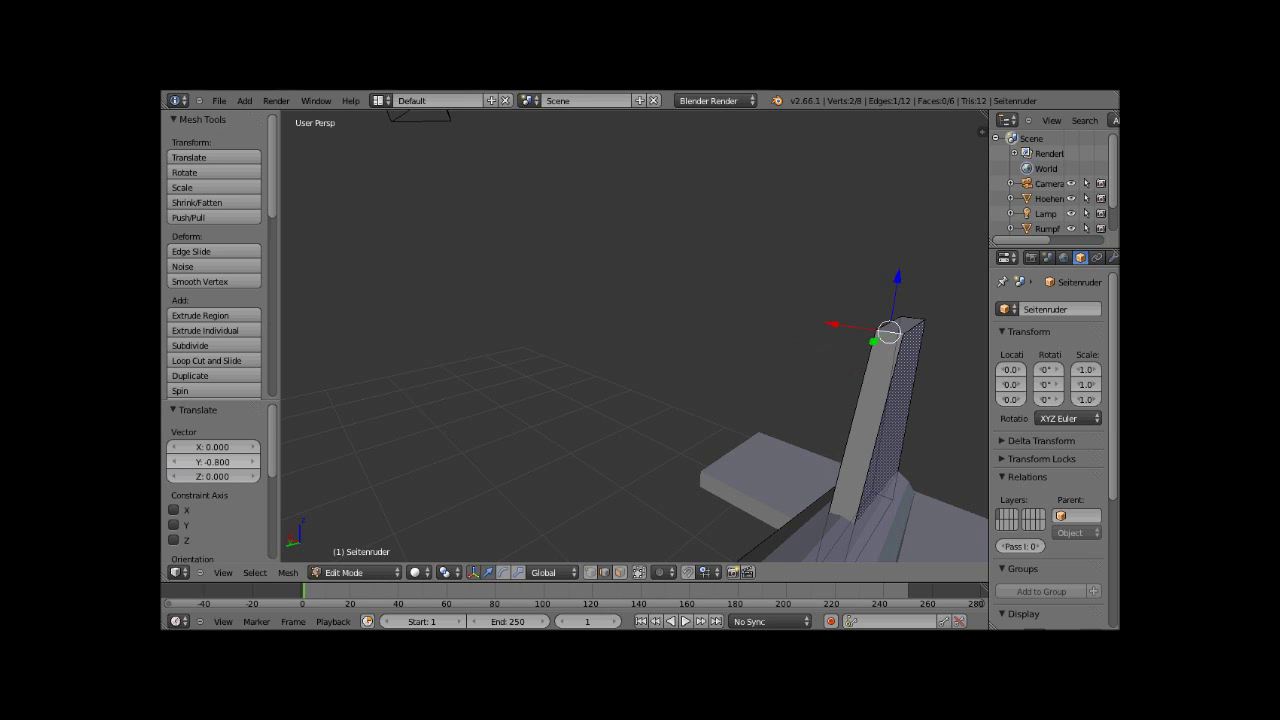
# Orbit out to view the whole plane and return to Object Mode.
pyautogui.moveTo(597, 355)
pyautogui.mouseDown(button='middle')
pyautogui.moveTo(574, 385)
pyautogui.moveTo(608, 386)
pyautogui.moveTo(644, 428)
pyautogui.mouseUp(button='middle')
pyautogui.scroll(-3, 600, 429)
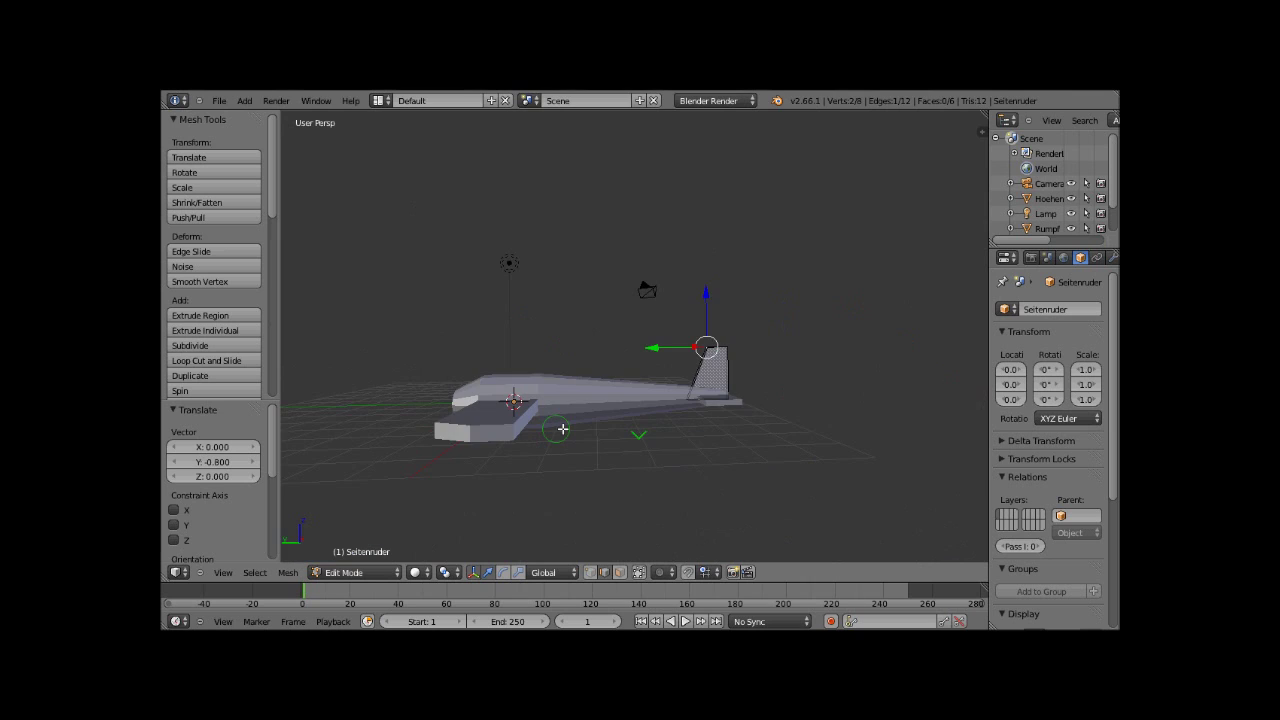
pyautogui.moveTo(563, 429)
pyautogui.mouseDown(button='middle')
pyautogui.moveTo(578, 482)
pyautogui.moveTo(567, 448)
pyautogui.moveTo(664, 463)
pyautogui.mouseUp(button='middle')
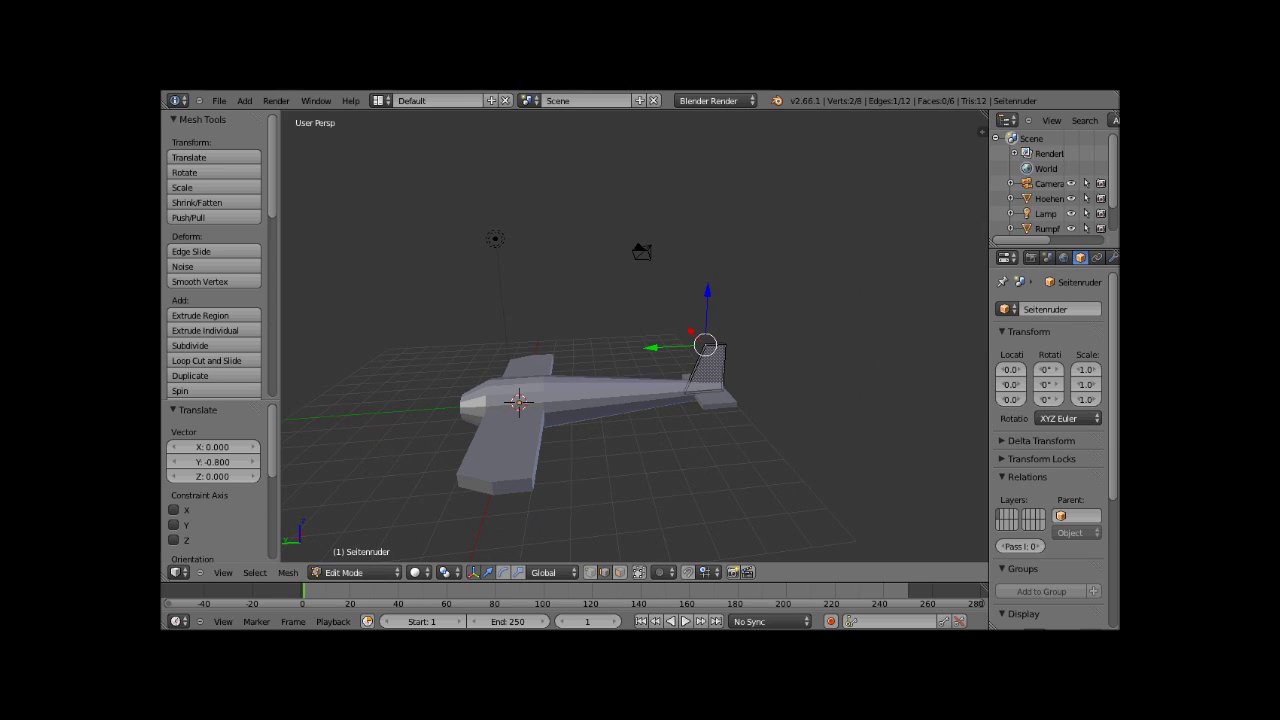
pyautogui.click(348, 576)
pyautogui.click(349, 558)
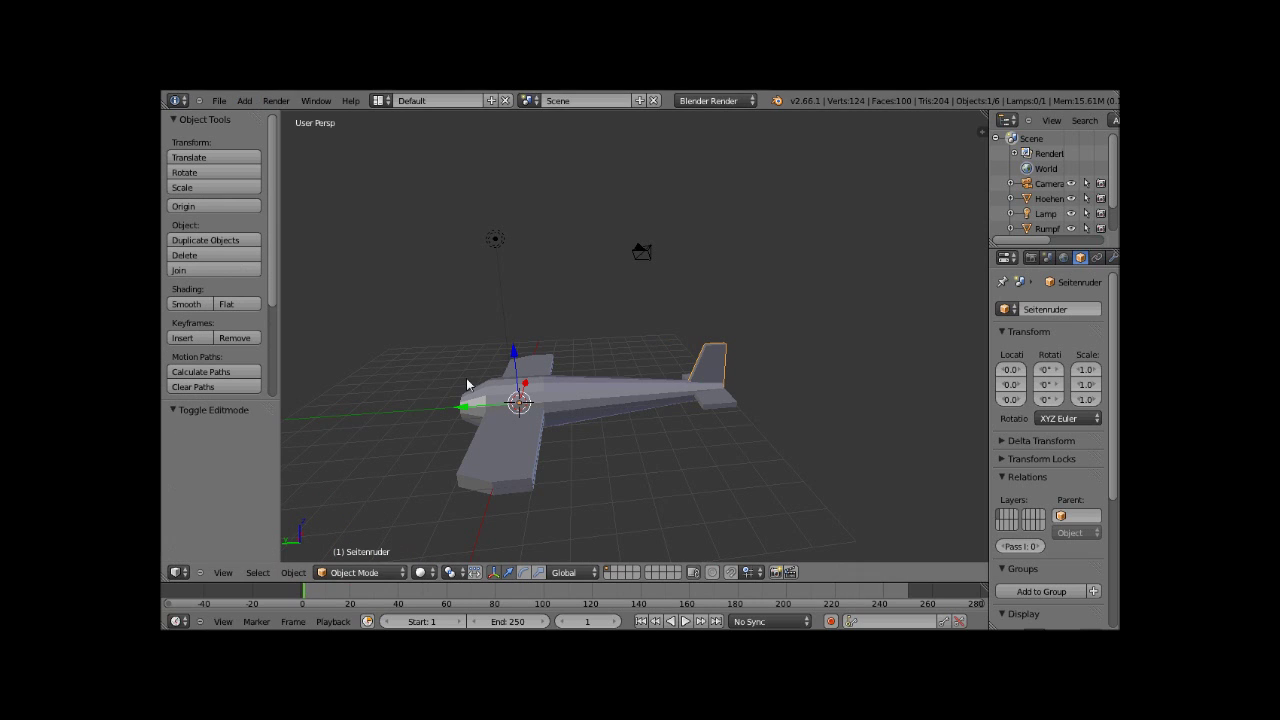
# Add a cube and raise it 4 units on Z above the plane.
pyautogui.press('KP_6')
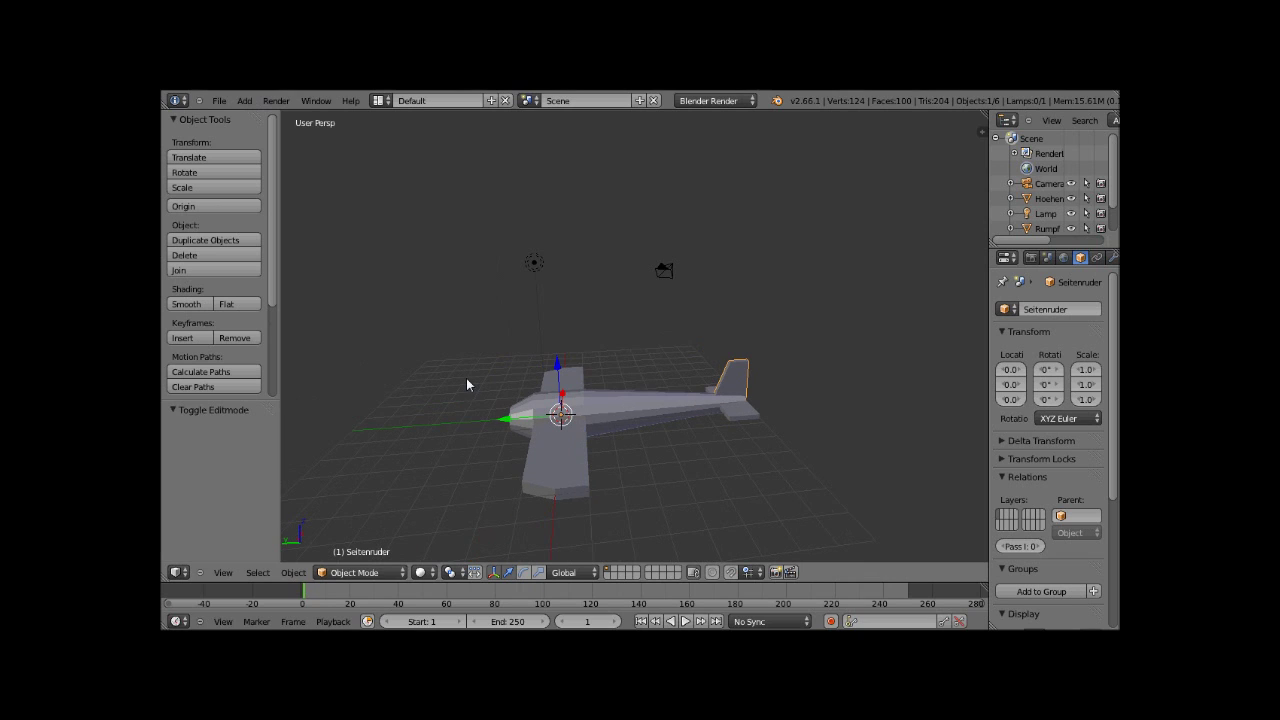
pyautogui.press('KP_6')
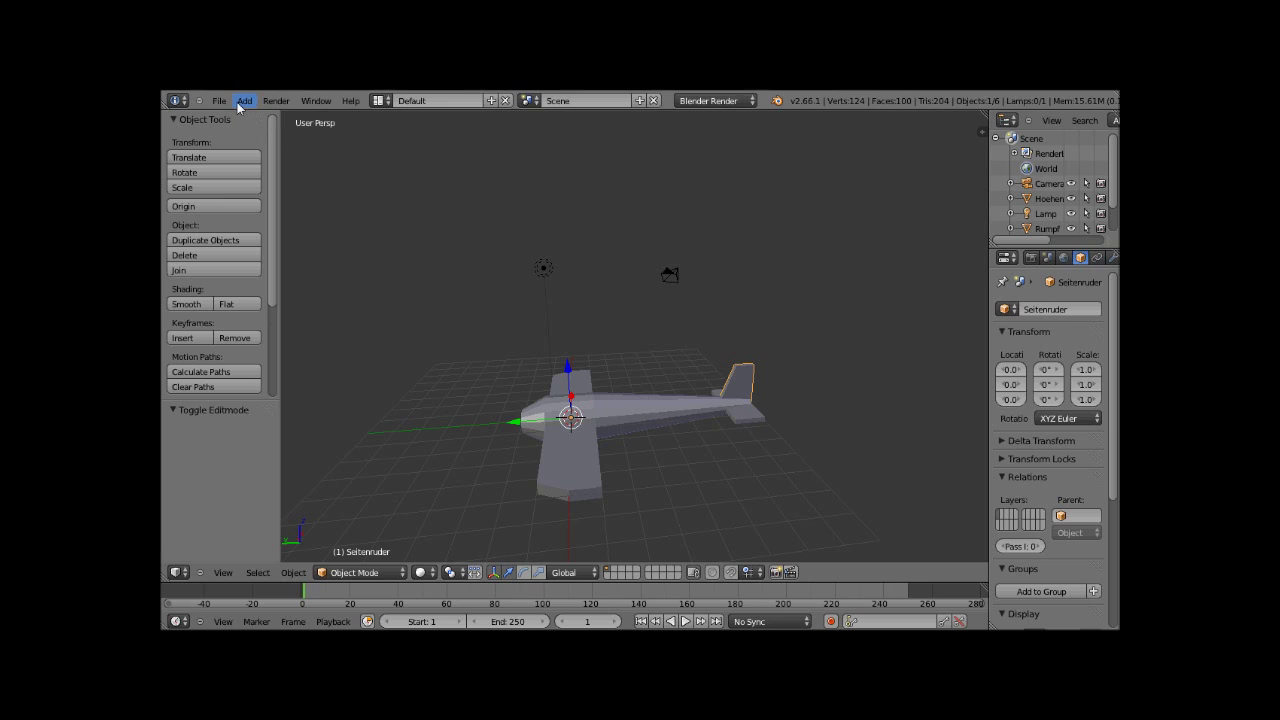
pyautogui.click(240, 104)
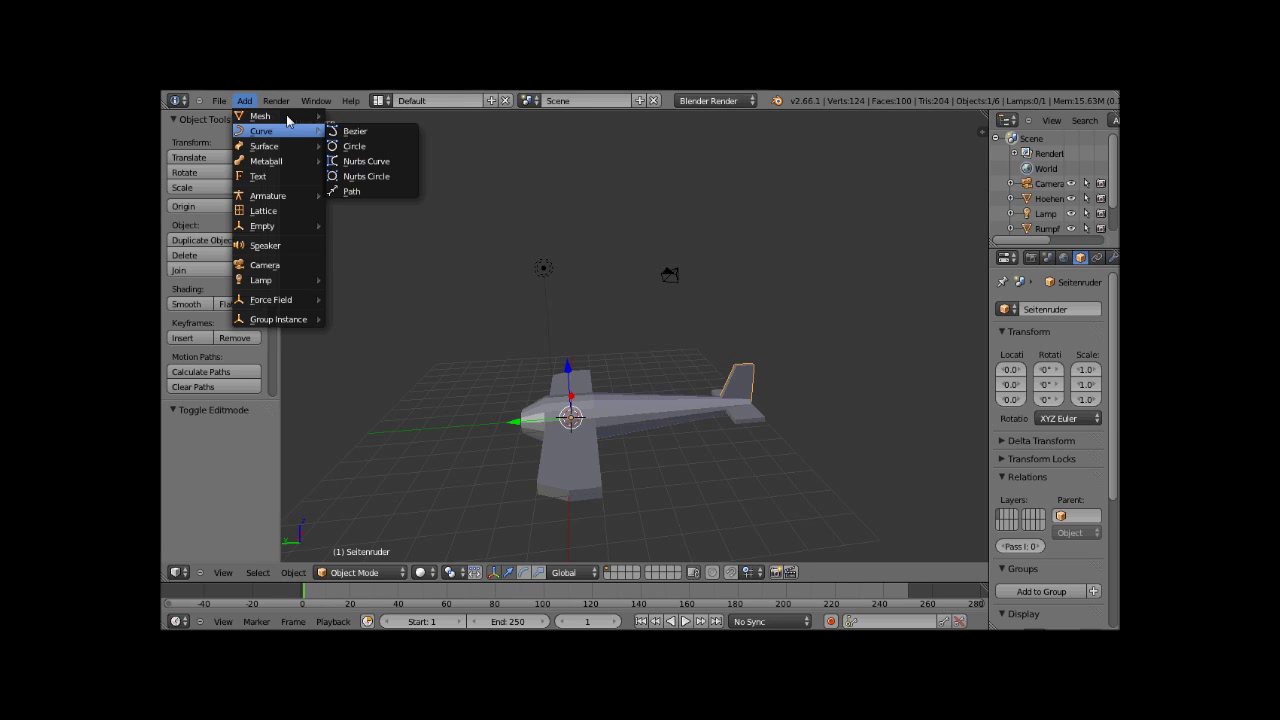
pyautogui.moveTo(262, 116)
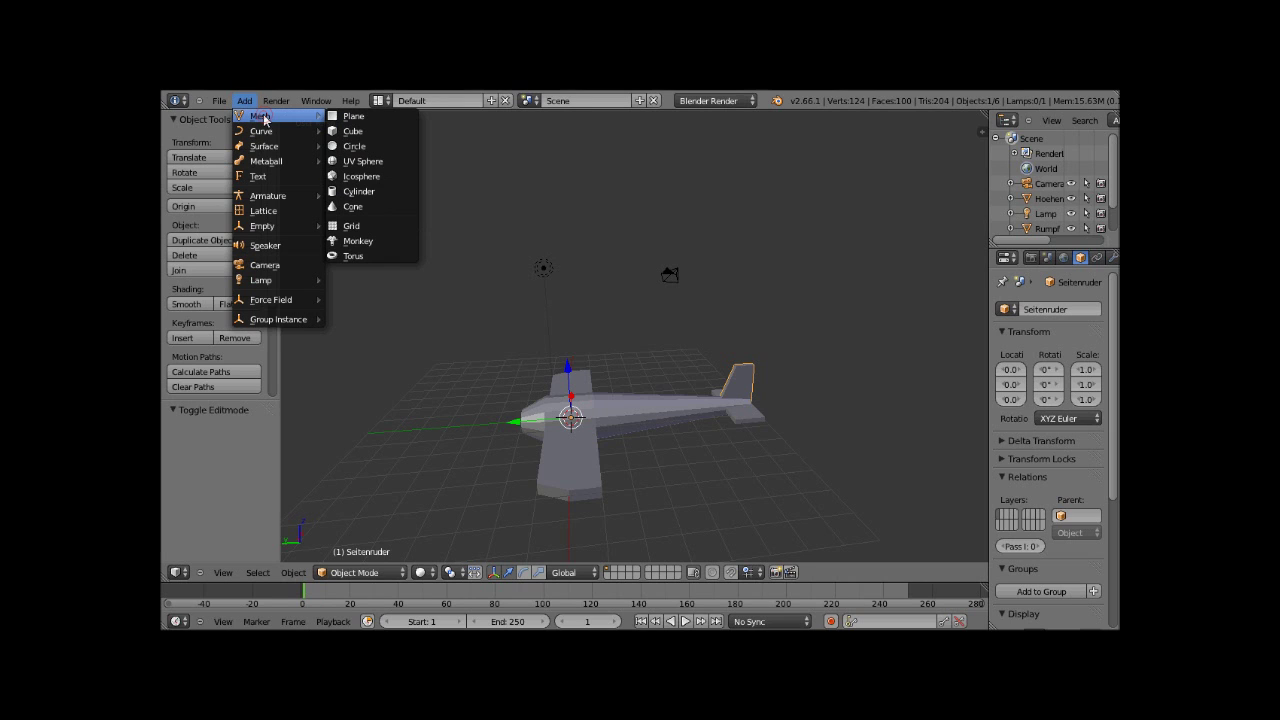
pyautogui.click(362, 134)
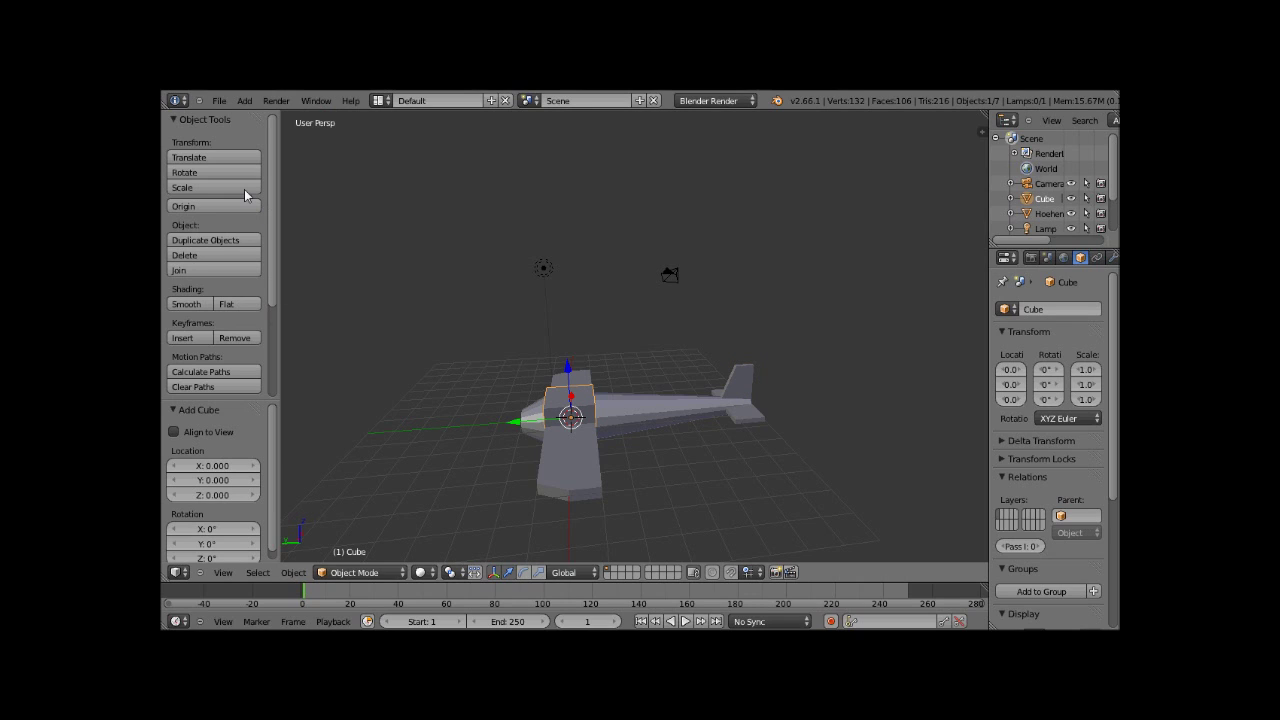
pyautogui.click(231, 158)
pyautogui.click(220, 477)
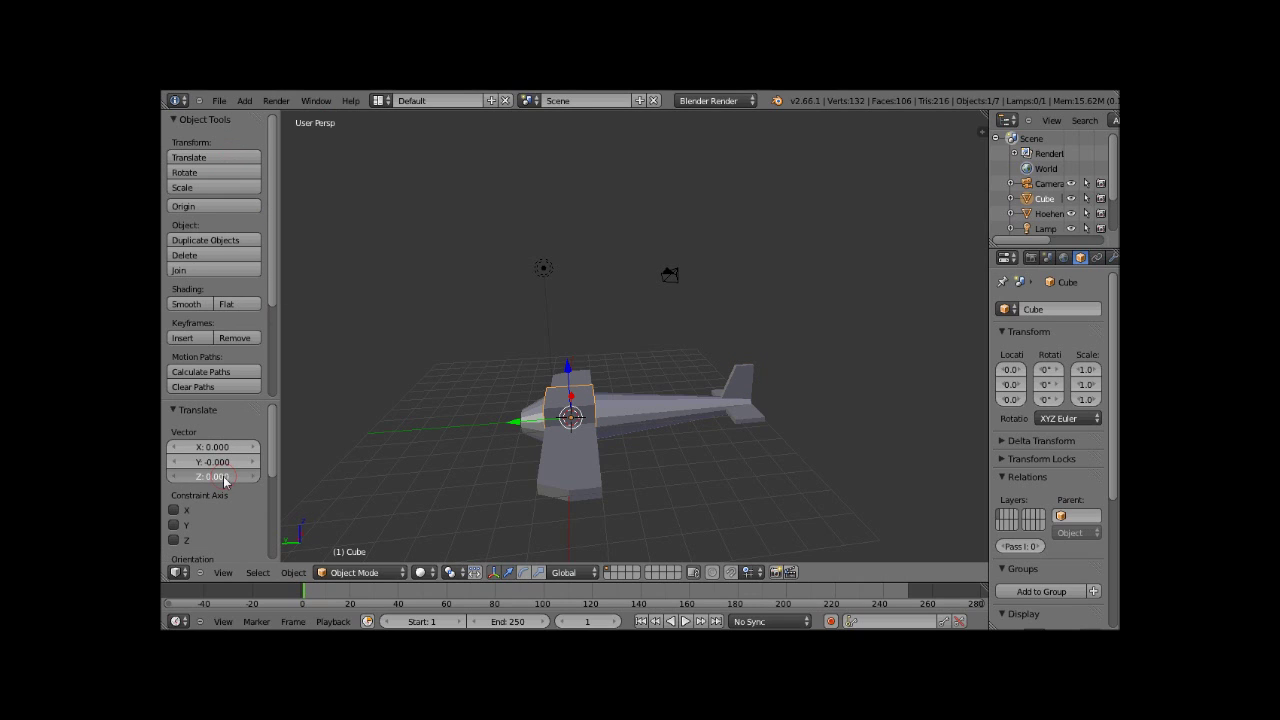
pyautogui.click(225, 481)
pyautogui.write('4')
pyautogui.press('Return')
# Rename the new cube object to 'Cockpit'.
pyautogui.moveTo(443, 348); pyautogui.dragTo(1043, 325, button='middle')
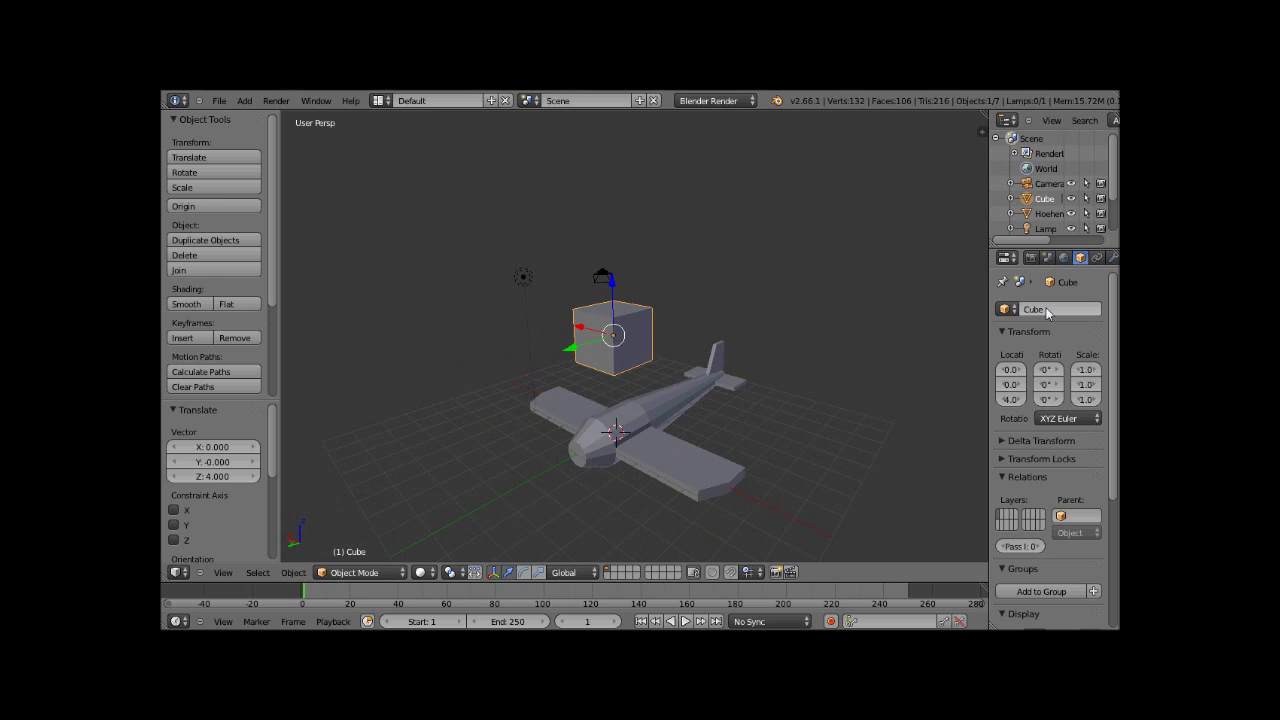
pyautogui.click(1047, 311)
pyautogui.write('Co')
pyautogui.write('ckpit')
pyautogui.press('Return')
pyautogui.moveTo(572, 326)
pyautogui.mouseDown(button='middle')
pyautogui.moveTo(642, 346)
pyautogui.moveTo(601, 451)
pyautogui.moveTo(587, 341)
pyautogui.moveTo(620, 324)
pyautogui.mouseUp(button='middle')
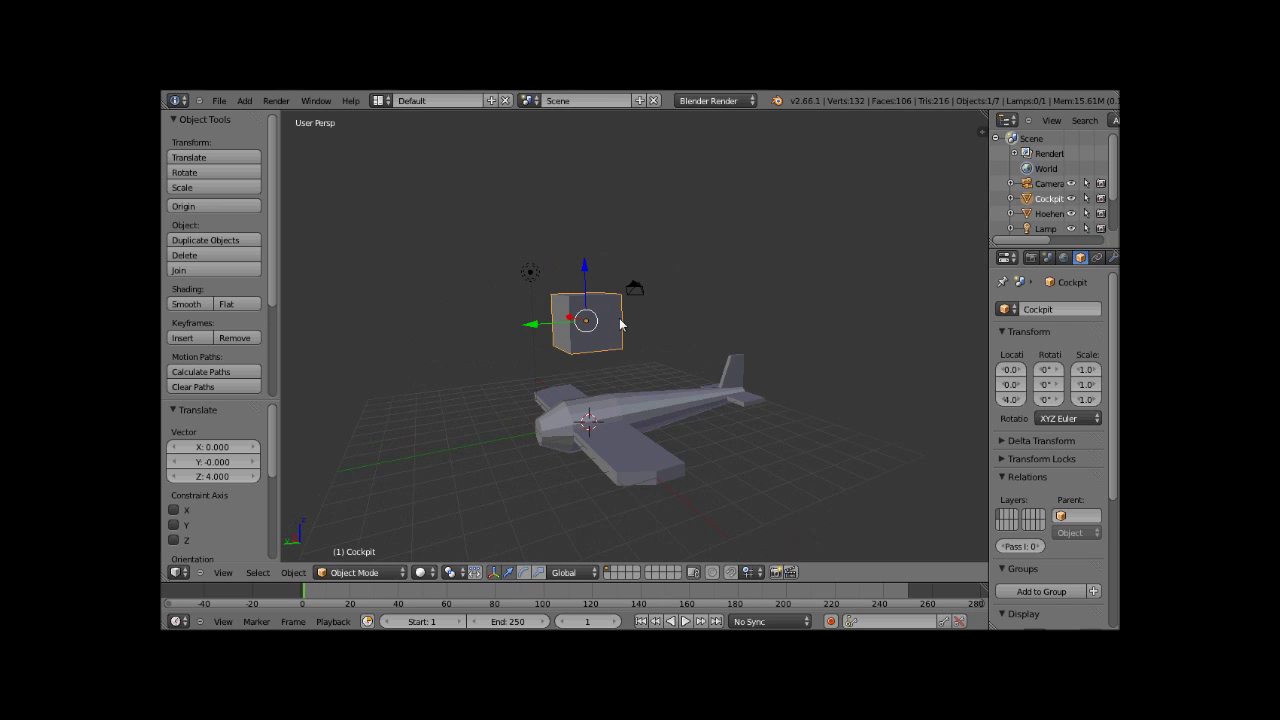
# In Edit Mode, subdivide the Cockpit cube with 7 cuts.
pyautogui.click(378, 572)
pyautogui.click(380, 511)
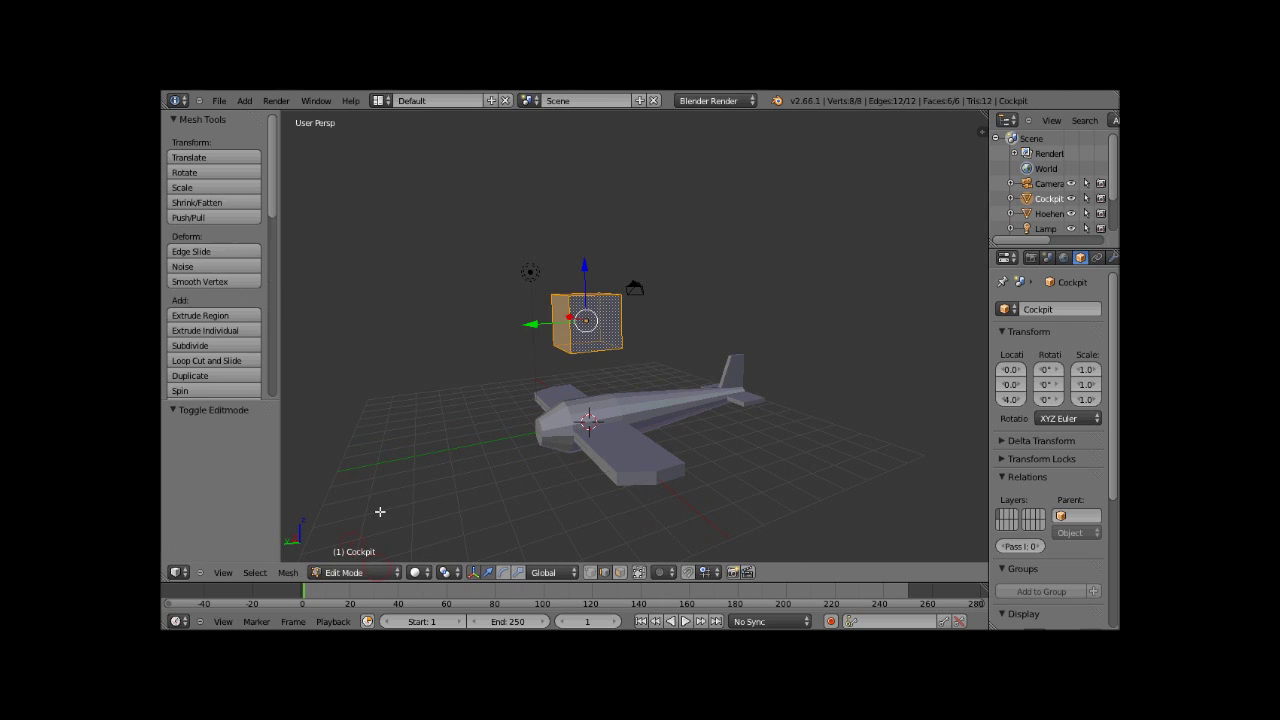
pyautogui.click(190, 346)
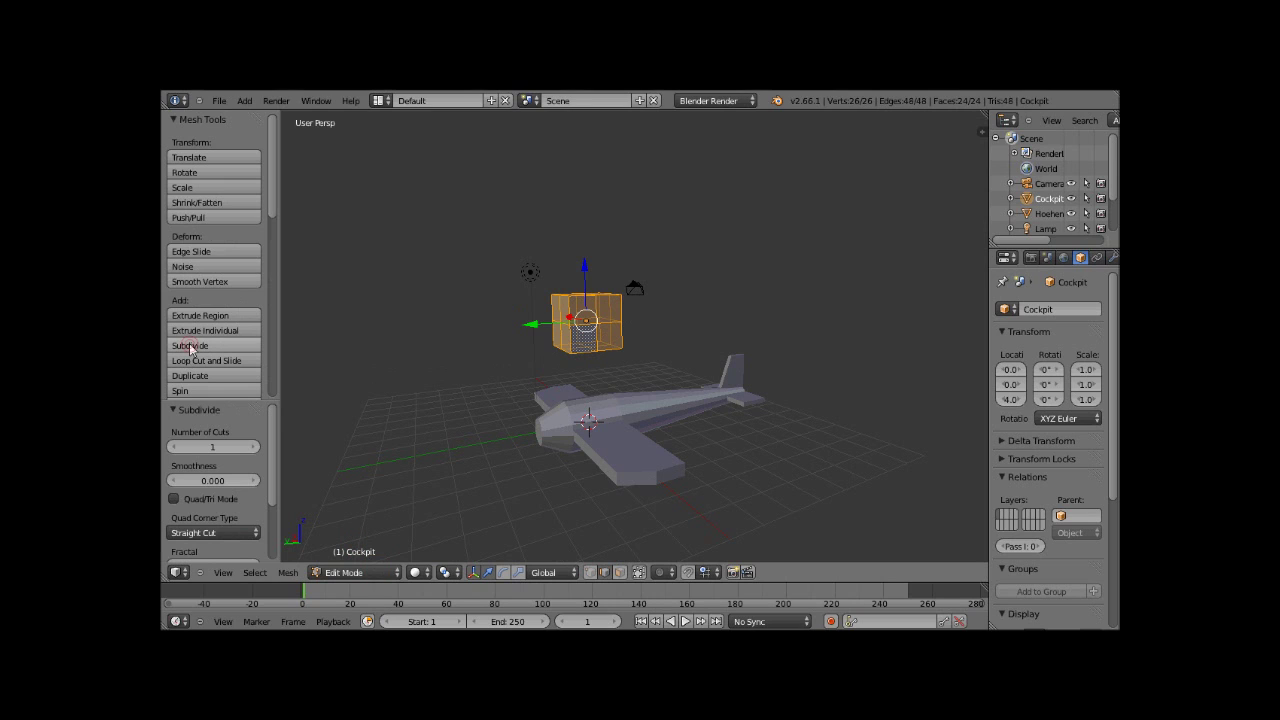
pyautogui.click(211, 449)
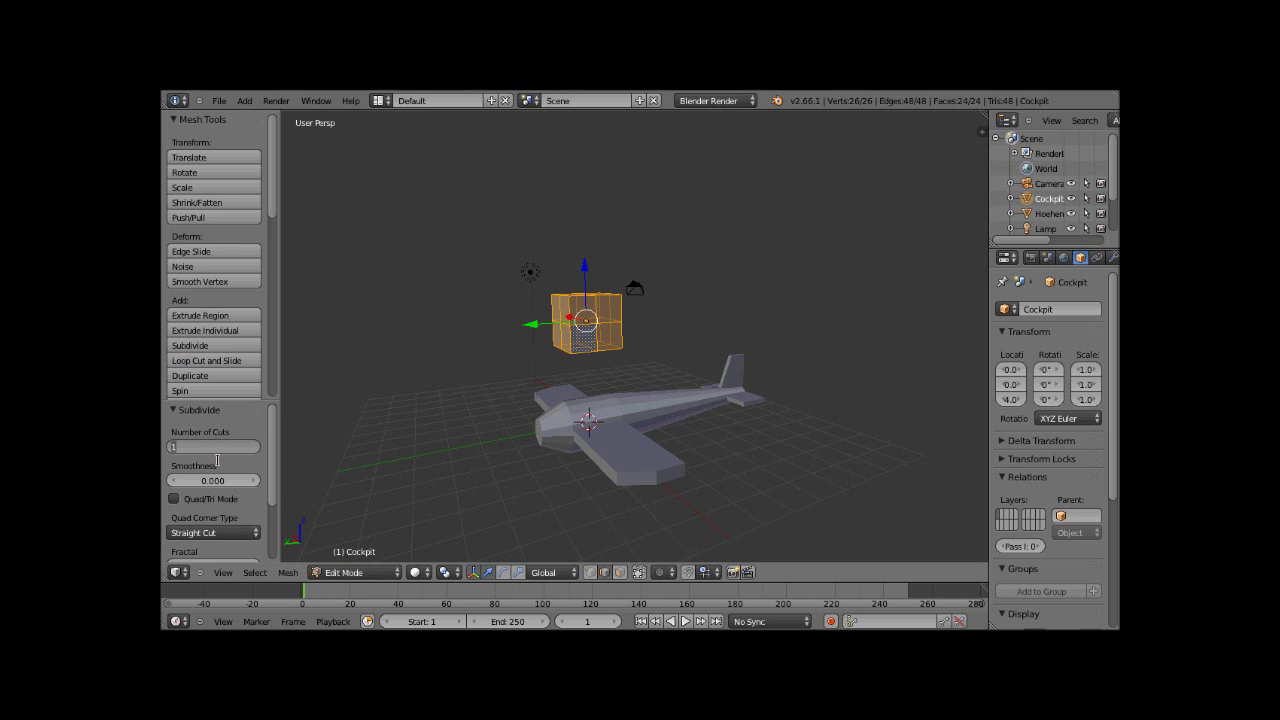
pyautogui.write('7')
pyautogui.press('Return')
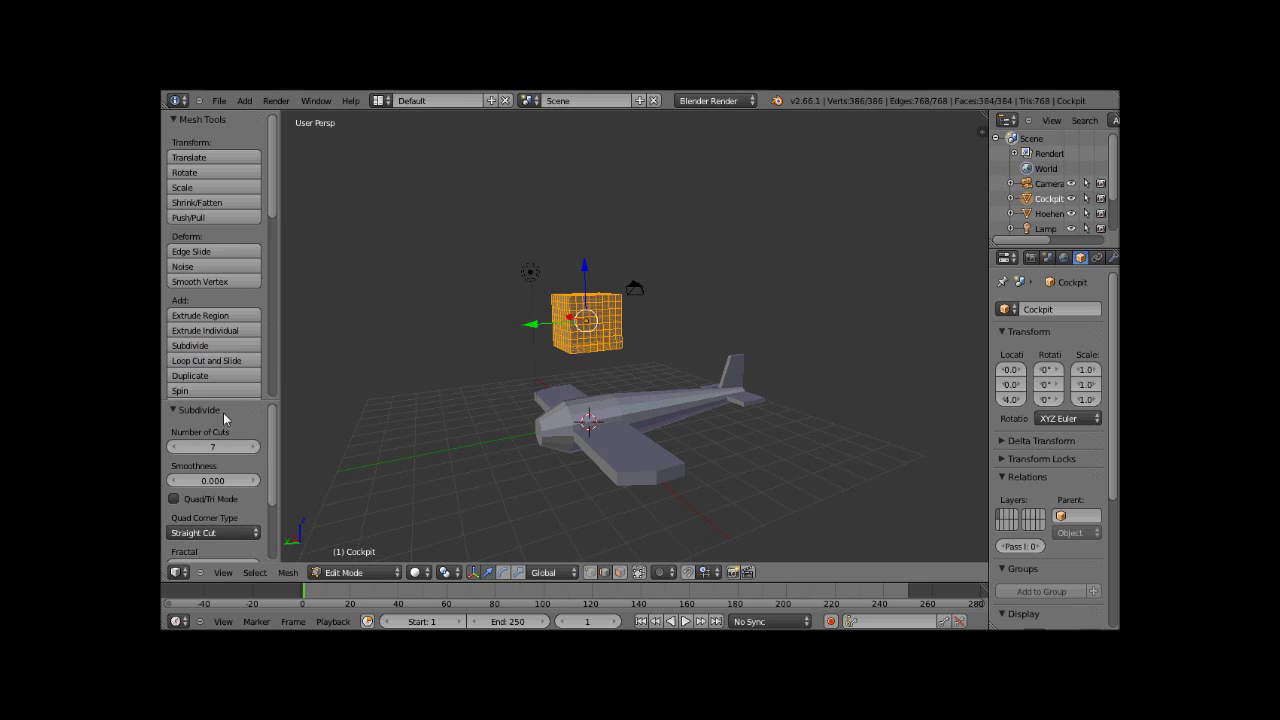
pyautogui.scroll(3, 481, 344)
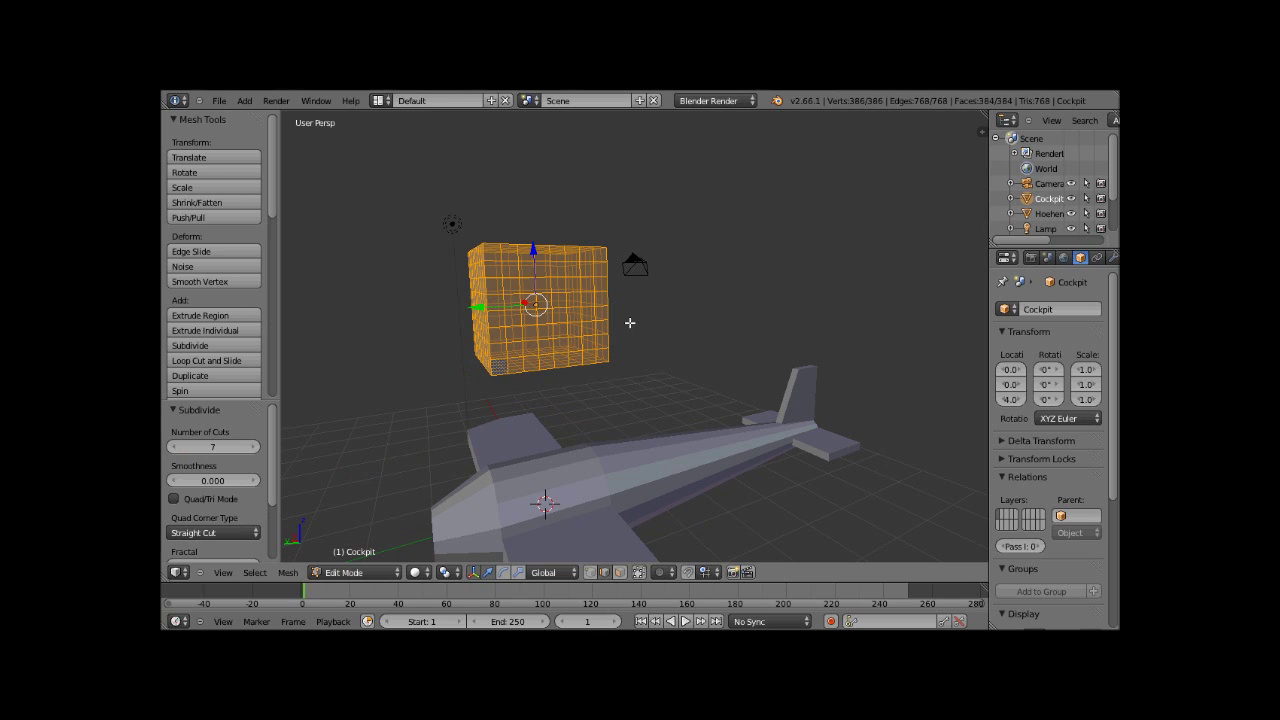
pyautogui.scroll(-3, 630, 323)
pyautogui.moveTo(630, 323)
pyautogui.mouseDown(button='middle')
pyautogui.moveTo(630, 365)
pyautogui.moveTo(554, 371)
pyautogui.moveTo(575, 368)
pyautogui.mouseUp(button='middle')
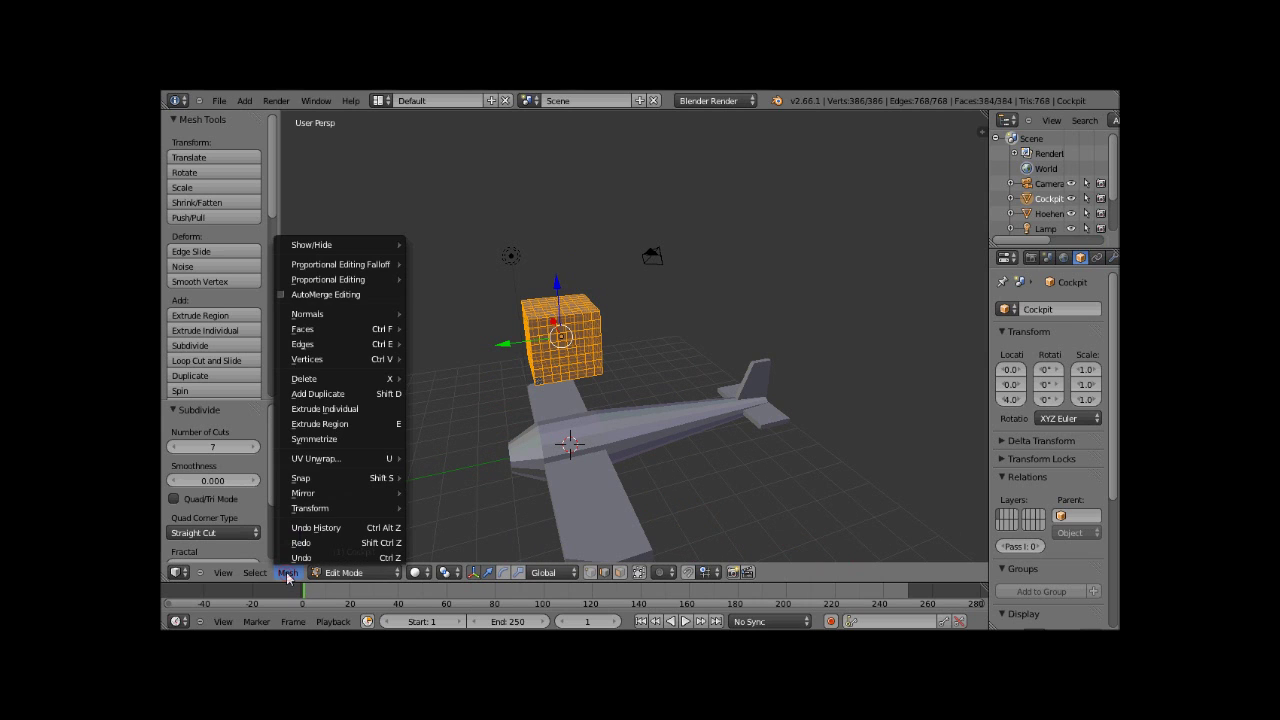
pyautogui.moveTo(310, 508)
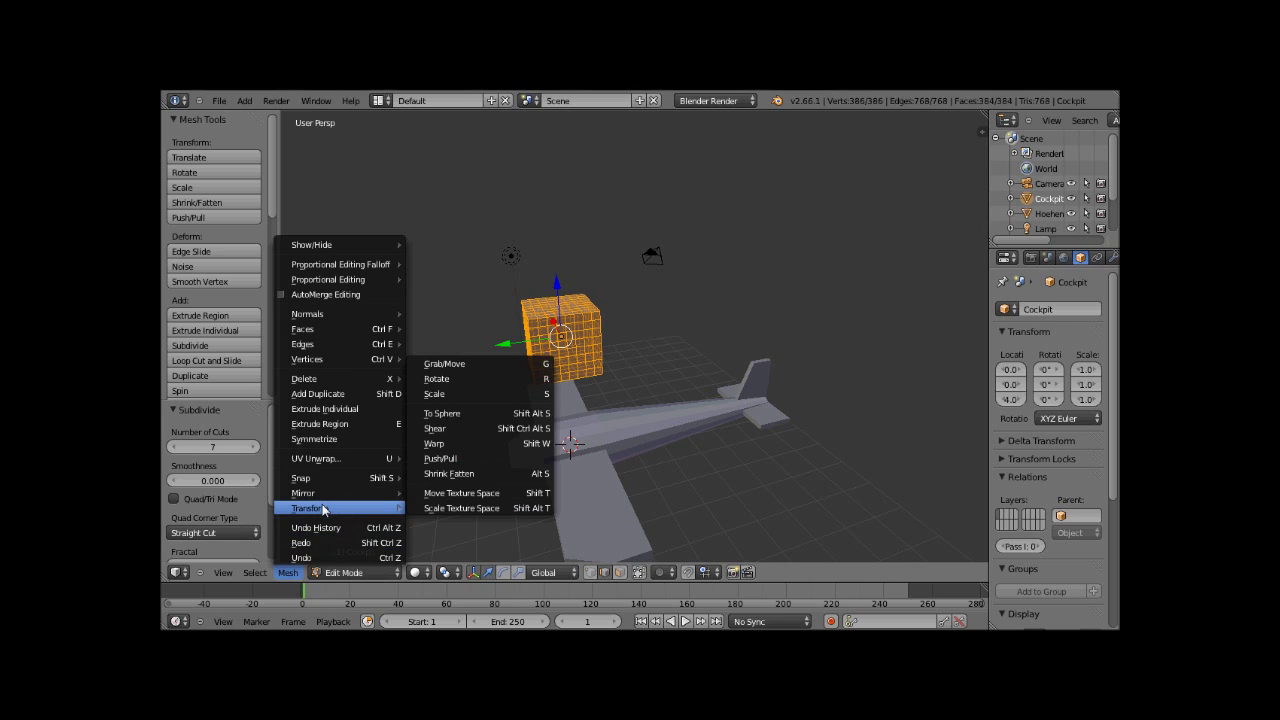
# Round the subdivided cube into a full sphere with To Sphere.
pyautogui.click(451, 414)
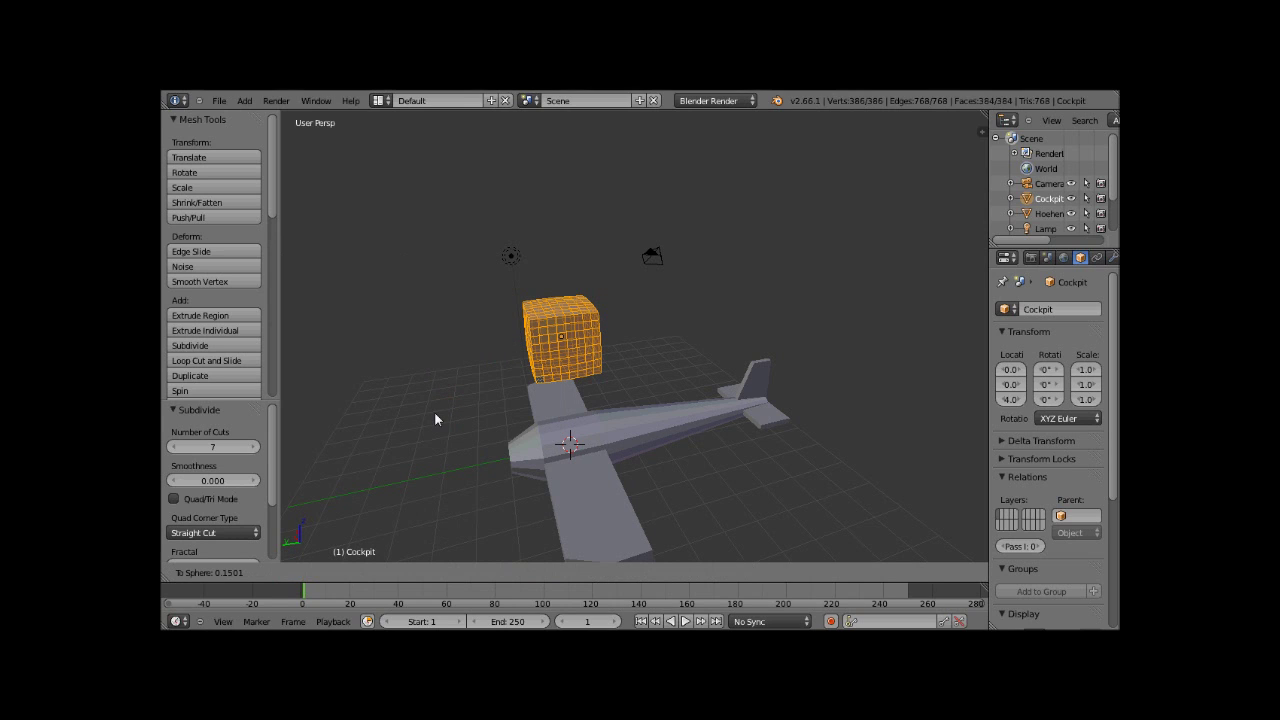
pyautogui.click(975, 358)
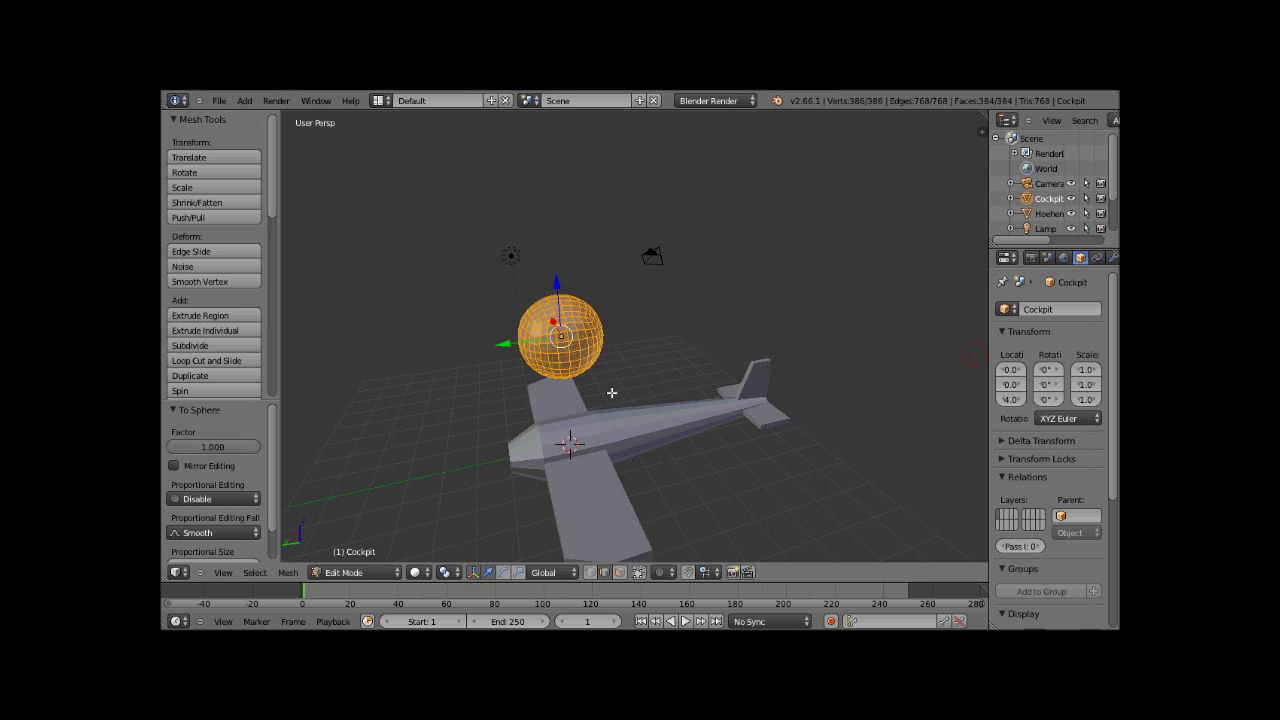
pyautogui.moveTo(612, 393)
pyautogui.mouseDown(button='middle')
pyautogui.moveTo(747, 335)
pyautogui.moveTo(713, 396)
pyautogui.moveTo(591, 361)
pyautogui.mouseUp(button='middle')
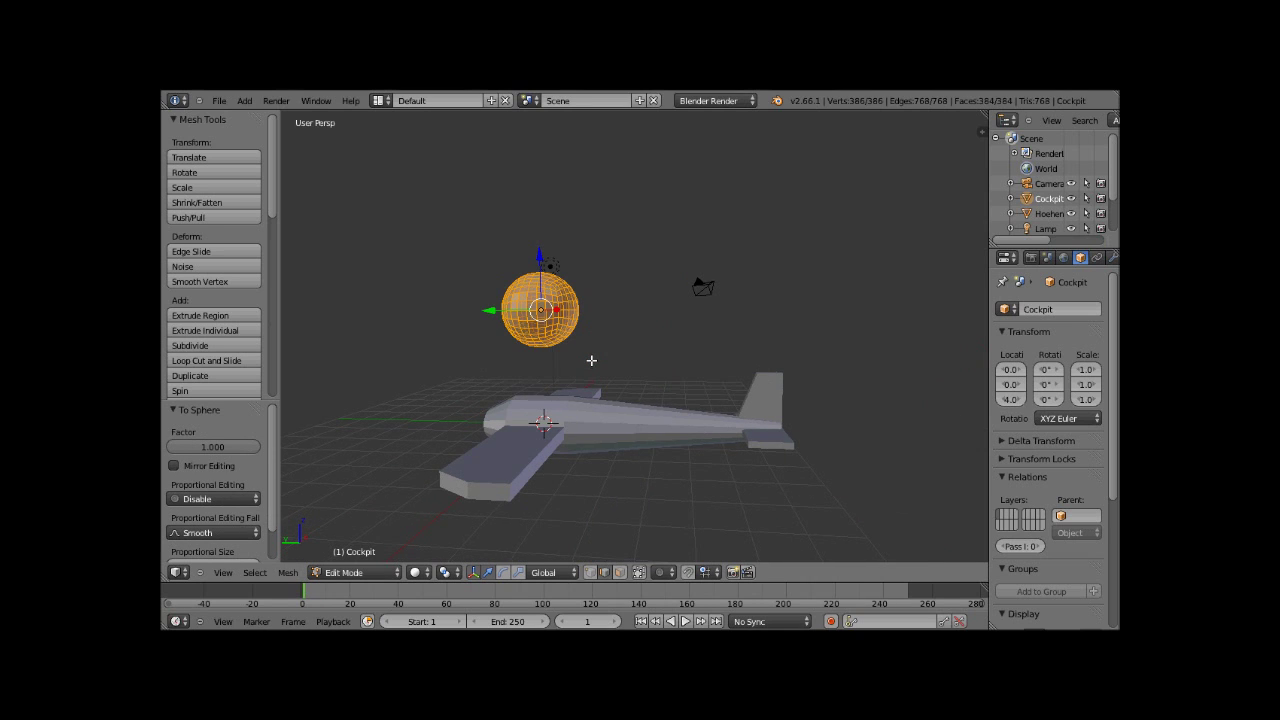
# With X-ray on, box-select the sphere's lower half and delete those vertices.
pyautogui.press('a')
pyautogui.moveTo(518, 372); pyautogui.dragTo(541, 371, button='middle')
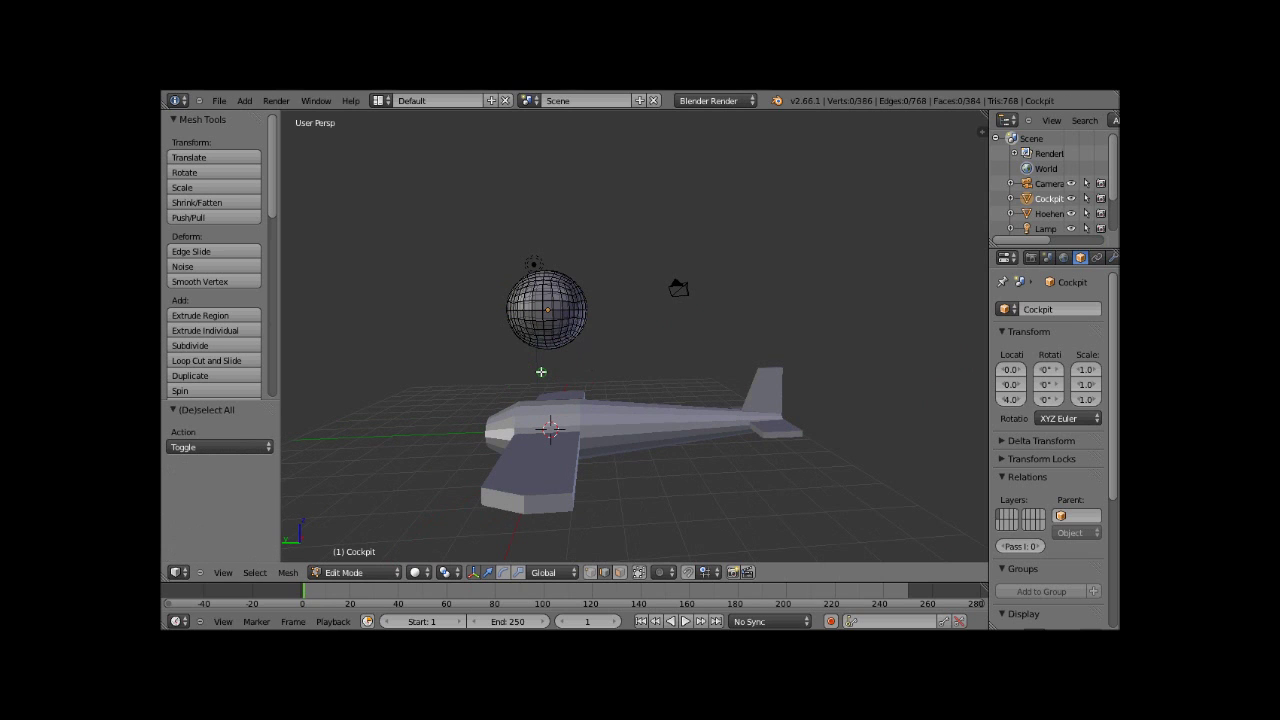
pyautogui.scroll(2, 541, 371)
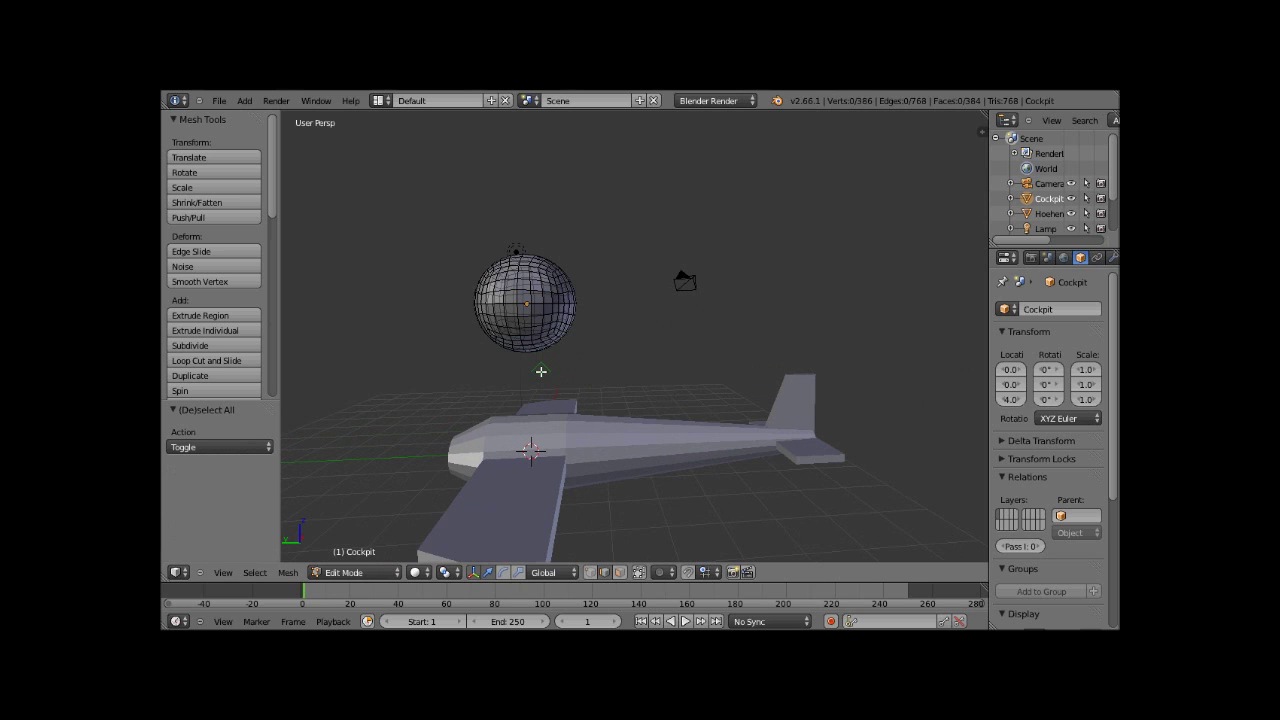
pyautogui.moveTo(541, 371); pyautogui.dragTo(556, 373, button='middle')
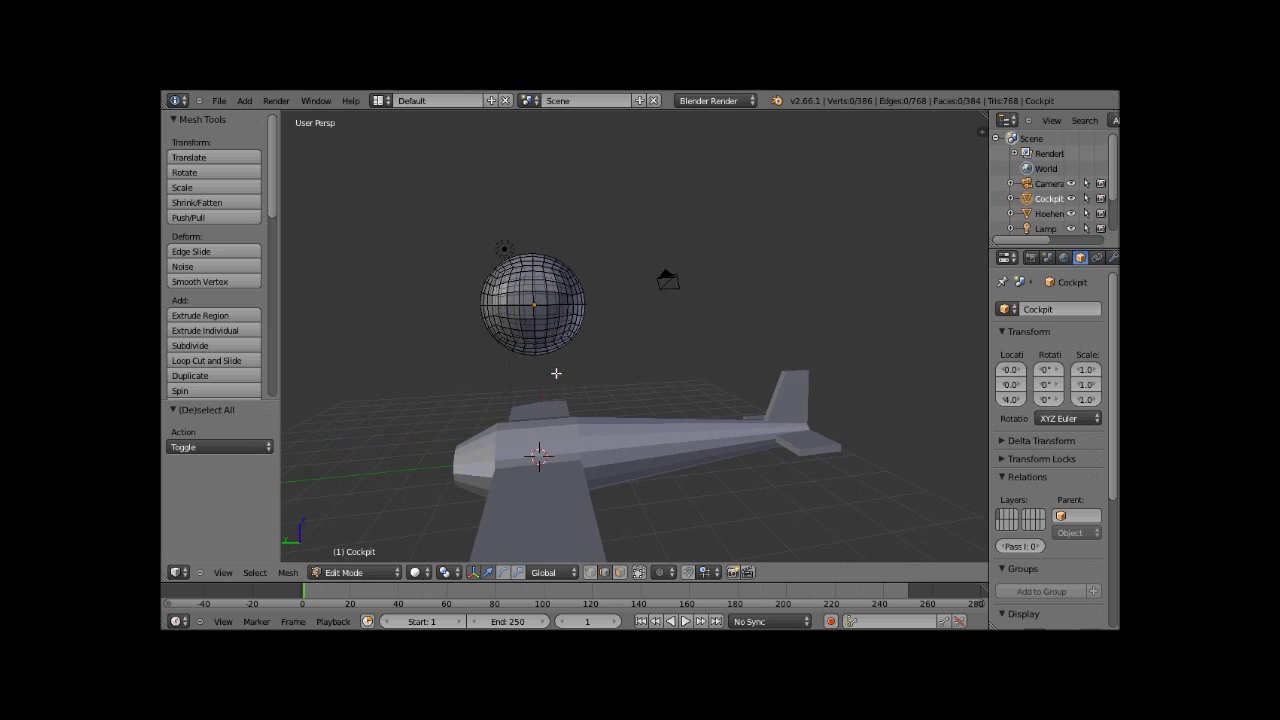
pyautogui.rightClick(556, 373)
pyautogui.click(636, 574)
pyautogui.moveTo(615, 369)
pyautogui.keyDown('ctrl'); pyautogui.mouseDown()
pyautogui.moveTo(536, 369)
pyautogui.moveTo(455, 311)
pyautogui.mouseUp(); pyautogui.keyUp('ctrl')
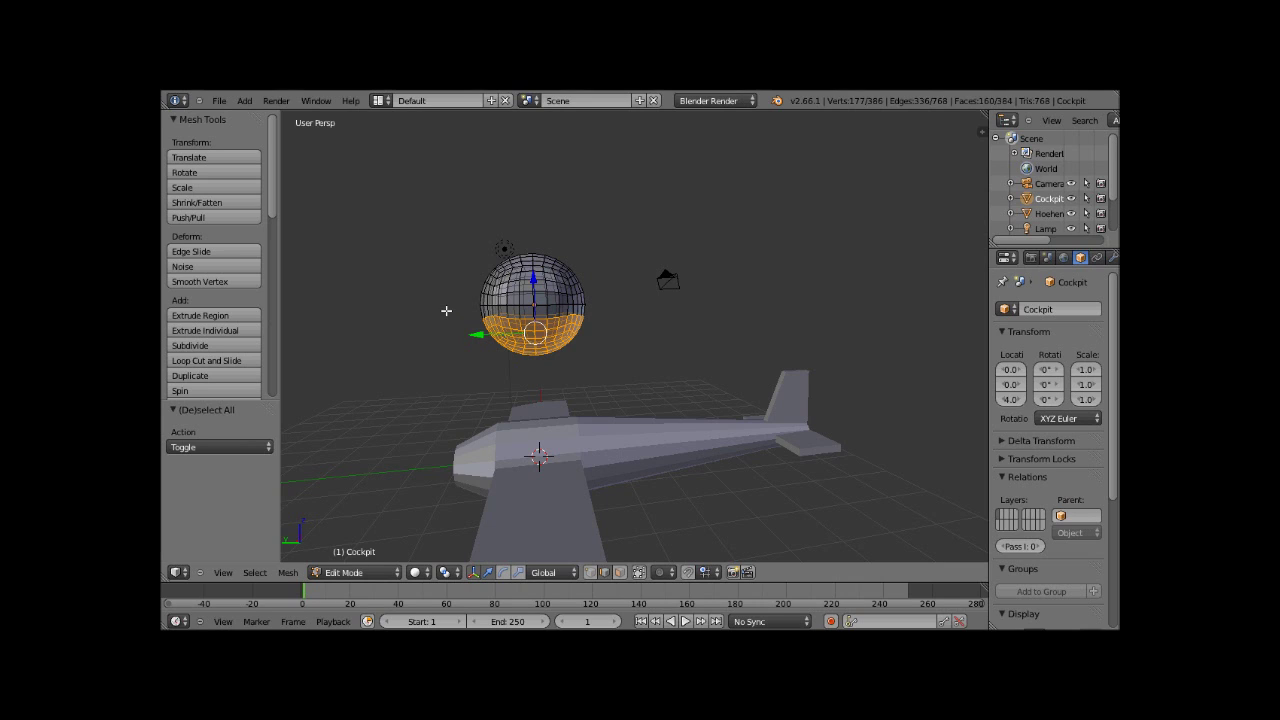
pyautogui.press('x')
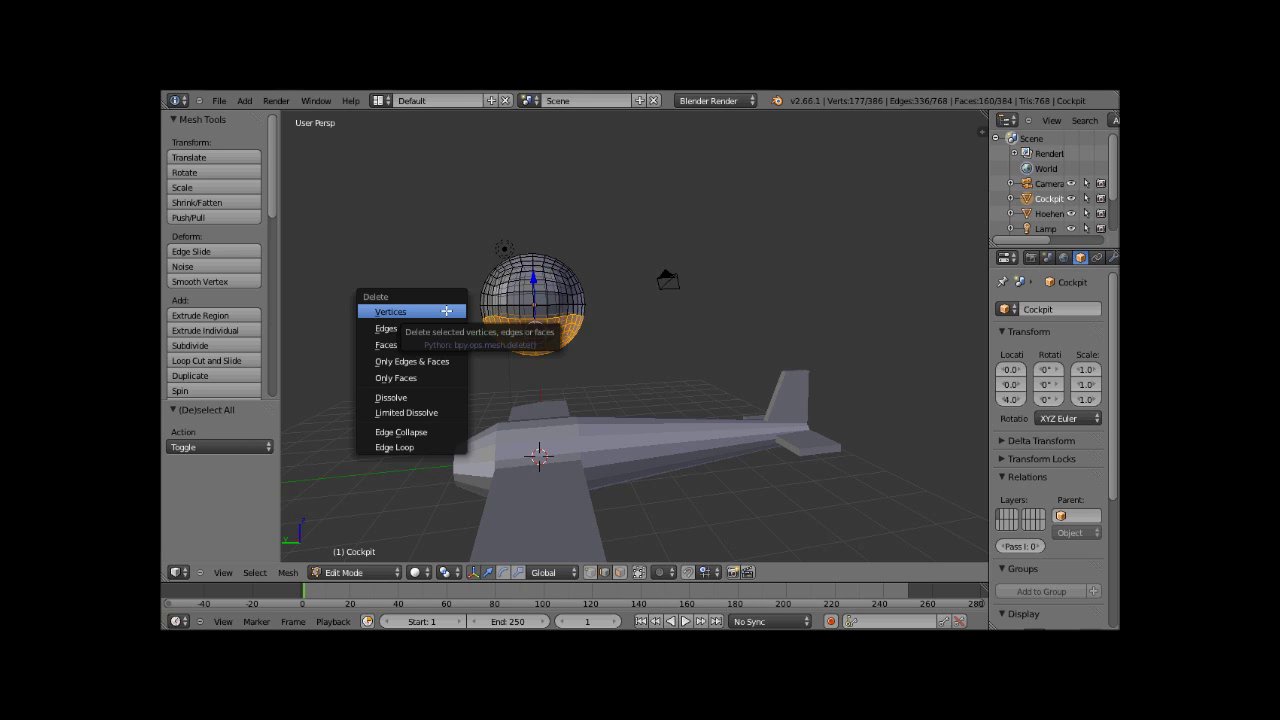
pyautogui.click(446, 311)
# Select all of the remaining dome's vertices.
pyautogui.moveTo(443, 308)
pyautogui.mouseDown(button='middle')
pyautogui.moveTo(593, 389)
pyautogui.moveTo(615, 275)
pyautogui.moveTo(574, 379)
pyautogui.moveTo(540, 353)
pyautogui.moveTo(533, 297)
pyautogui.moveTo(331, 269)
pyautogui.moveTo(446, 255)
pyautogui.mouseUp(button='middle')
pyautogui.press('b')
pyautogui.moveTo(451, 241); pyautogui.dragTo(559, 313)
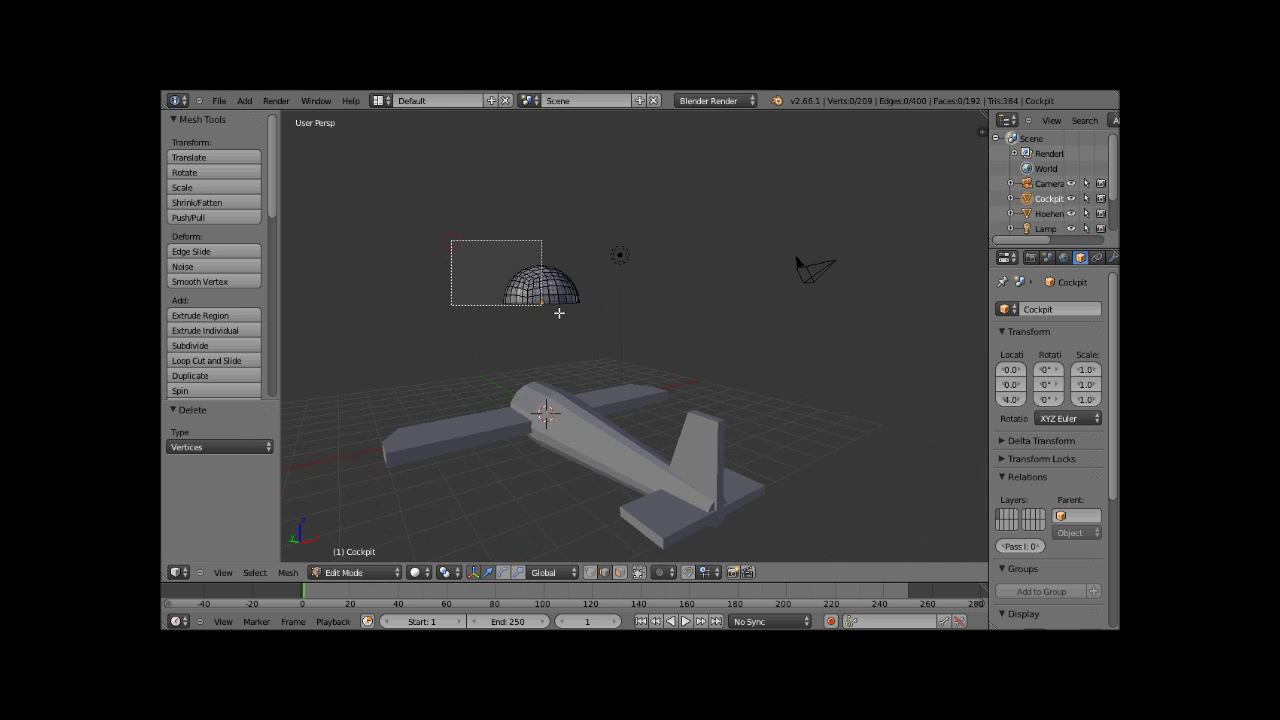
pyautogui.press('a')
pyautogui.moveTo(460, 307); pyautogui.dragTo(547, 344, button='middle')
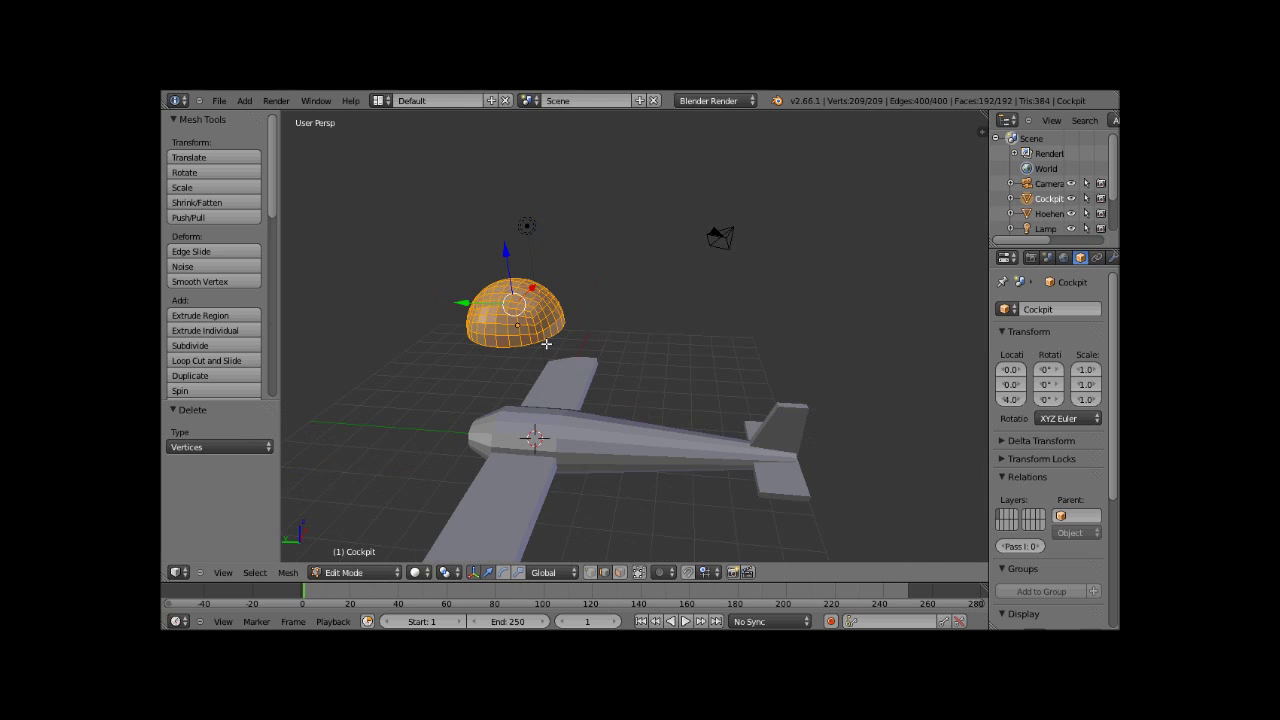
# Scale the dome to X 0.5, Y 0.8, Z 0.7.
pyautogui.click(193, 189)
pyautogui.click(226, 450)
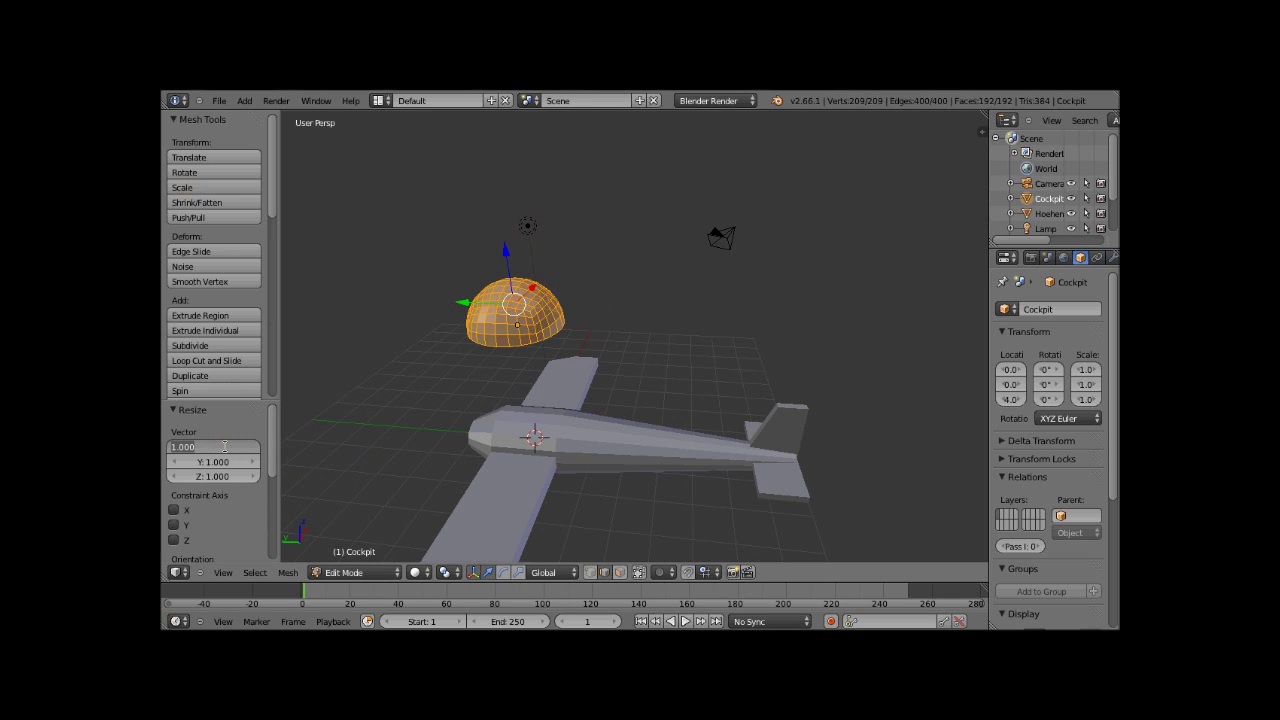
pyautogui.write('0.')
pyautogui.write('5')
pyautogui.press('Return')
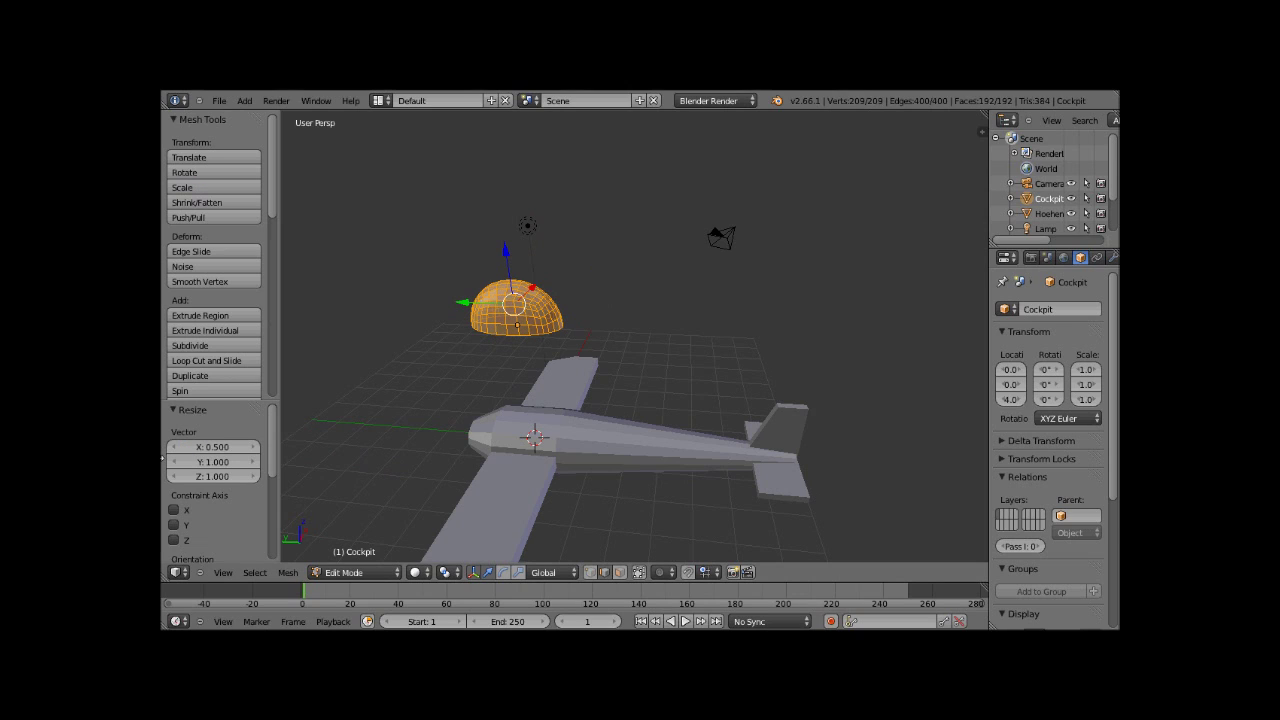
pyautogui.moveTo(228, 463); pyautogui.dragTo(233, 464)
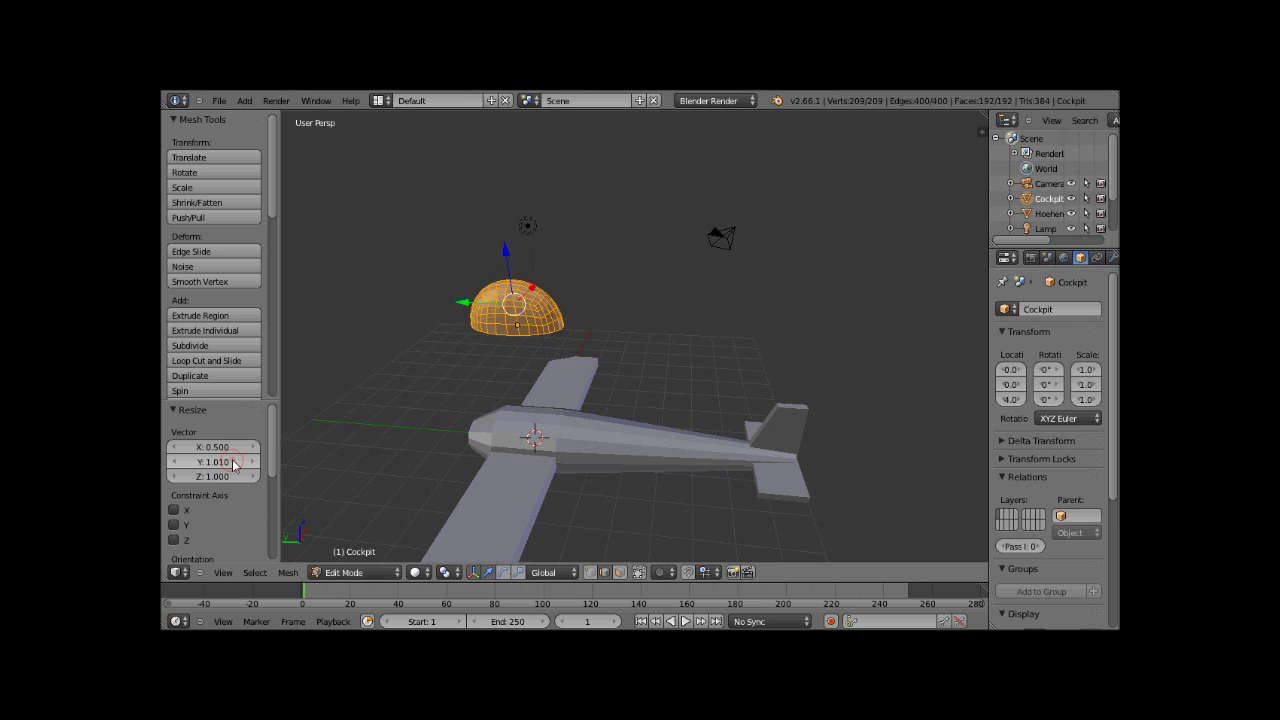
pyautogui.click(213, 461)
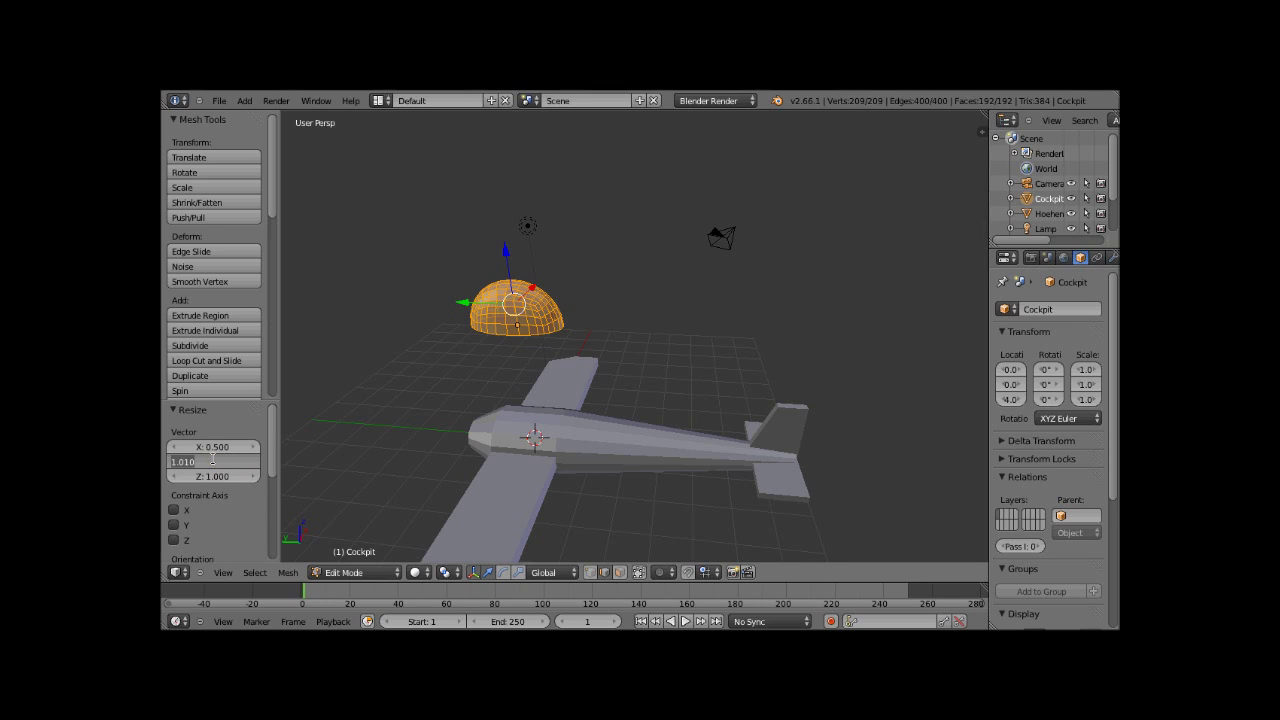
pyautogui.write('0.')
pyautogui.write('8')
pyautogui.press('Return')
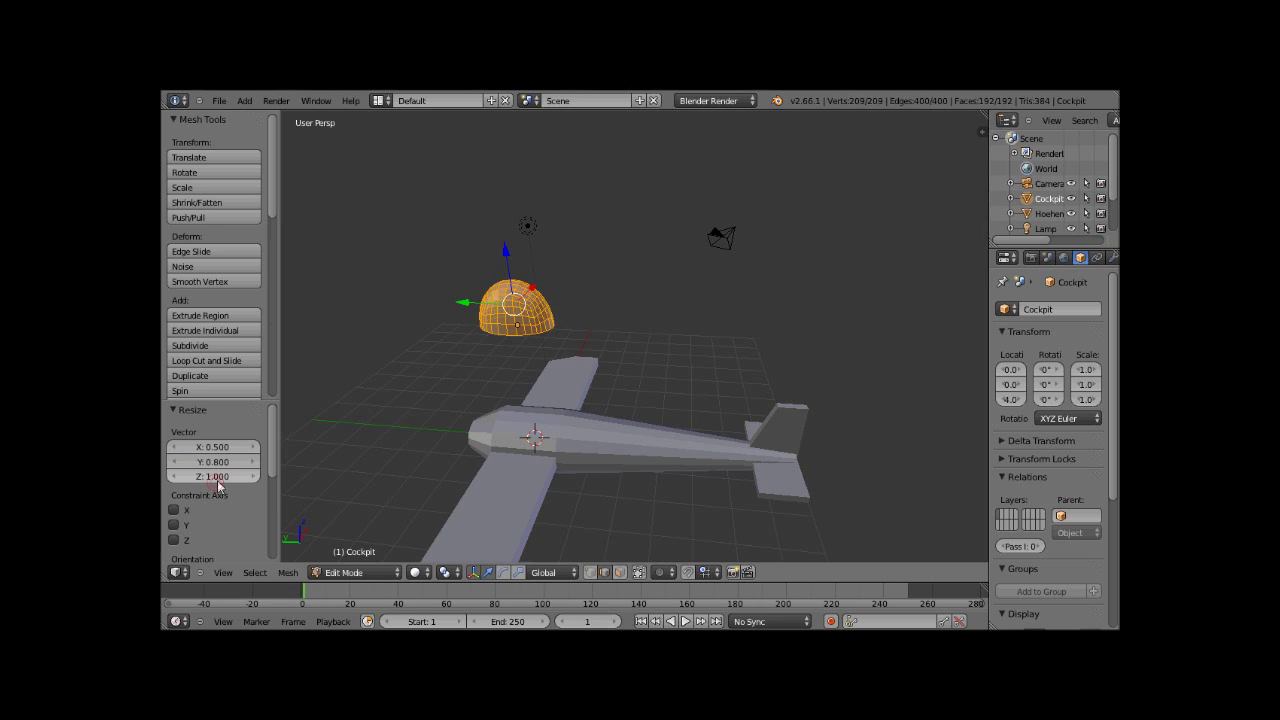
pyautogui.click(218, 484)
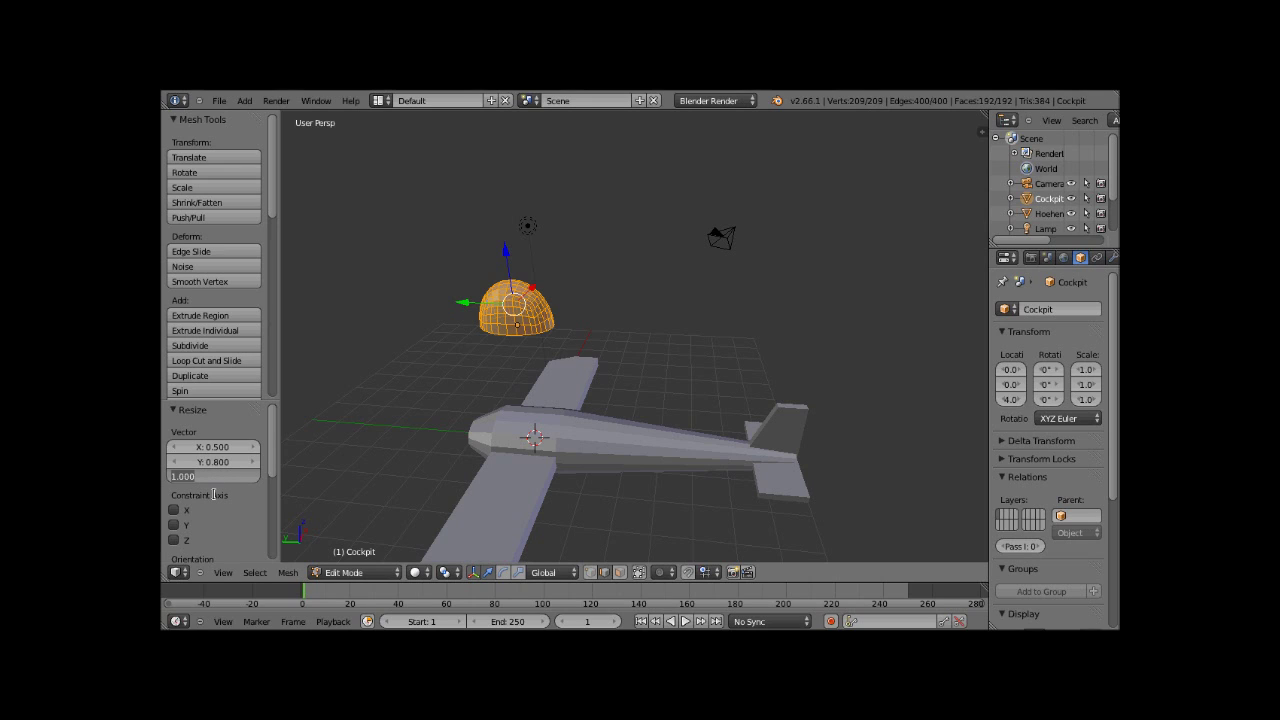
pyautogui.write('0.7')
pyautogui.press('Return')
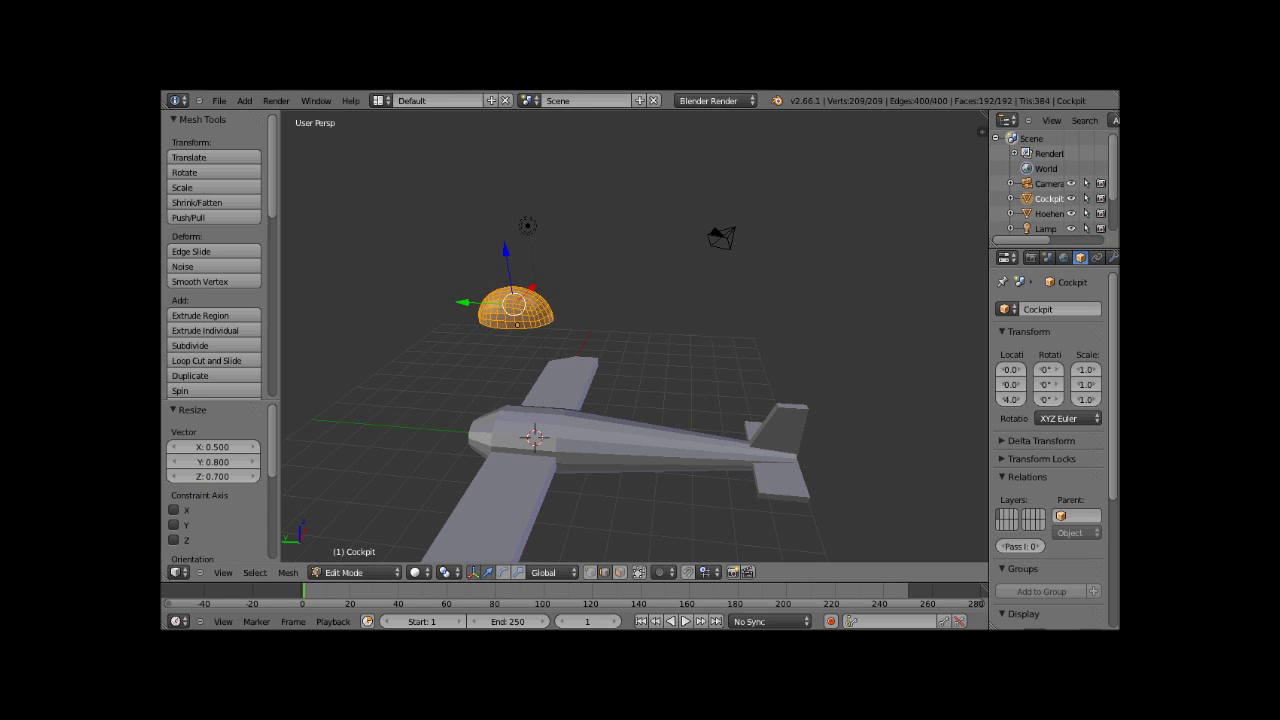
pyautogui.moveTo(425, 410)
pyautogui.mouseDown(button='middle')
pyautogui.moveTo(632, 469)
pyautogui.moveTo(465, 398)
pyautogui.moveTo(453, 375)
pyautogui.mouseUp(button='middle')
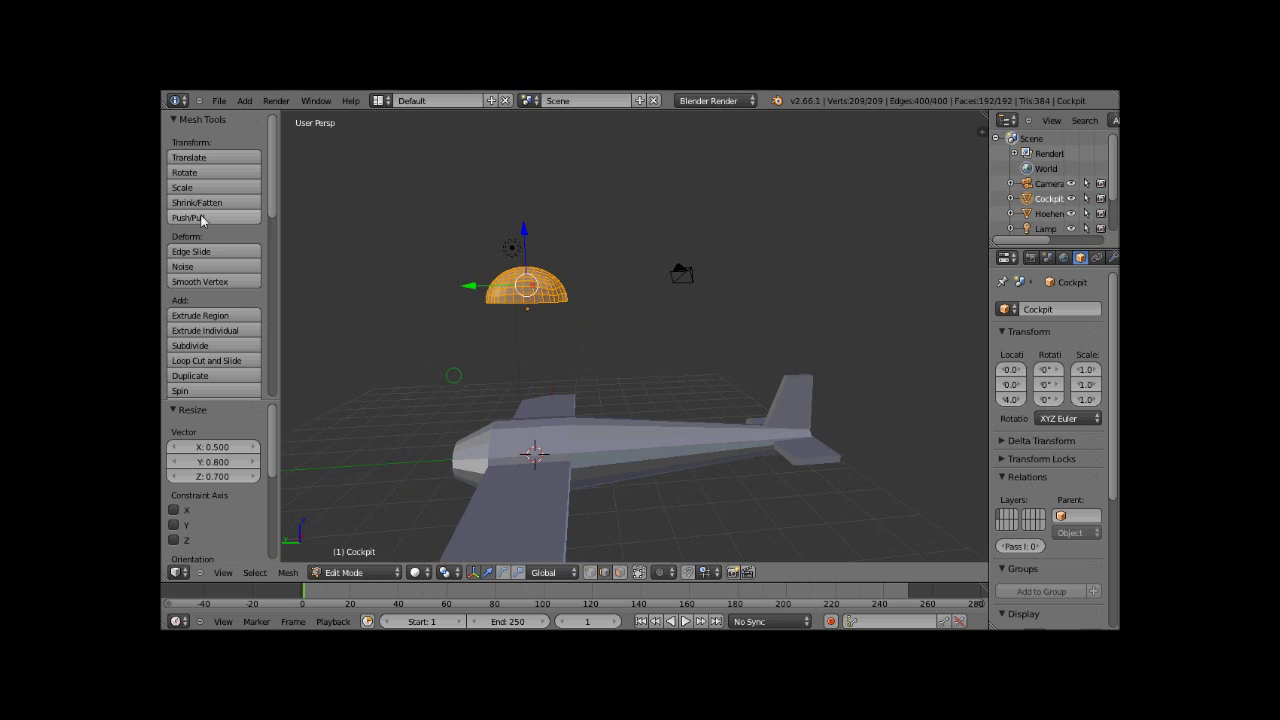
# Lower the dome 3.5 units on Z onto the fuselage and inspect the plane.
pyautogui.click(217, 160)
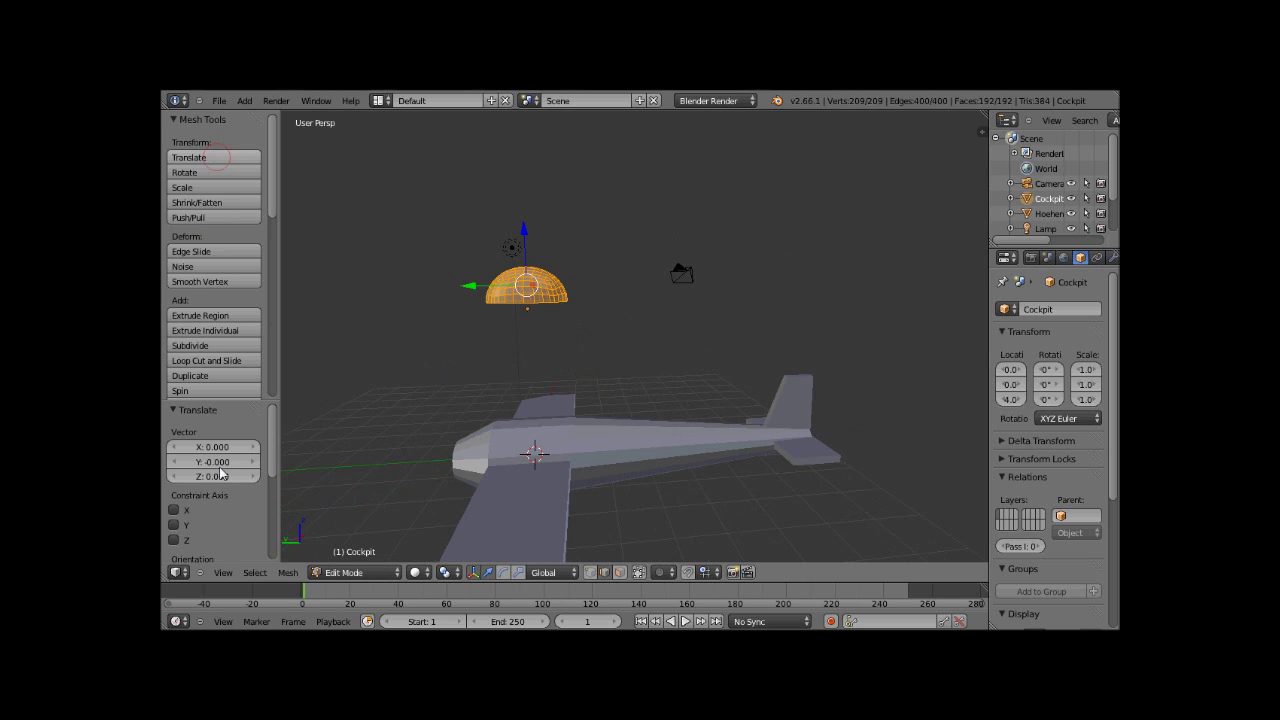
pyautogui.click(221, 475)
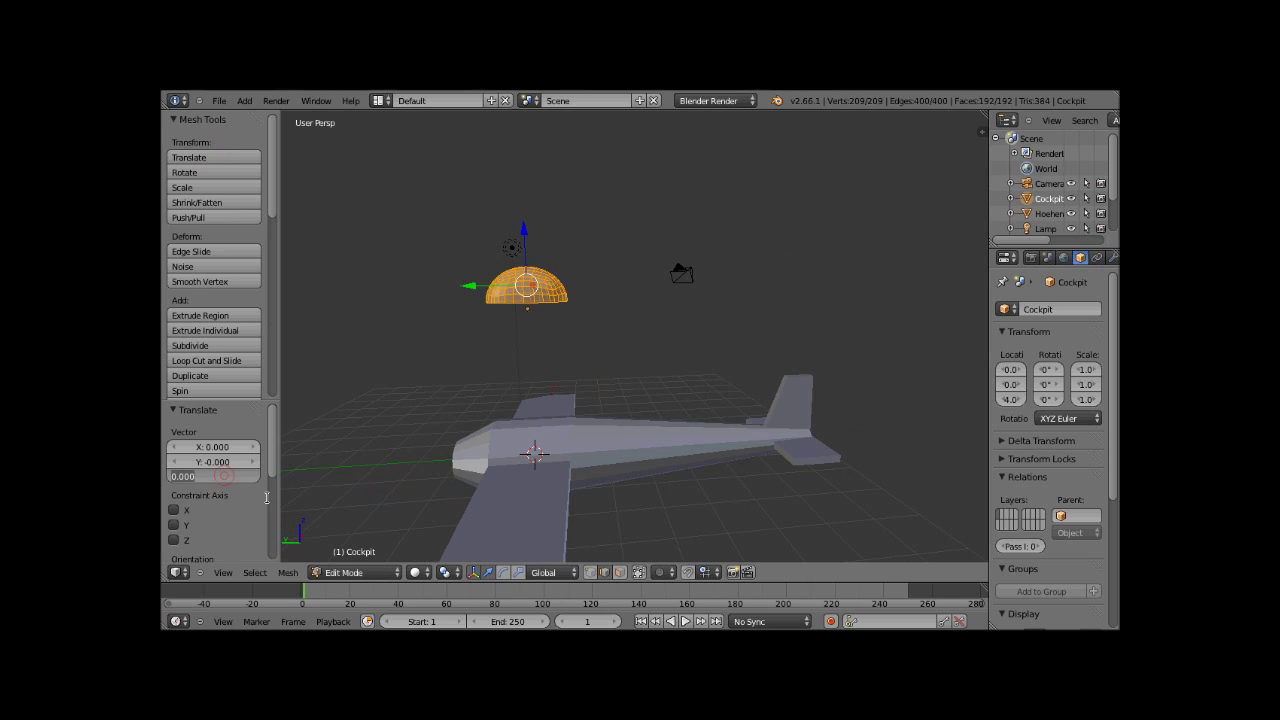
pyautogui.press('BackSpace')
pyautogui.write('5')
pyautogui.press('Return')
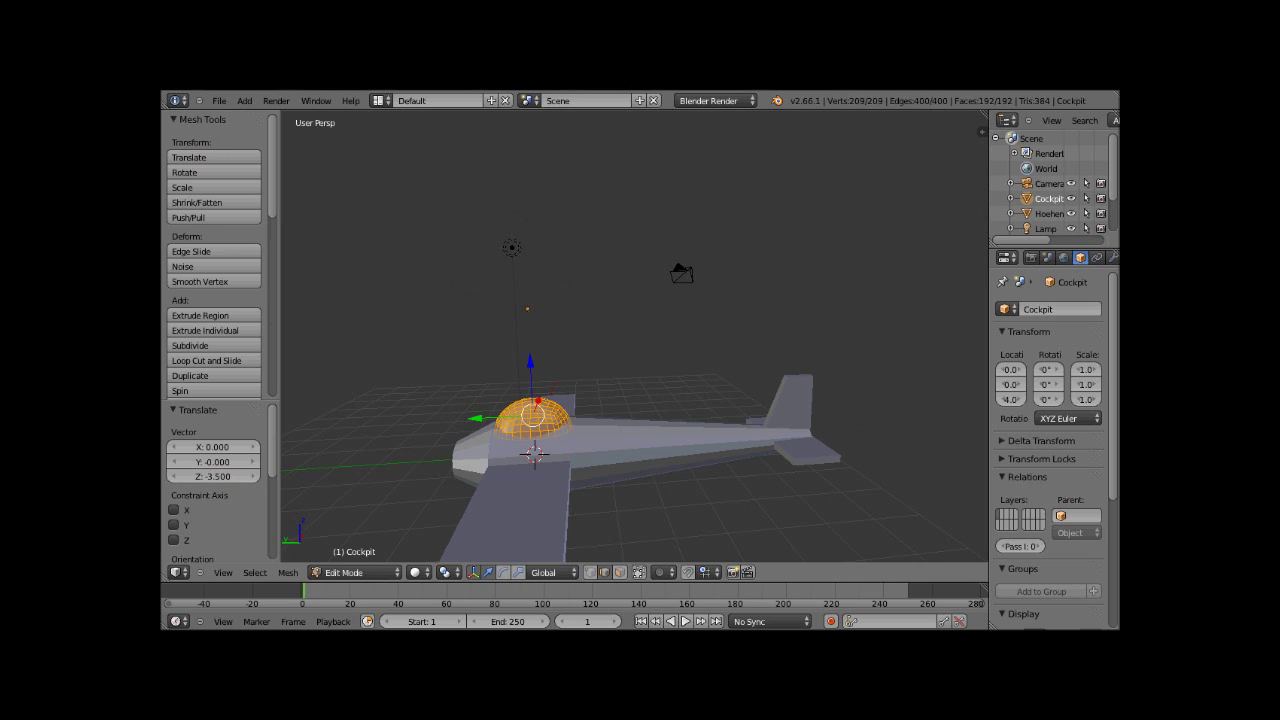
pyautogui.moveTo(465, 442)
pyautogui.mouseDown(button='middle')
pyautogui.moveTo(613, 435)
pyautogui.moveTo(488, 492)
pyautogui.moveTo(546, 428)
pyautogui.moveTo(496, 411)
pyautogui.moveTo(451, 523)
pyautogui.moveTo(491, 535)
pyautogui.moveTo(597, 486)
pyautogui.moveTo(631, 399)
pyautogui.moveTo(684, 355)
pyautogui.moveTo(722, 448)
pyautogui.moveTo(700, 477)
pyautogui.moveTo(747, 408)
pyautogui.mouseUp(button='middle')
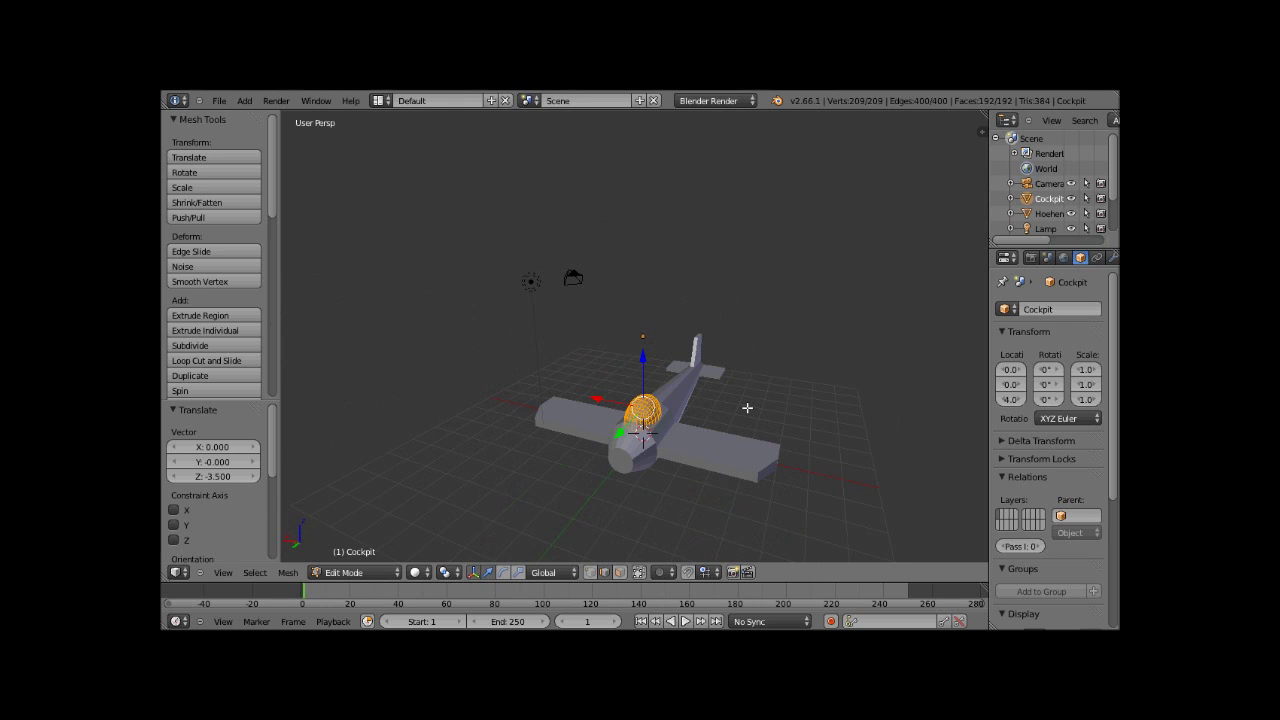
pyautogui.middleClick(747, 408)
pyautogui.scroll(3, 726, 432)
pyautogui.moveTo(735, 422)
pyautogui.mouseDown(button='middle')
pyautogui.moveTo(686, 439)
pyautogui.moveTo(672, 368)
pyautogui.moveTo(779, 454)
pyautogui.mouseUp(button='middle')
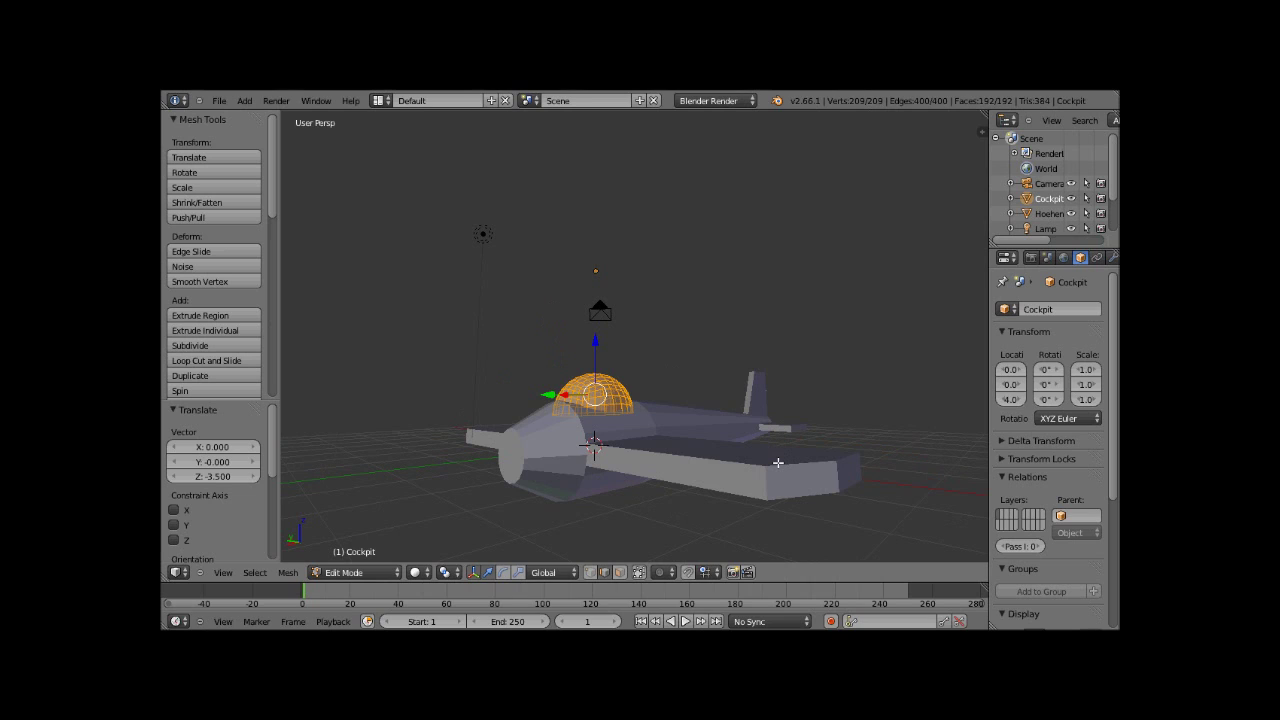
pyautogui.moveTo(778, 463)
pyautogui.mouseDown(button='middle')
pyautogui.moveTo(701, 491)
pyautogui.moveTo(707, 531)
pyautogui.mouseUp(button='middle')
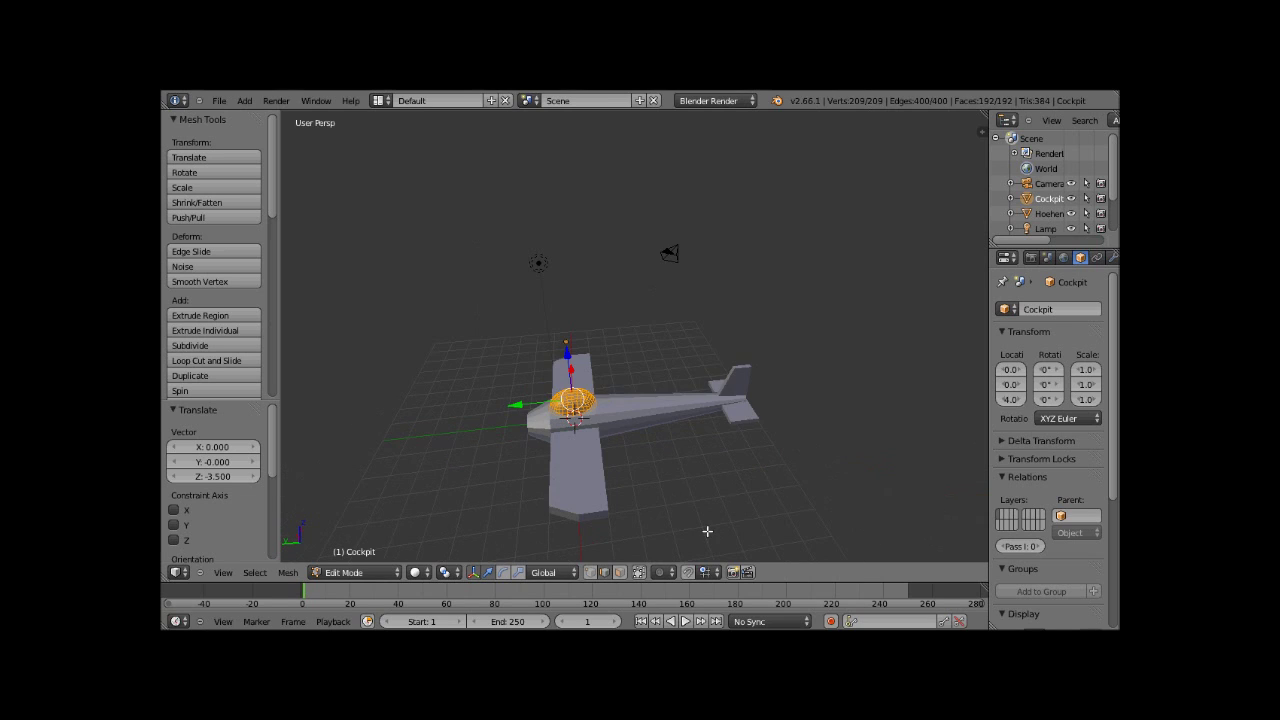
# Save the scene as TutorialPlane1.blend in the tutorials folder.
pyautogui.click(220, 104)
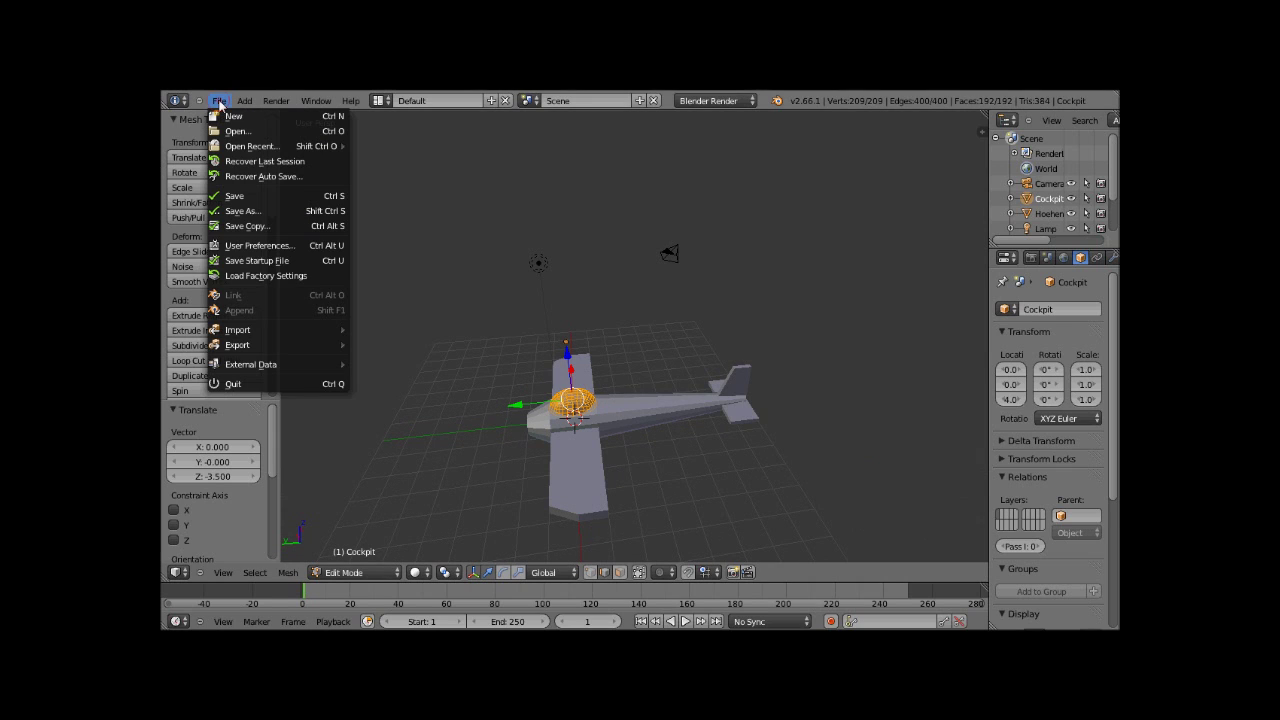
pyautogui.click(226, 198)
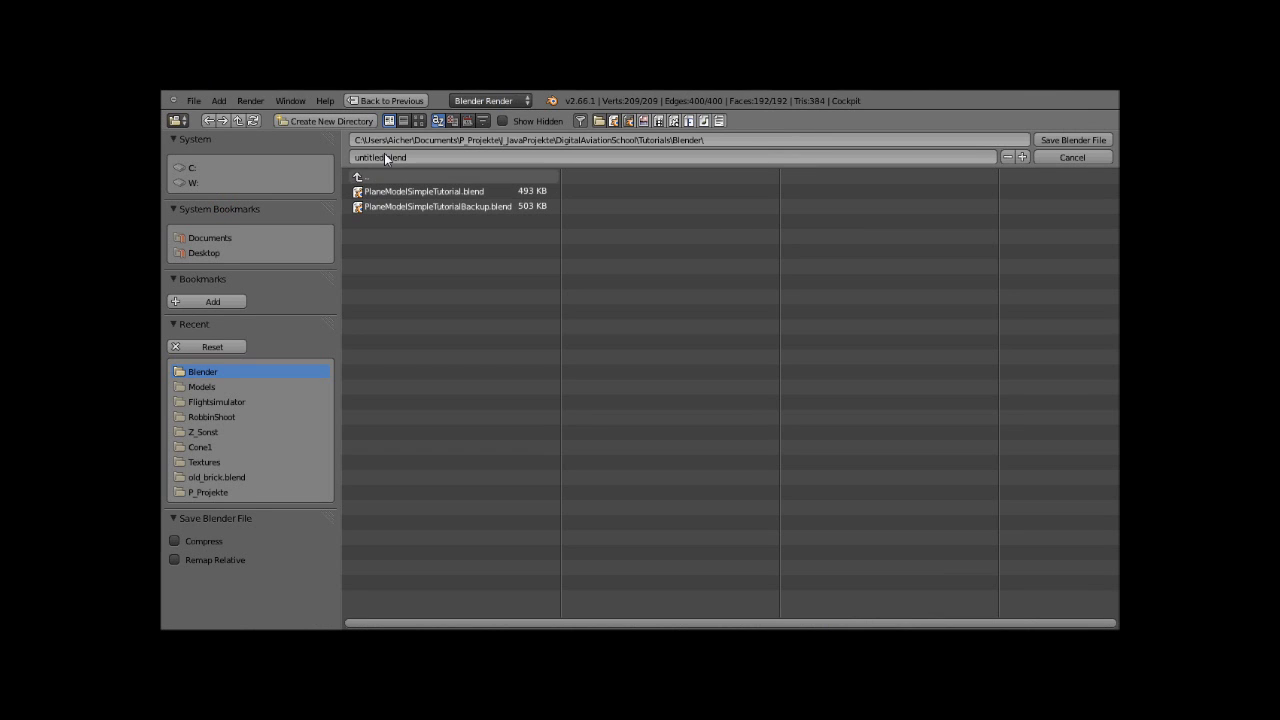
pyautogui.click(379, 158)
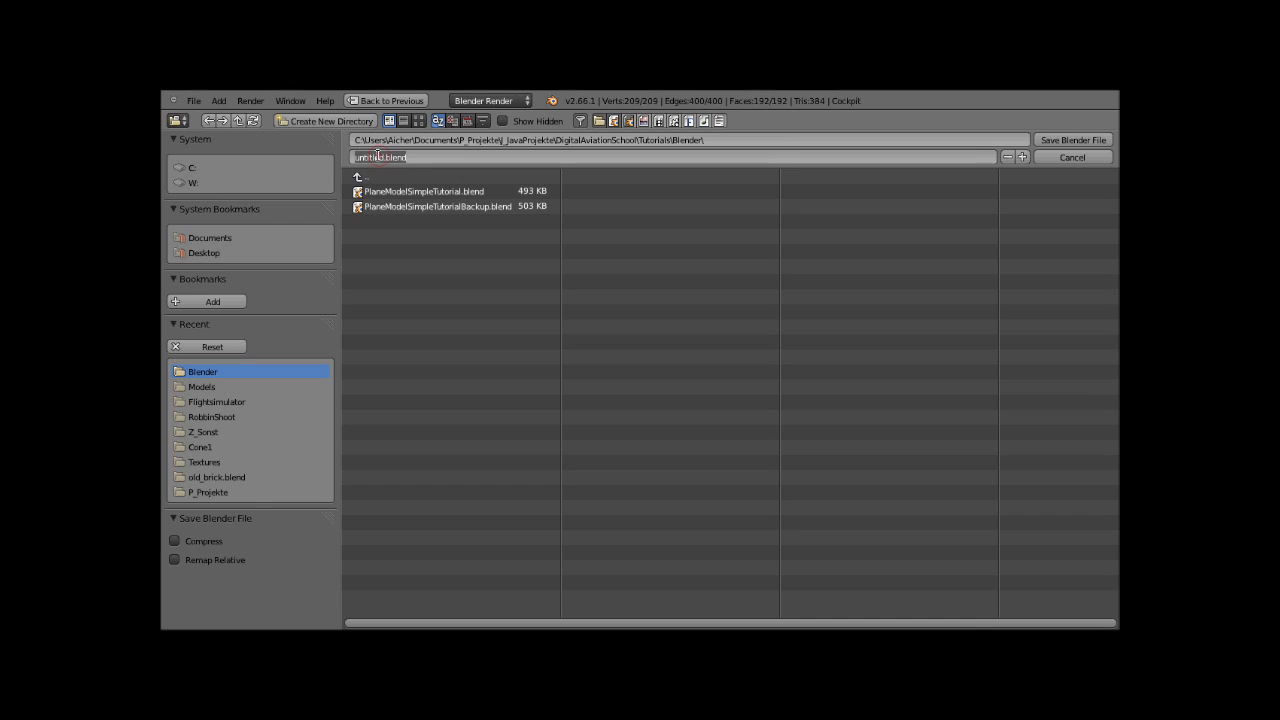
pyautogui.doubleClick(378, 157)
pyautogui.click(301, 160)
pyautogui.moveTo(354, 157); pyautogui.dragTo(381, 157)
pyautogui.write('Tuto')
pyautogui.write('rialPlane')
pyautogui.write('1')
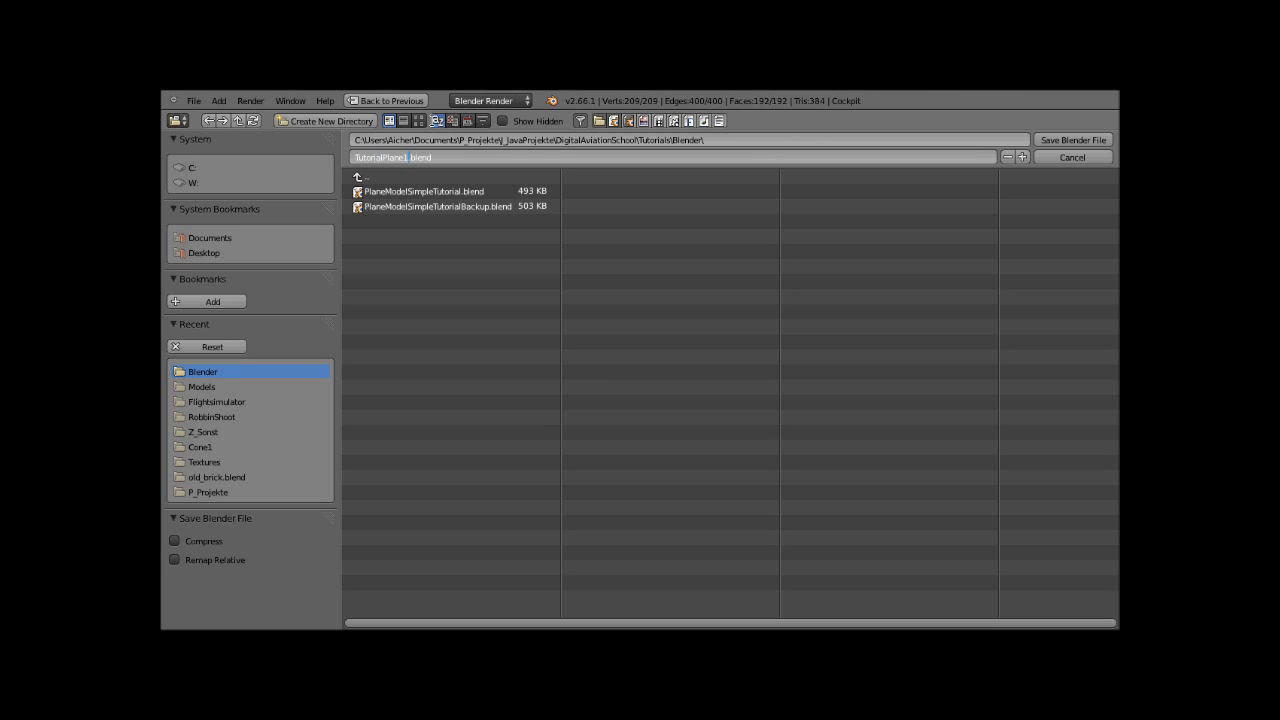
pyautogui.press('Return')
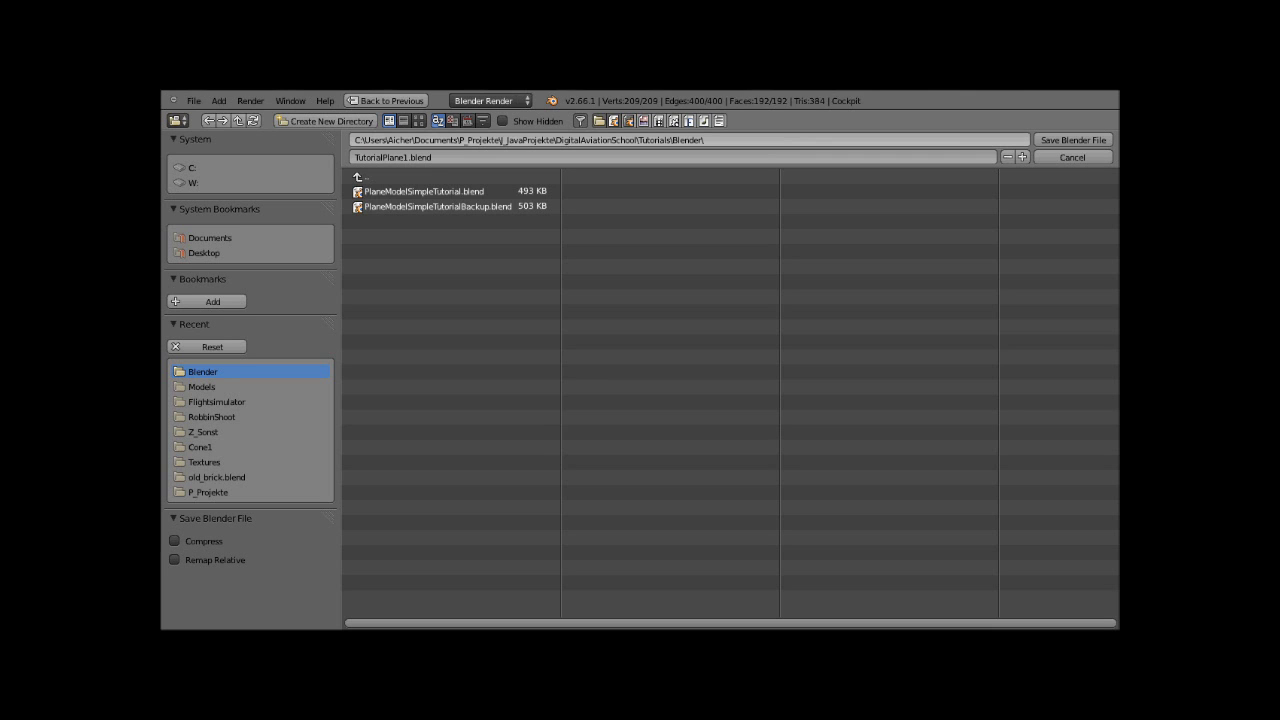
pyautogui.click(1073, 140)
pyautogui.moveTo(560, 350)
pyautogui.mouseDown(button='middle')
pyautogui.moveTo(510, 275)
pyautogui.moveTo(488, 310)
pyautogui.moveTo(468, 289)
pyautogui.moveTo(484, 292)
pyautogui.mouseUp(button='middle')
pyautogui.click(330, 570)
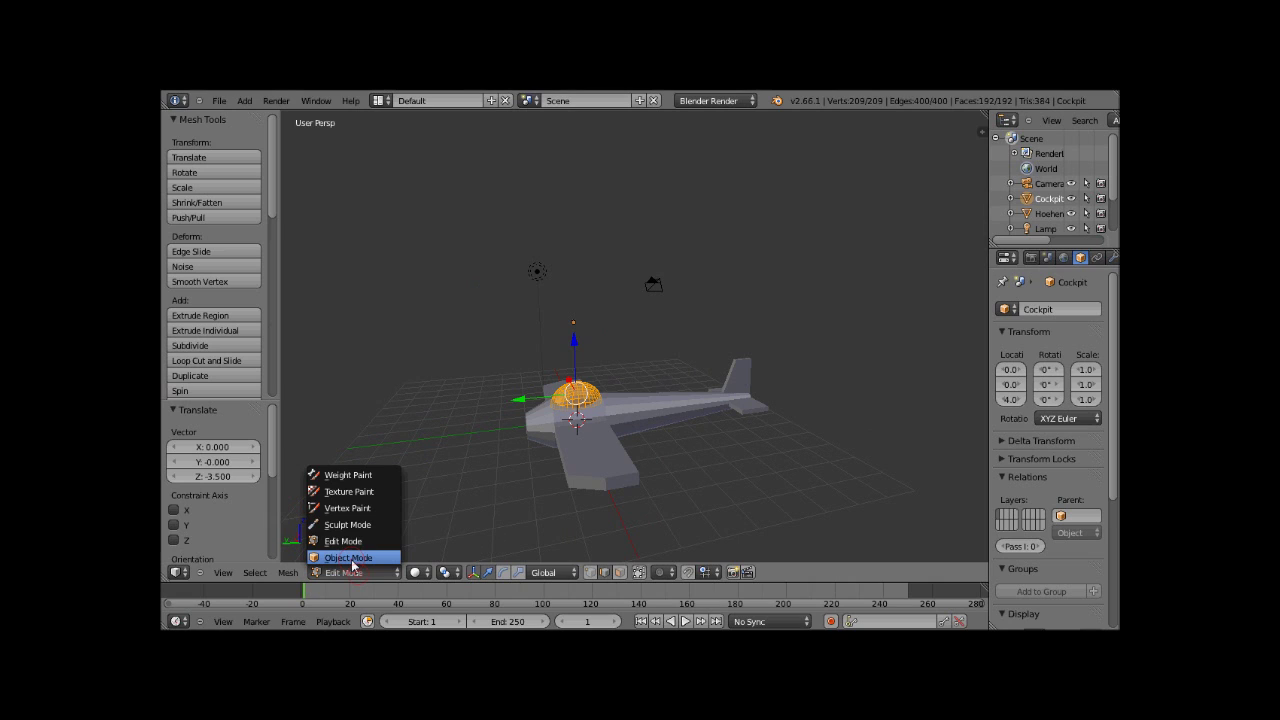
# In Object Mode, select every object and apply smooth shading.
pyautogui.click(351, 558)
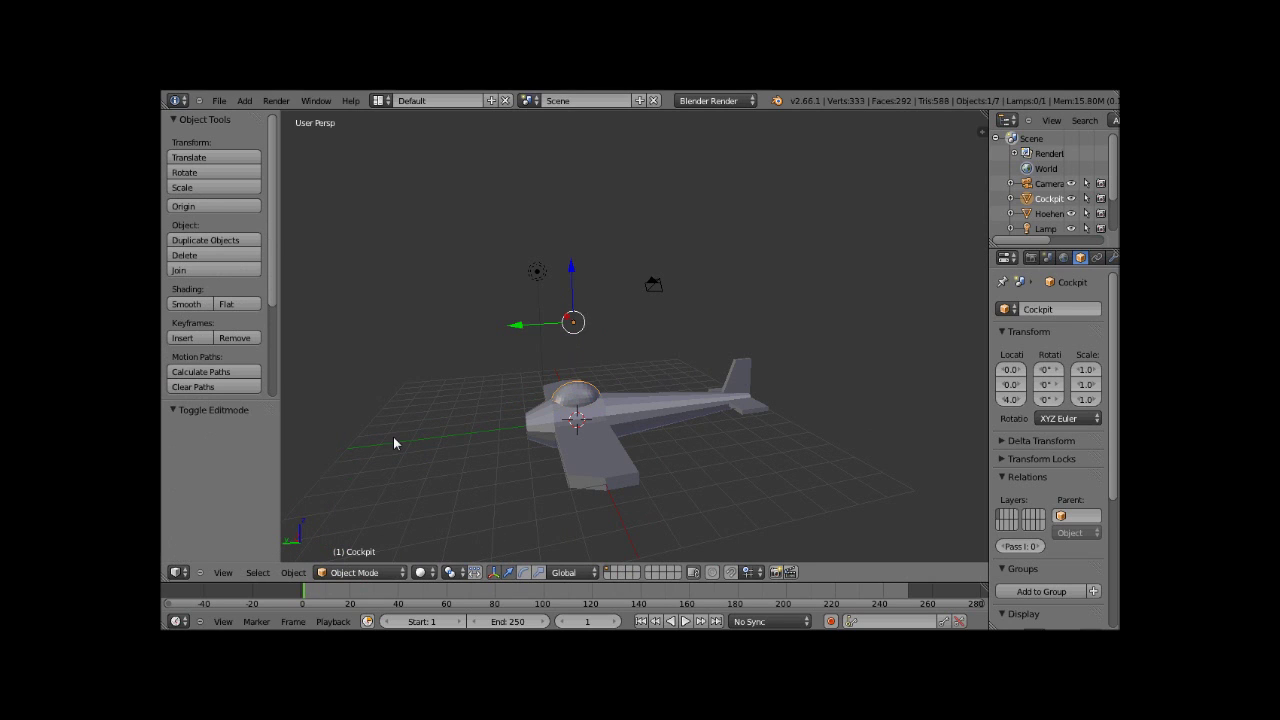
pyautogui.press('a')
pyautogui.press('a')
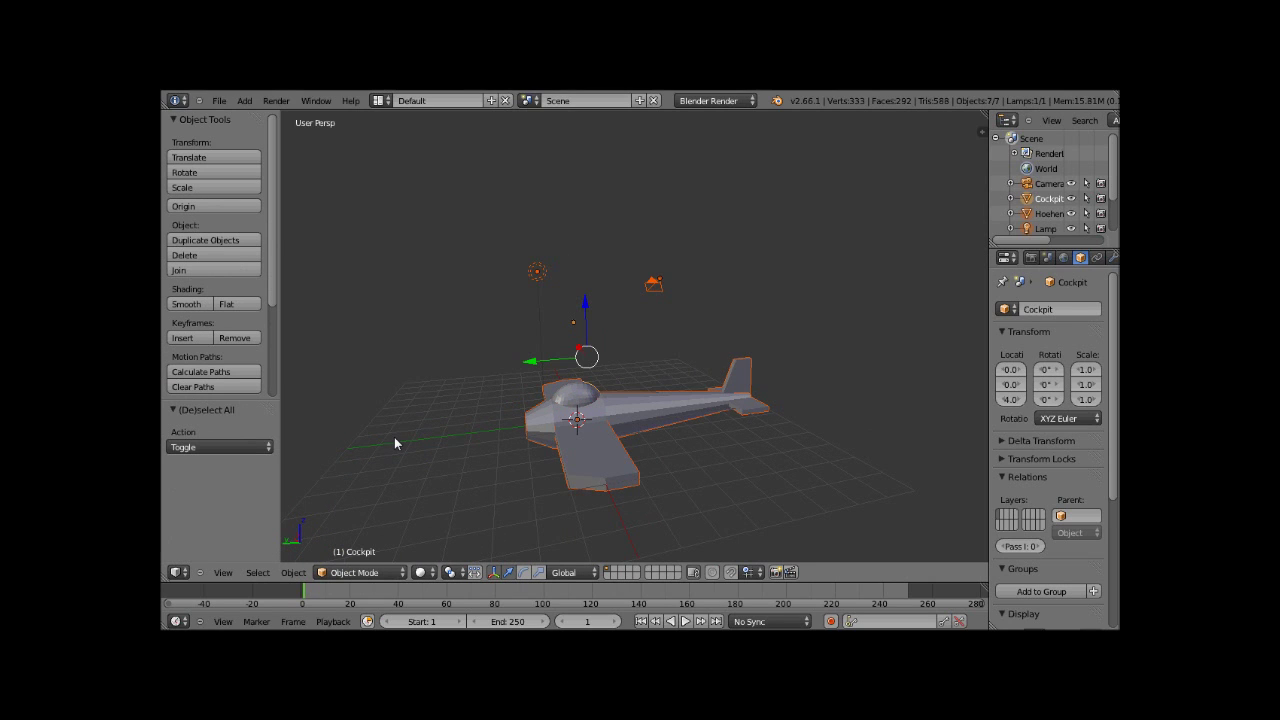
pyautogui.click(196, 305)
pyautogui.moveTo(324, 158)
pyautogui.mouseDown(button='middle')
pyautogui.moveTo(577, 365)
pyautogui.moveTo(372, 370)
pyautogui.moveTo(486, 240)
pyautogui.moveTo(584, 231)
pyautogui.moveTo(668, 354)
pyautogui.moveTo(648, 376)
pyautogui.moveTo(618, 371)
pyautogui.moveTo(623, 468)
pyautogui.moveTo(720, 423)
pyautogui.moveTo(732, 478)
pyautogui.moveTo(628, 443)
pyautogui.moveTo(660, 379)
pyautogui.moveTo(638, 421)
pyautogui.mouseUp(button='middle')
pyautogui.scroll(5, 649, 370)
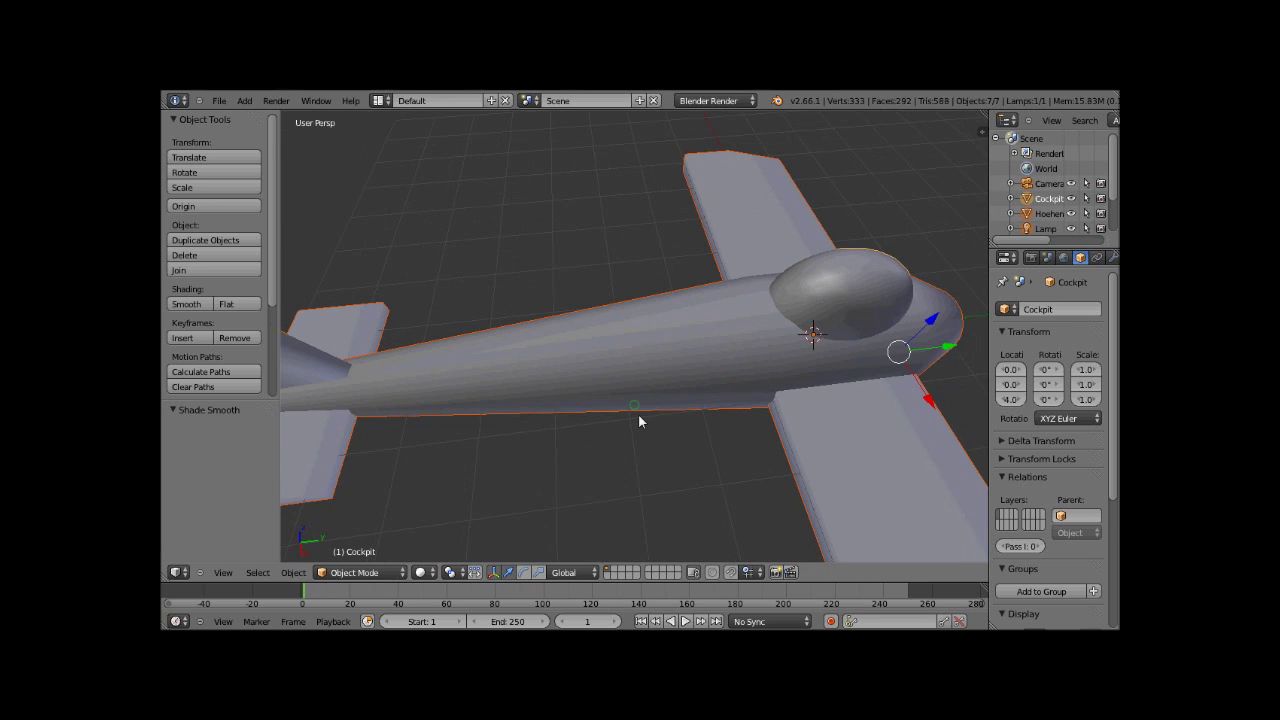
pyautogui.scroll(-4, 638, 421)
pyautogui.scroll(-2, 638, 421)
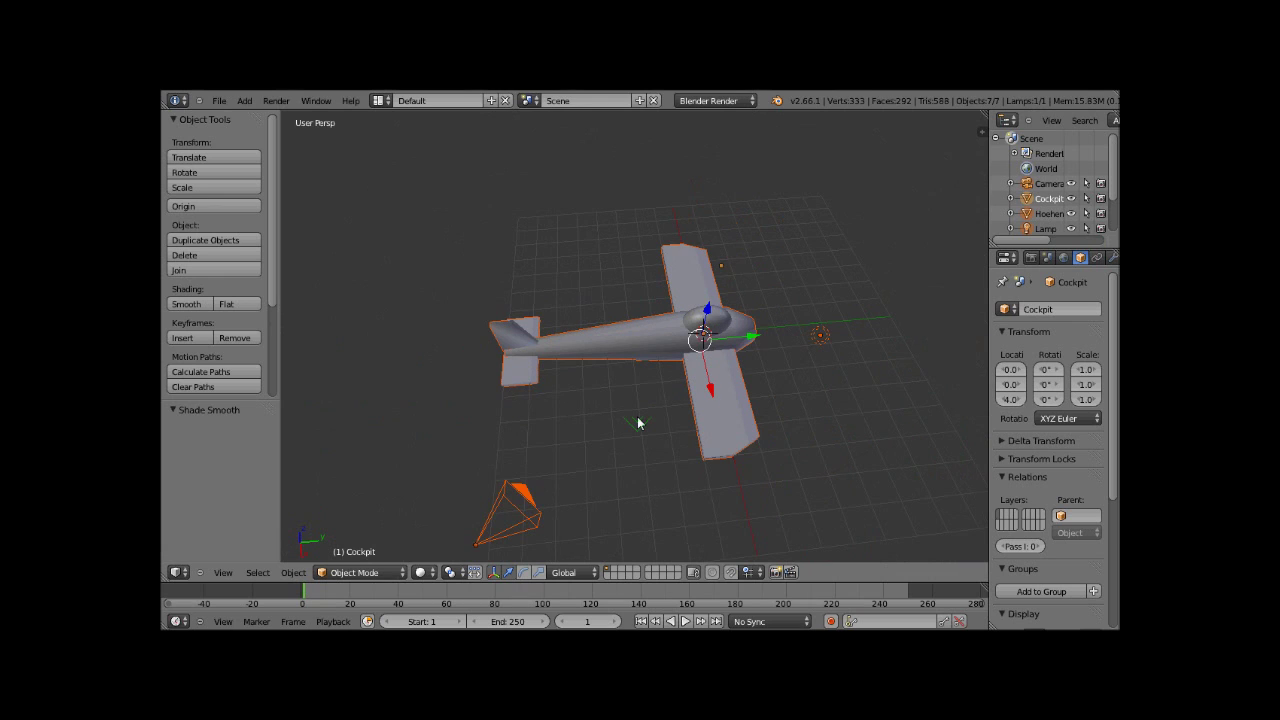
pyautogui.scroll(-1, 638, 421)
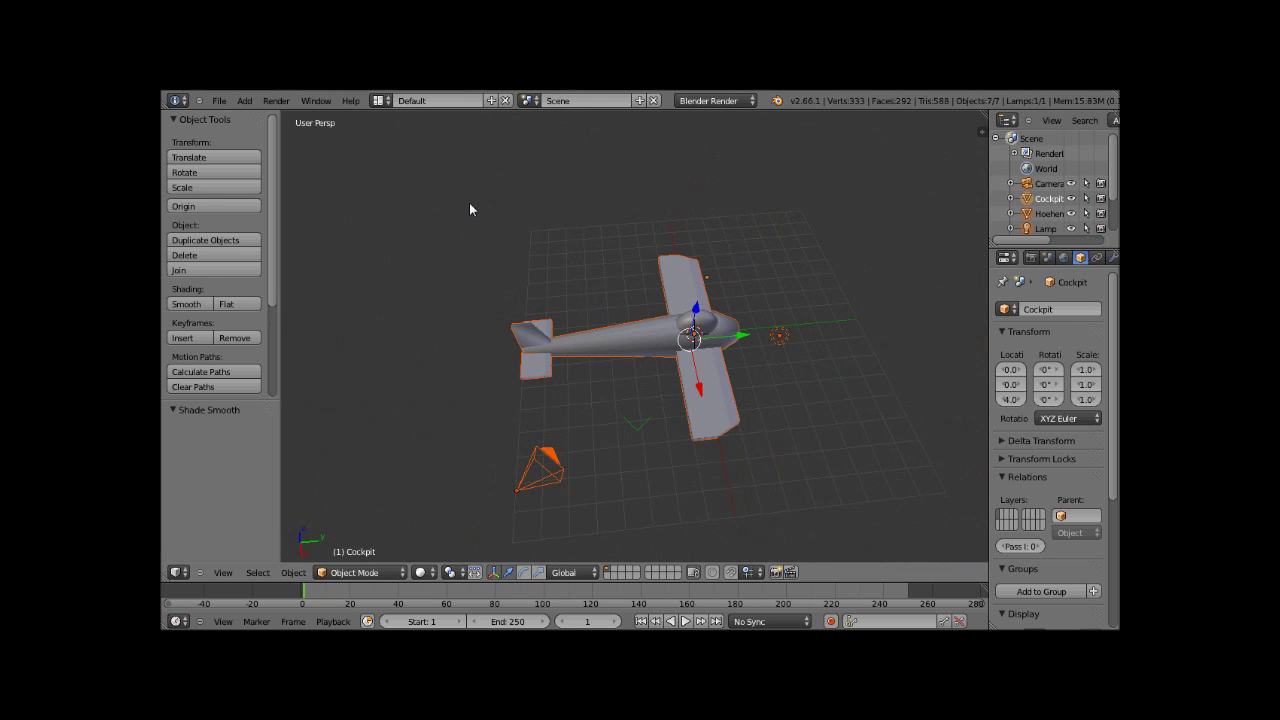
# Render an image of the airplane, then close the render result.
pyautogui.click(281, 103)
pyautogui.click(282, 118)
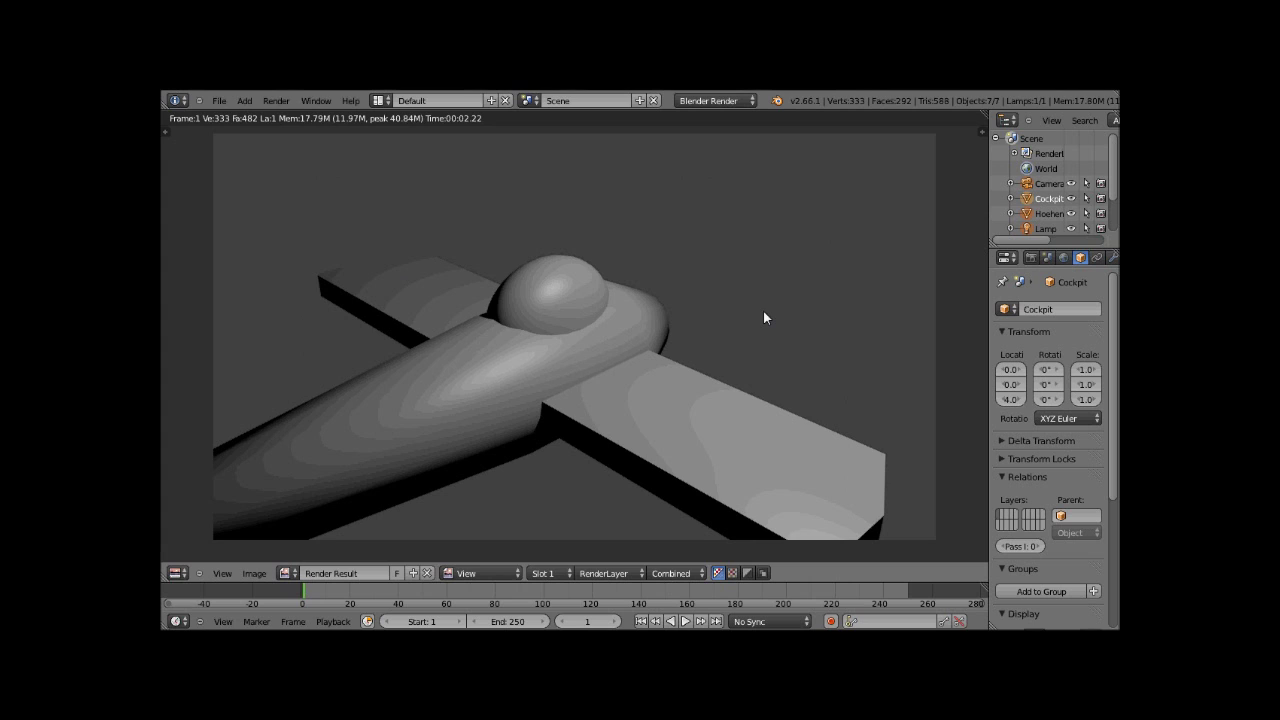
pyautogui.press('Escape')
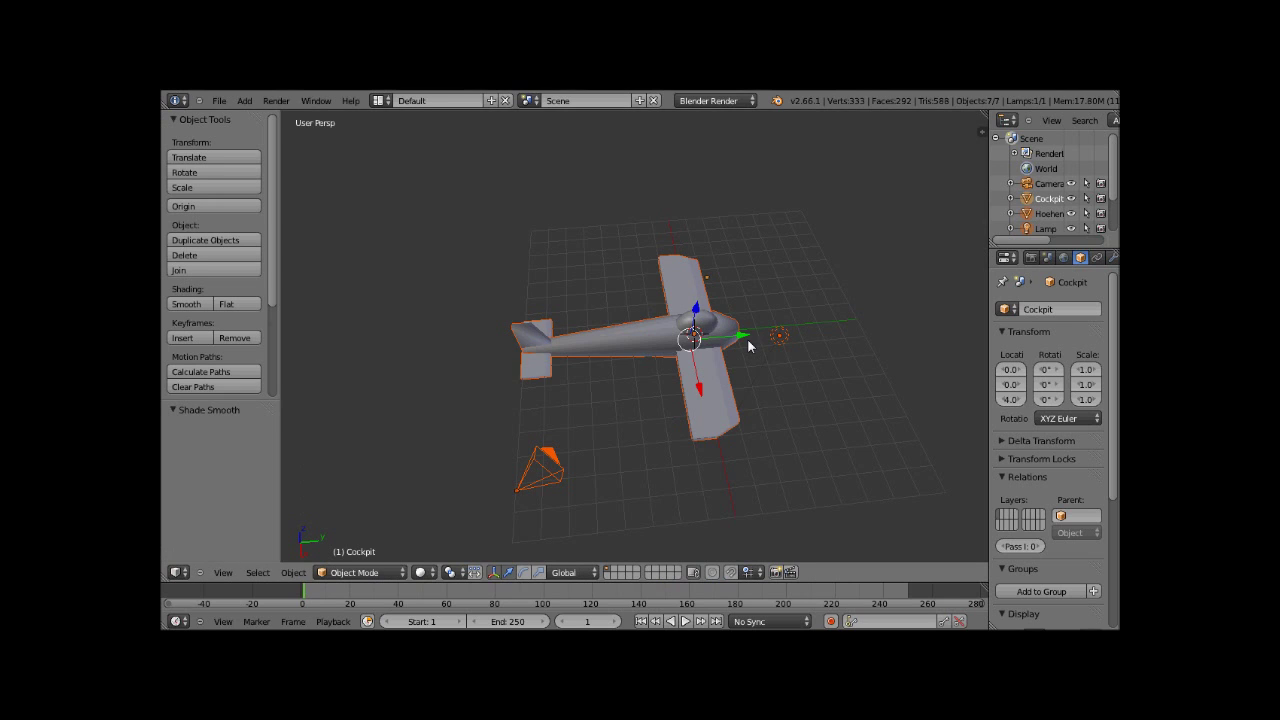
pyautogui.moveTo(762, 357)
pyautogui.mouseDown(button='middle')
pyautogui.moveTo(781, 298)
pyautogui.moveTo(732, 261)
pyautogui.moveTo(642, 295)
pyautogui.mouseUp(button='middle')
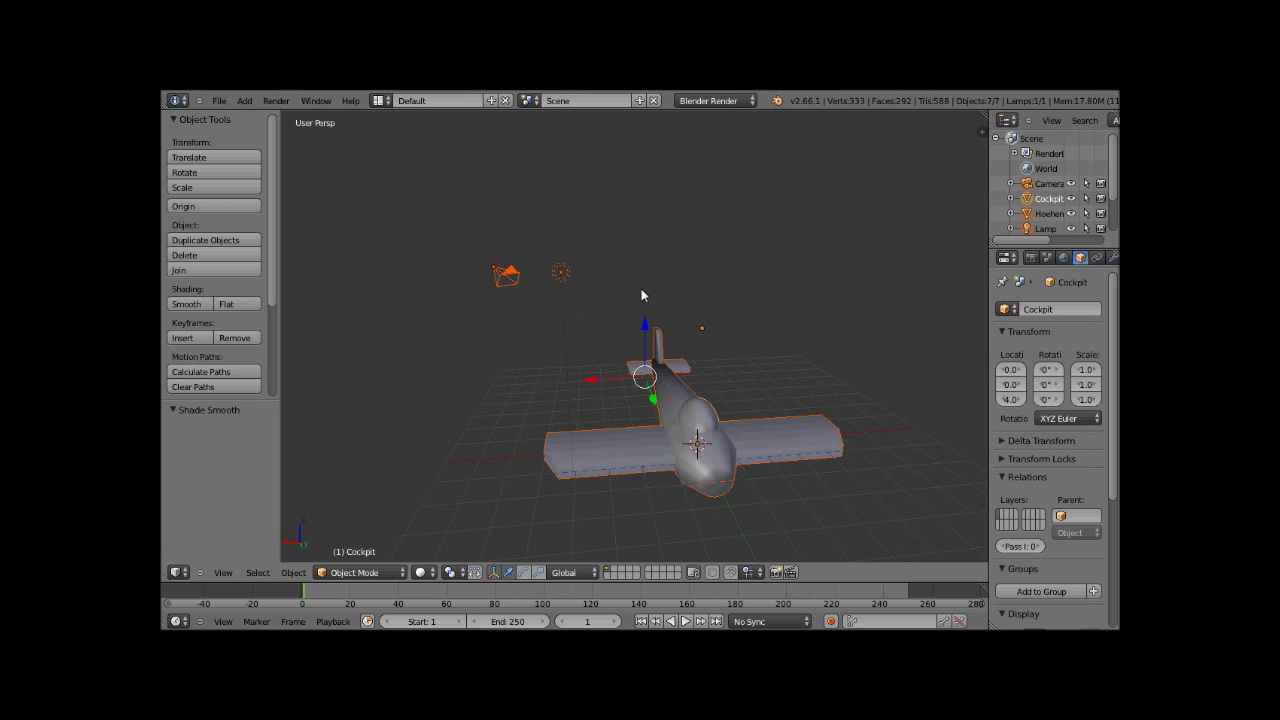